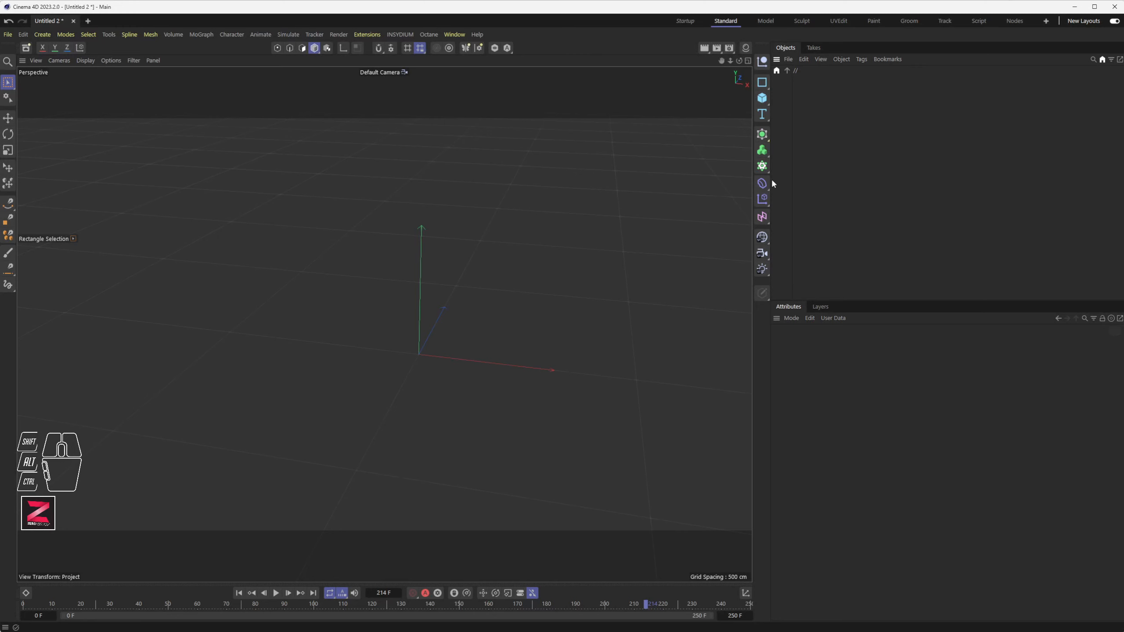
Step: Split the Objects and Takes managers into separately docked panels, first side by side and then stacked
{"action": "mouse_move", "coordinate": [754, 179]}
{"action": "left_mouse_down"}
{"action": "mouse_move", "coordinate": [789, 179]}
{"action": "mouse_move", "coordinate": [738, 179]}
{"action": "left_mouse_up"}
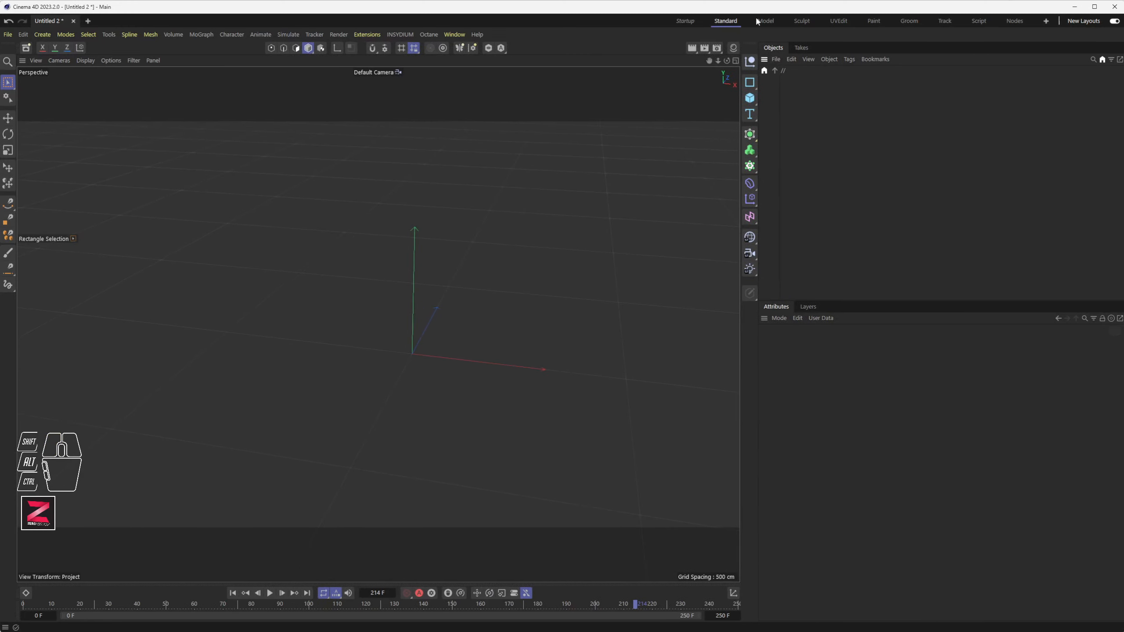
{"action": "left_click", "coordinate": [764, 60]}
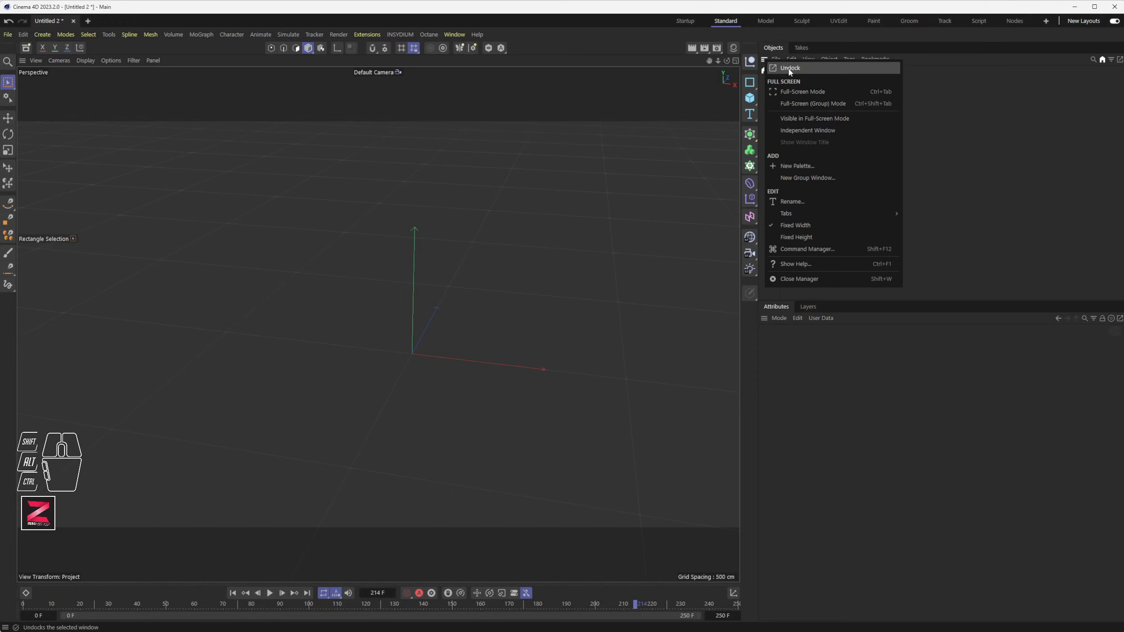
{"action": "left_click", "coordinate": [765, 60]}
{"action": "left_click_drag", "start_coordinate": [764, 60], "coordinate": [774, 116]}
{"action": "key", "text": "ctrl+z"}
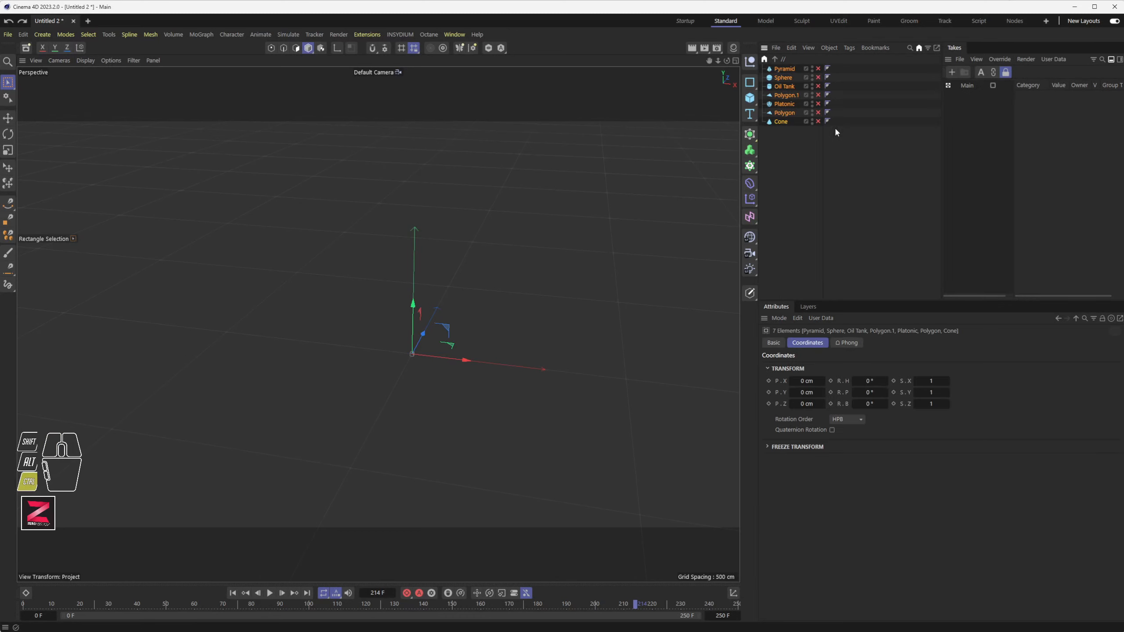
{"action": "key", "text": "Delete"}
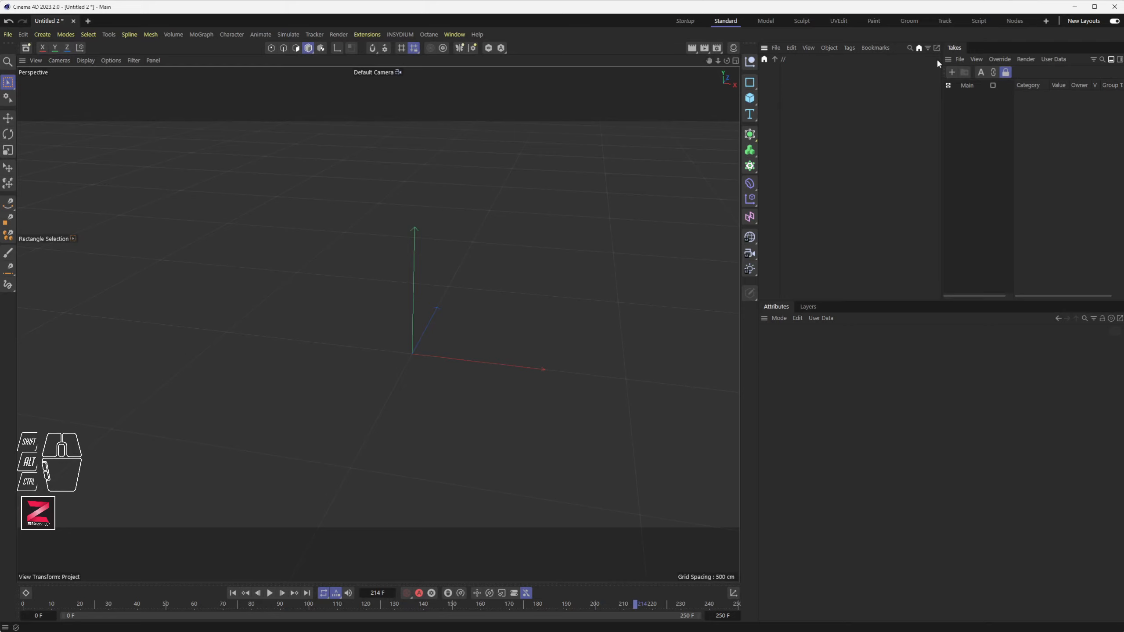
{"action": "left_click_drag", "start_coordinate": [948, 59], "coordinate": [782, 62]}
{"action": "left_click_drag", "start_coordinate": [919, 57], "coordinate": [920, 60]}
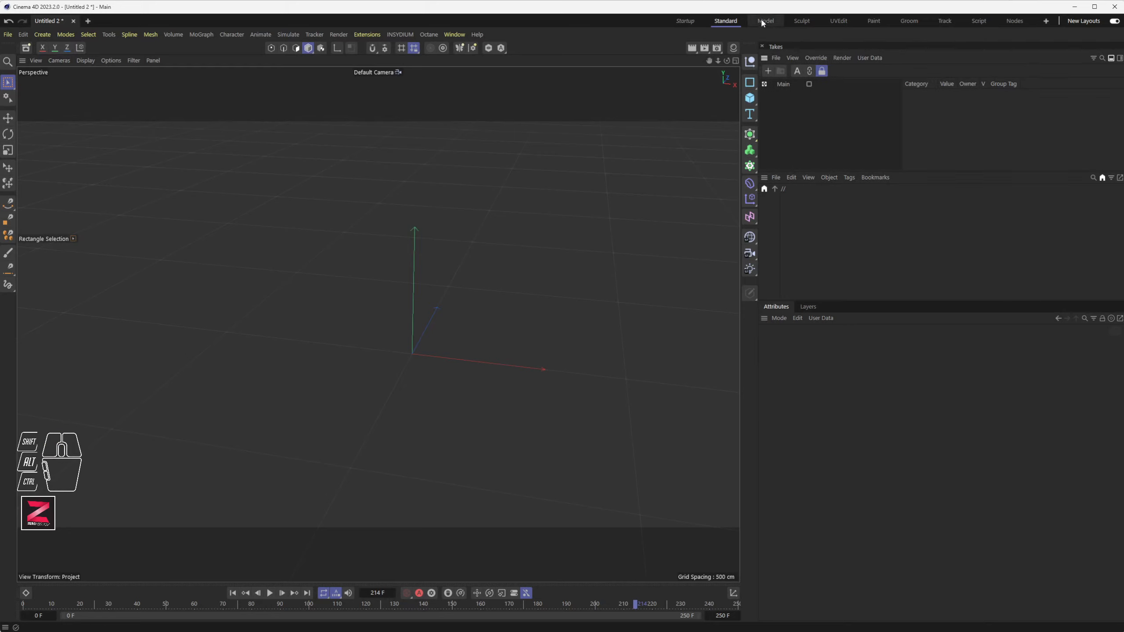
Step: Reset the interface to the Standard layout and widen the Objects manager column
{"action": "left_click", "coordinate": [728, 22]}
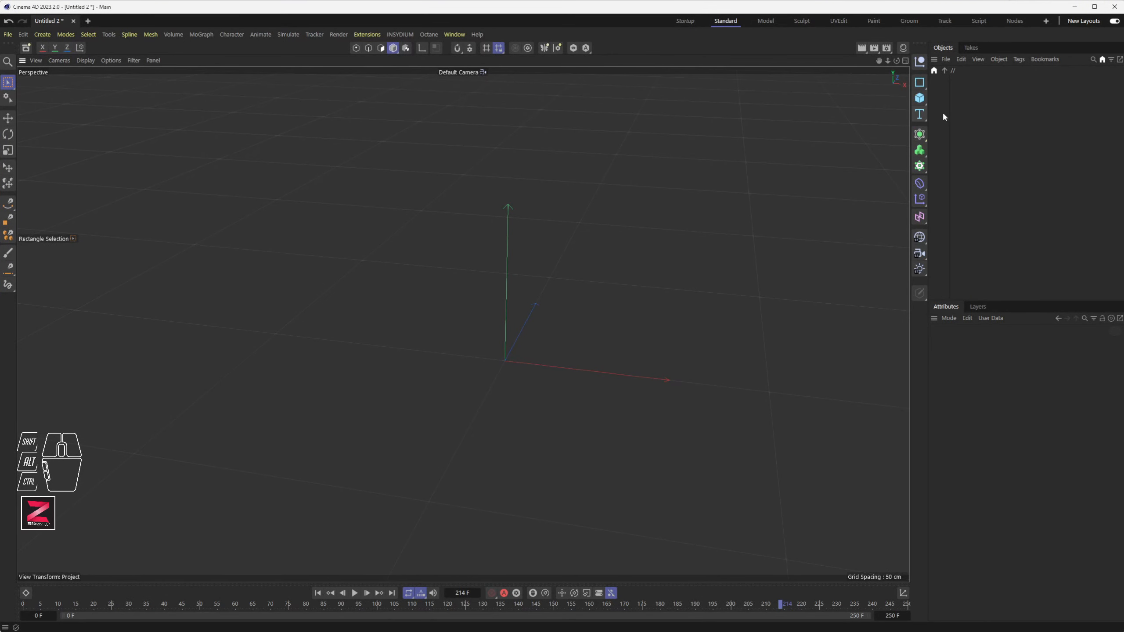
{"action": "left_click_drag", "start_coordinate": [928, 116], "coordinate": [813, 116]}
{"action": "left_click", "coordinate": [850, 86]}
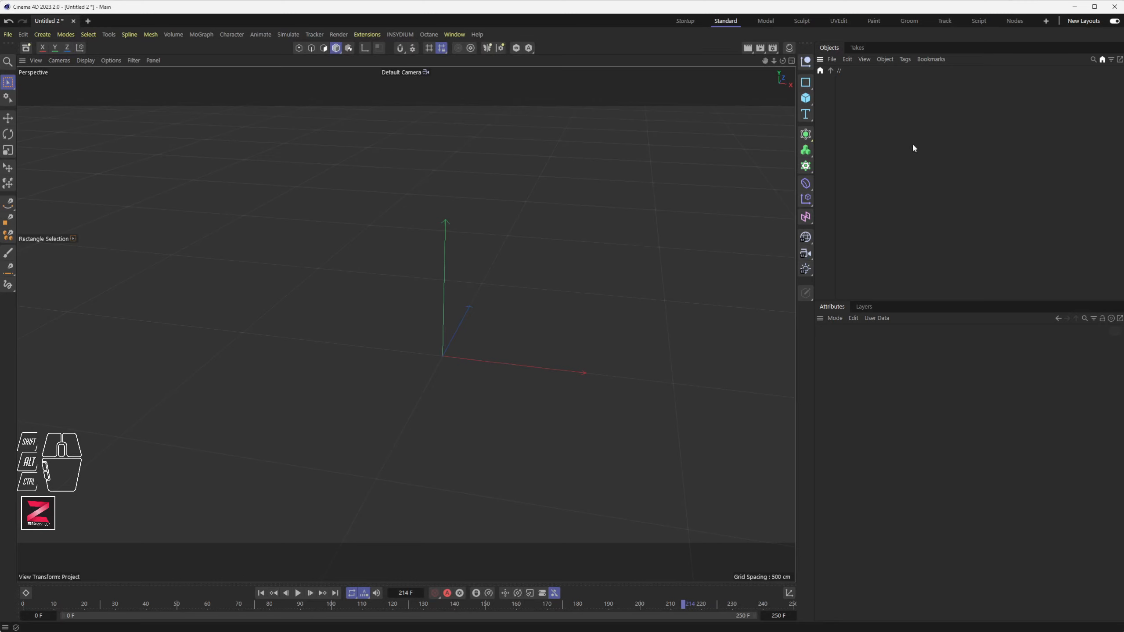
Step: Add a cube moved to about X -581 cm and a cylinder moved to about X -286 cm
{"action": "left_click", "coordinate": [806, 98]}
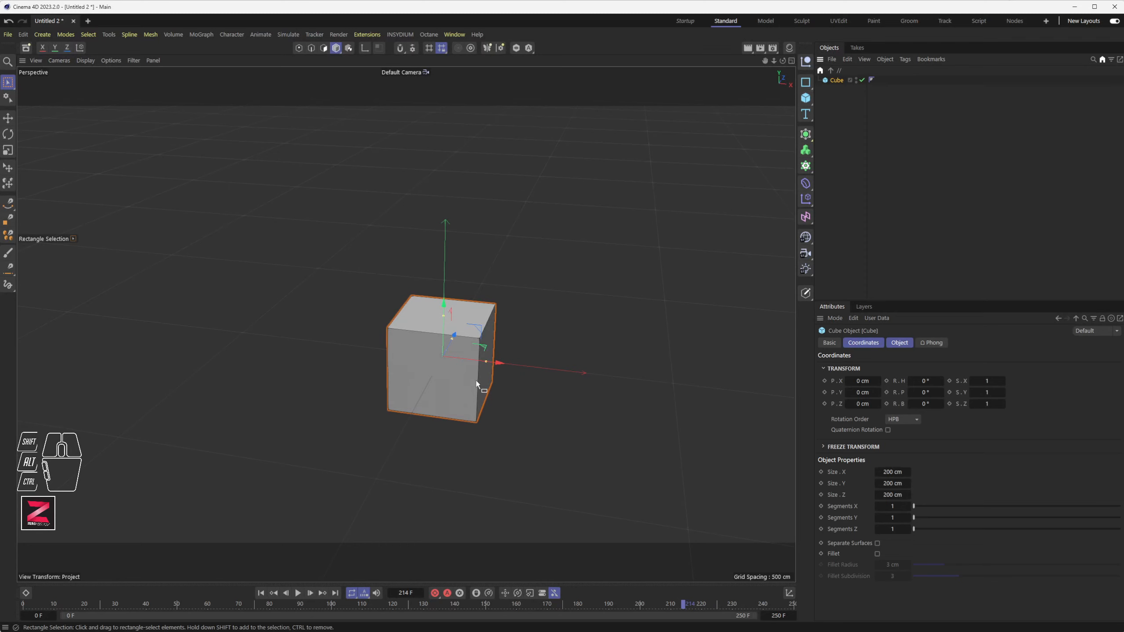
{"action": "left_click_drag", "start_coordinate": [480, 361], "coordinate": [247, 327]}
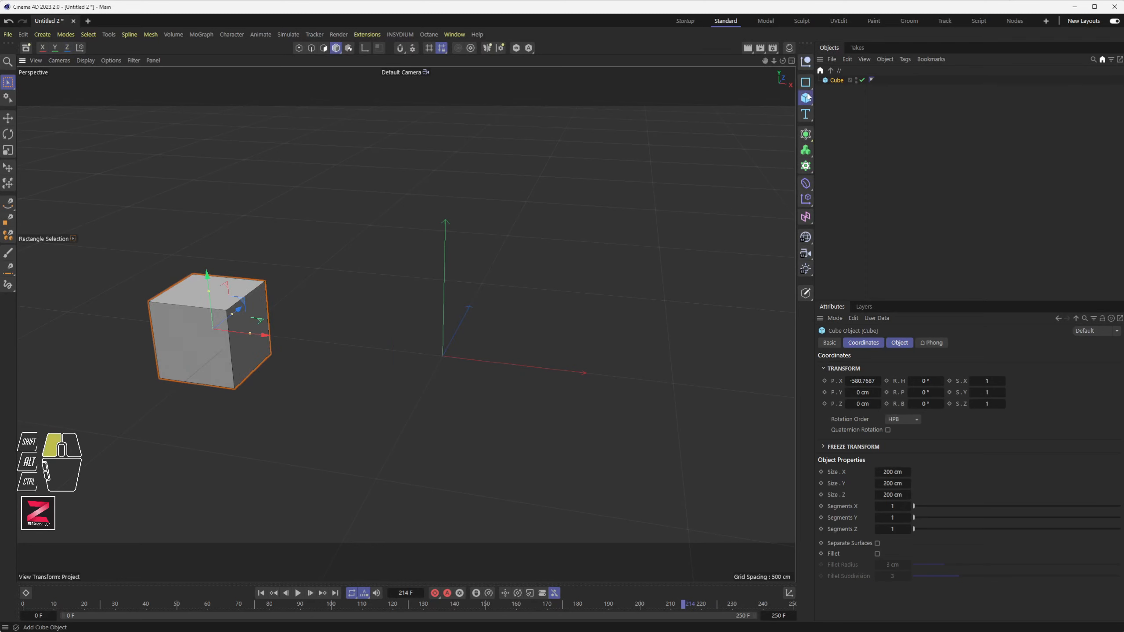
{"action": "left_click_drag", "start_coordinate": [806, 98], "coordinate": [898, 113]}
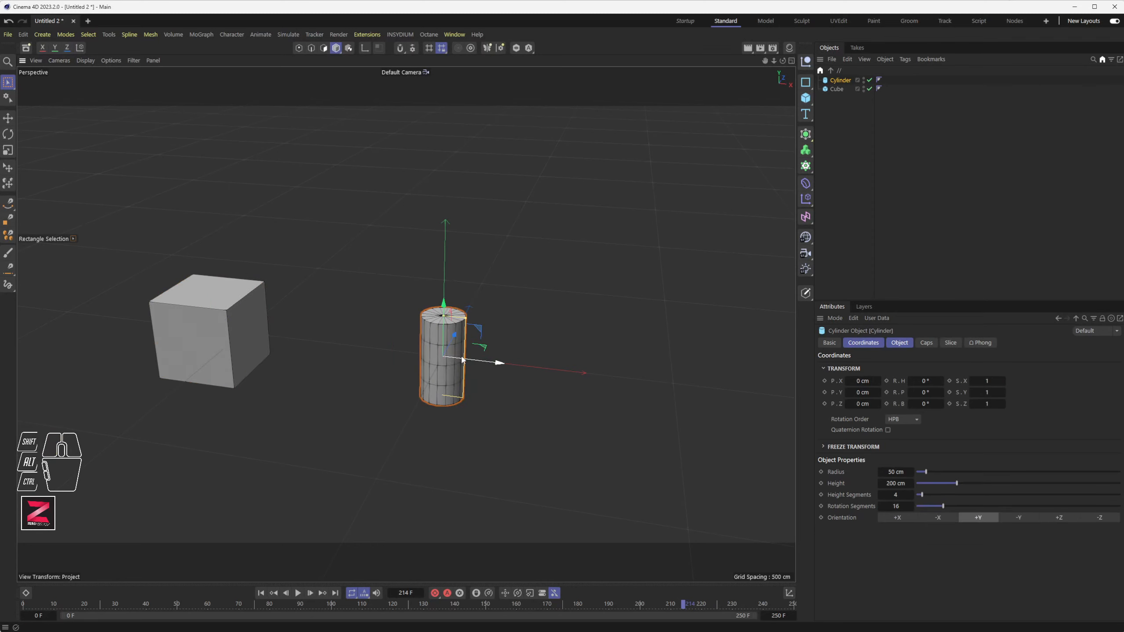
{"action": "left_click_drag", "start_coordinate": [461, 359], "coordinate": [342, 346]}
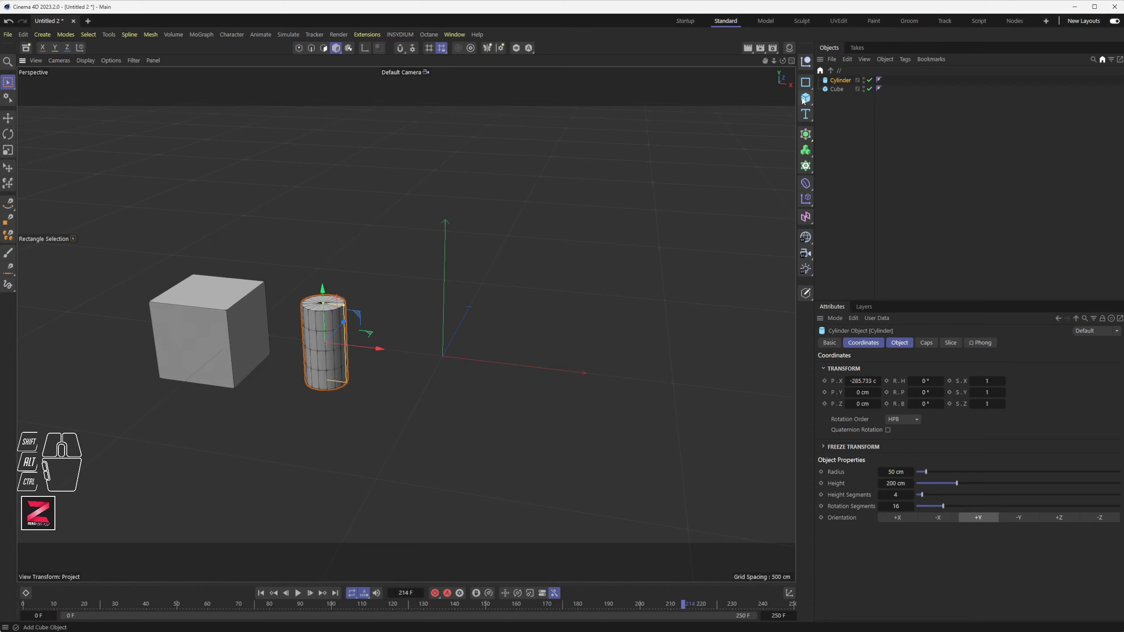
Step: Add a sphere moved to about X -128 cm and shift the cylinder to about X -343 cm
{"action": "left_click_drag", "start_coordinate": [804, 101], "coordinate": [905, 146]}
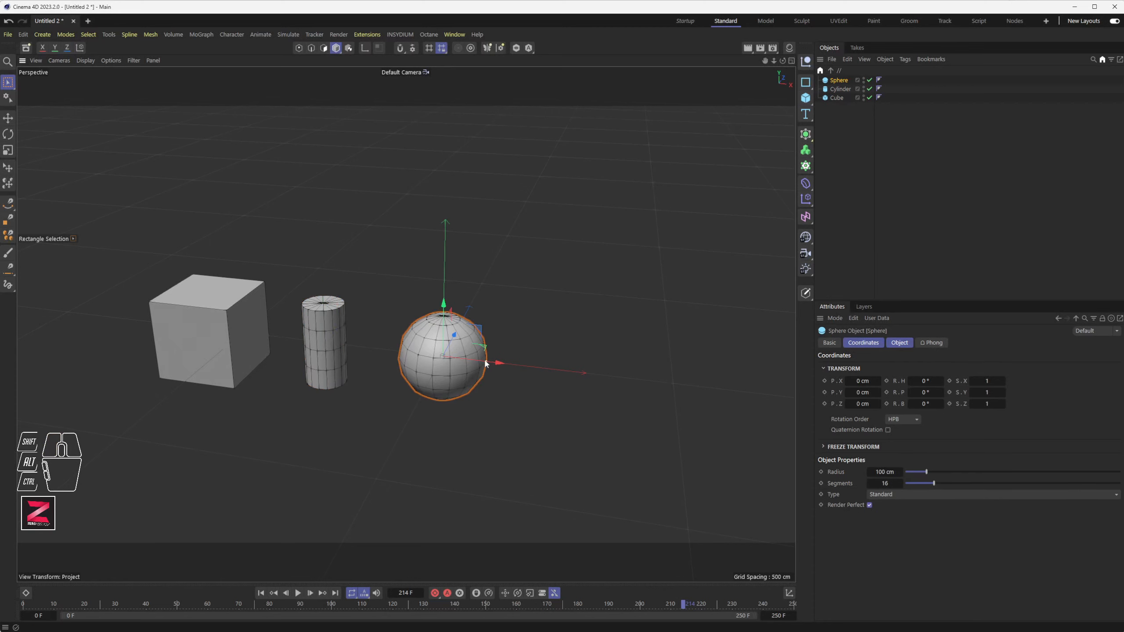
{"action": "left_click_drag", "start_coordinate": [485, 363], "coordinate": [419, 351]}
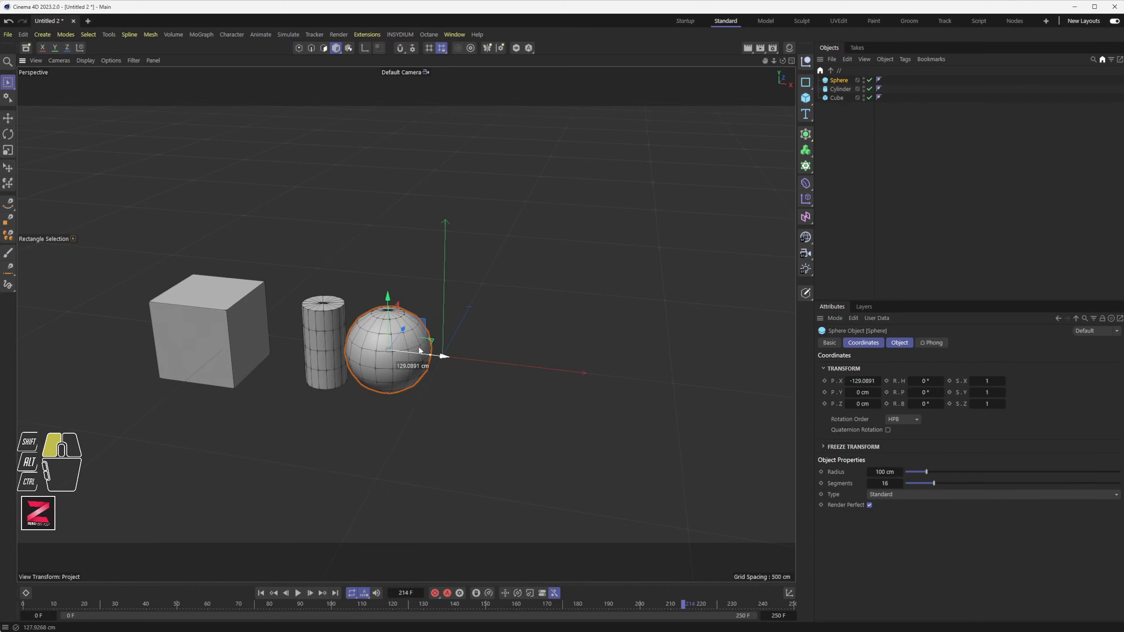
{"action": "left_click", "coordinate": [328, 331]}
{"action": "left_click_drag", "start_coordinate": [347, 346], "coordinate": [324, 344]}
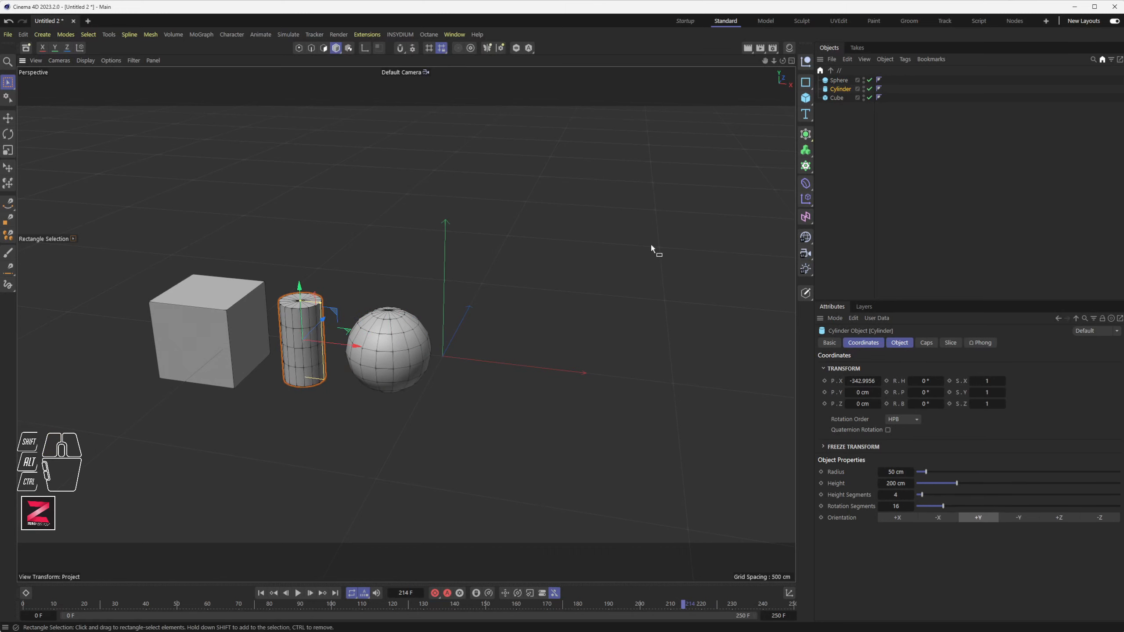
Step: Widen the Objects manager column further and clear the object selection
{"action": "left_click", "coordinate": [839, 82]}
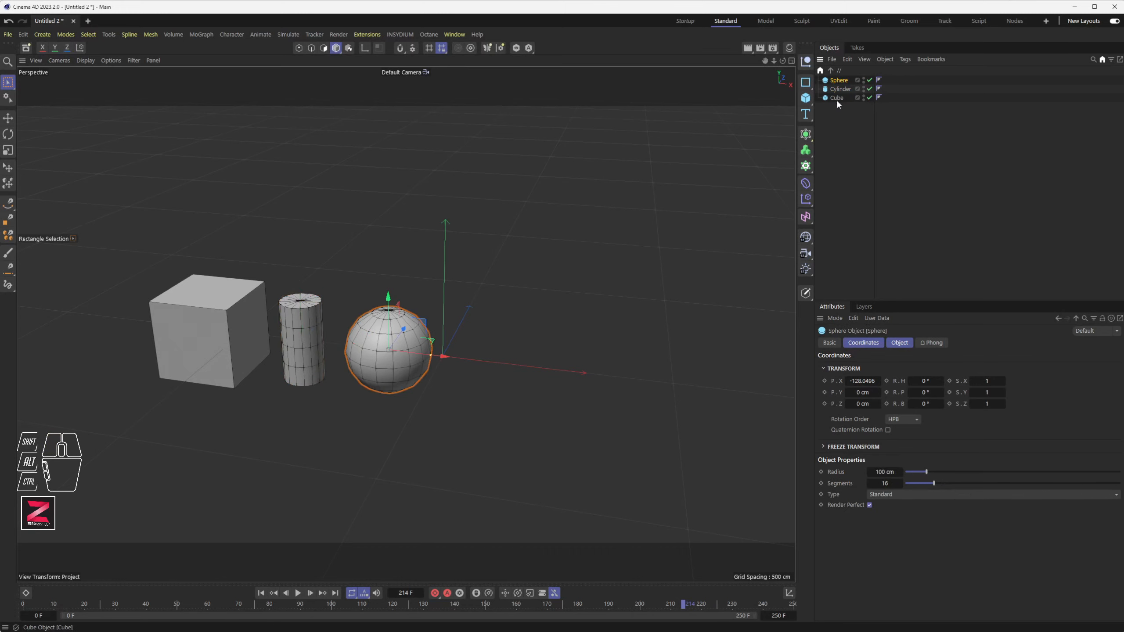
{"action": "left_click_drag", "start_coordinate": [815, 119], "coordinate": [750, 124]}
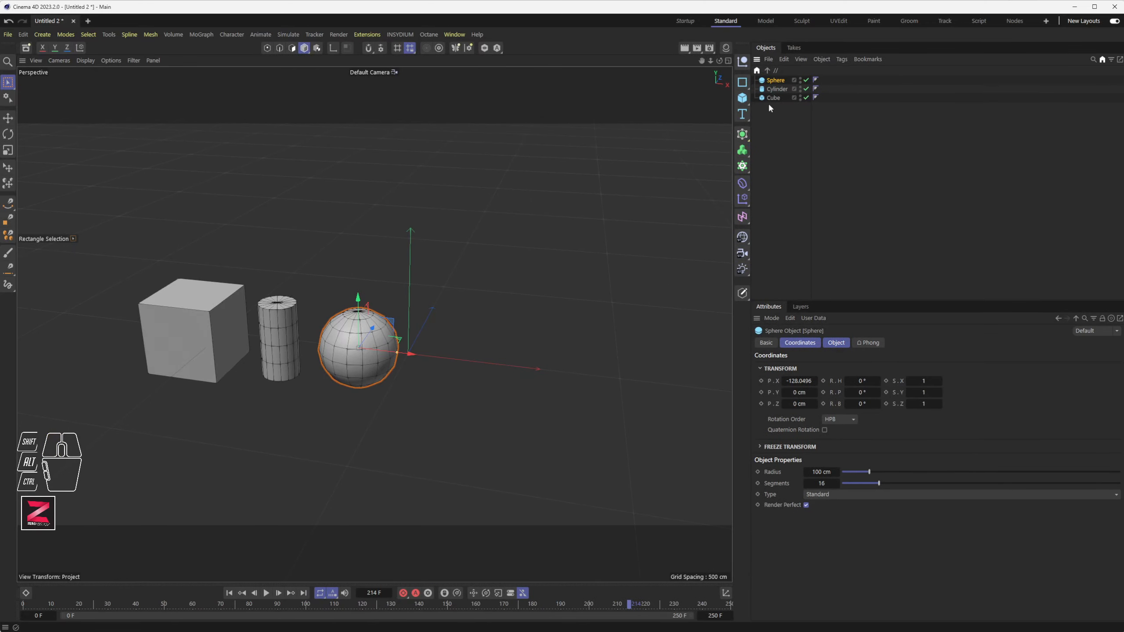
{"action": "left_click", "coordinate": [777, 135]}
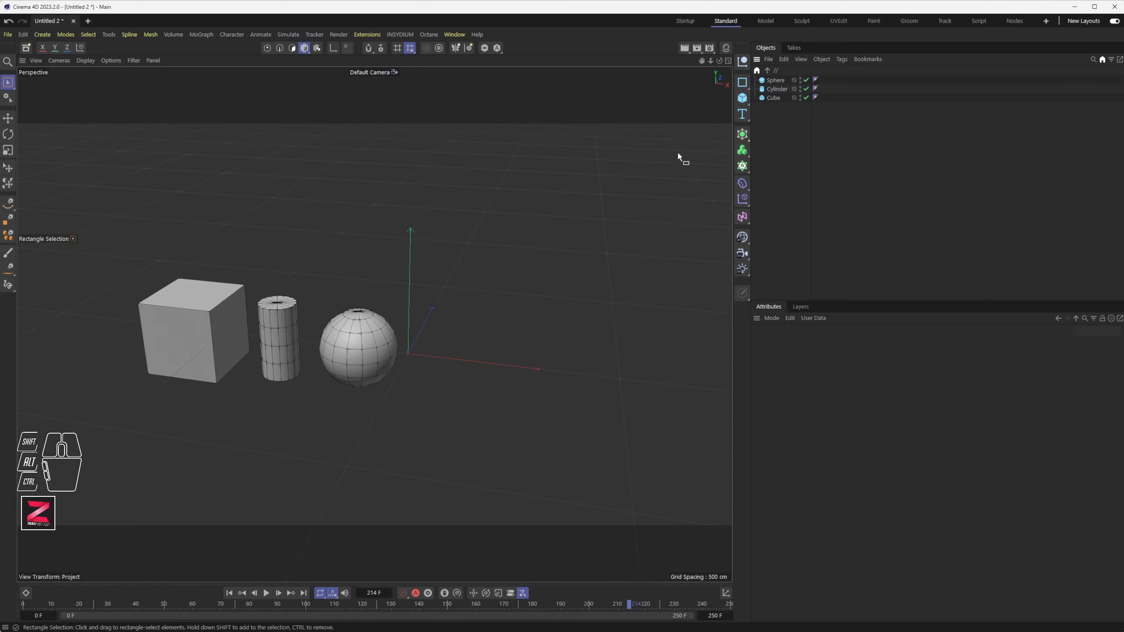
Step: Add a light and move it up beyond the sphere to about X 334 cm, Y 367 cm
{"action": "left_click", "coordinate": [741, 268]}
{"action": "left_click_drag", "start_coordinate": [444, 356], "coordinate": [584, 370]}
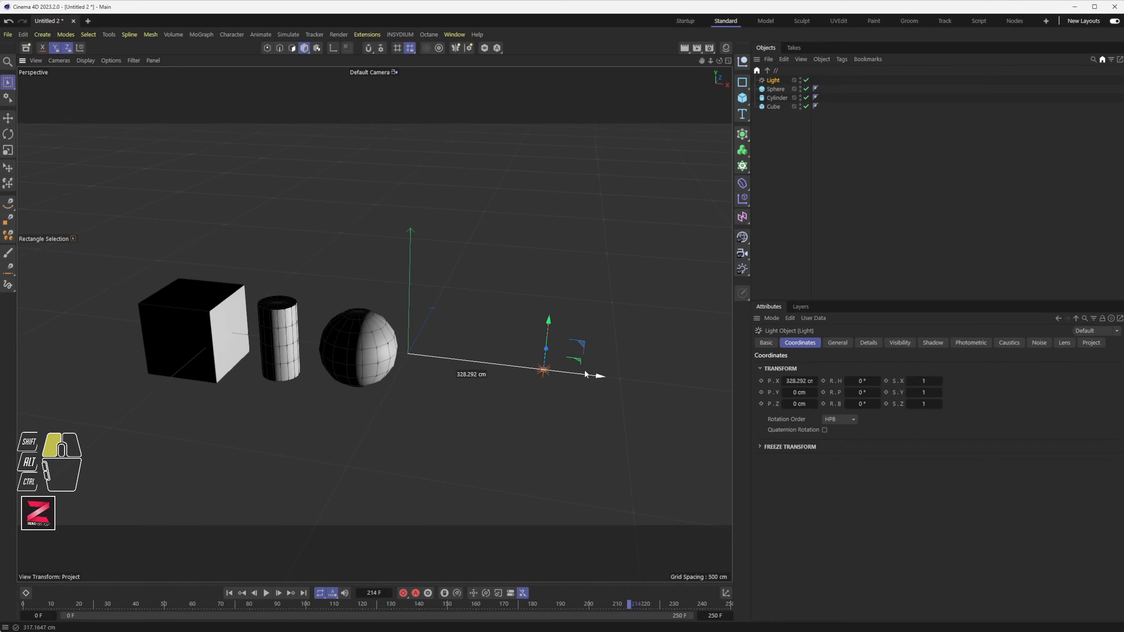
{"action": "left_click_drag", "start_coordinate": [552, 336], "coordinate": [576, 185]}
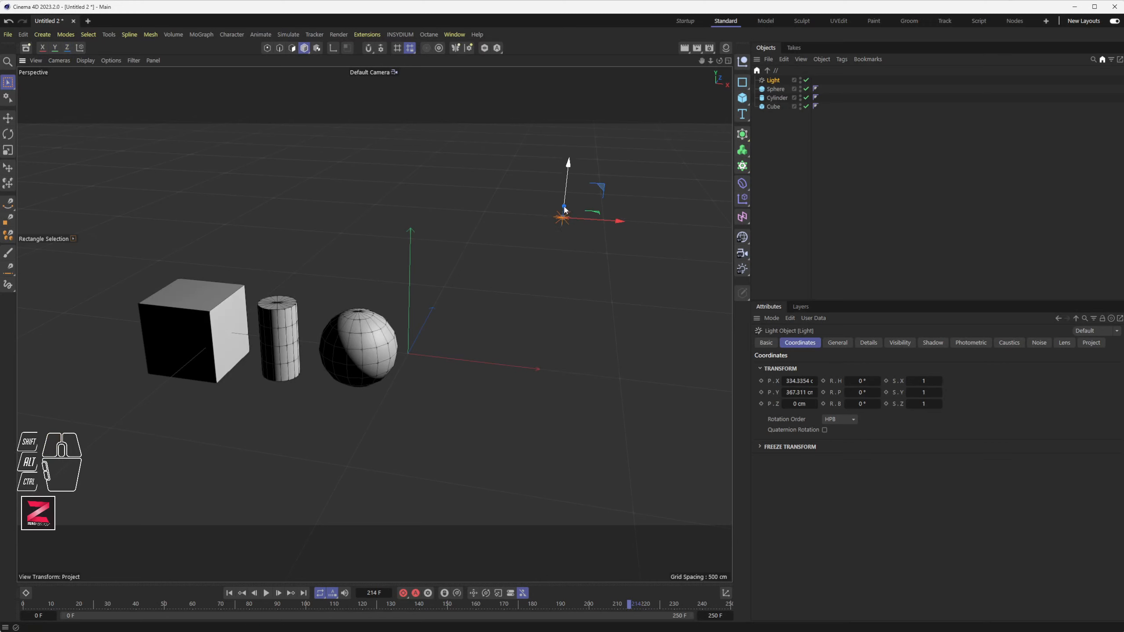
Step: Render the active view to check how the light falls on the cube, cylinder and sphere
{"action": "left_click", "coordinate": [684, 49]}
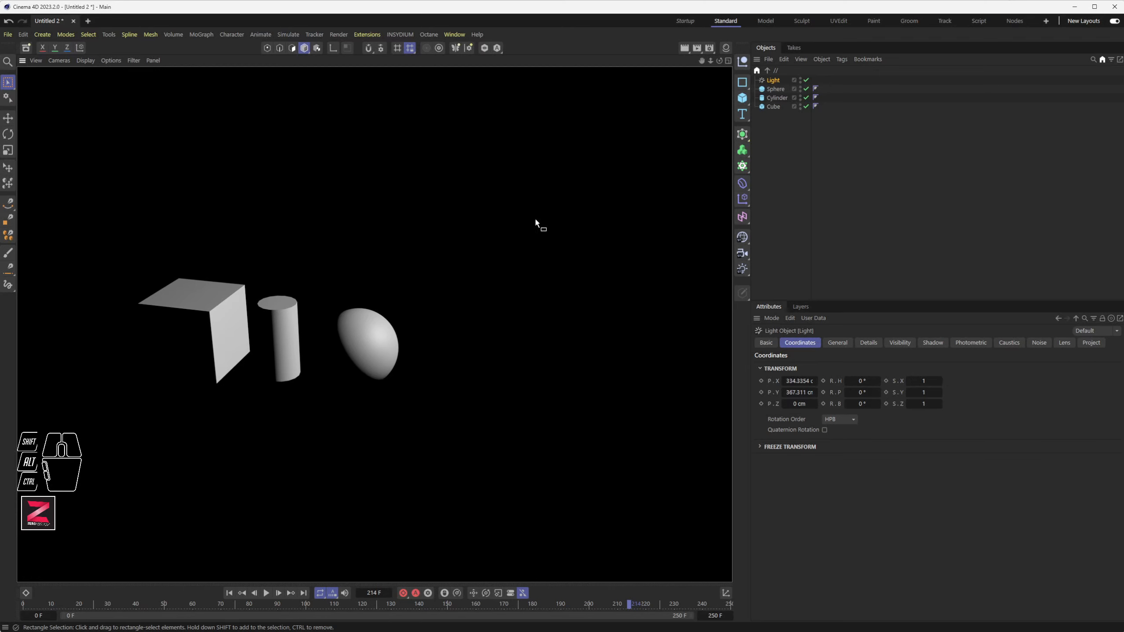
{"action": "middle_click", "coordinate": [562, 201]}
{"action": "middle_click", "coordinate": [228, 202]}
{"action": "left_click_drag", "start_coordinate": [493, 286], "coordinate": [531, 287], "text": "alt"}
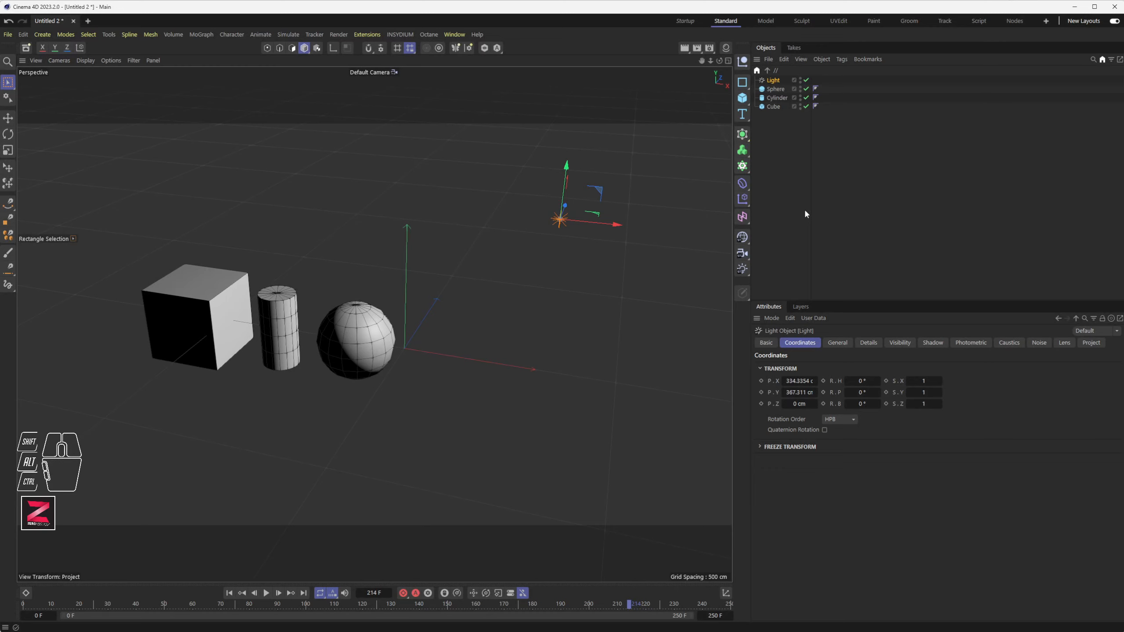
Step: Select the sphere, cube, cylinder and light in turn to examine how the object list matches the scene
{"action": "left_click", "coordinate": [345, 338]}
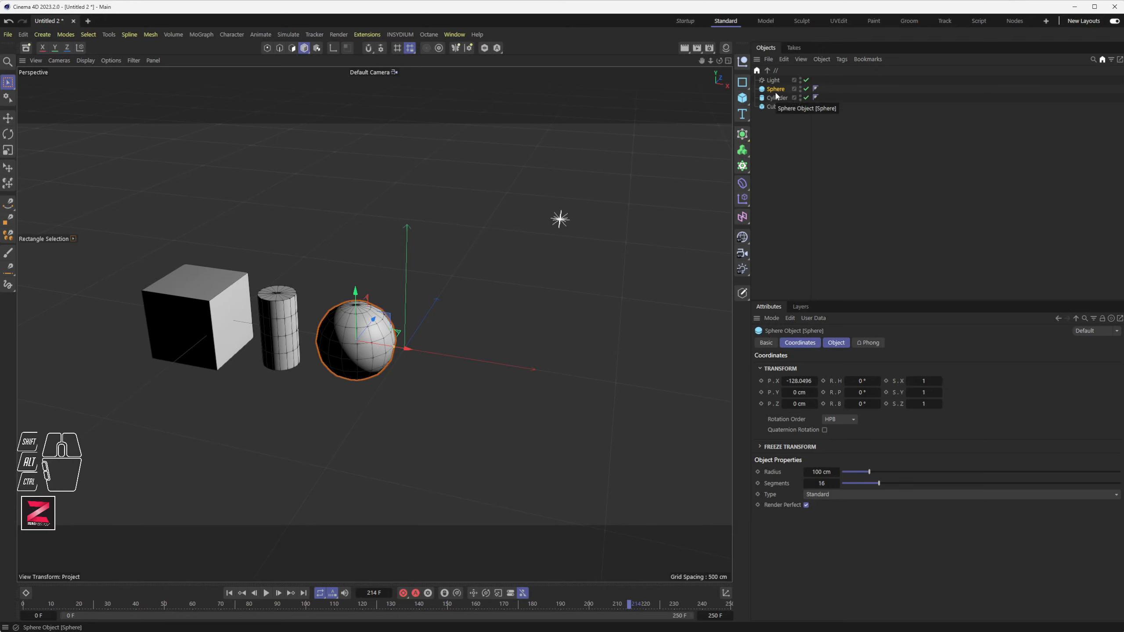
{"action": "left_click", "coordinate": [771, 109]}
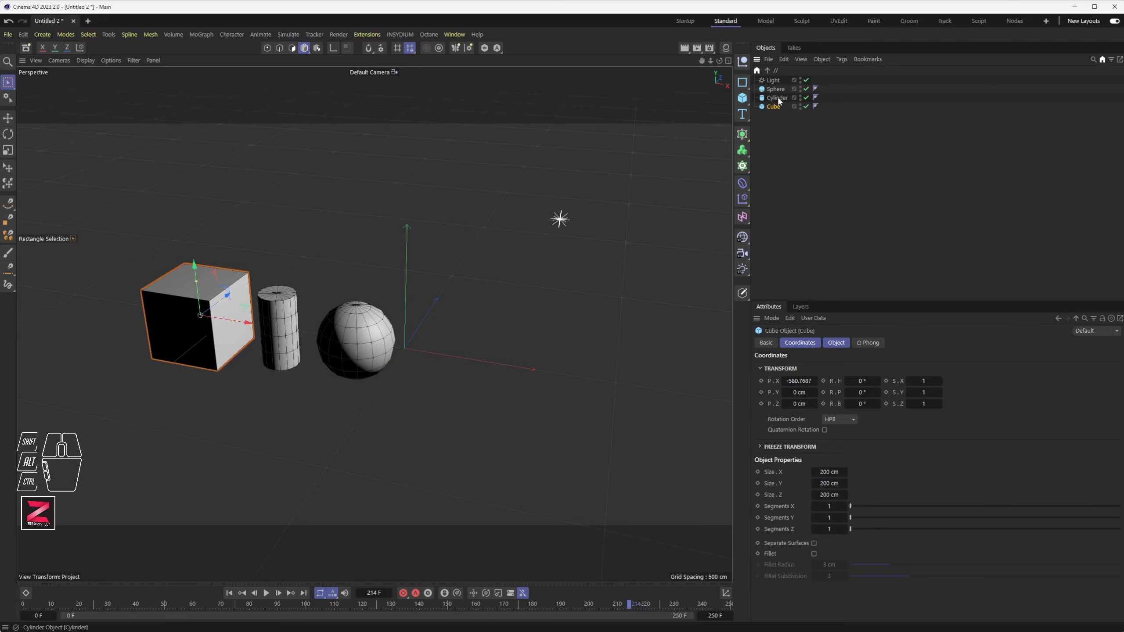
{"action": "left_click", "coordinate": [777, 99]}
{"action": "left_click", "coordinate": [774, 91]}
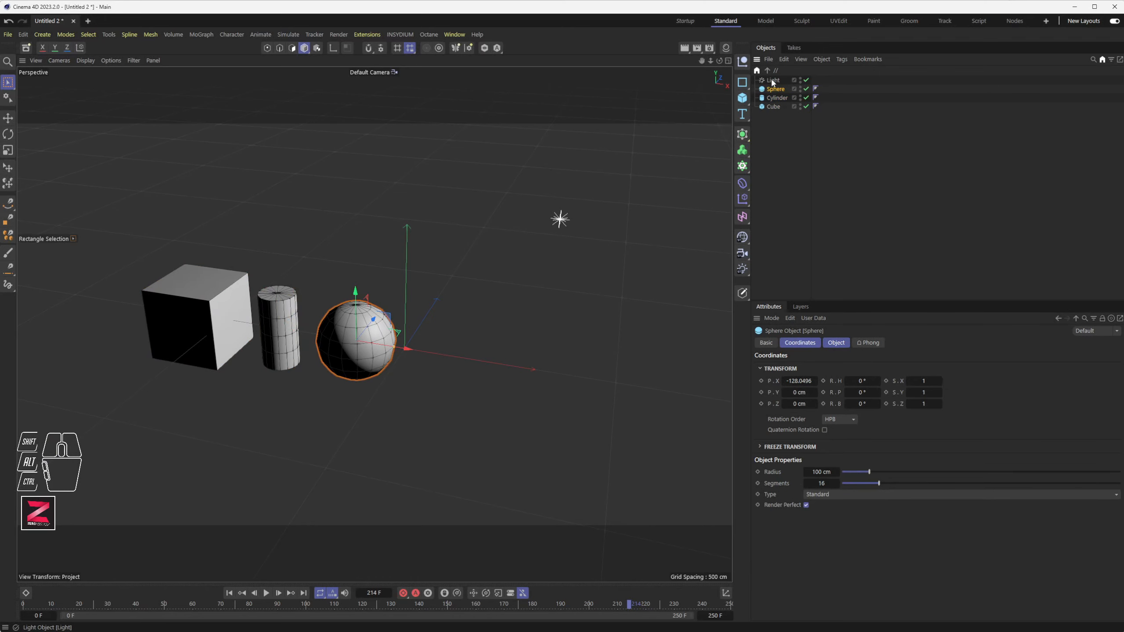
{"action": "left_click", "coordinate": [773, 81]}
{"action": "left_click", "coordinate": [774, 91]}
{"action": "left_click", "coordinate": [775, 98]}
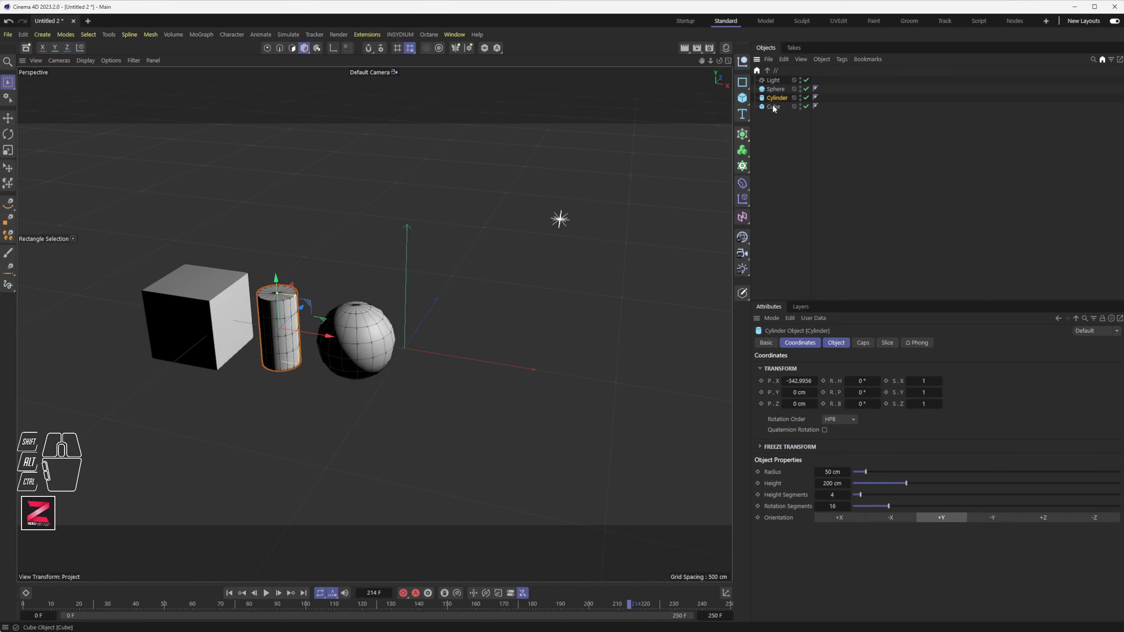
{"action": "left_click", "coordinate": [775, 106]}
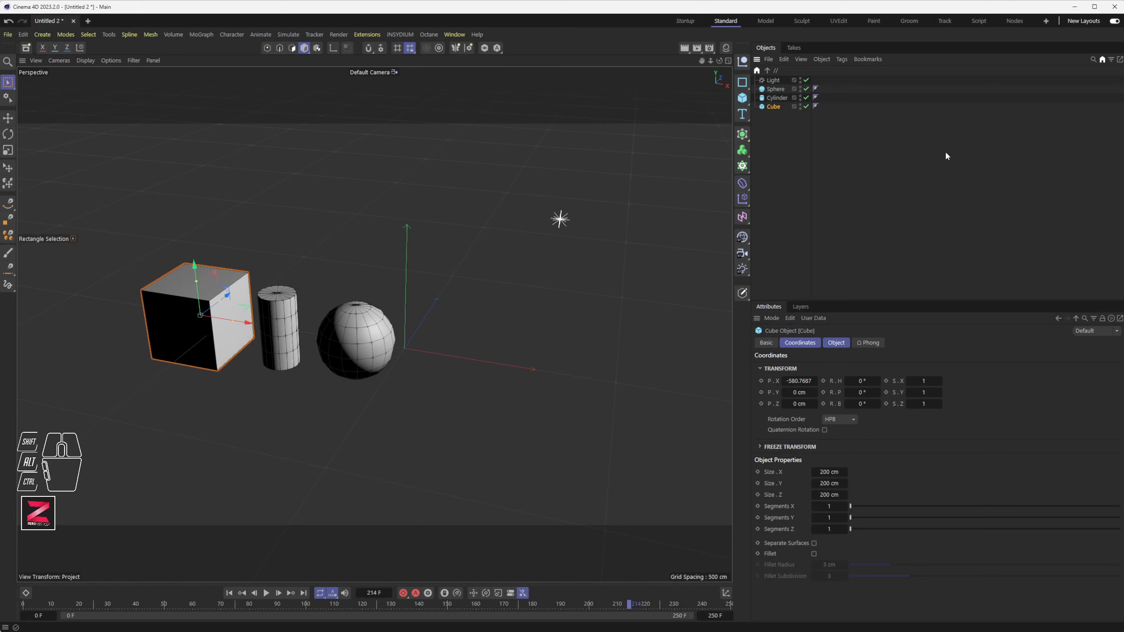
Step: Switch the Objects manager to large icons and widen its object name column
{"action": "left_click", "coordinate": [801, 59]}
{"action": "mouse_move", "coordinate": [809, 79]}
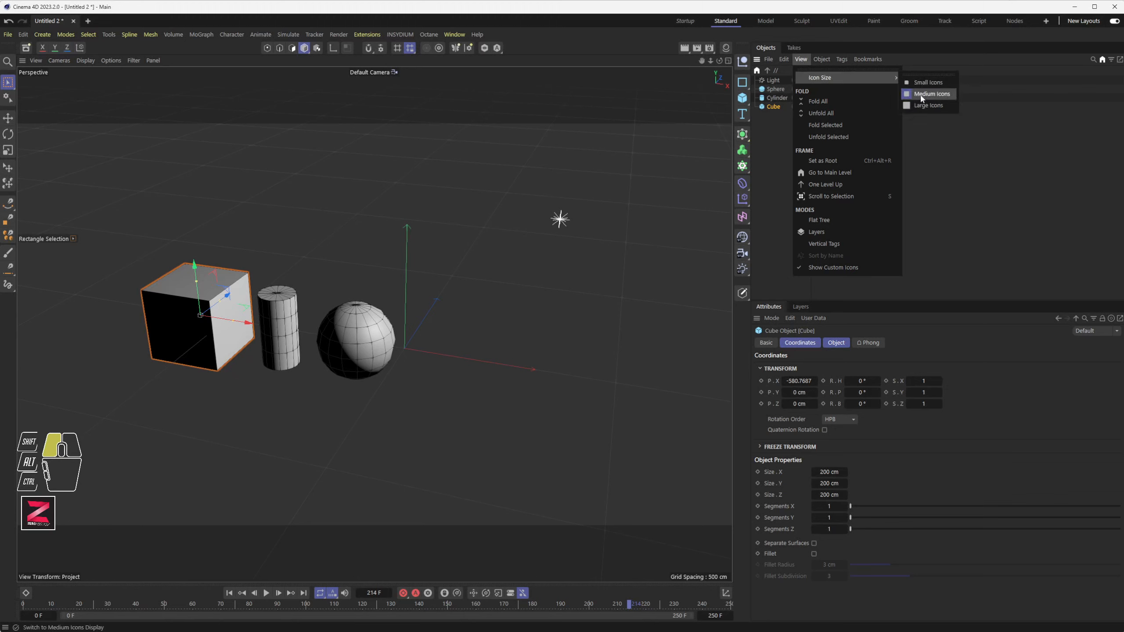
{"action": "left_click", "coordinate": [924, 106]}
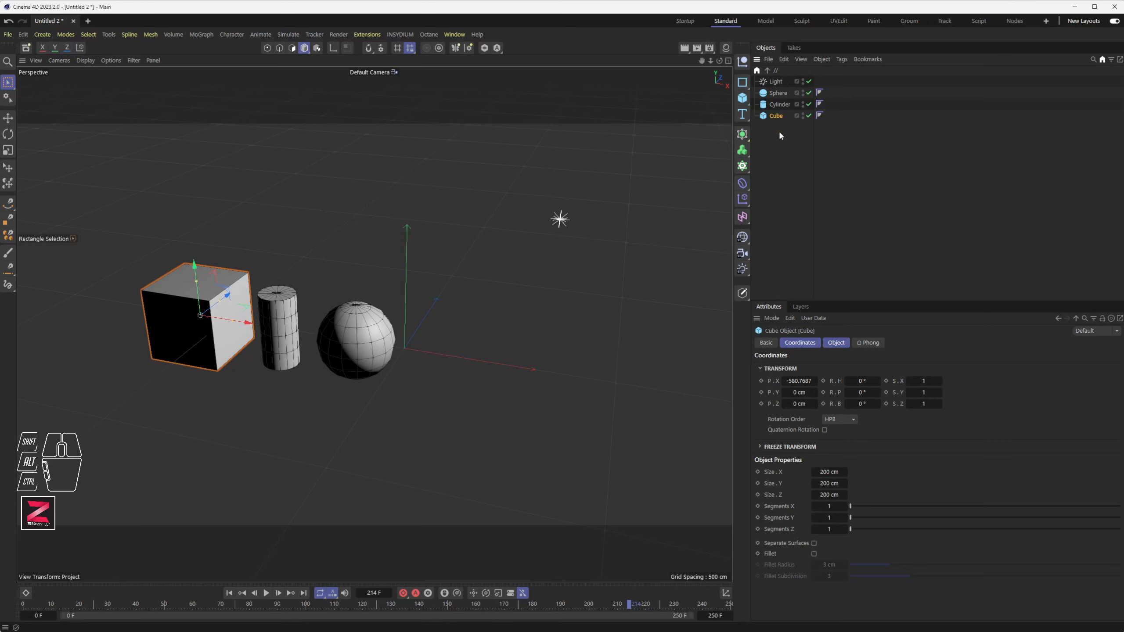
{"action": "left_click", "coordinate": [813, 142]}
{"action": "left_click_drag", "start_coordinate": [814, 141], "coordinate": [842, 141]}
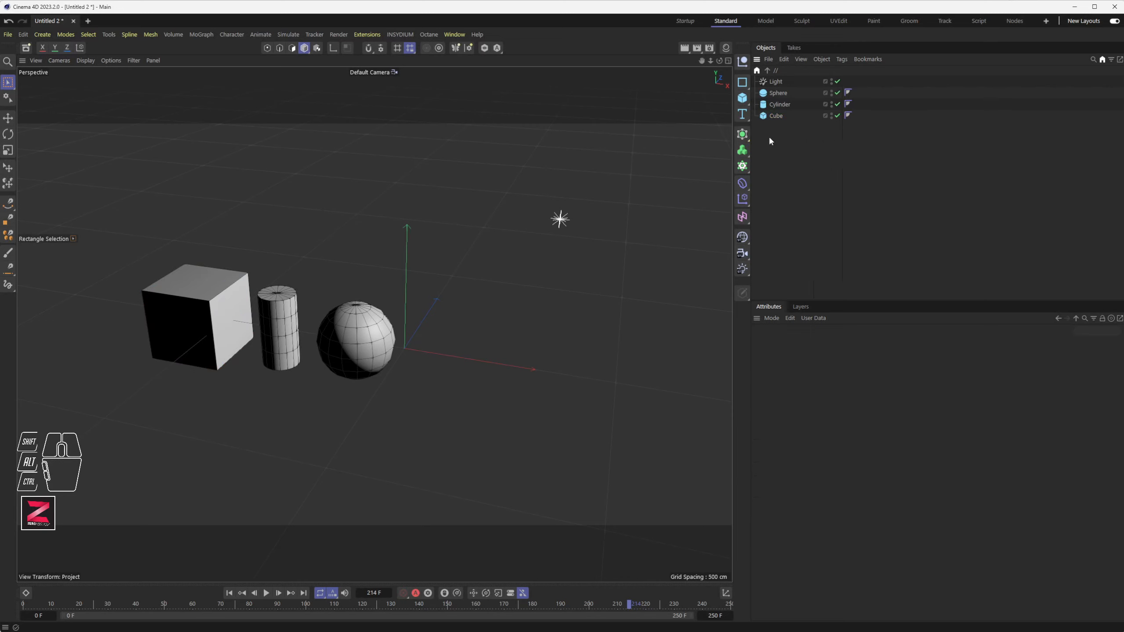
Step: Add a Bend deformer and set its strength to 65°
{"action": "left_click", "coordinate": [743, 185]}
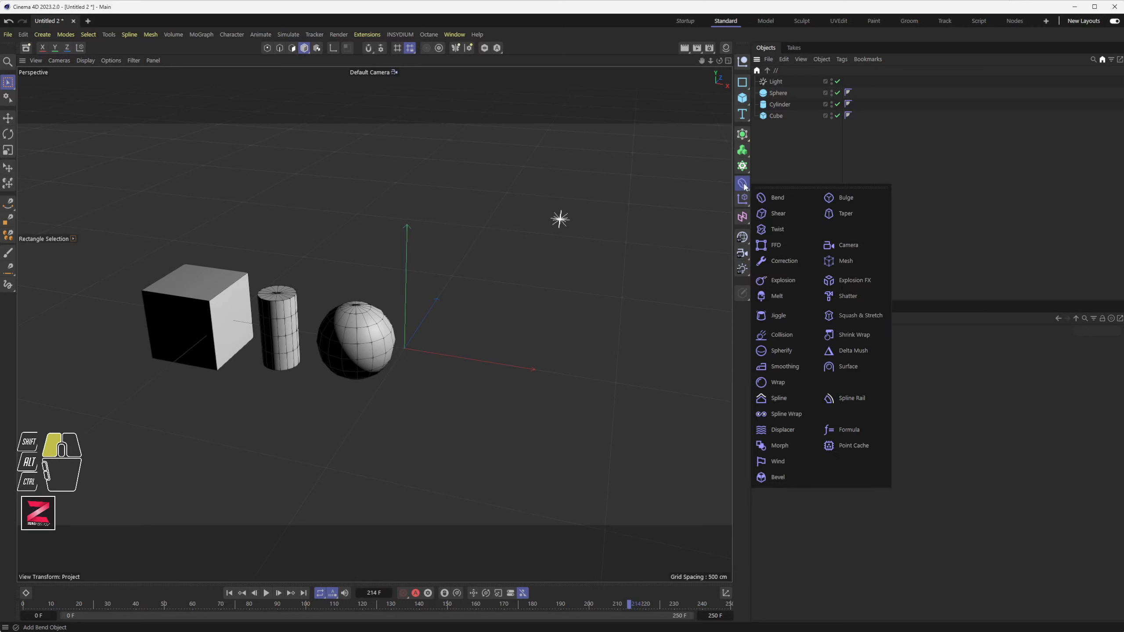
{"action": "left_click", "coordinate": [779, 203]}
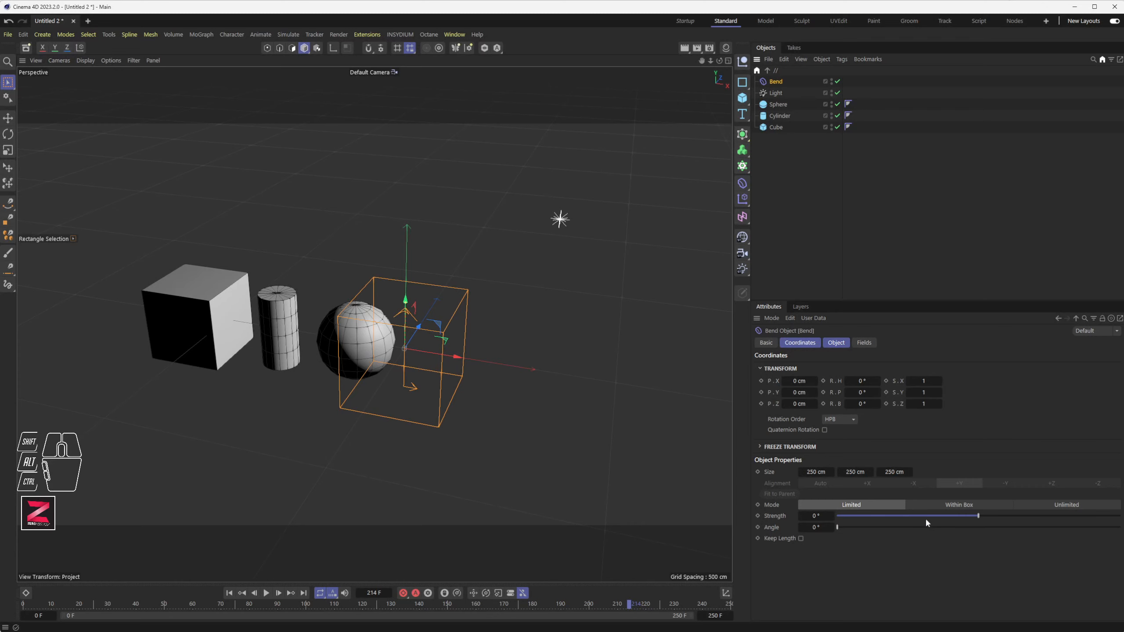
{"action": "mouse_move", "coordinate": [983, 516]}
{"action": "left_mouse_down"}
{"action": "mouse_move", "coordinate": [1046, 517]}
{"action": "mouse_move", "coordinate": [949, 517]}
{"action": "mouse_move", "coordinate": [1003, 517]}
{"action": "left_mouse_up"}
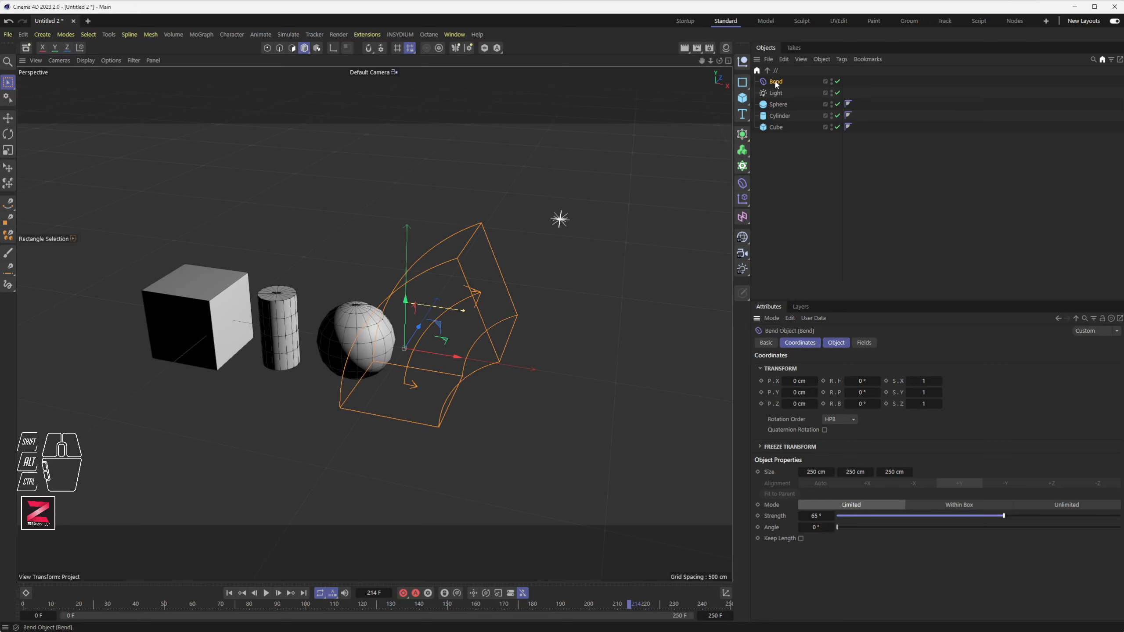
Step: Make the Bend a child of the Cylinder with its strength set to 46°, and collapse the Cylinder's hierarchy
{"action": "left_click_drag", "start_coordinate": [776, 84], "coordinate": [781, 116]}
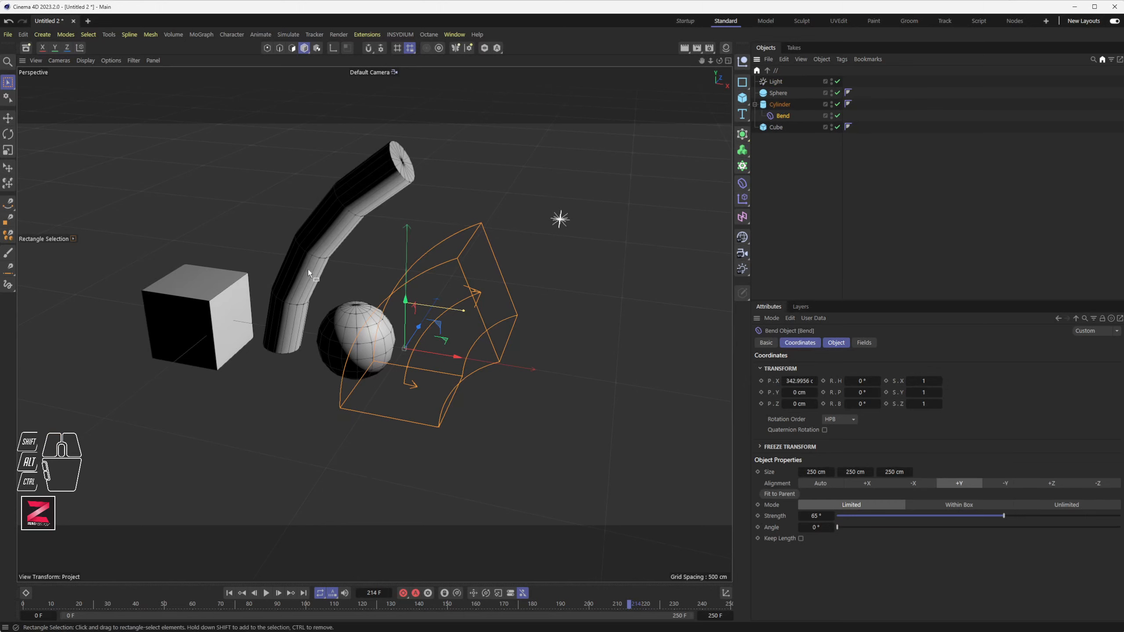
{"action": "mouse_move", "coordinate": [1003, 516]}
{"action": "left_mouse_down"}
{"action": "mouse_move", "coordinate": [920, 516]}
{"action": "mouse_move", "coordinate": [1017, 518]}
{"action": "mouse_move", "coordinate": [997, 518]}
{"action": "left_mouse_up"}
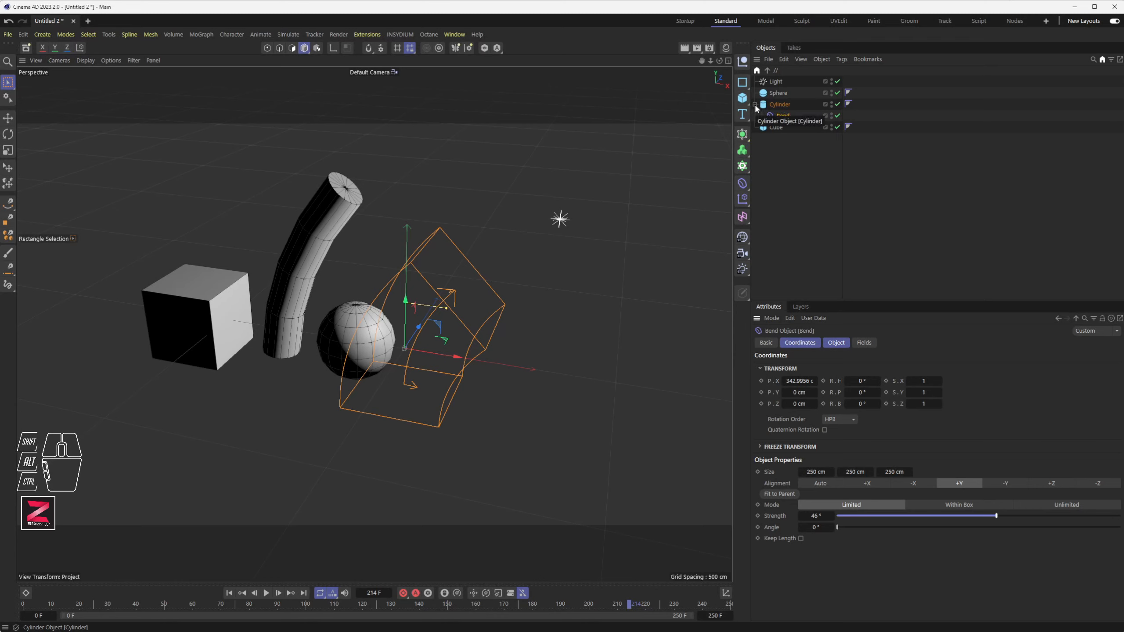
{"action": "left_click", "coordinate": [755, 105]}
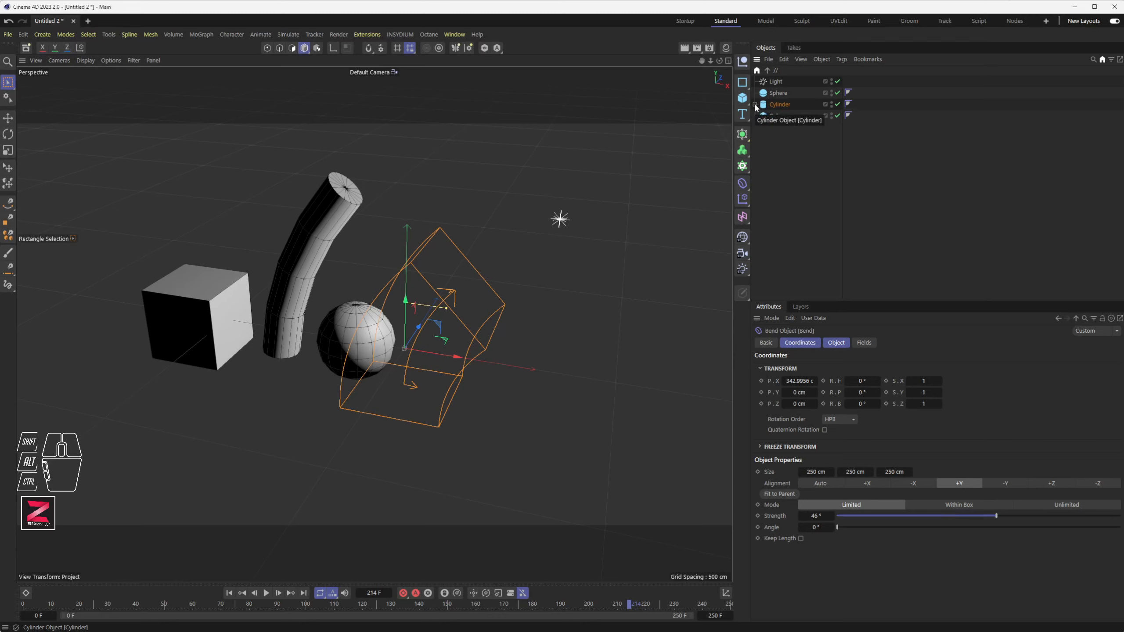
Step: Add a Shear deformer with 78% strength and make it a child of the Cylinder, above the Bend
{"action": "left_click", "coordinate": [755, 105]}
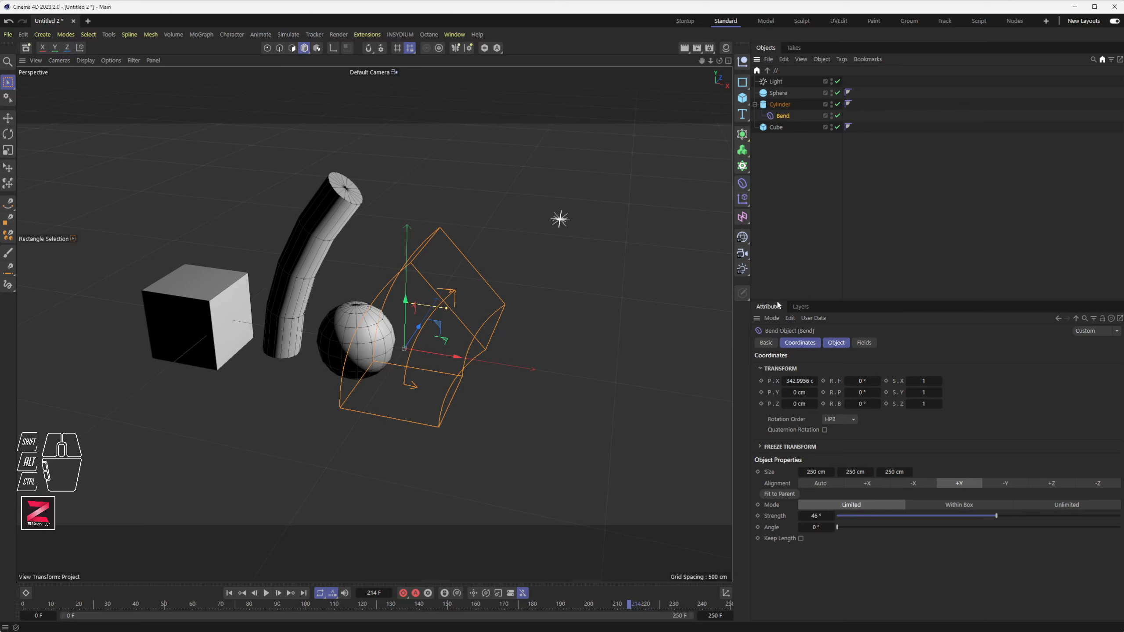
{"action": "left_click", "coordinate": [742, 183]}
{"action": "left_click_drag", "start_coordinate": [796, 214], "coordinate": [797, 215]}
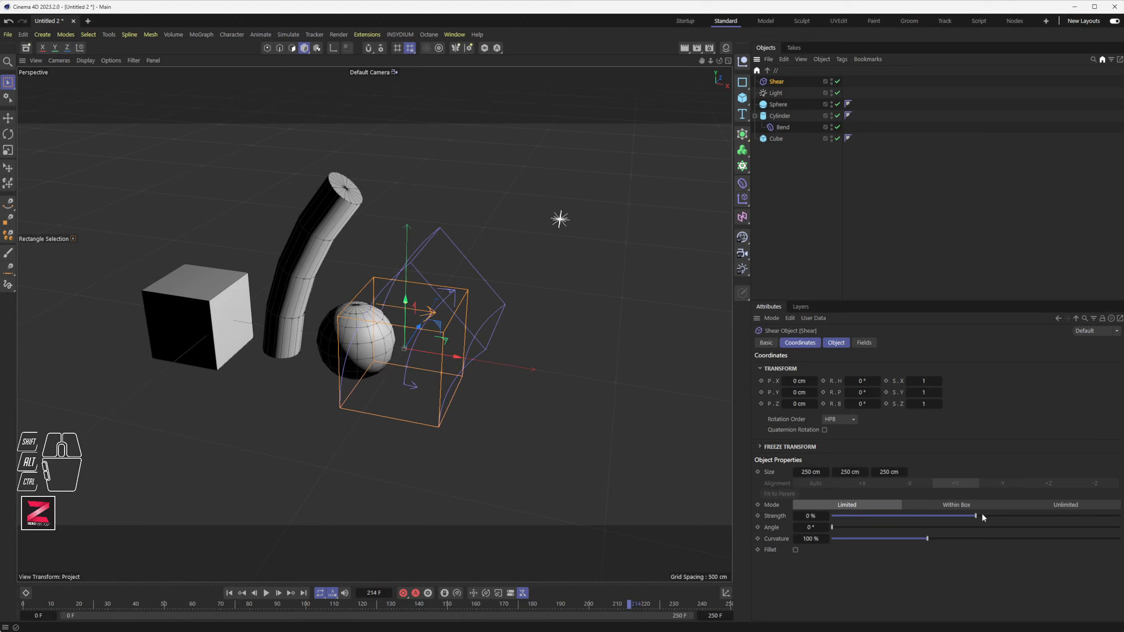
{"action": "left_click_drag", "start_coordinate": [982, 516], "coordinate": [1089, 527]}
{"action": "left_click_drag", "start_coordinate": [772, 82], "coordinate": [792, 123]}
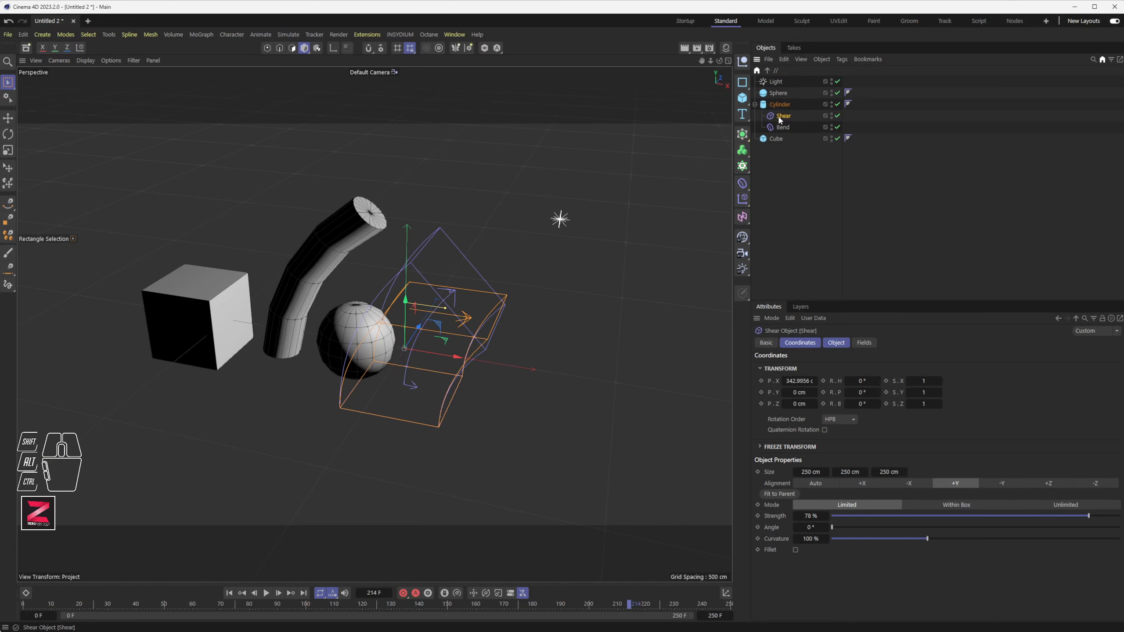
Step: Move the Bend above the Shear in the Cylinder's hierarchy and set the Shear's strength to -13%
{"action": "left_click_drag", "start_coordinate": [782, 127], "coordinate": [787, 116]}
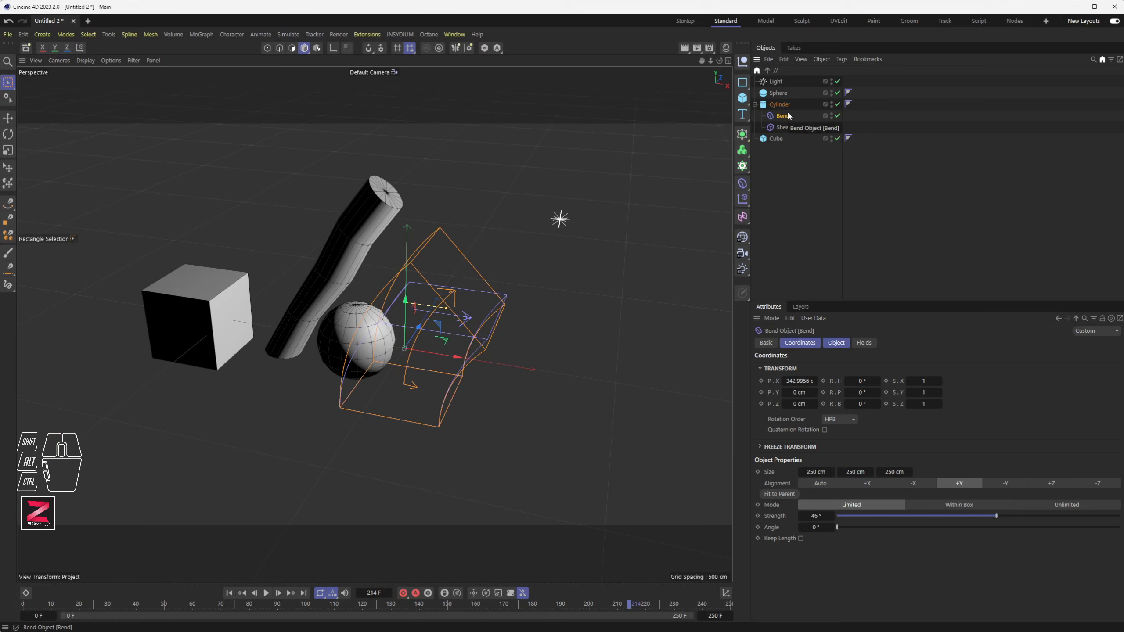
{"action": "left_click", "coordinate": [784, 127]}
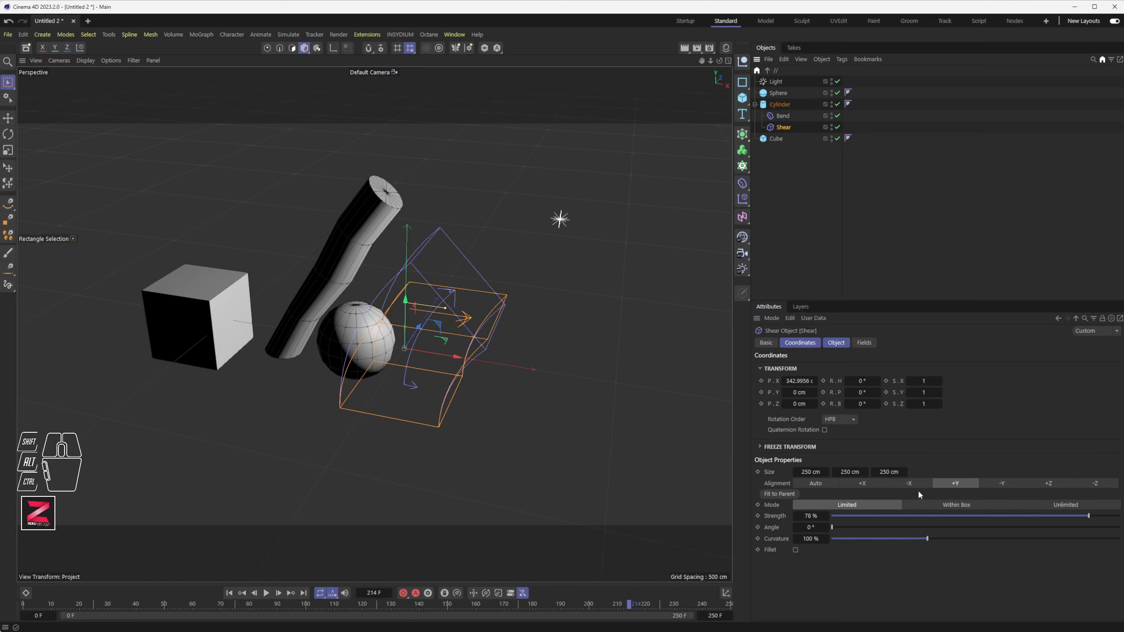
{"action": "left_click_drag", "start_coordinate": [1000, 524], "coordinate": [956, 515]}
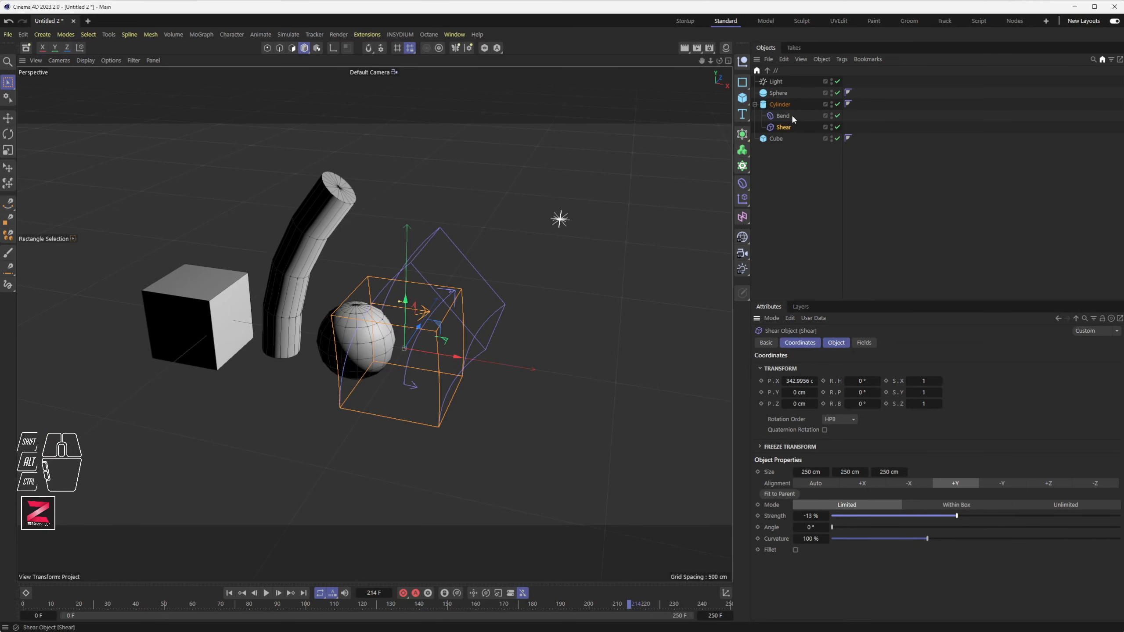
Step: Delete the Bend and Shear deformers from under the Cylinder
{"action": "left_click", "coordinate": [755, 105]}
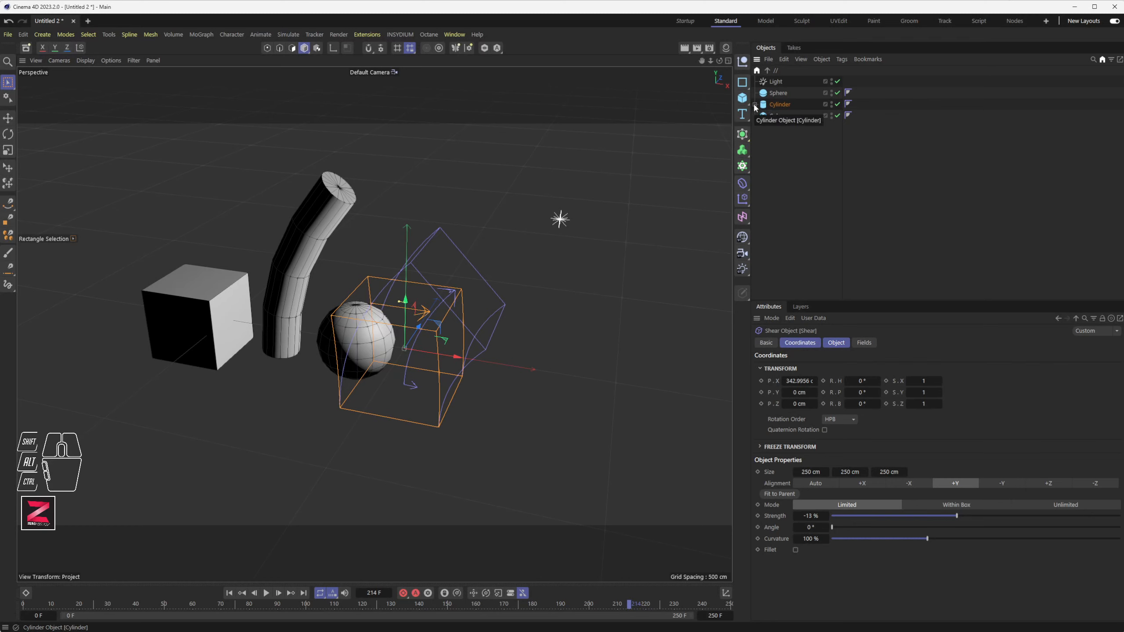
{"action": "left_click", "coordinate": [755, 105]}
{"action": "left_click", "coordinate": [782, 115]}
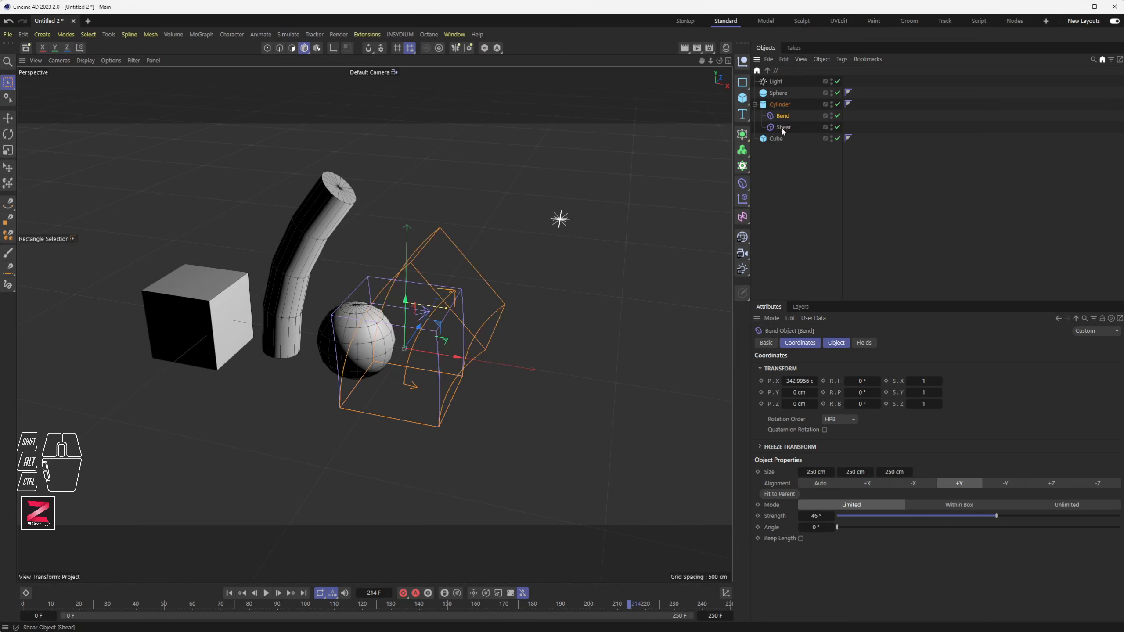
{"action": "left_click", "coordinate": [810, 127], "text": "shift"}
{"action": "key", "text": "Delete"}
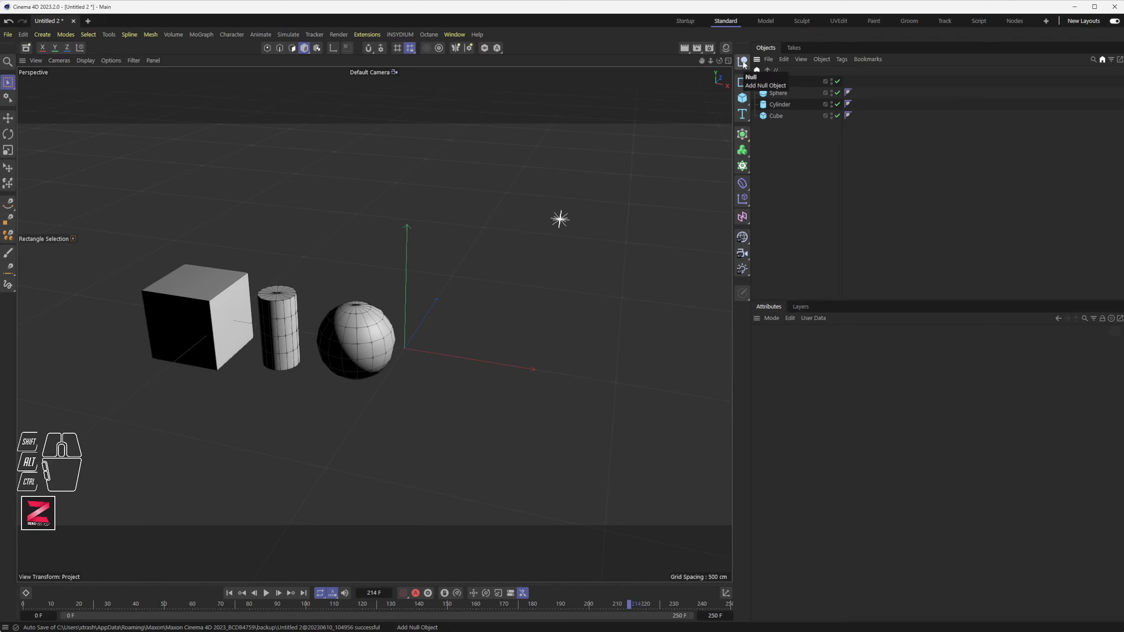
Step: Add a Null object and set its X position to 44 cm and its heading rotation to 12°
{"action": "left_click", "coordinate": [743, 64]}
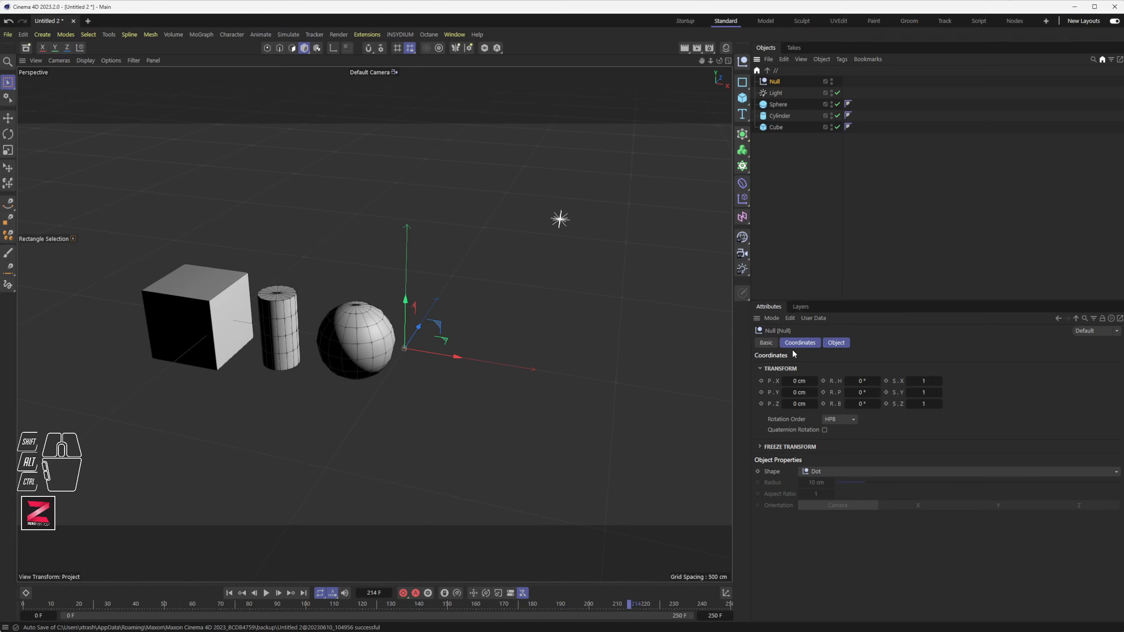
{"action": "left_click", "coordinate": [807, 344]}
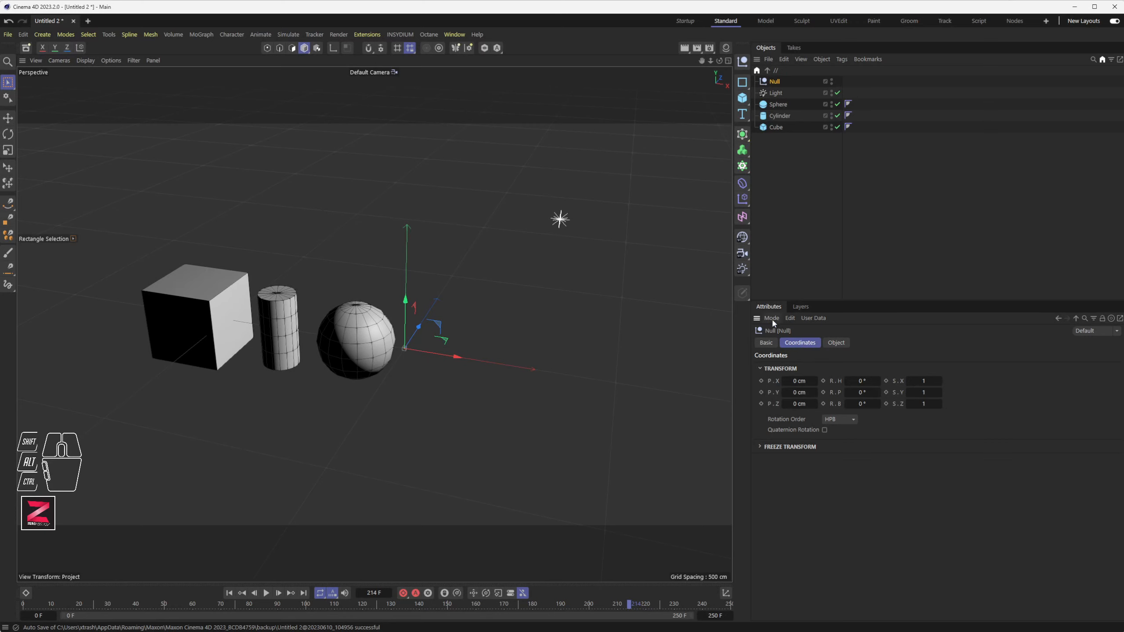
{"action": "left_click_drag", "start_coordinate": [804, 378], "coordinate": [800, 403]}
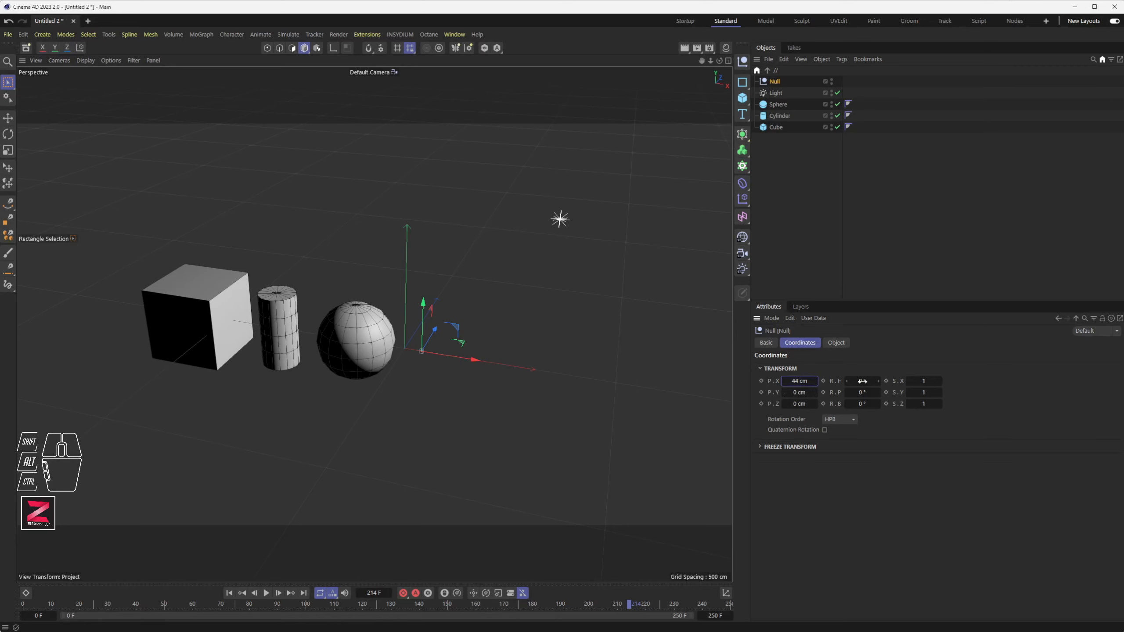
{"action": "mouse_move", "coordinate": [863, 381]}
{"action": "left_mouse_down"}
{"action": "mouse_move", "coordinate": [847, 381]}
{"action": "mouse_move", "coordinate": [881, 381]}
{"action": "left_mouse_up"}
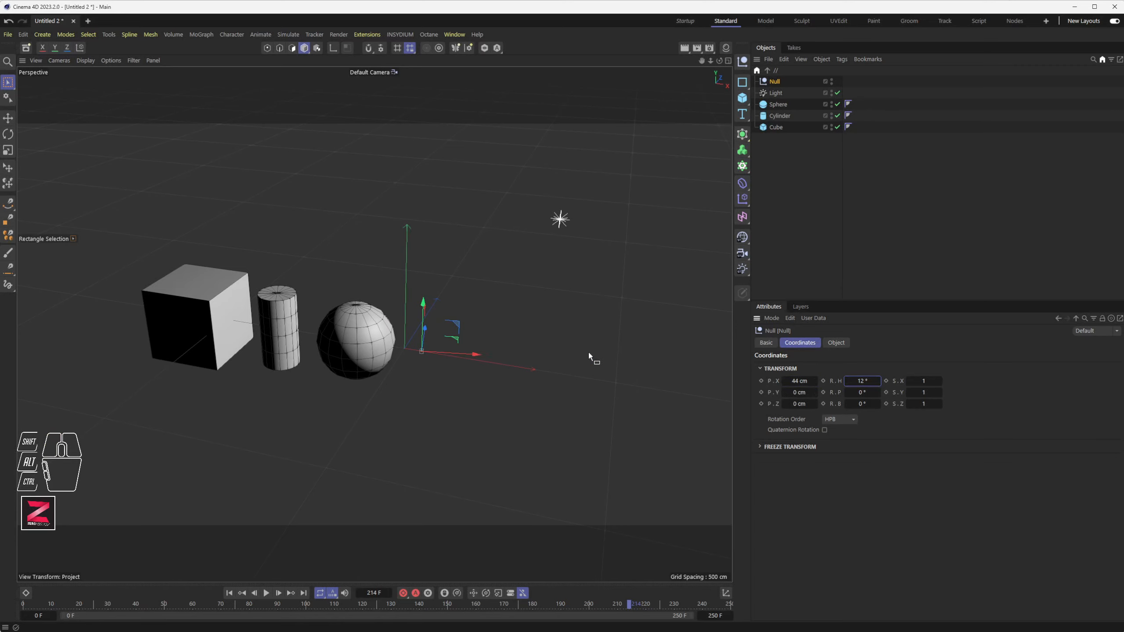
Step: Render the active view to check how the Null appears, and return to the full-size Perspective view
{"action": "left_click", "coordinate": [684, 48]}
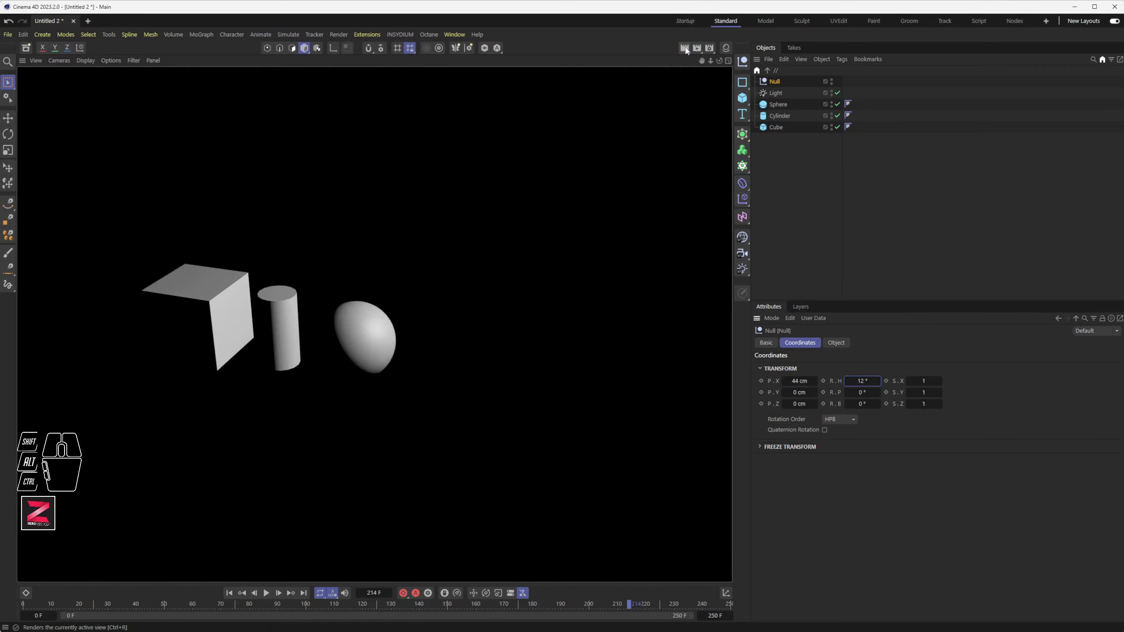
{"action": "middle_click", "coordinate": [543, 217]}
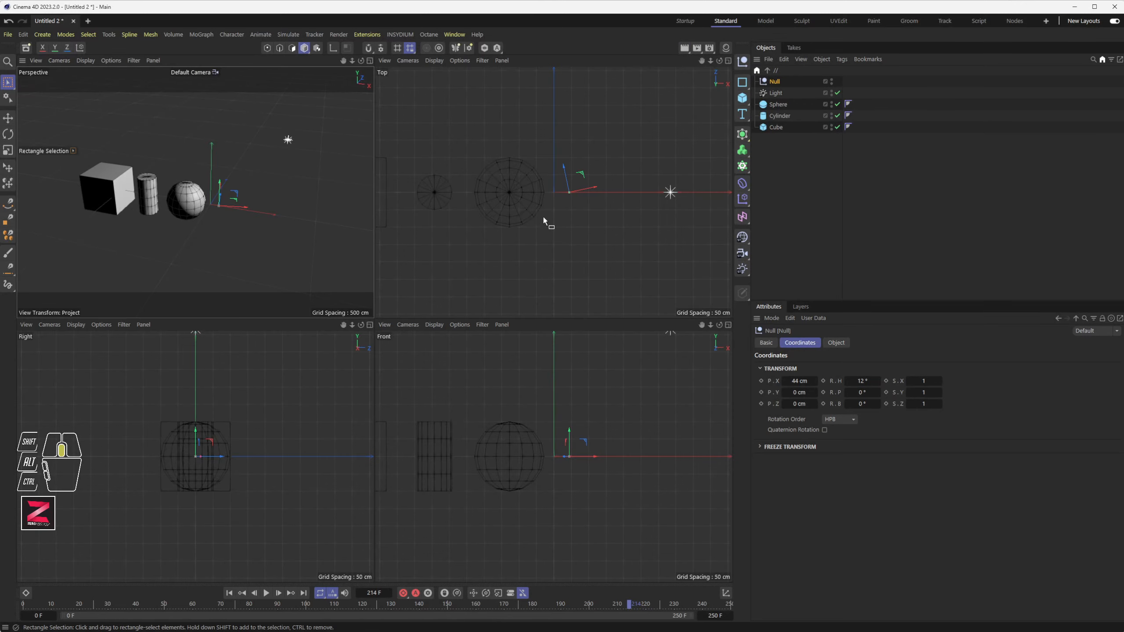
{"action": "middle_click", "coordinate": [273, 226]}
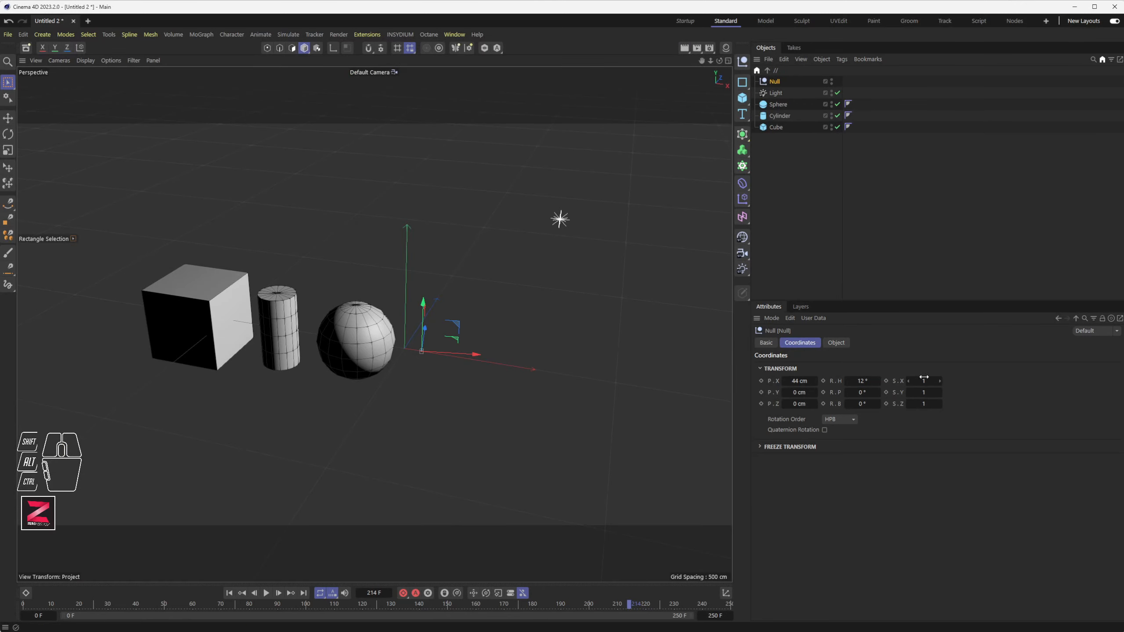
Step: Try out different X scale values on the Null and undo the scale change
{"action": "left_click_drag", "start_coordinate": [922, 381], "coordinate": [947, 381]}
{"action": "left_click_drag", "start_coordinate": [923, 381], "coordinate": [858, 368]}
{"action": "key", "text": "ctrl+z"}
Step: Select the Sphere, Cylinder and Cube one by one and as a range in the object list, and clear the selection
{"action": "left_click", "coordinate": [778, 105]}
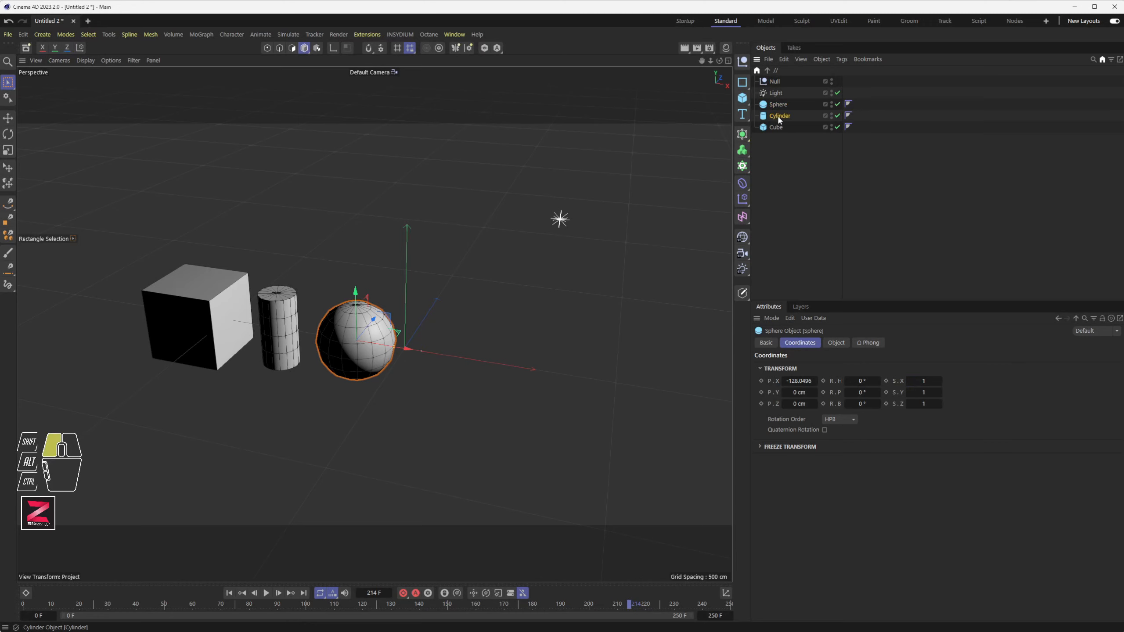
{"action": "left_click", "coordinate": [780, 116]}
{"action": "left_click", "coordinate": [777, 127]}
{"action": "left_click", "coordinate": [779, 105]}
{"action": "left_click", "coordinate": [776, 126], "text": "shift"}
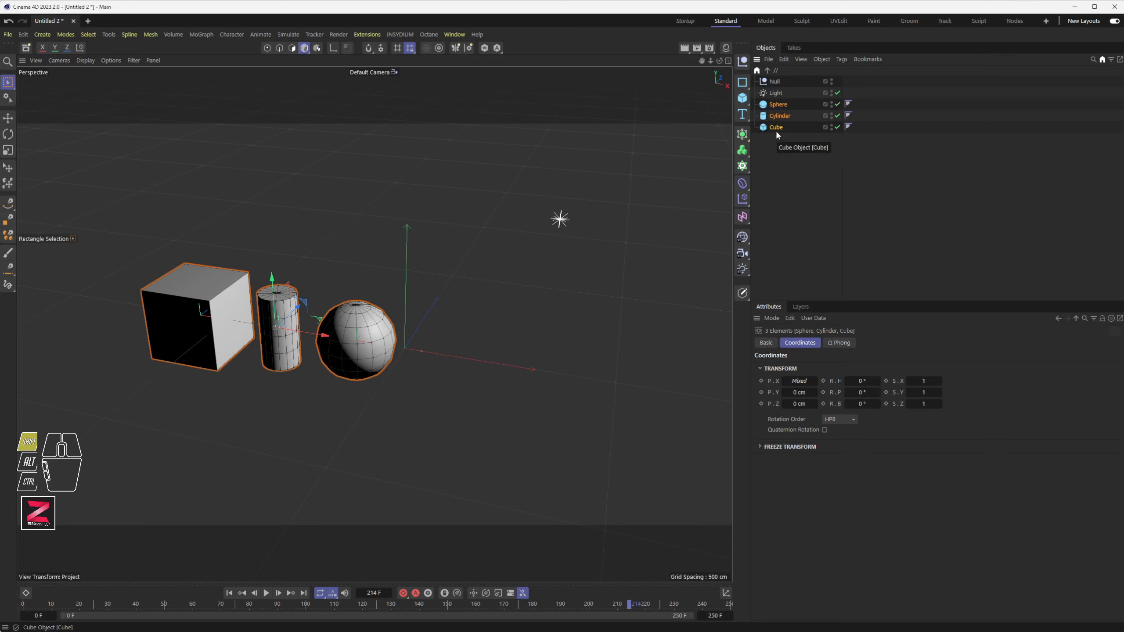
{"action": "left_click", "coordinate": [783, 136]}
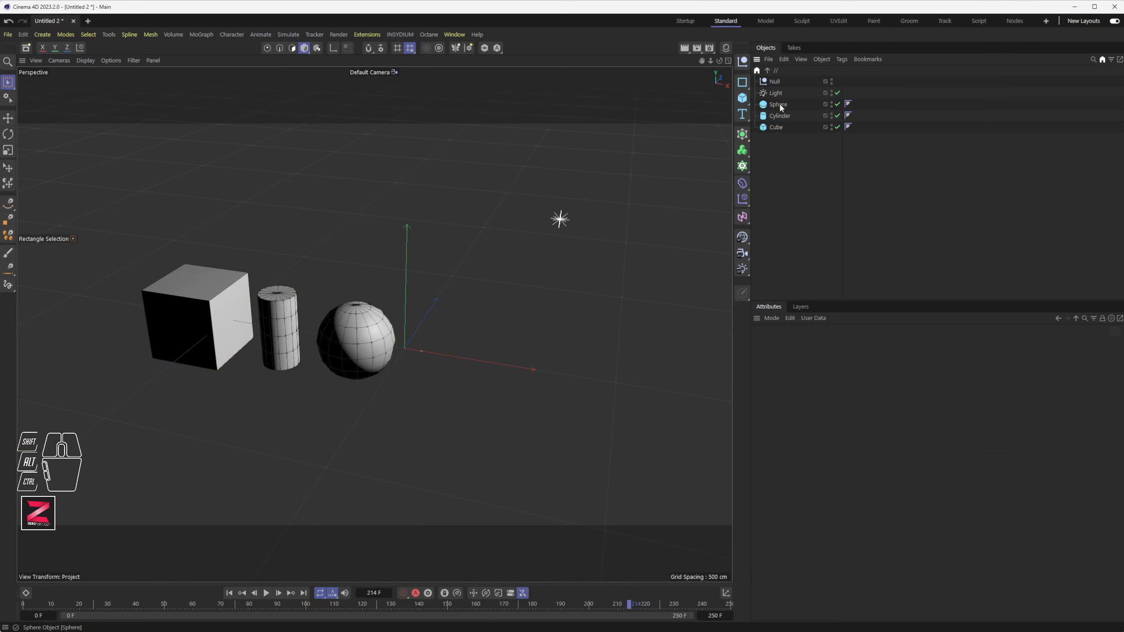
Step: Build up a selection of the Sphere, Cylinder and Cube by adding each object individually in the object list
{"action": "left_click", "coordinate": [779, 104]}
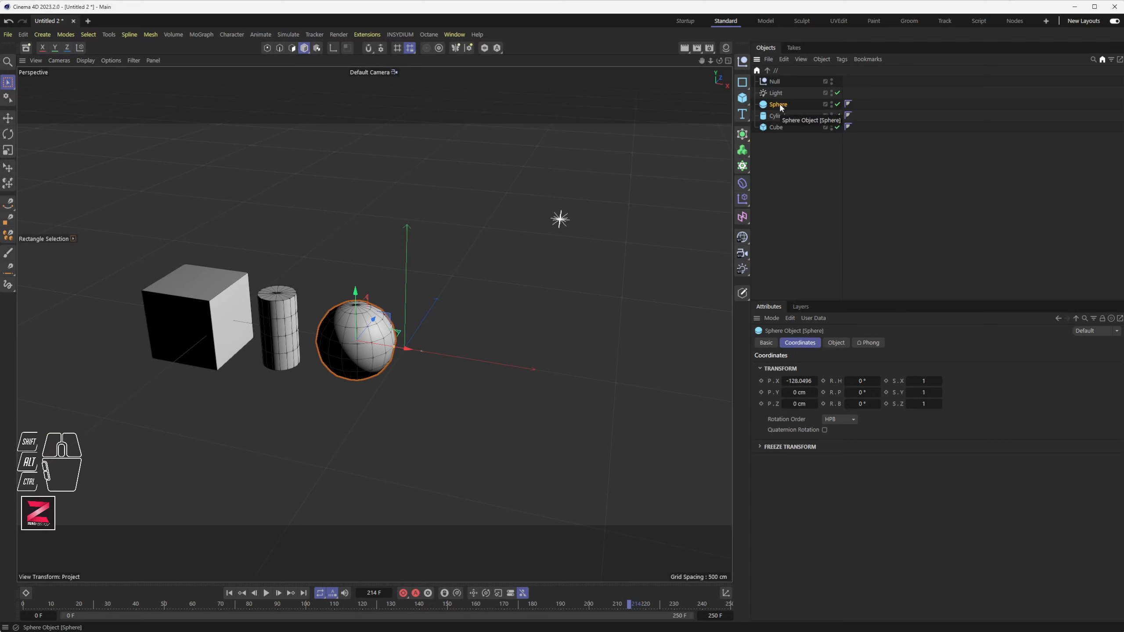
{"action": "left_click", "coordinate": [779, 115], "text": "ctrl"}
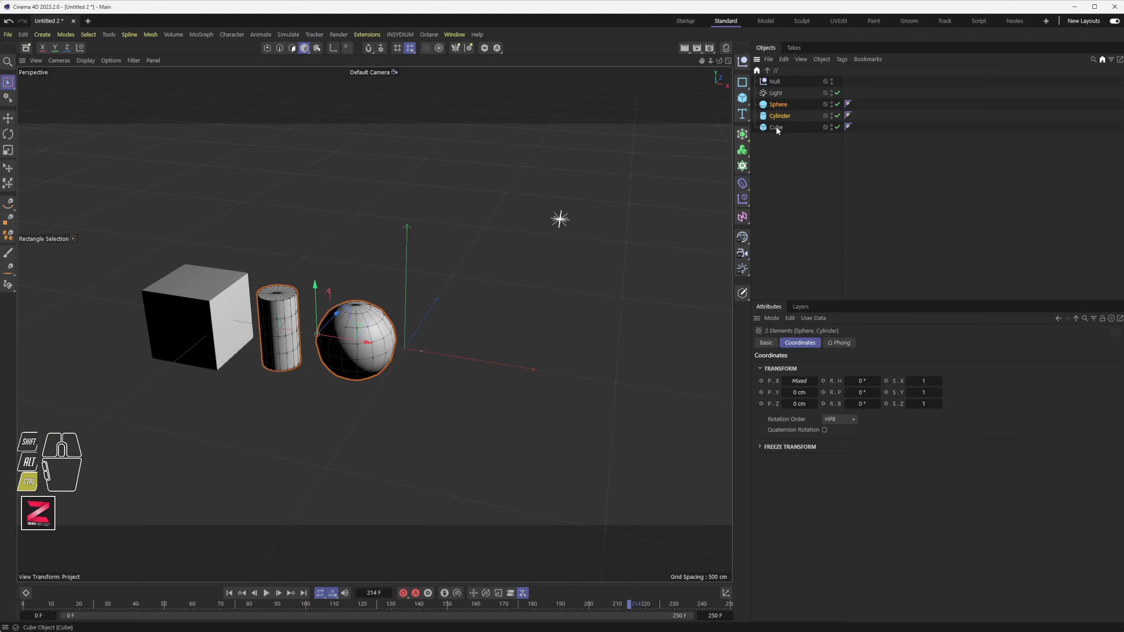
{"action": "left_click", "coordinate": [776, 126], "text": "ctrl"}
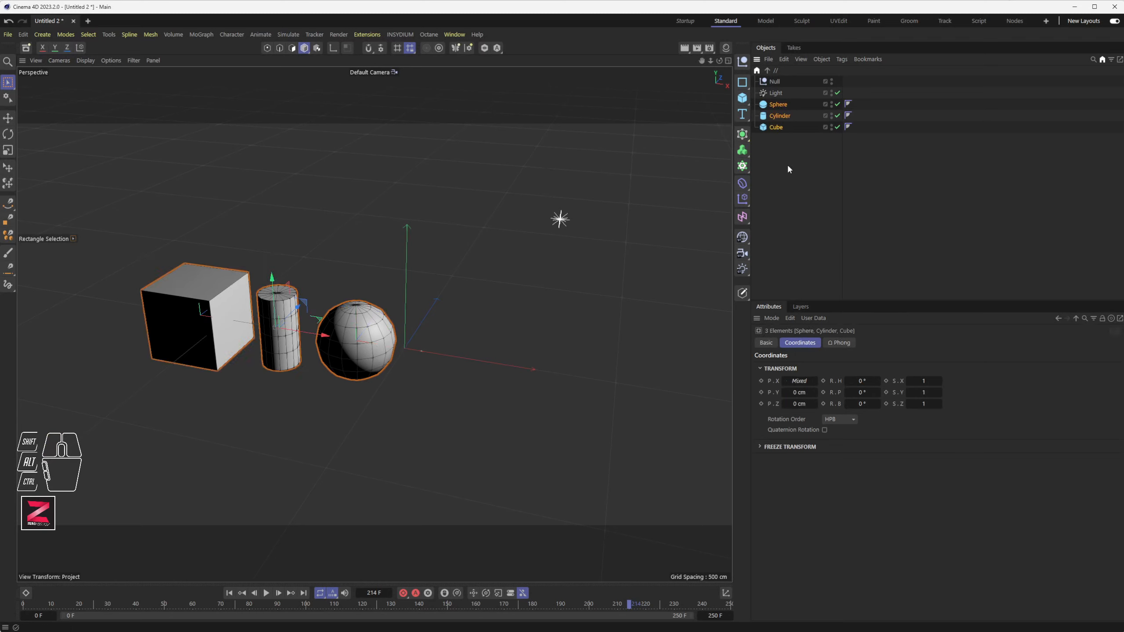
Step: Select the cube, cylinder and sphere in the viewport with Brush Selection and make them children of the Null
{"action": "left_click", "coordinate": [8, 83]}
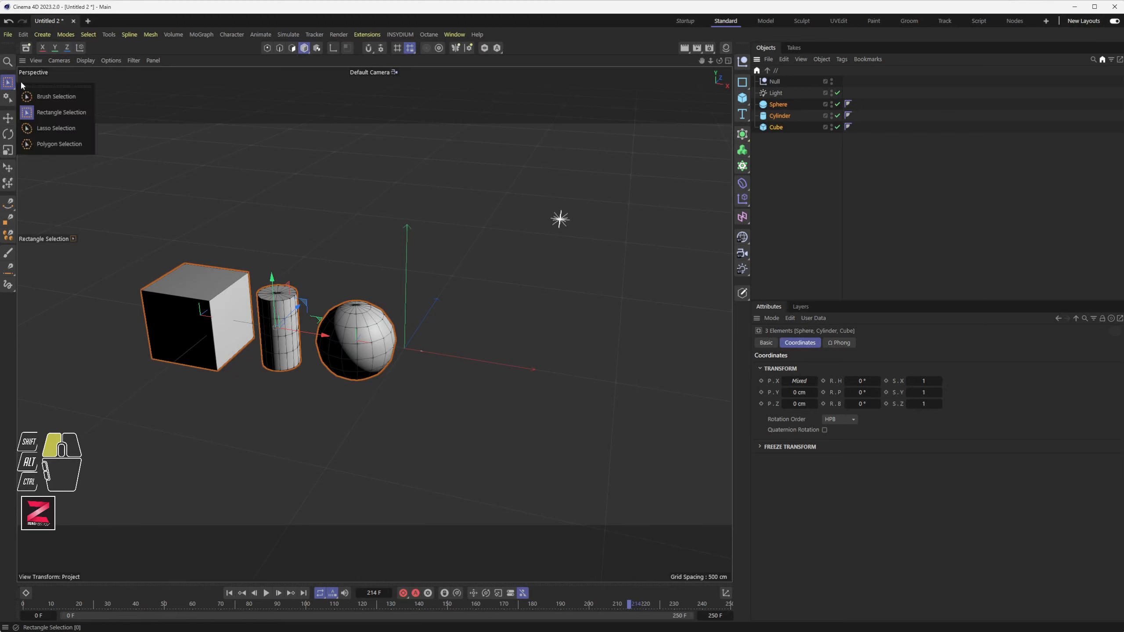
{"action": "left_click_drag", "start_coordinate": [22, 86], "coordinate": [53, 96]}
{"action": "left_click", "coordinate": [147, 206]}
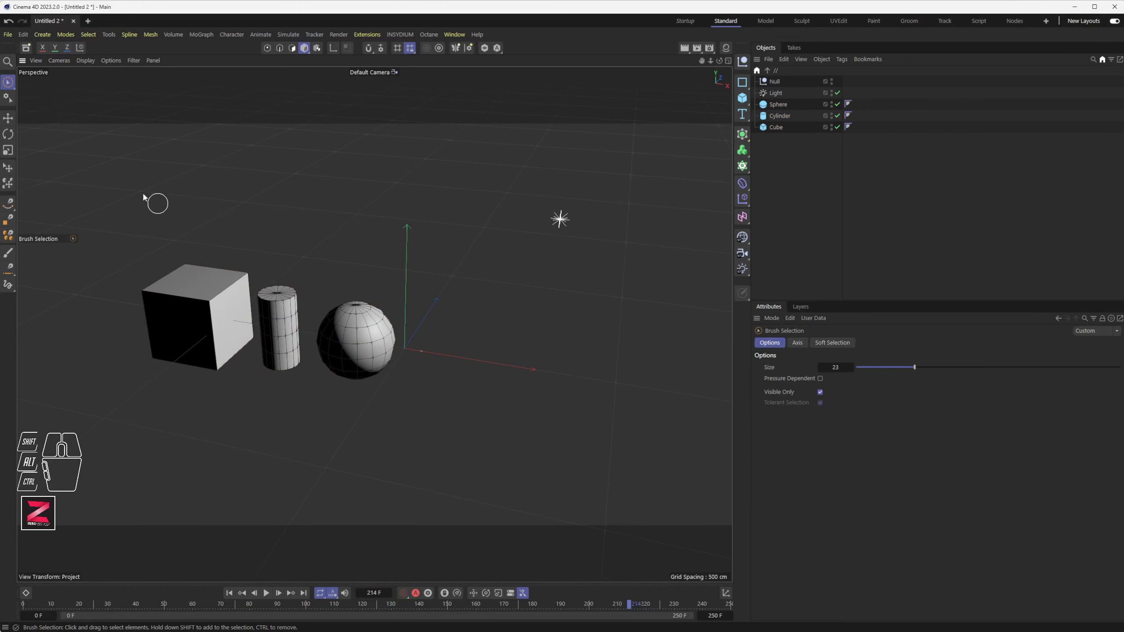
{"action": "mouse_move", "coordinate": [160, 265]}
{"action": "left_mouse_down"}
{"action": "mouse_move", "coordinate": [237, 301]}
{"action": "mouse_move", "coordinate": [359, 322]}
{"action": "left_mouse_up"}
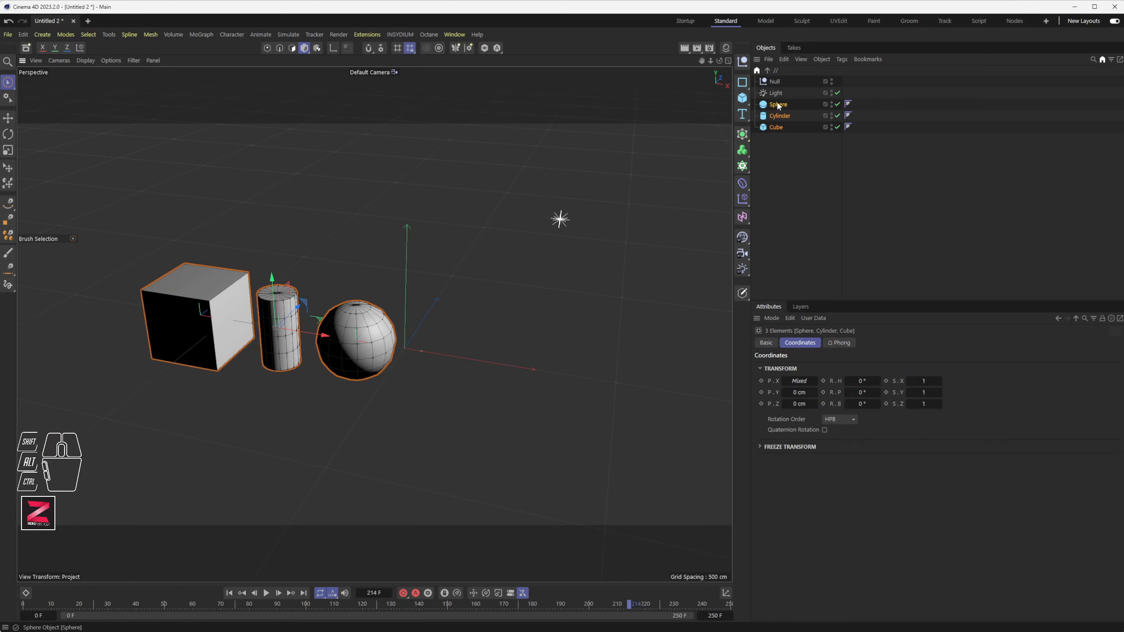
{"action": "left_click_drag", "start_coordinate": [778, 105], "coordinate": [777, 82]}
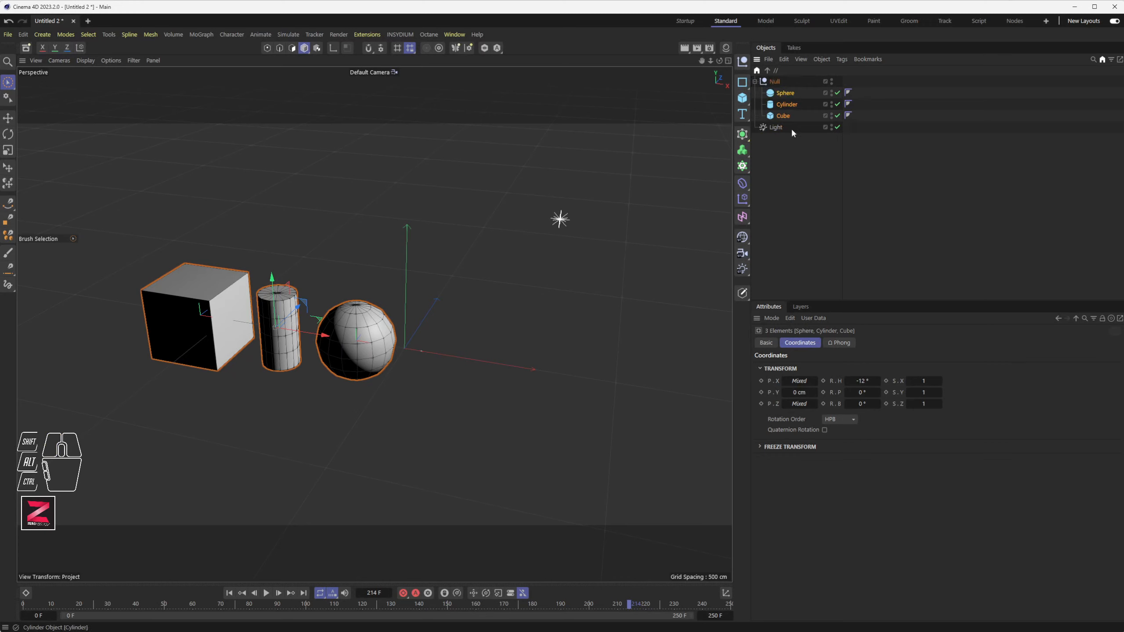
Step: Select the Null and its Sphere, Cylinder and Cube children in turn to examine how parent and child selection differ
{"action": "left_click", "coordinate": [775, 81]}
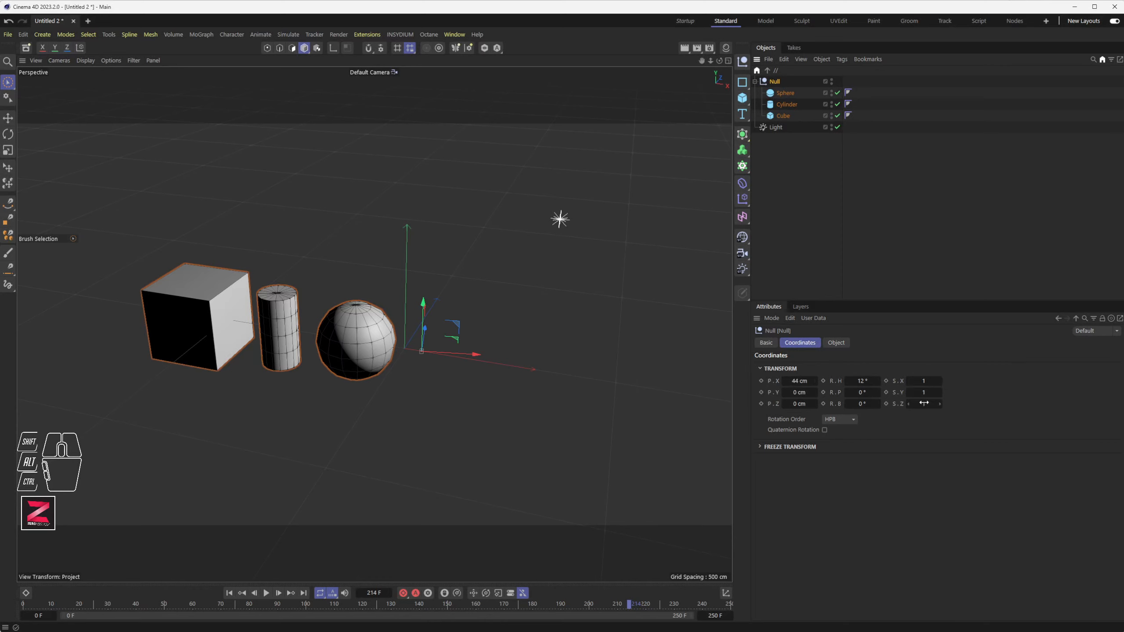
{"action": "left_click", "coordinate": [790, 94]}
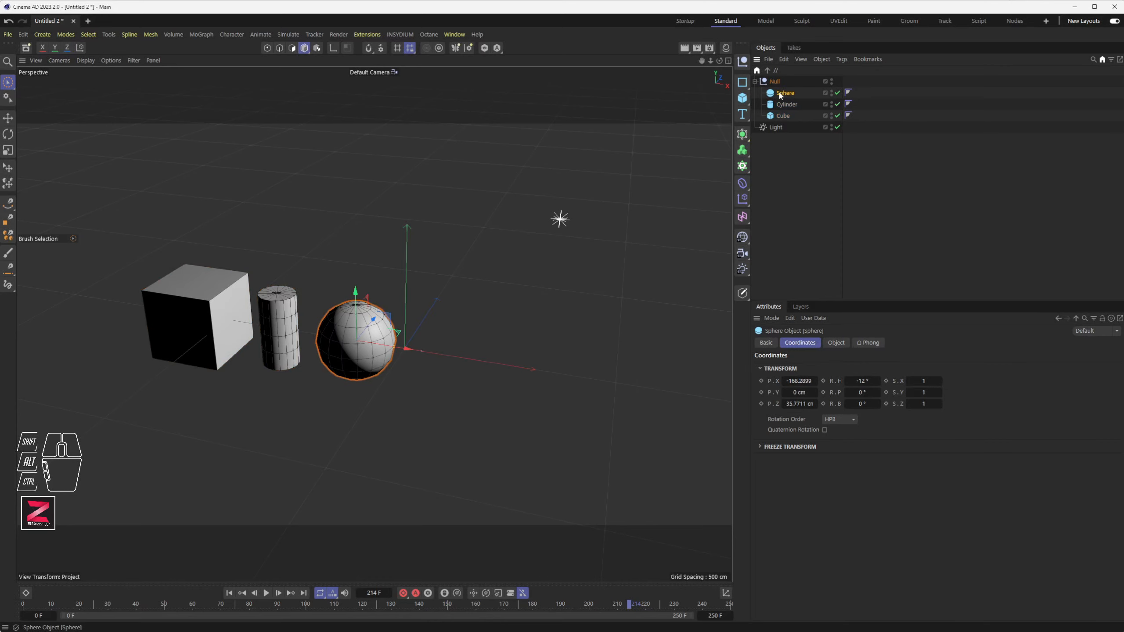
{"action": "left_click", "coordinate": [788, 105]}
{"action": "left_click", "coordinate": [785, 117]}
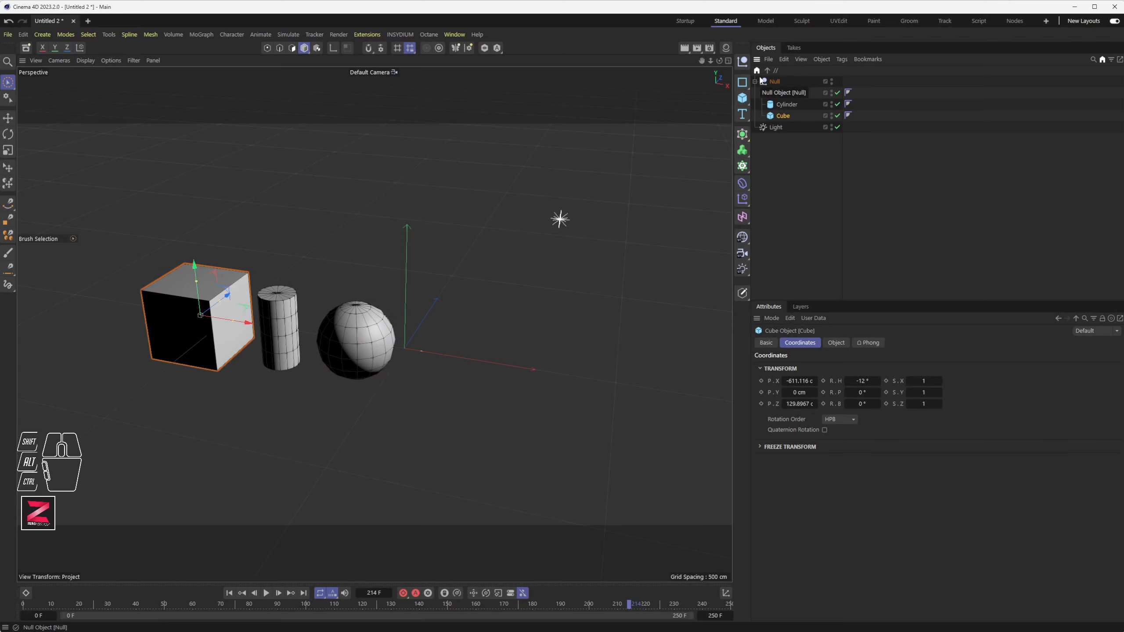
Step: Rename the Null to Null_Groupe_objects and widen the object name column to fit the new name
{"action": "left_click", "coordinate": [775, 83]}
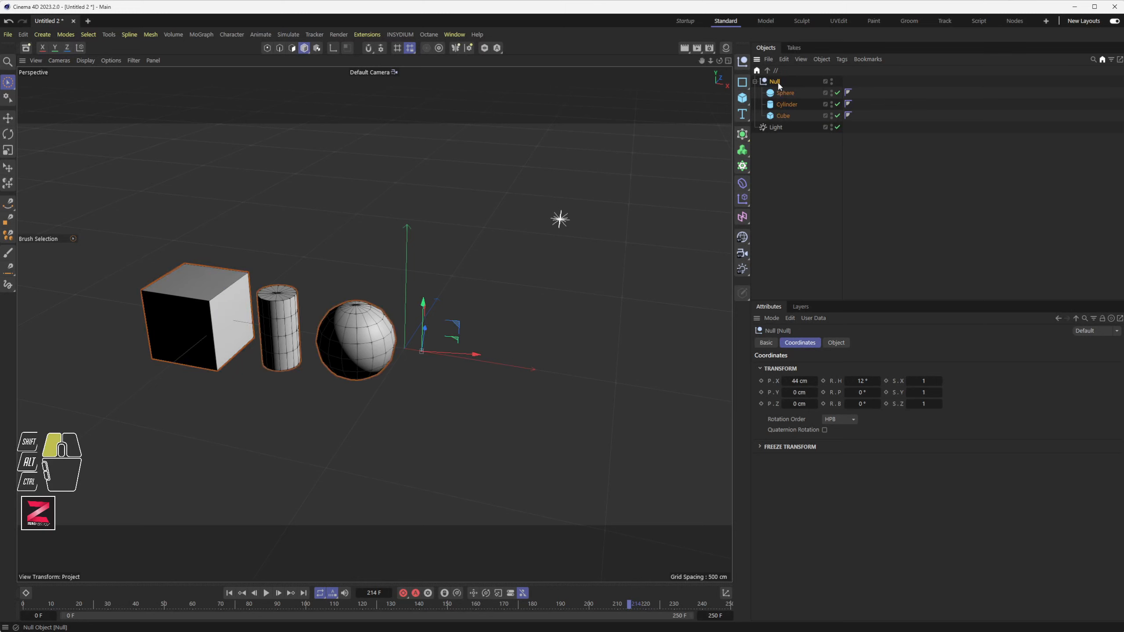
{"action": "double_click", "coordinate": [778, 83]}
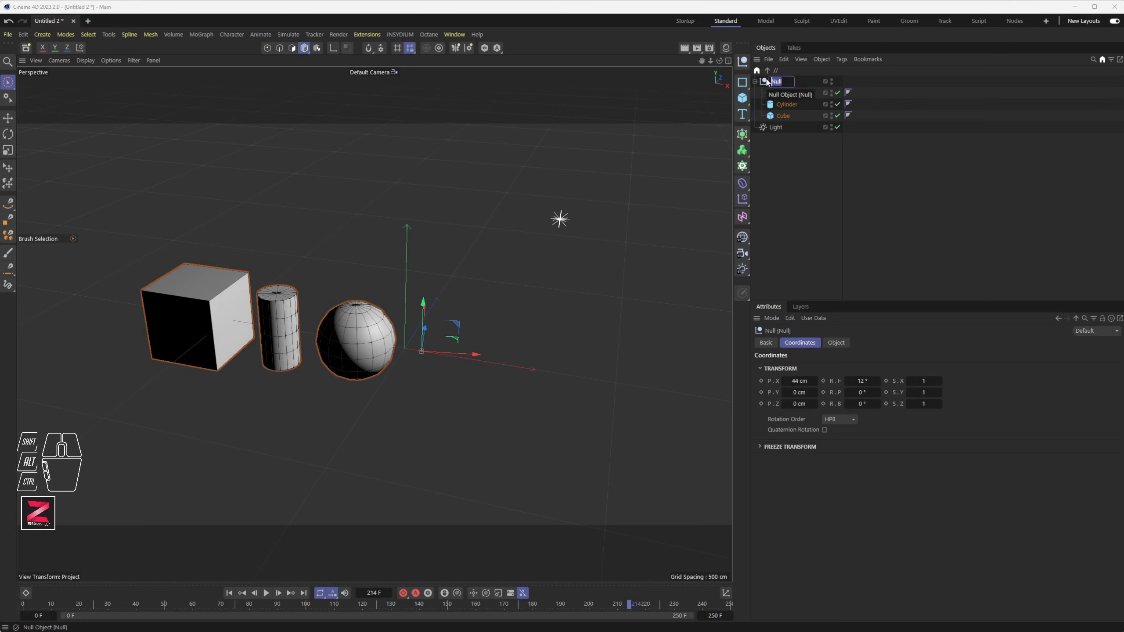
{"action": "key", "text": "Right"}
{"action": "type", "text": "_"}
{"action": "key", "text": "BackSpace"}
{"action": "key", "text": "Right"}
{"action": "key", "text": "Right"}
{"action": "key", "text": "Right"}
{"action": "type", "text": "_Groupe_objects"}
{"action": "key", "text": "Return"}
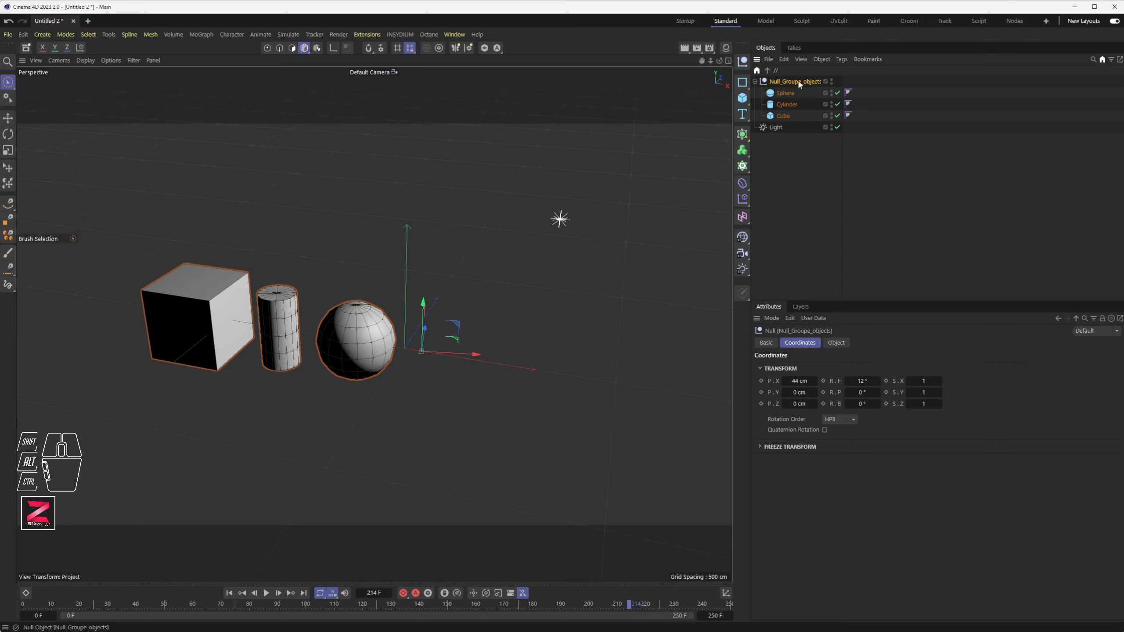
{"action": "mouse_move", "coordinate": [842, 143]}
{"action": "left_mouse_down"}
{"action": "mouse_move", "coordinate": [876, 140]}
{"action": "mouse_move", "coordinate": [834, 139]}
{"action": "mouse_move", "coordinate": [851, 136]}
{"action": "left_mouse_up"}
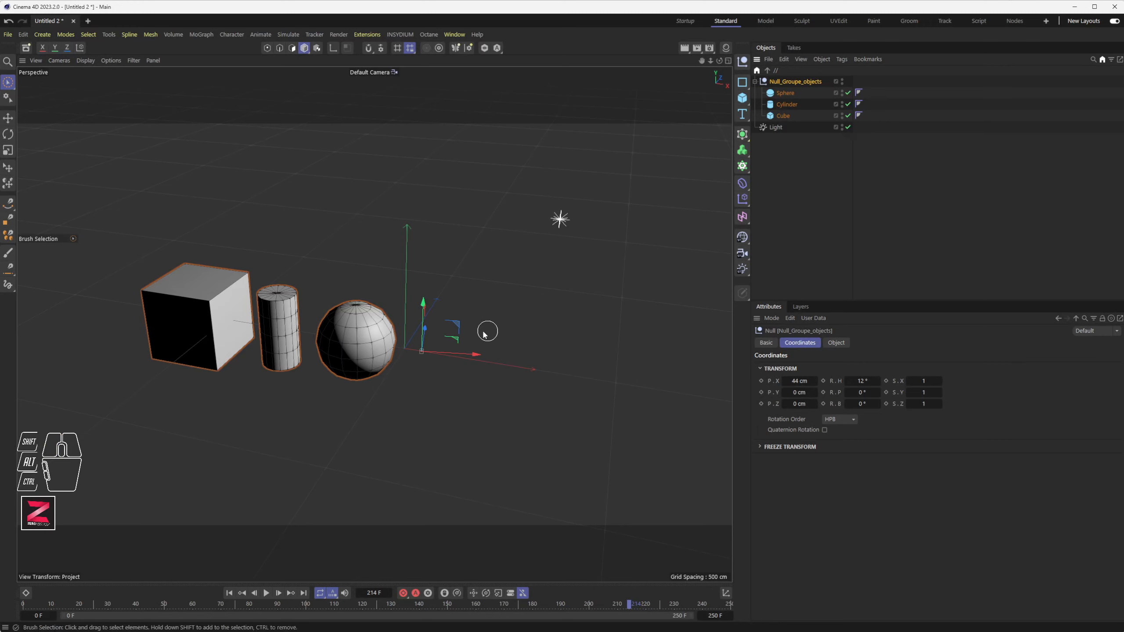
Step: Try moving the Null_Groupe_objects group along its X and Z axes with the Move tool, undoing each move
{"action": "key", "text": "e"}
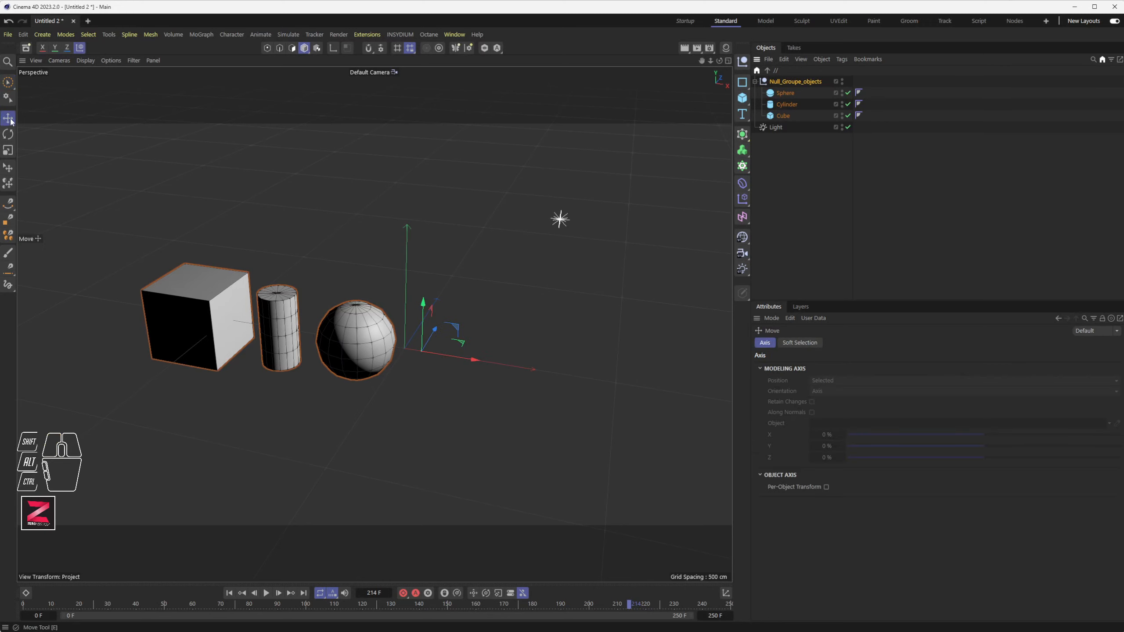
{"action": "left_click_drag", "start_coordinate": [456, 360], "coordinate": [490, 356]}
{"action": "key", "text": "ctrl+z"}
{"action": "left_click_drag", "start_coordinate": [434, 329], "coordinate": [463, 297]}
{"action": "key", "text": "ctrl+z"}
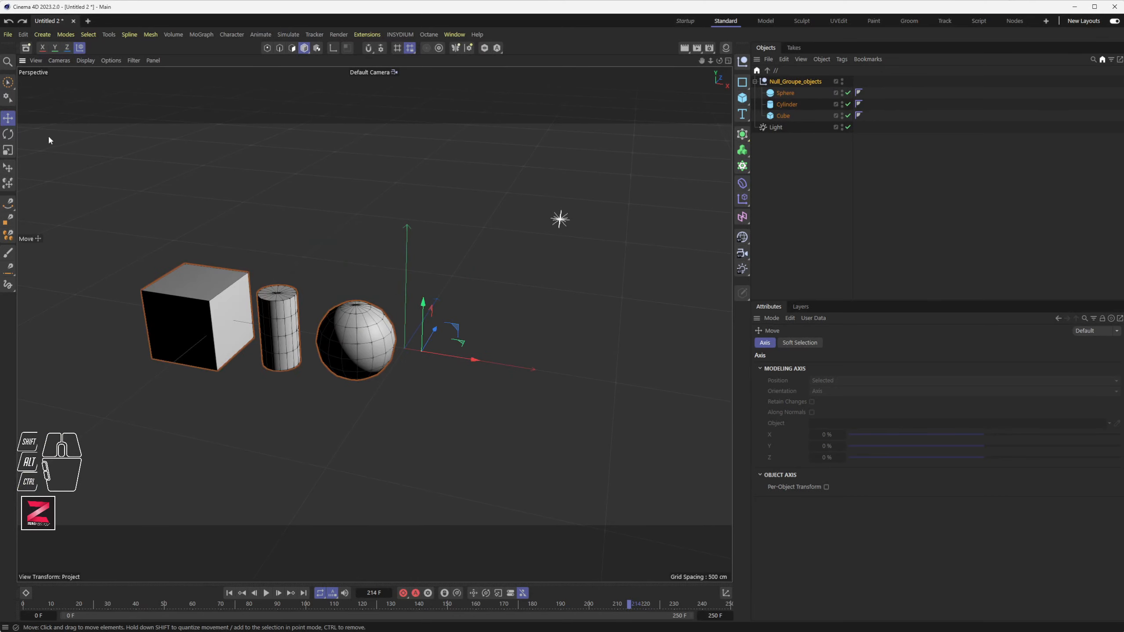
Step: Try rotating the Null_Groupe_objects group with the Rotate tool, undoing the rotation
{"action": "key", "text": "r"}
{"action": "left_click_drag", "start_coordinate": [440, 370], "coordinate": [438, 408]}
{"action": "key", "text": "ctrl+z"}
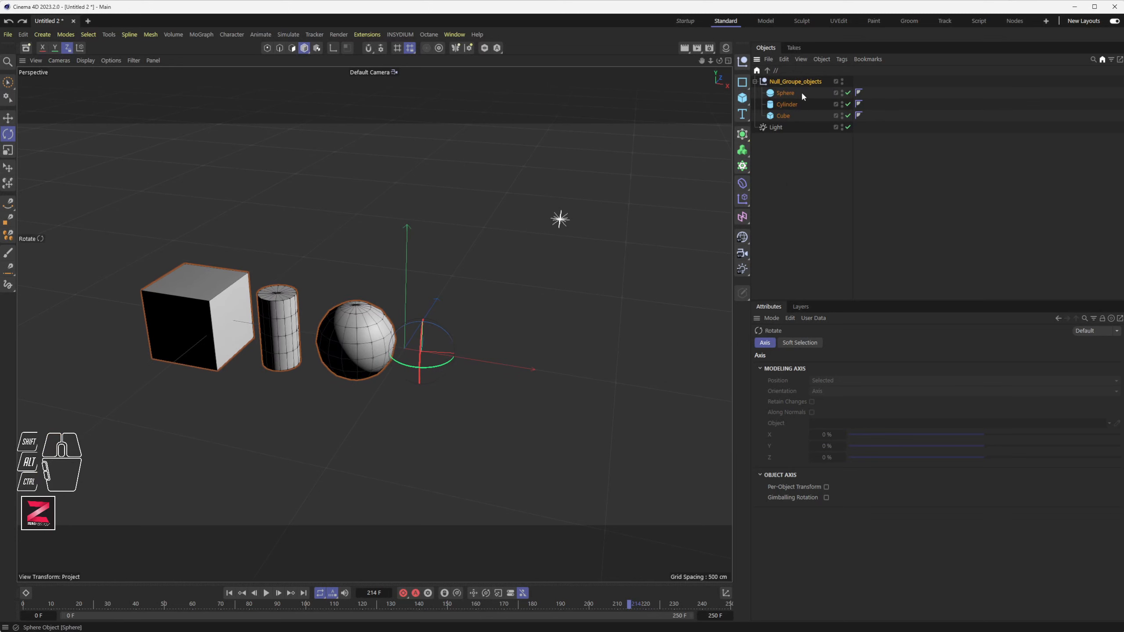
Step: Select the Sphere inside the group and change its position to about X -184.29 cm and Z 407.77 cm
{"action": "left_click", "coordinate": [787, 93]}
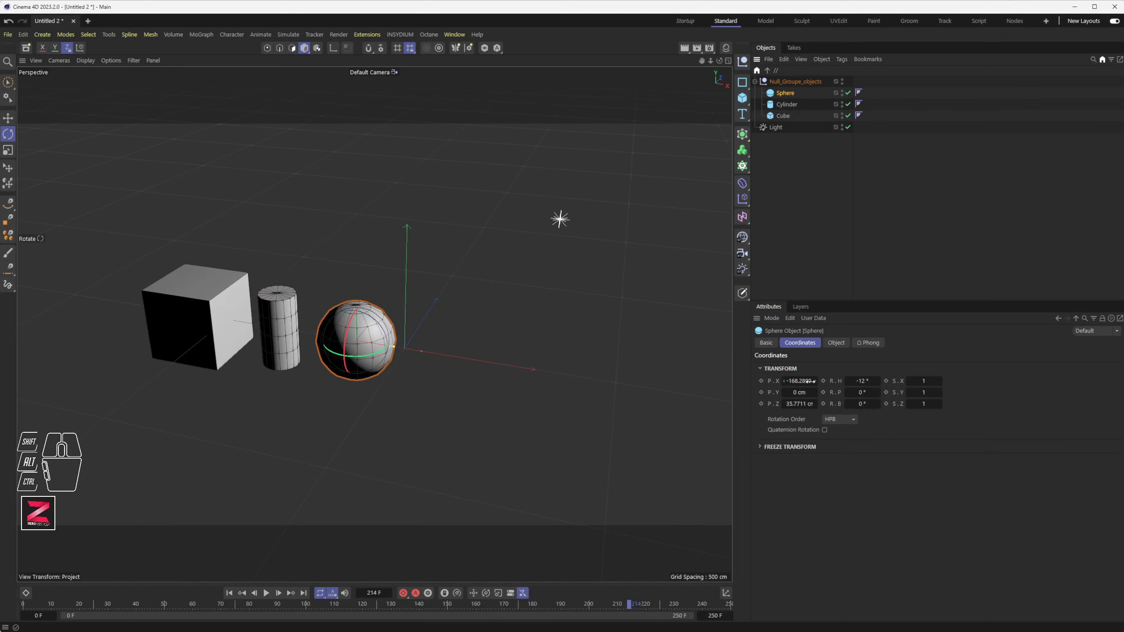
{"action": "left_click", "coordinate": [798, 381]}
{"action": "left_click_drag", "start_coordinate": [799, 381], "coordinate": [836, 404]}
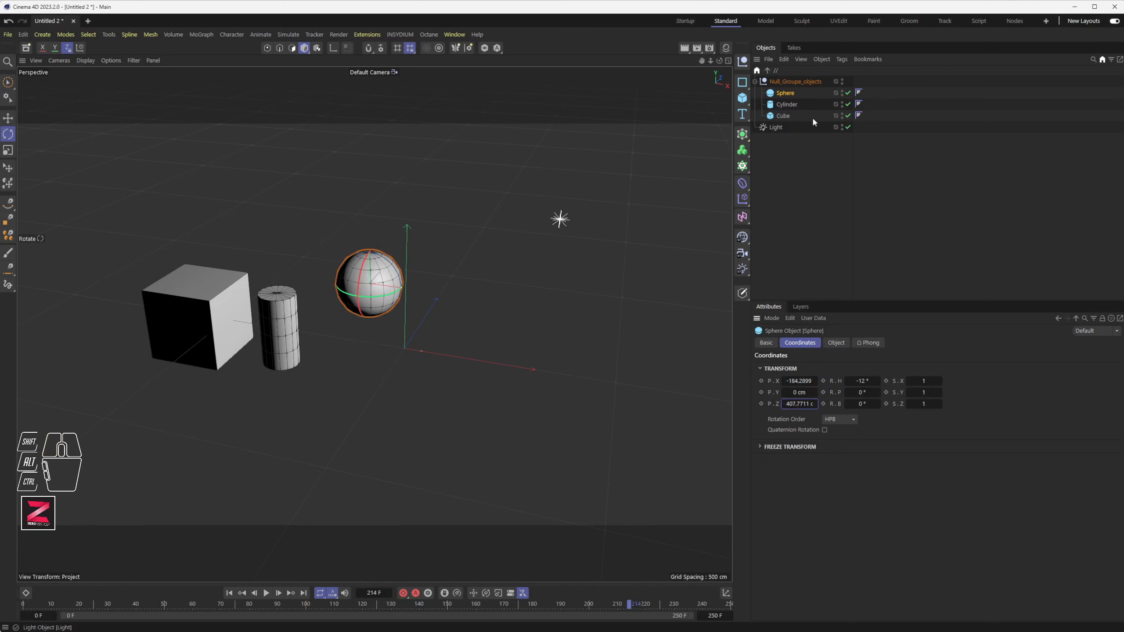
Step: Rotate the whole Null_Groupe_objects group to a heading of about 30.5° in the viewport and deselect it
{"action": "left_click", "coordinate": [778, 83]}
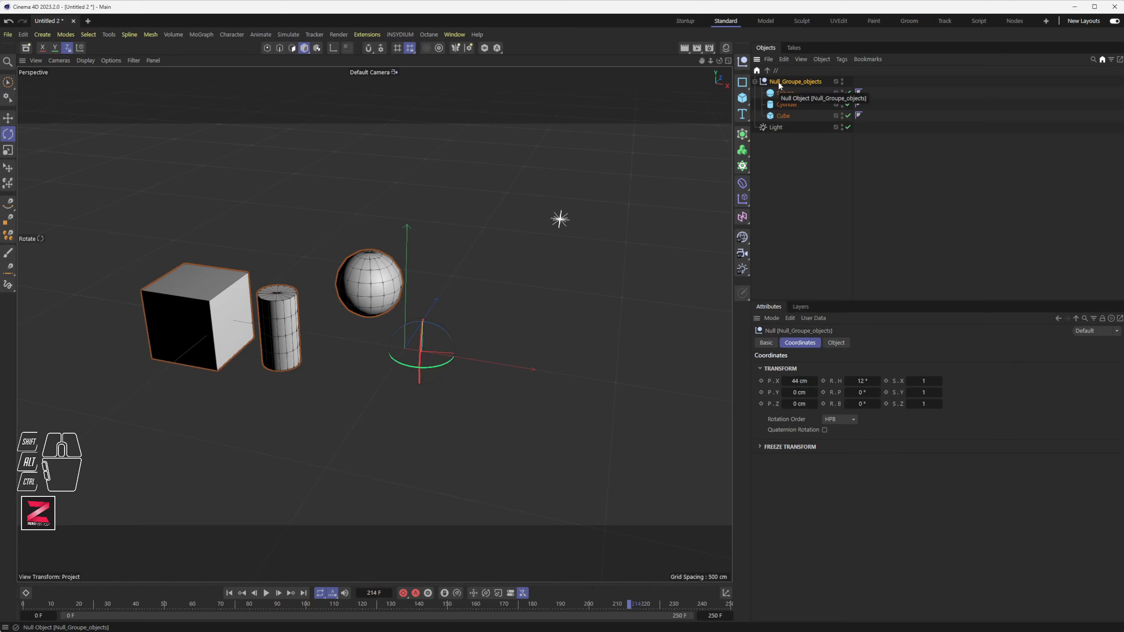
{"action": "left_click_drag", "start_coordinate": [461, 357], "coordinate": [423, 368]}
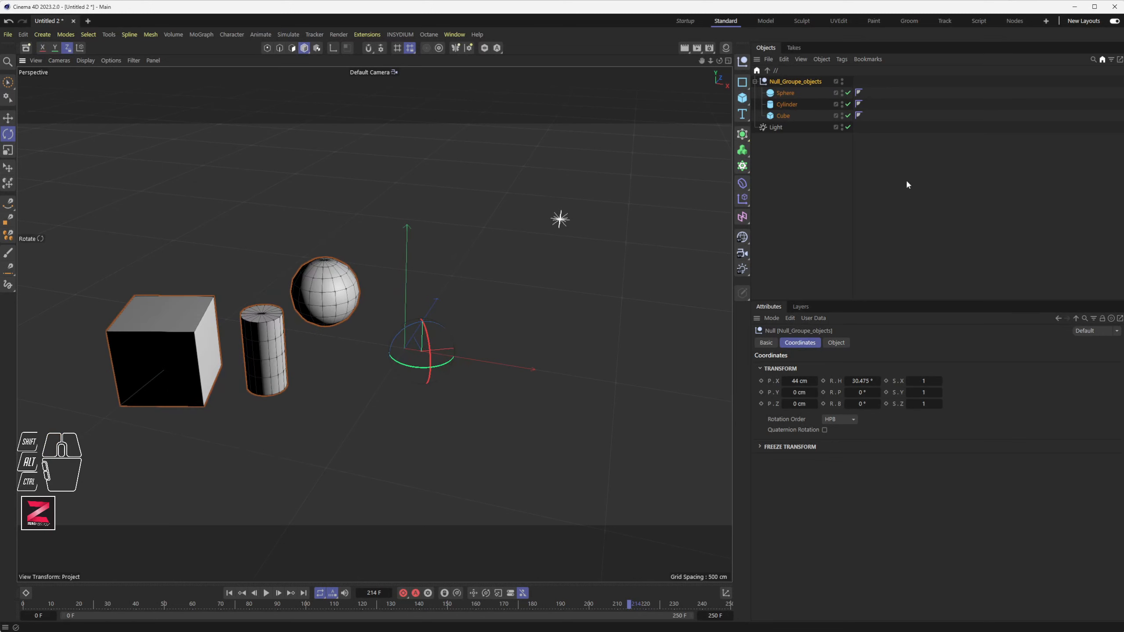
{"action": "left_click", "coordinate": [793, 163]}
Step: Group Null_Groupe_objects under a new parent Null using Group Objects
{"action": "left_click", "coordinate": [794, 82]}
{"action": "left_click", "coordinate": [822, 59]}
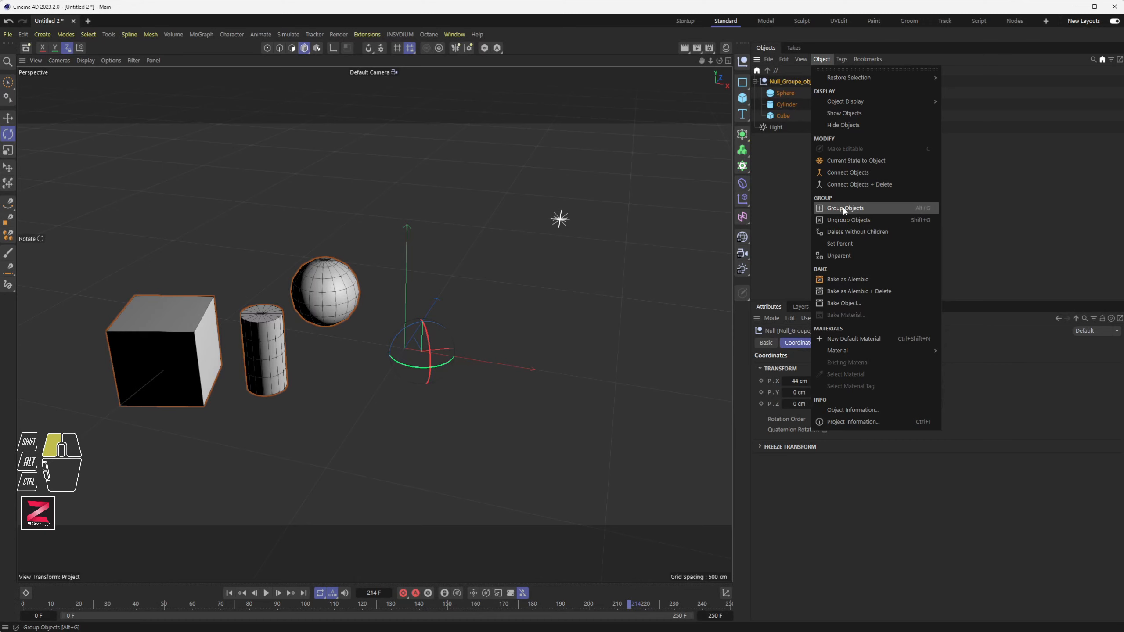
{"action": "left_click", "coordinate": [843, 208]}
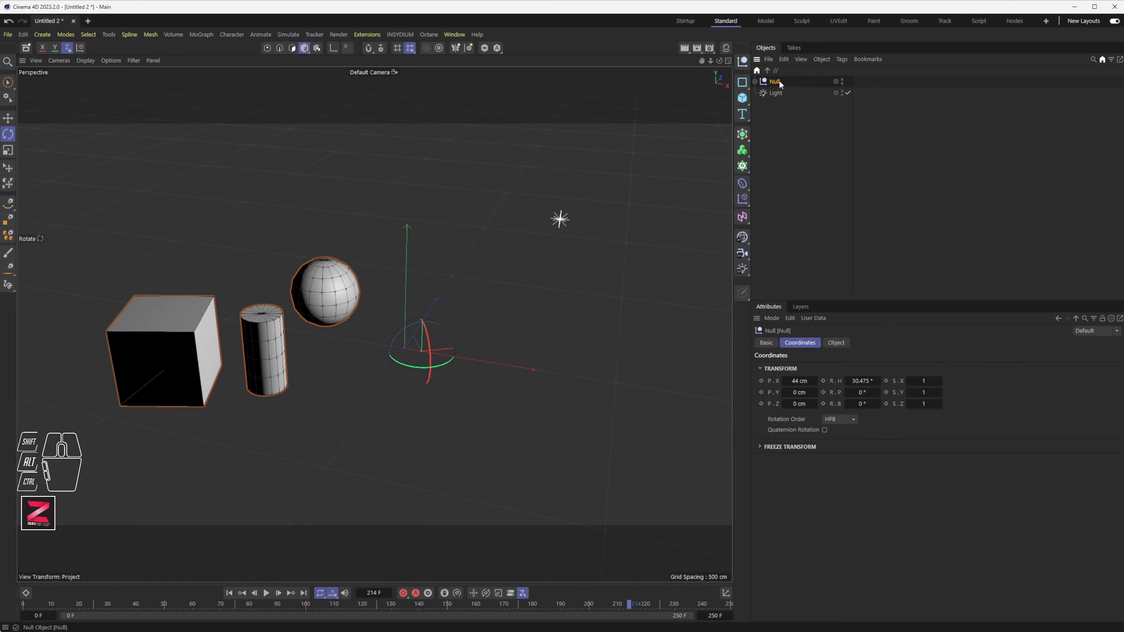
Step: Expand the outer Null and move the Cylinder out of Null_Groupe_objects, placing it directly under the outer Null
{"action": "left_click", "coordinate": [755, 82]}
{"action": "left_click", "coordinate": [786, 93]}
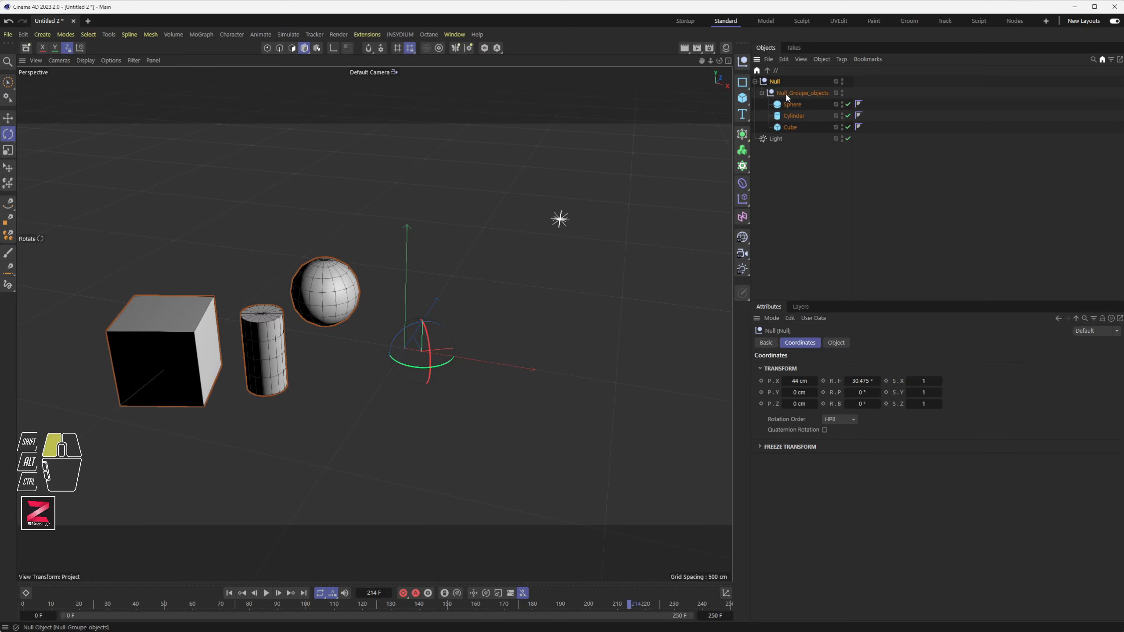
{"action": "left_click", "coordinate": [792, 117]}
{"action": "left_click_drag", "start_coordinate": [792, 119], "coordinate": [787, 88]}
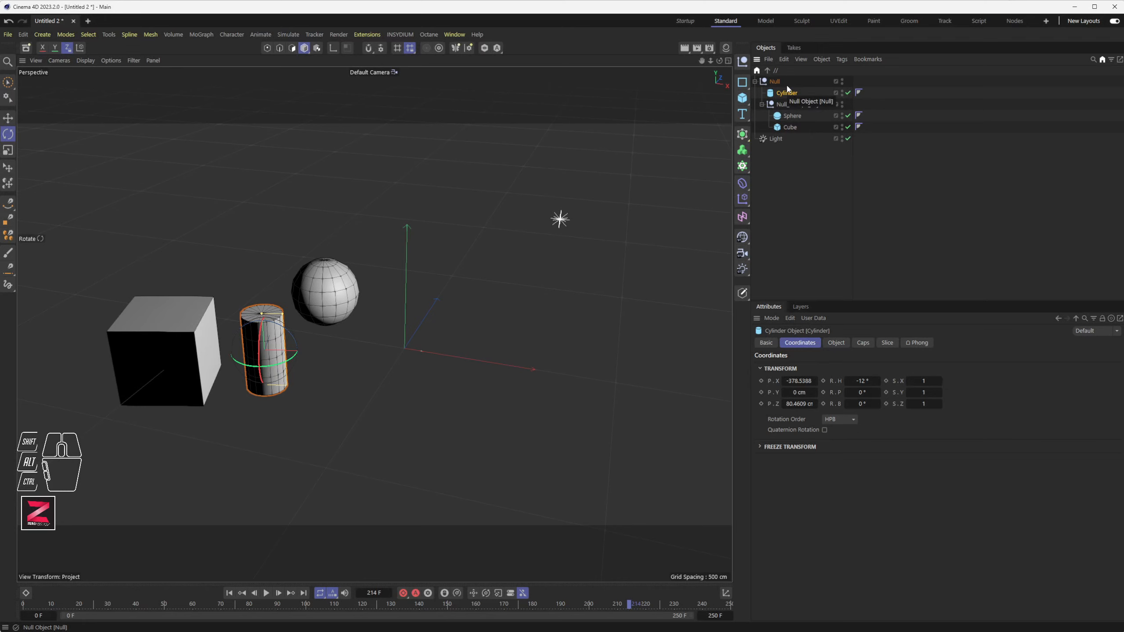
Step: Rotate Null_Groupe_objects and the outer Null separately, reaching headings of about 10.49° and 3.70° respectively
{"action": "left_click", "coordinate": [794, 104]}
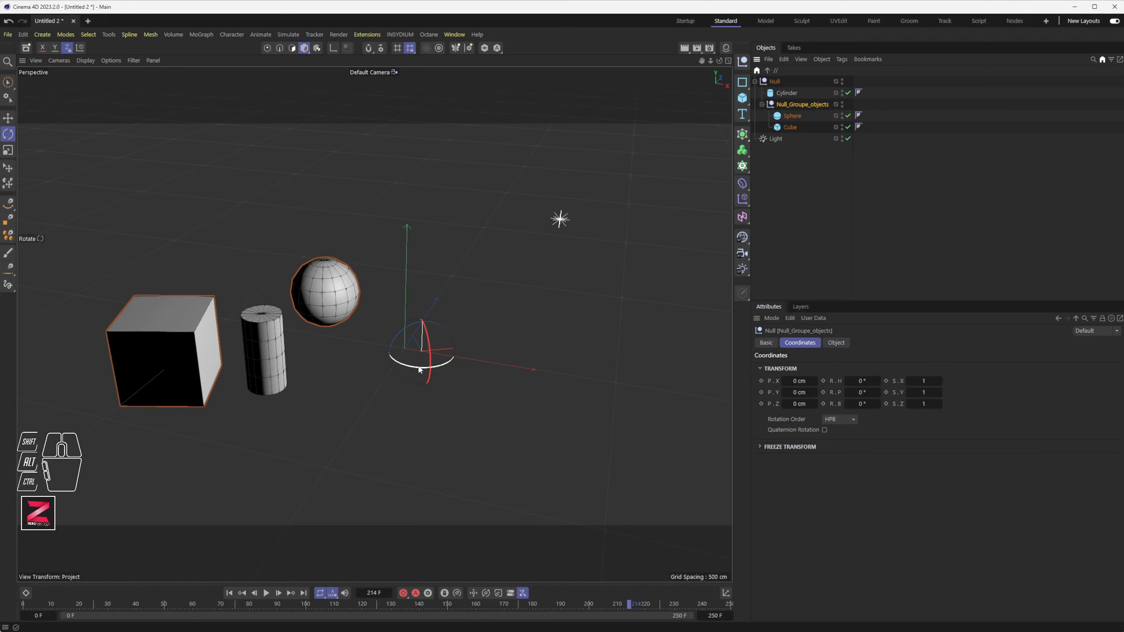
{"action": "mouse_move", "coordinate": [419, 369]}
{"action": "left_mouse_down"}
{"action": "mouse_move", "coordinate": [398, 361]}
{"action": "mouse_move", "coordinate": [431, 364]}
{"action": "mouse_move", "coordinate": [396, 359]}
{"action": "mouse_move", "coordinate": [411, 364]}
{"action": "left_mouse_up"}
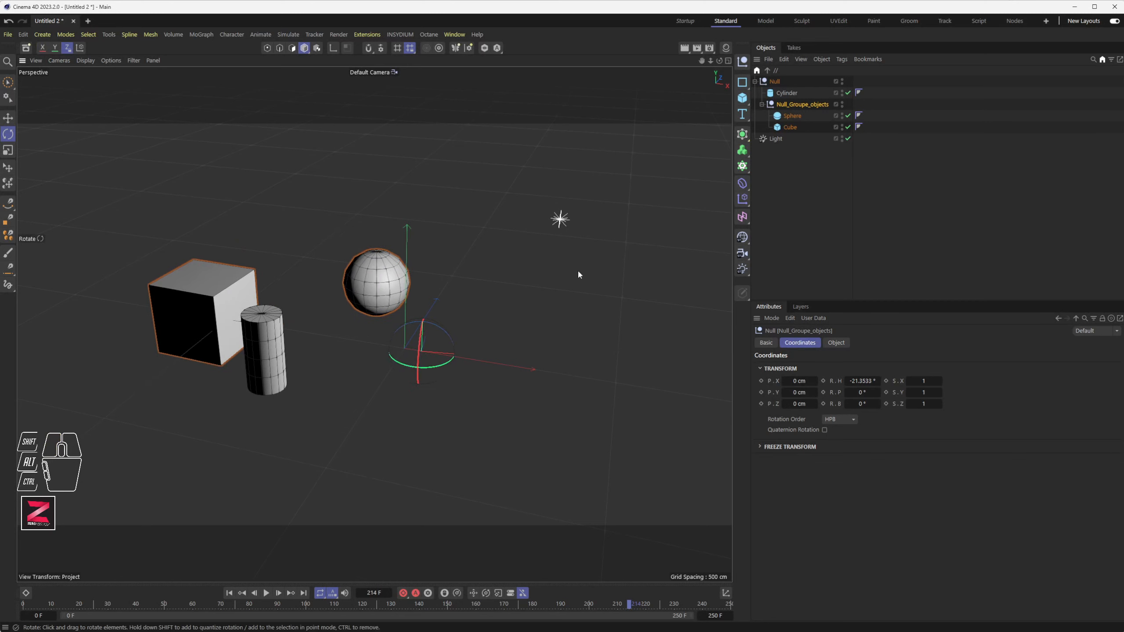
{"action": "left_click", "coordinate": [774, 82]}
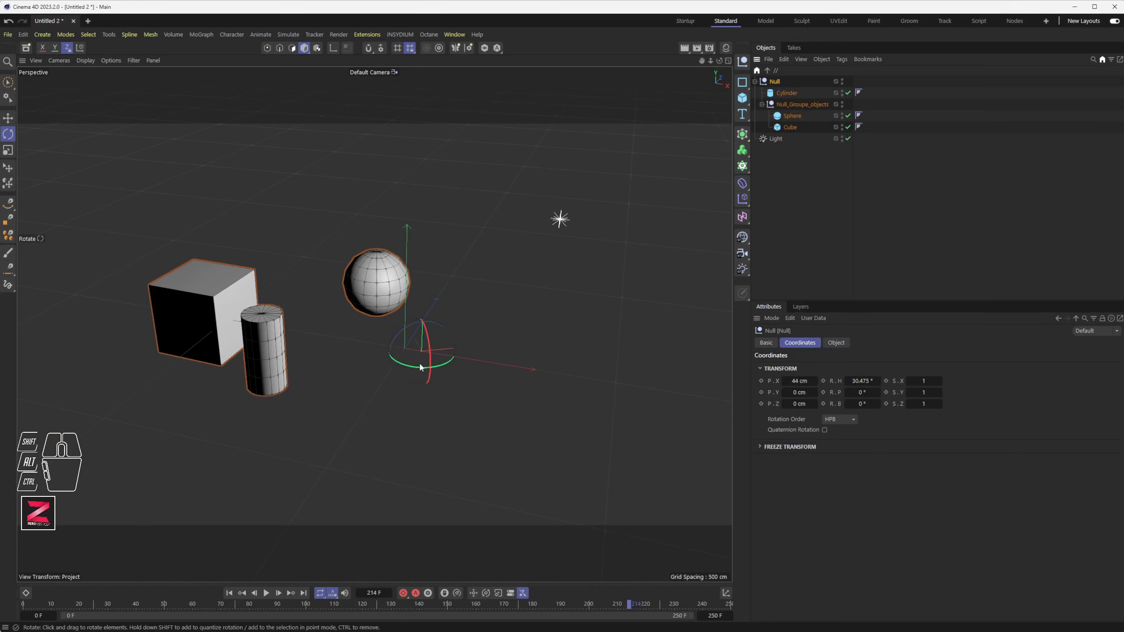
{"action": "left_click_drag", "start_coordinate": [419, 366], "coordinate": [445, 364]}
{"action": "left_click", "coordinate": [823, 104]}
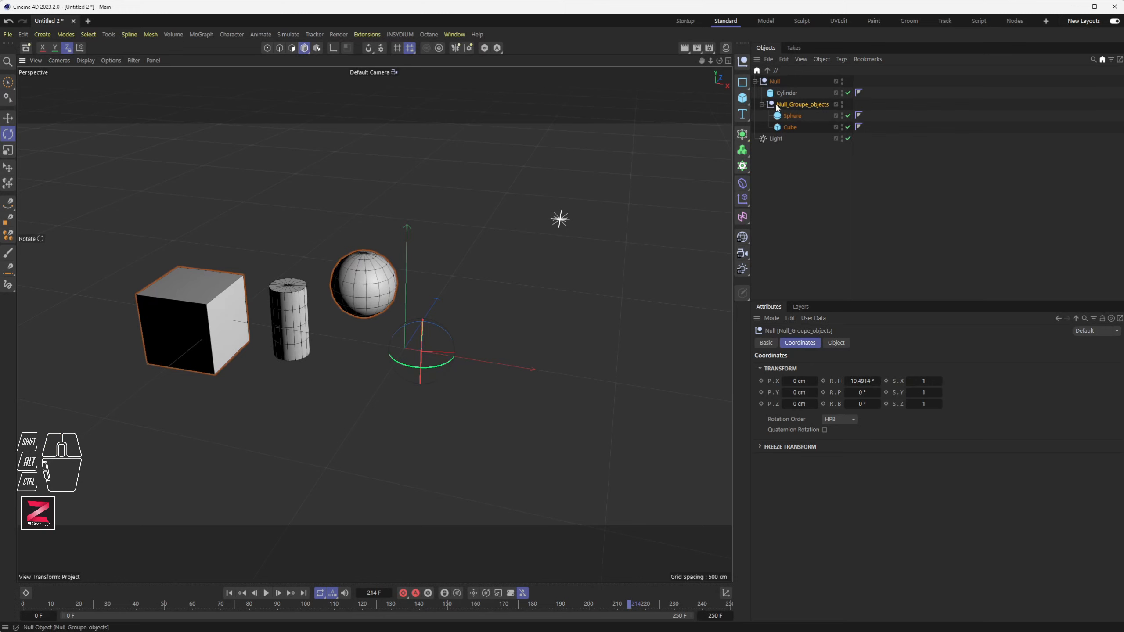
Step: Keyframe the heading, pitch and bank rotation of Null_Groupe_objects at frame 0
{"action": "left_click", "coordinate": [798, 106]}
{"action": "left_click", "coordinate": [14, 610]}
{"action": "left_click_drag", "start_coordinate": [824, 380], "coordinate": [863, 360]}
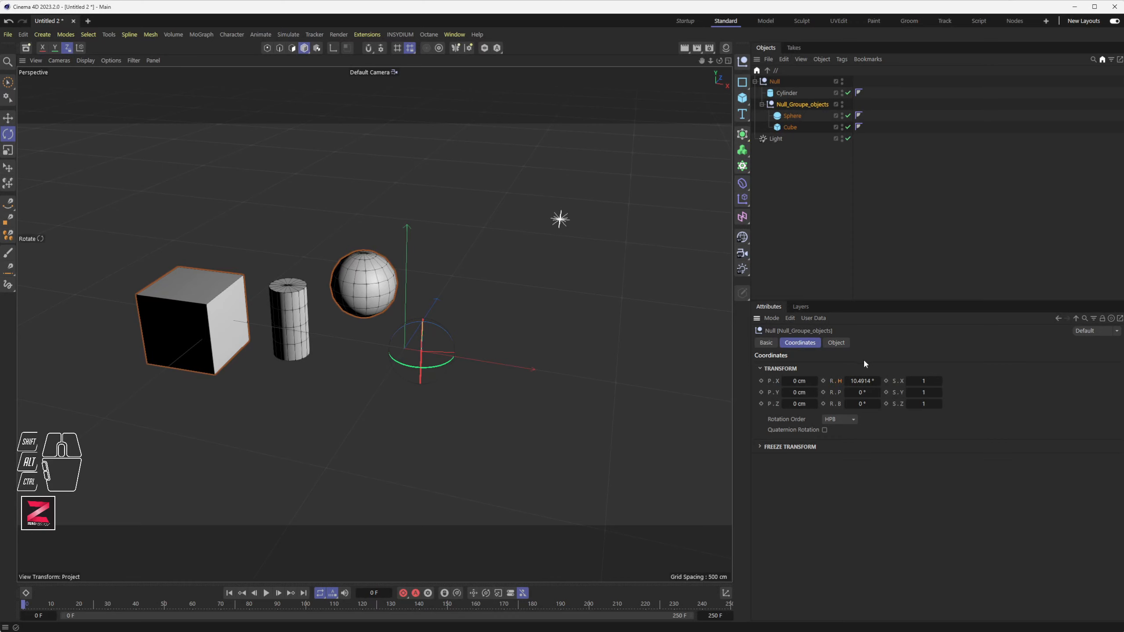
{"action": "left_click", "coordinate": [824, 389]}
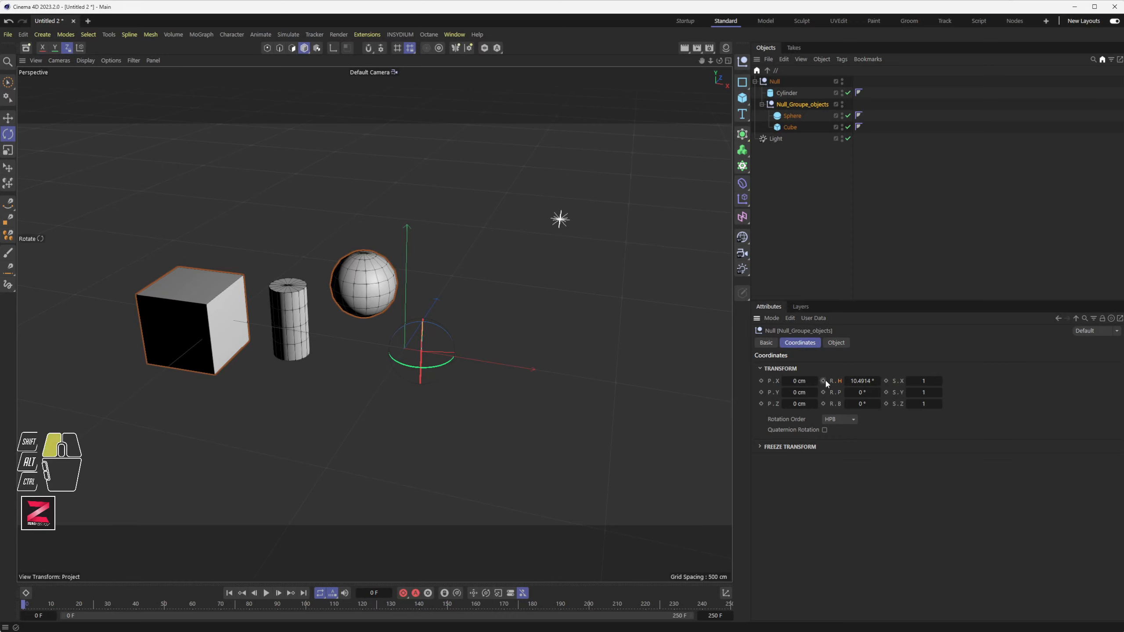
{"action": "left_click", "coordinate": [823, 403]}
Step: Set the Null_Groupe_objects heading to about -34.51° at frame 50, keyframe it and scrub back to frame 0
{"action": "left_click", "coordinate": [165, 603]}
{"action": "left_click_drag", "start_coordinate": [863, 381], "coordinate": [832, 380]}
{"action": "left_click", "coordinate": [823, 380]}
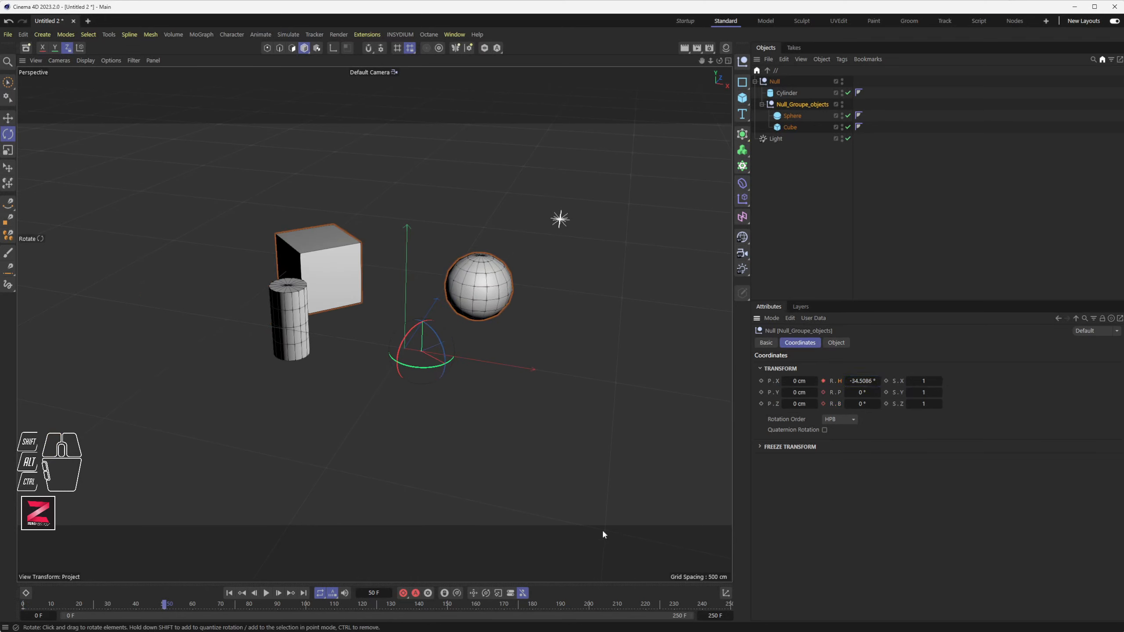
{"action": "left_click_drag", "start_coordinate": [110, 604], "coordinate": [38, 607]}
Step: Select the outer Null and try changing its pitch rotation, undoing the change
{"action": "left_click", "coordinate": [772, 83]}
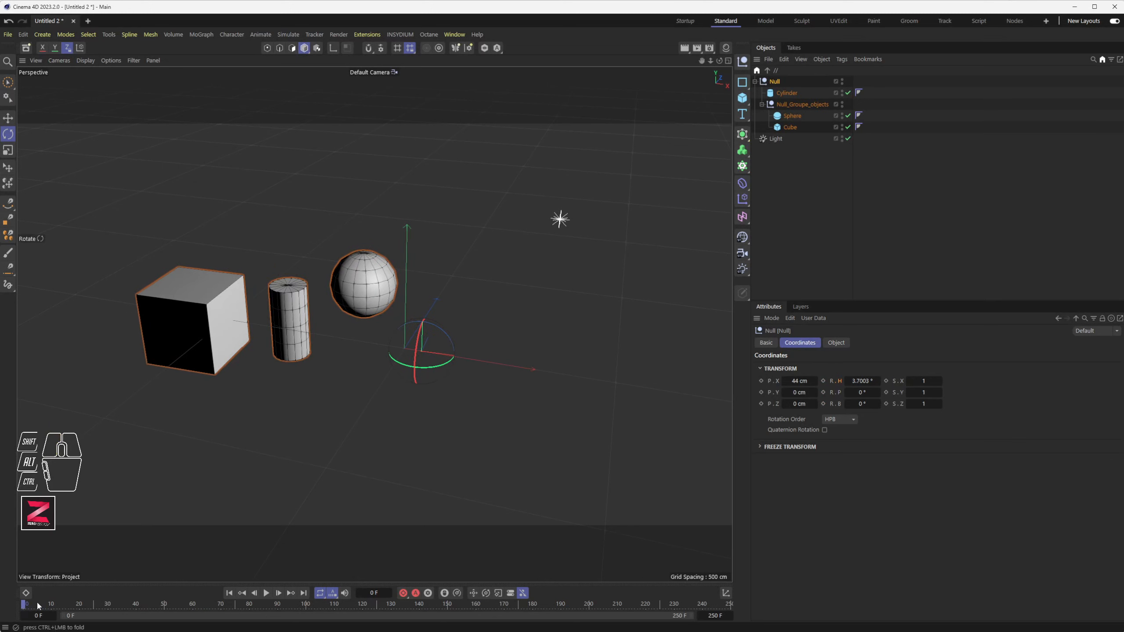
{"action": "mouse_move", "coordinate": [861, 393]}
{"action": "left_mouse_down"}
{"action": "mouse_move", "coordinate": [878, 393]}
{"action": "mouse_move", "coordinate": [868, 403]}
{"action": "left_mouse_up"}
{"action": "key", "text": "ctrl+z"}
{"action": "key", "text": "ctrl+z"}
Step: Keyframe the outer Null's pitch at 0° on frame 0 and 75° on frame 50, and scrub back to the start
{"action": "left_click", "coordinate": [824, 393]}
{"action": "left_click", "coordinate": [164, 605]}
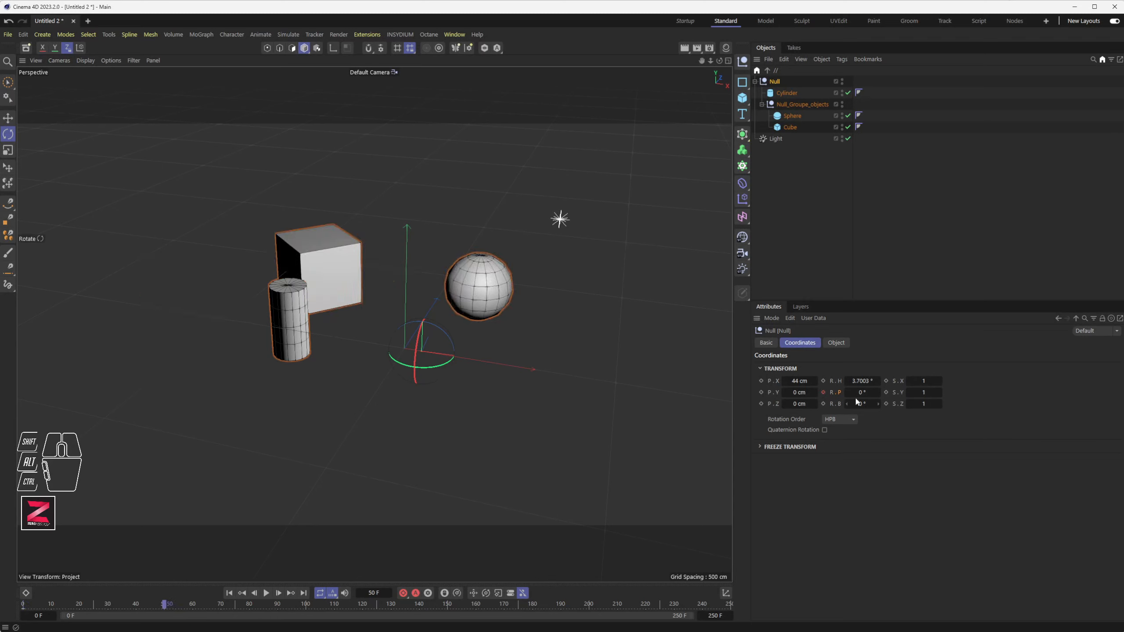
{"action": "left_click_drag", "start_coordinate": [861, 393], "coordinate": [895, 393]}
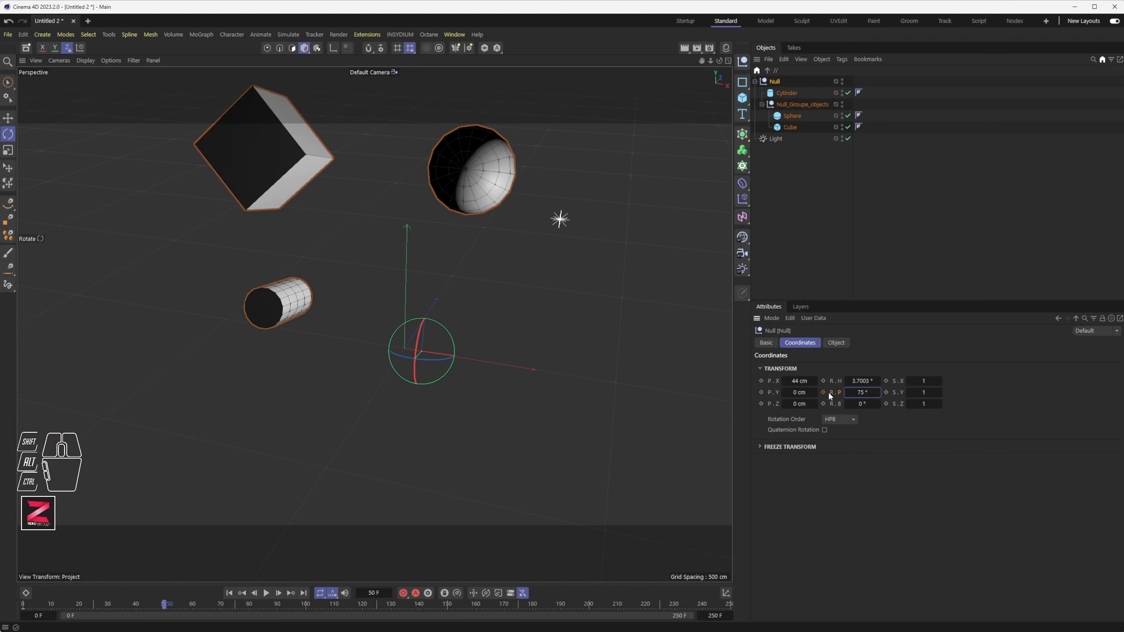
{"action": "mouse_move", "coordinate": [28, 607]}
{"action": "left_mouse_down"}
{"action": "mouse_move", "coordinate": [186, 603]}
{"action": "mouse_move", "coordinate": [23, 604]}
{"action": "left_mouse_up"}
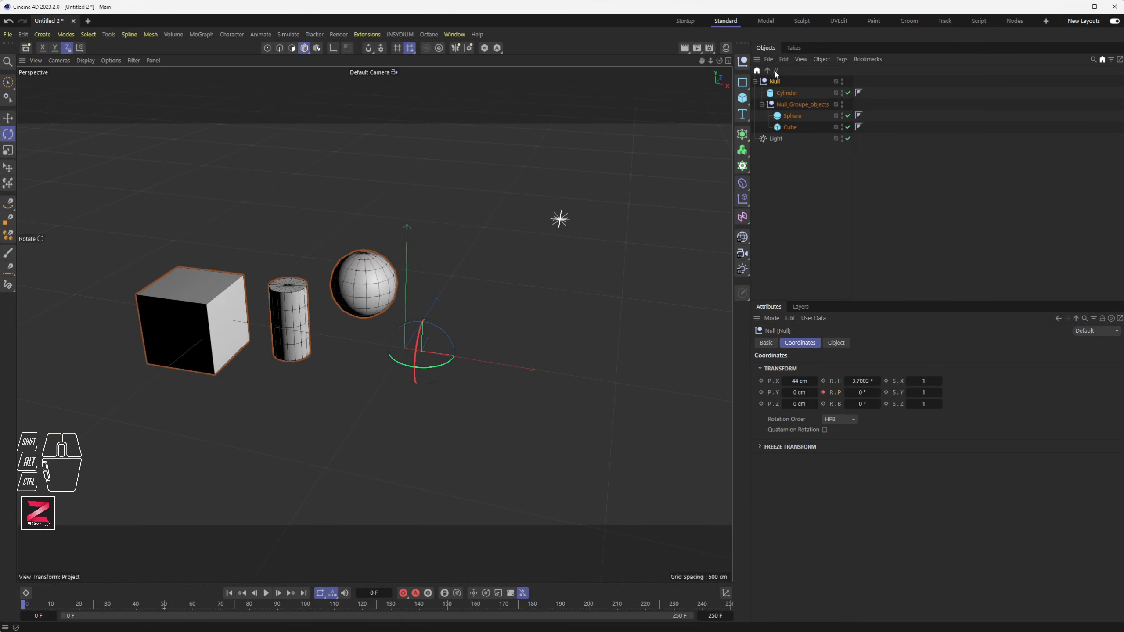
Step: Change the Null_Groupe_objects heading at frame 50 to about -158.51° and update its rotation keyframe
{"action": "left_click", "coordinate": [800, 104]}
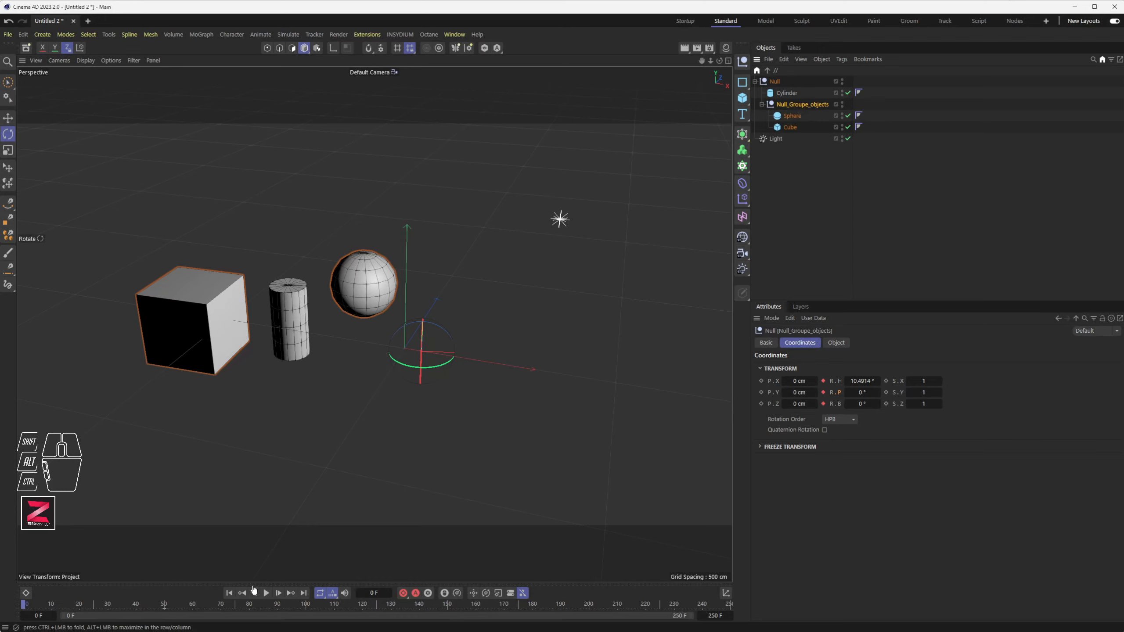
{"action": "left_click", "coordinate": [164, 604]}
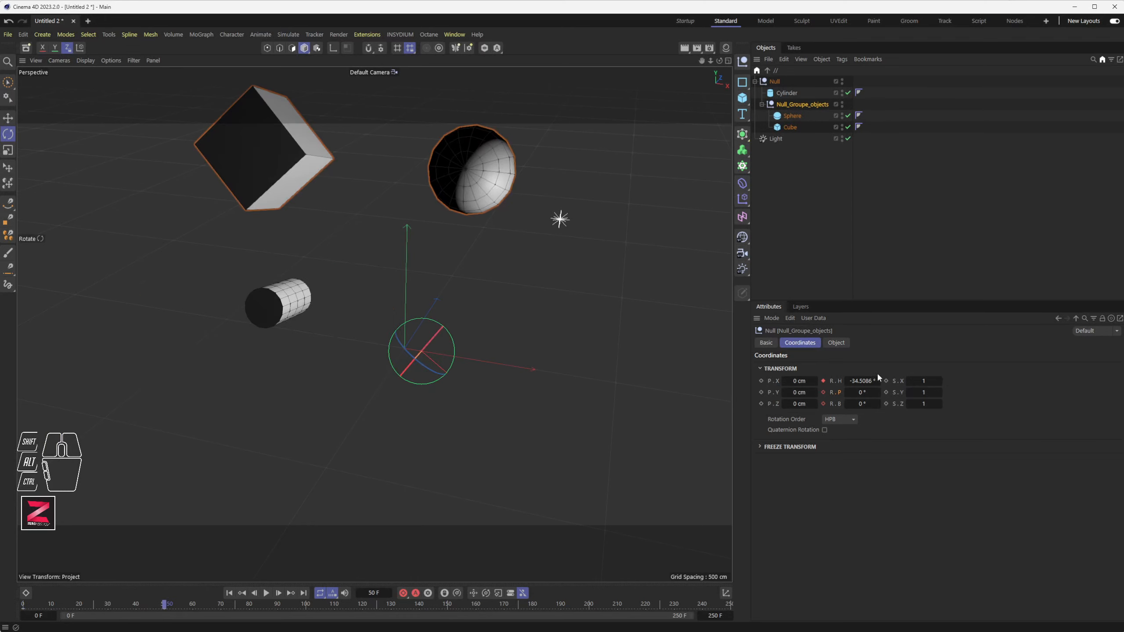
{"action": "left_click_drag", "start_coordinate": [878, 379], "coordinate": [991, 380]}
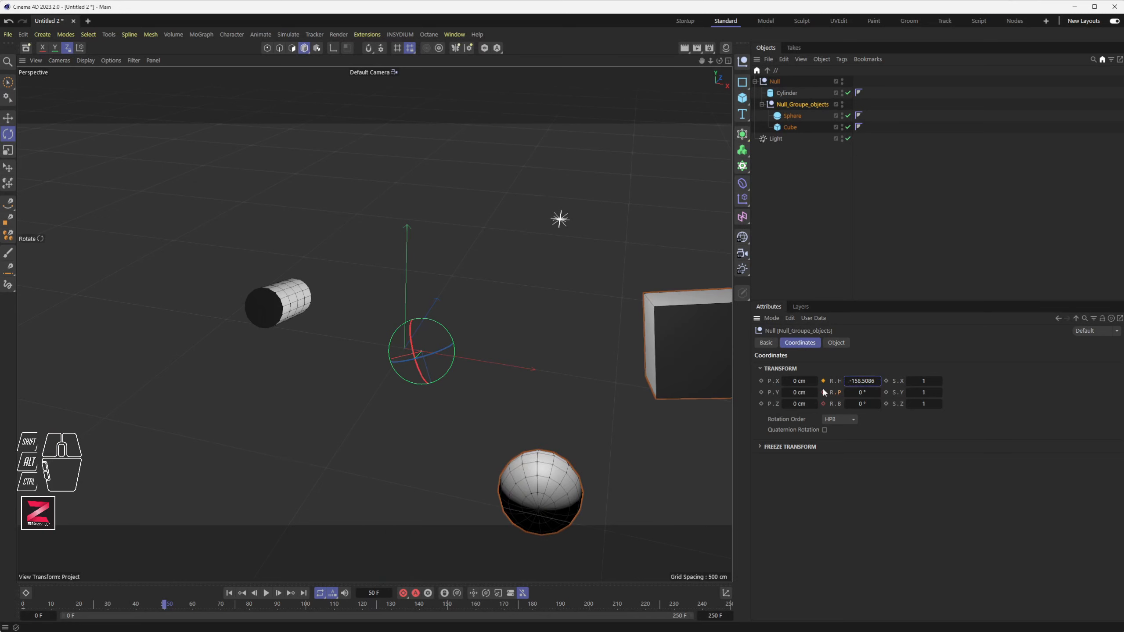
{"action": "left_click", "coordinate": [824, 393]}
Step: Scrub the timeline to frames 15 and 7, selecting each null in turn to examine how their rotations combine
{"action": "mouse_move", "coordinate": [56, 602]}
{"action": "left_mouse_down"}
{"action": "mouse_move", "coordinate": [7, 608]}
{"action": "mouse_move", "coordinate": [65, 604]}
{"action": "left_mouse_up"}
{"action": "left_click", "coordinate": [774, 82]}
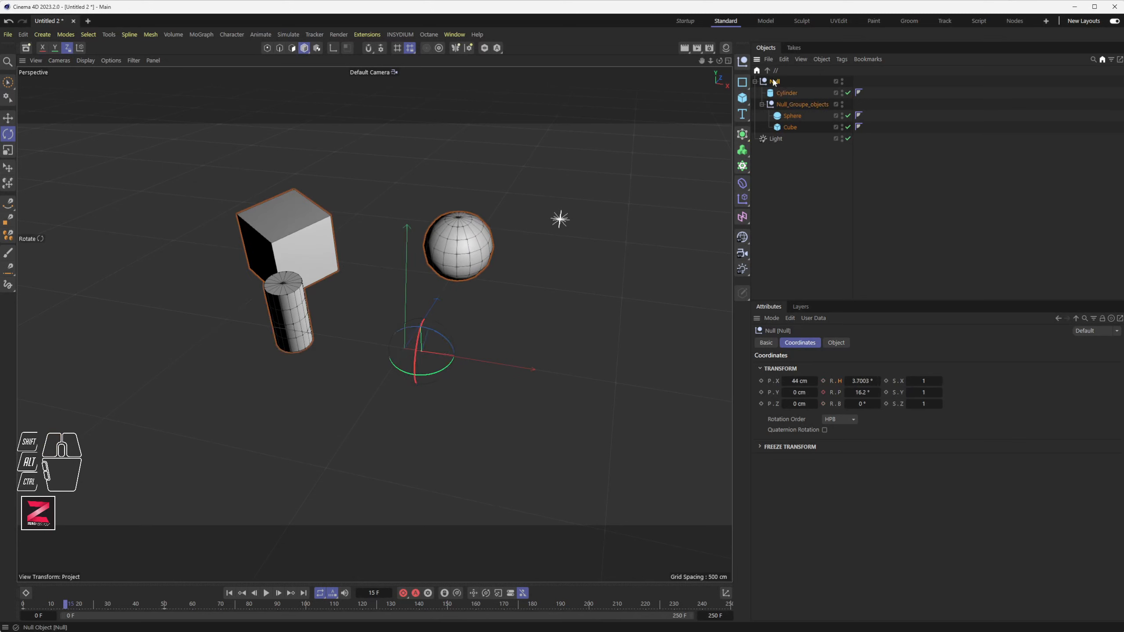
{"action": "left_click", "coordinate": [788, 105]}
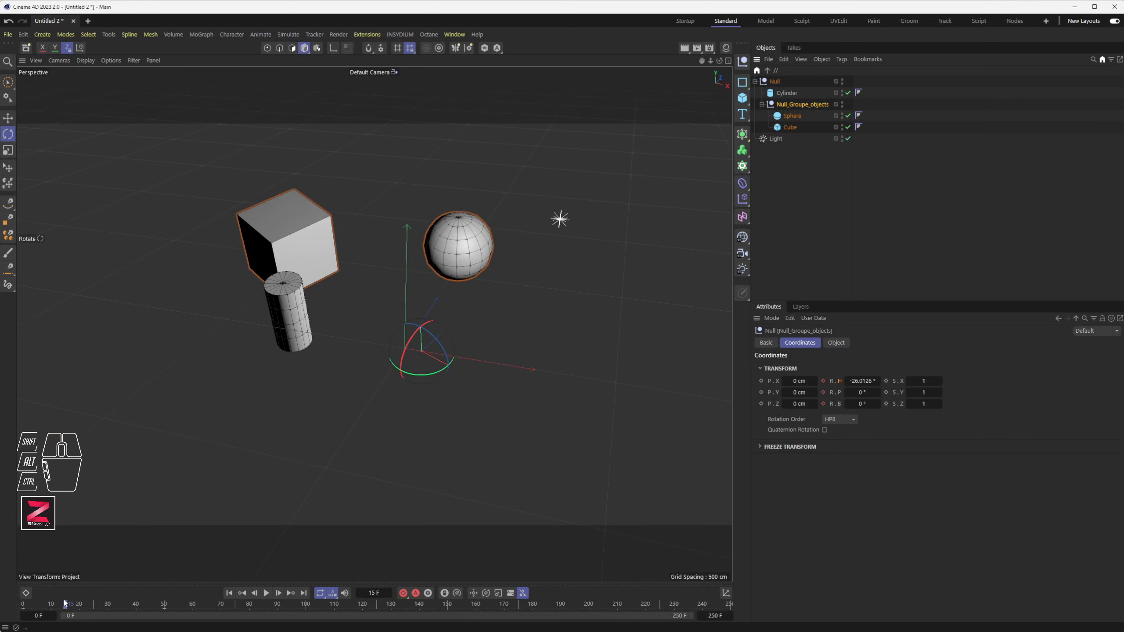
{"action": "mouse_move", "coordinate": [64, 605]}
{"action": "left_mouse_down"}
{"action": "mouse_move", "coordinate": [32, 609]}
{"action": "mouse_move", "coordinate": [180, 604]}
{"action": "mouse_move", "coordinate": [68, 595]}
{"action": "mouse_move", "coordinate": [132, 593]}
{"action": "mouse_move", "coordinate": [110, 582]}
{"action": "mouse_move", "coordinate": [43, 603]}
{"action": "left_mouse_up"}
{"action": "left_click", "coordinate": [780, 84]}
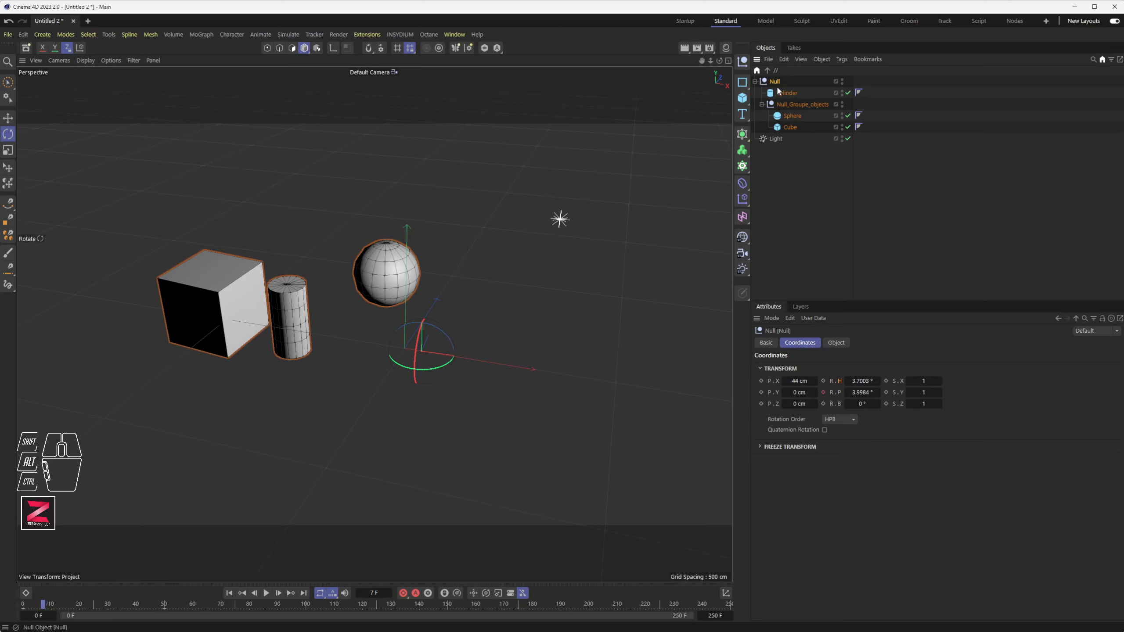
{"action": "left_click", "coordinate": [792, 116]}
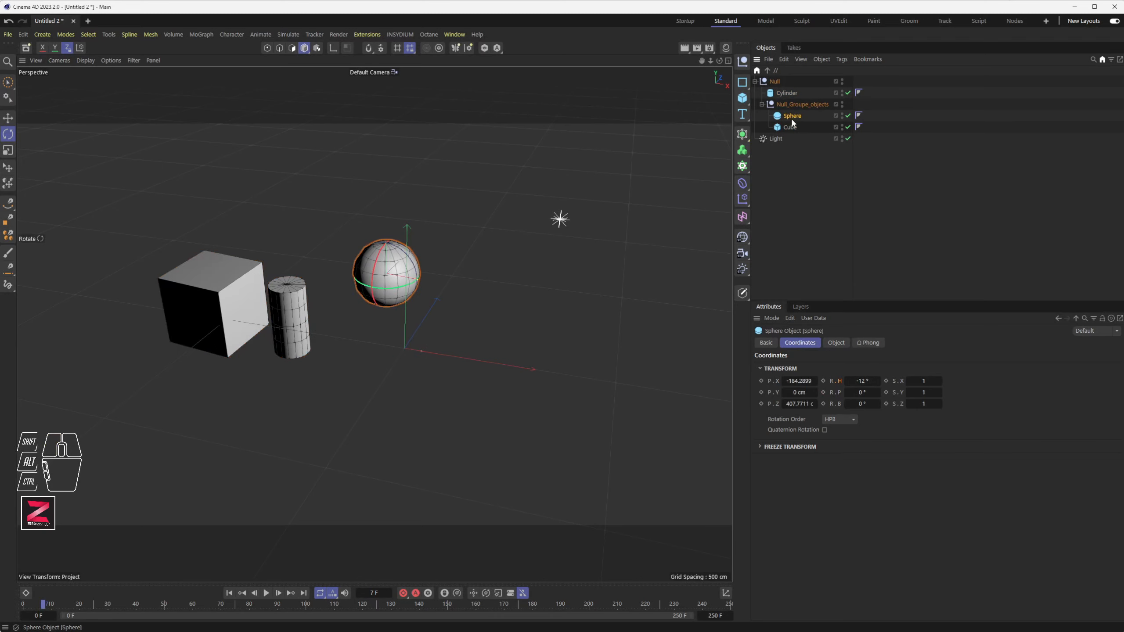
{"action": "left_click", "coordinate": [791, 127], "text": "shift"}
{"action": "left_click", "coordinate": [794, 106]}
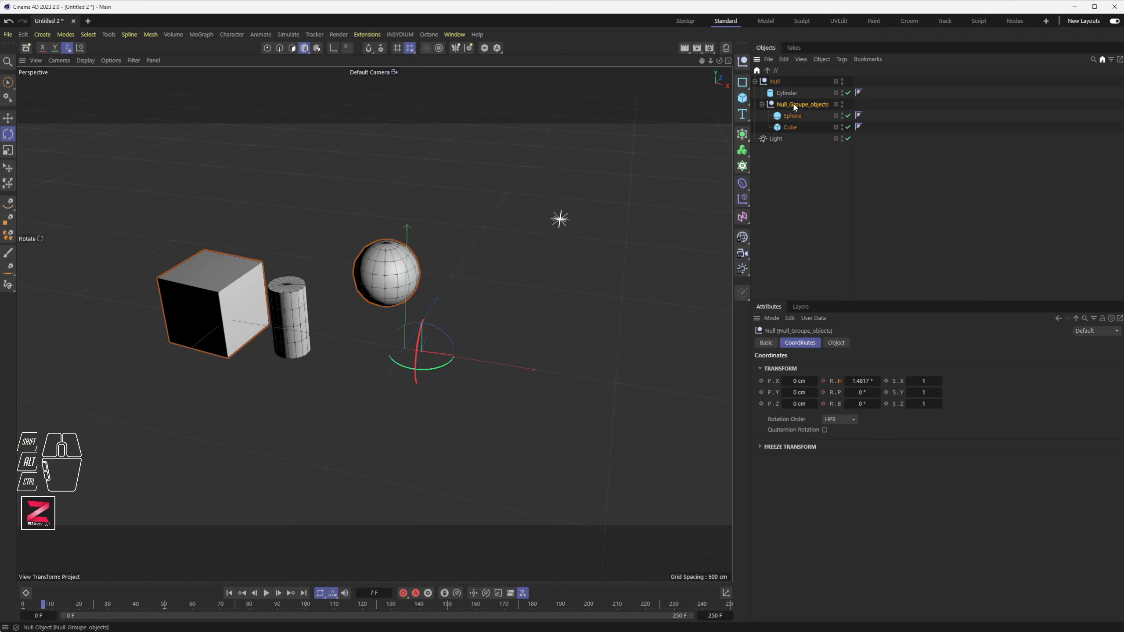
{"action": "left_click", "coordinate": [822, 59]}
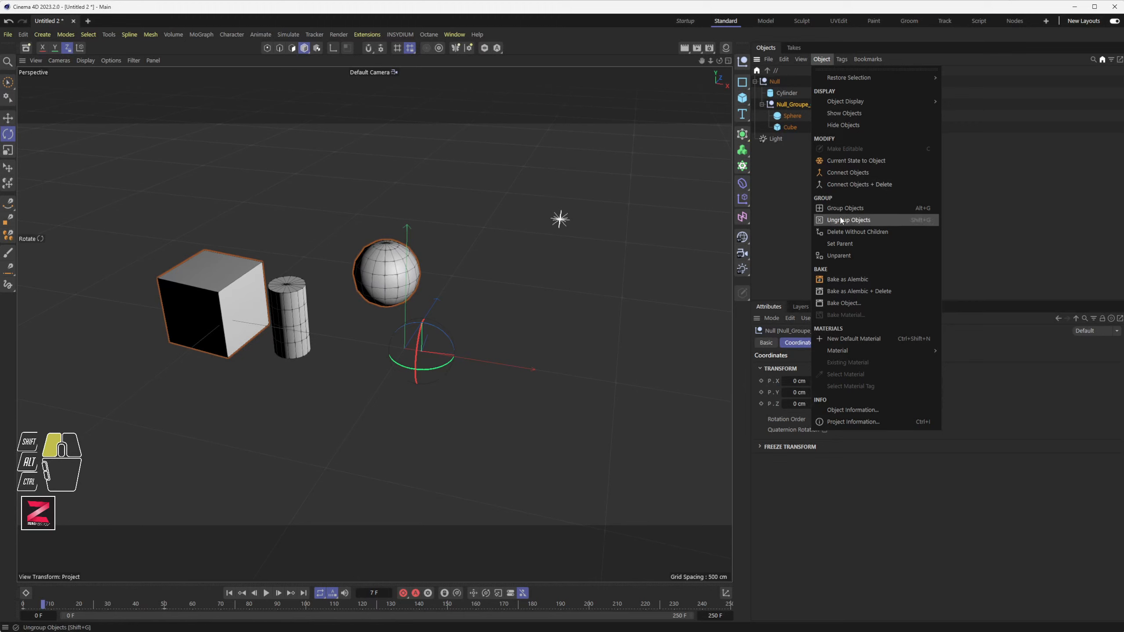
{"action": "left_click", "coordinate": [787, 91]}
Step: Move the Sphere, Cube and Cylinder out of the nulls to the top level and delete the emptied null hierarchy
{"action": "left_click", "coordinate": [796, 117]}
{"action": "left_click", "coordinate": [791, 129], "text": "shift"}
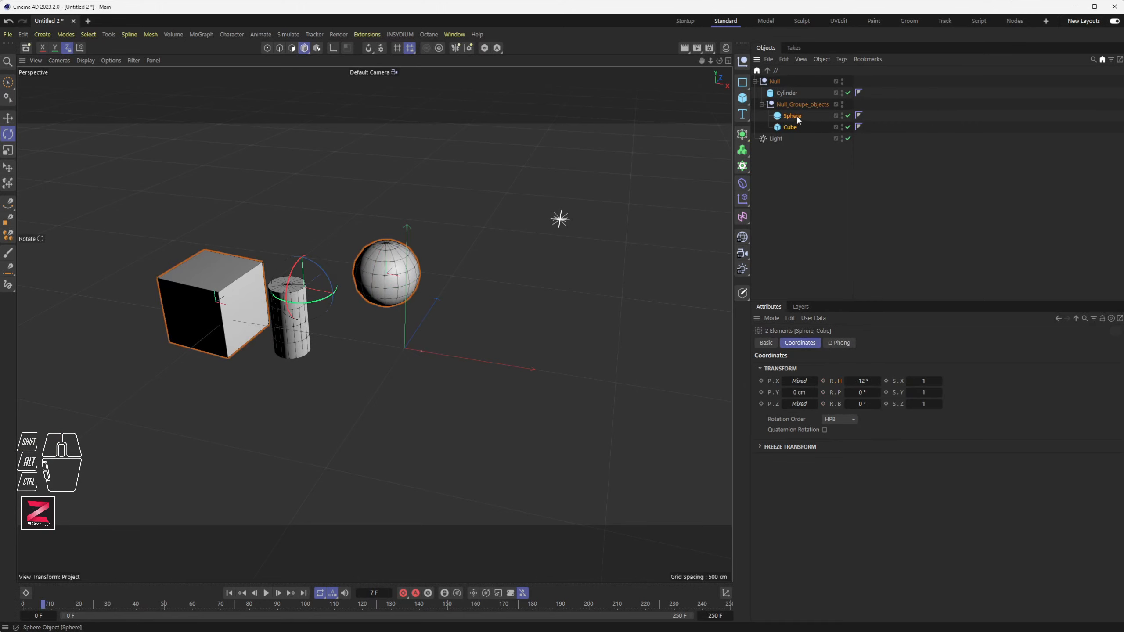
{"action": "left_click_drag", "start_coordinate": [797, 117], "coordinate": [807, 186]}
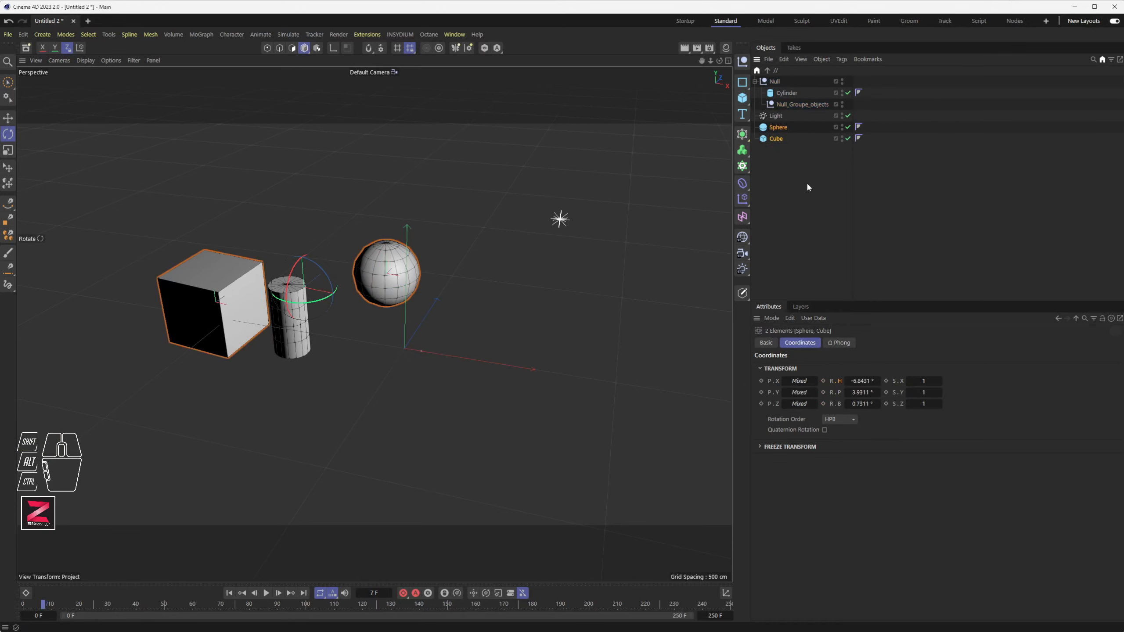
{"action": "left_click_drag", "start_coordinate": [781, 93], "coordinate": [787, 180]}
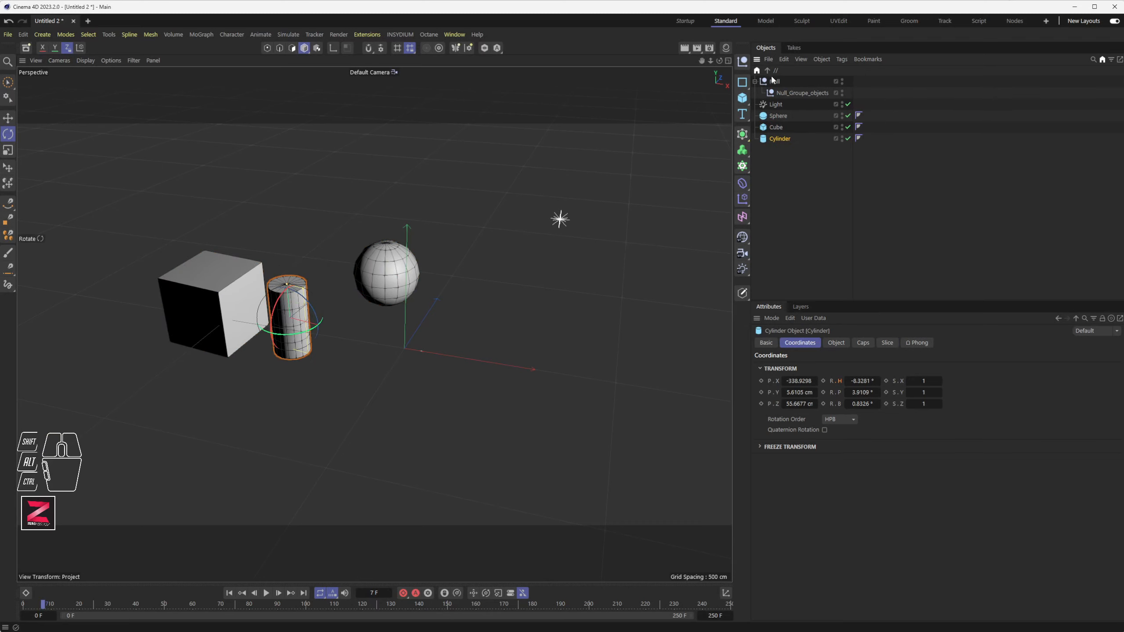
{"action": "left_click", "coordinate": [774, 81]}
{"action": "key", "text": "Delete"}
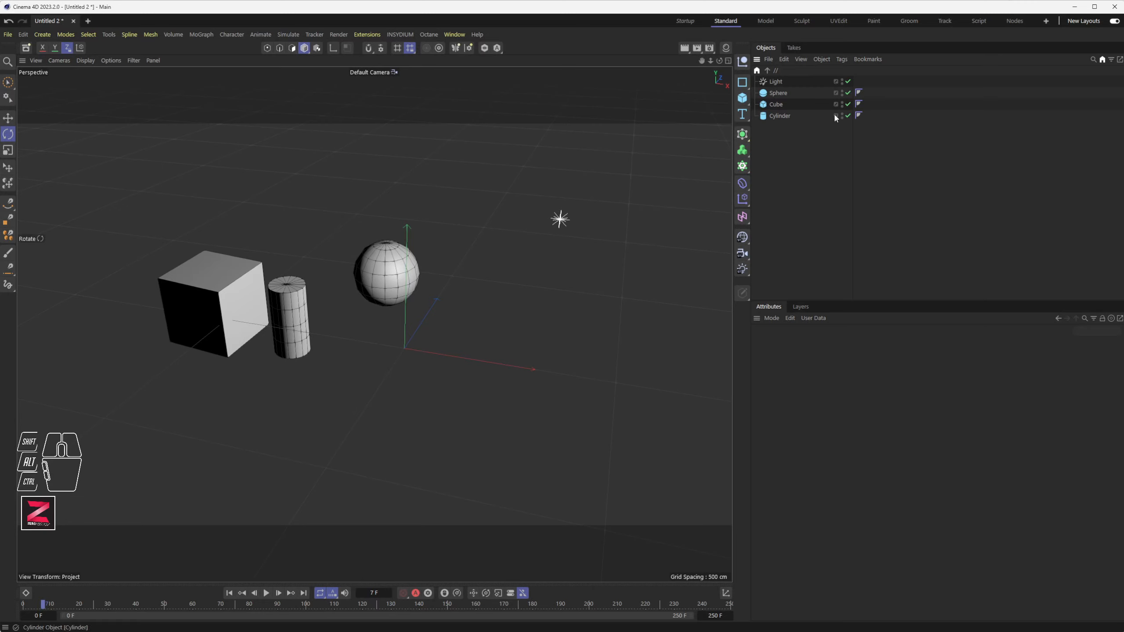
Step: Toggle the Sphere's viewport visibility off and back on
{"action": "left_click", "coordinate": [800, 306]}
{"action": "left_click", "coordinate": [774, 307]}
{"action": "left_click", "coordinate": [842, 93]}
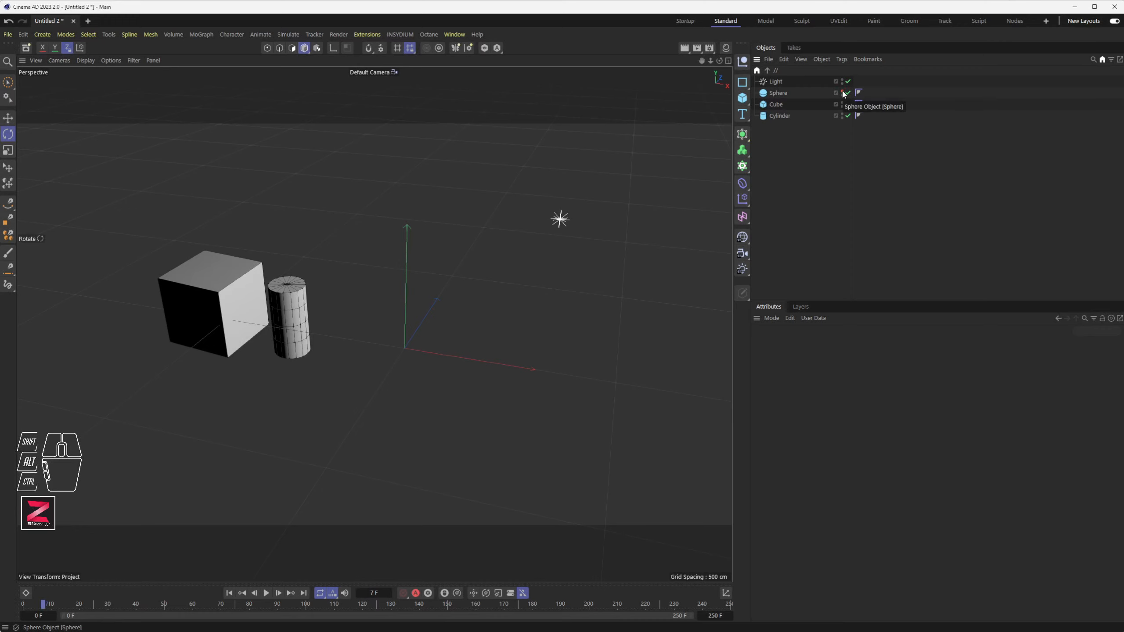
{"action": "left_click", "coordinate": [842, 93]}
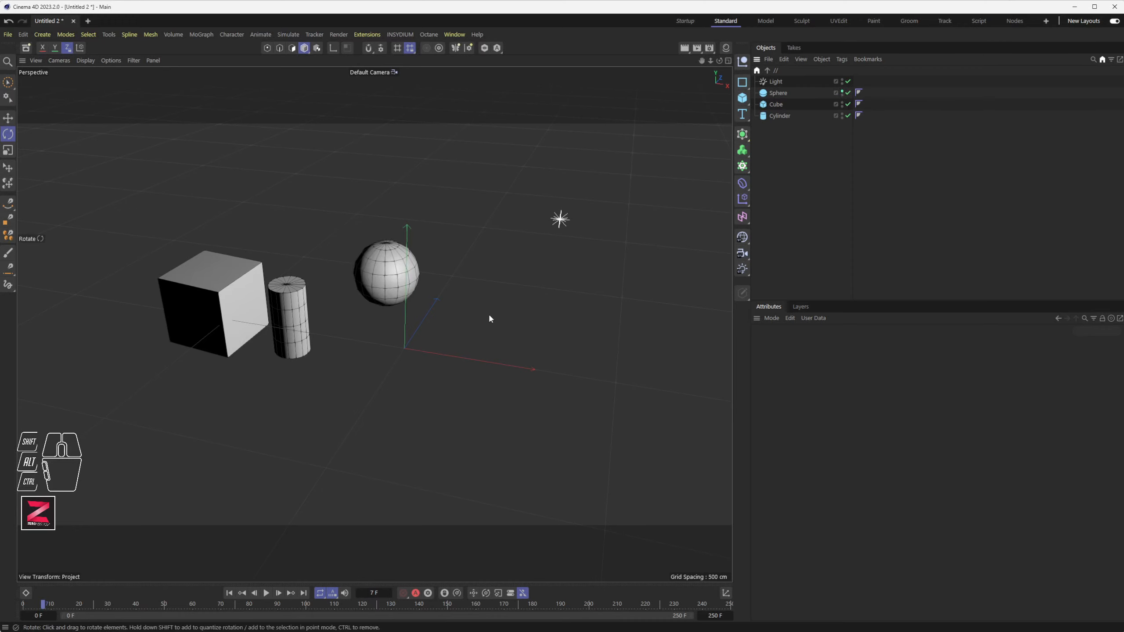
Step: Turn the Sphere's viewport visibility off, and reset it to the default state
{"action": "left_click", "coordinate": [842, 93]}
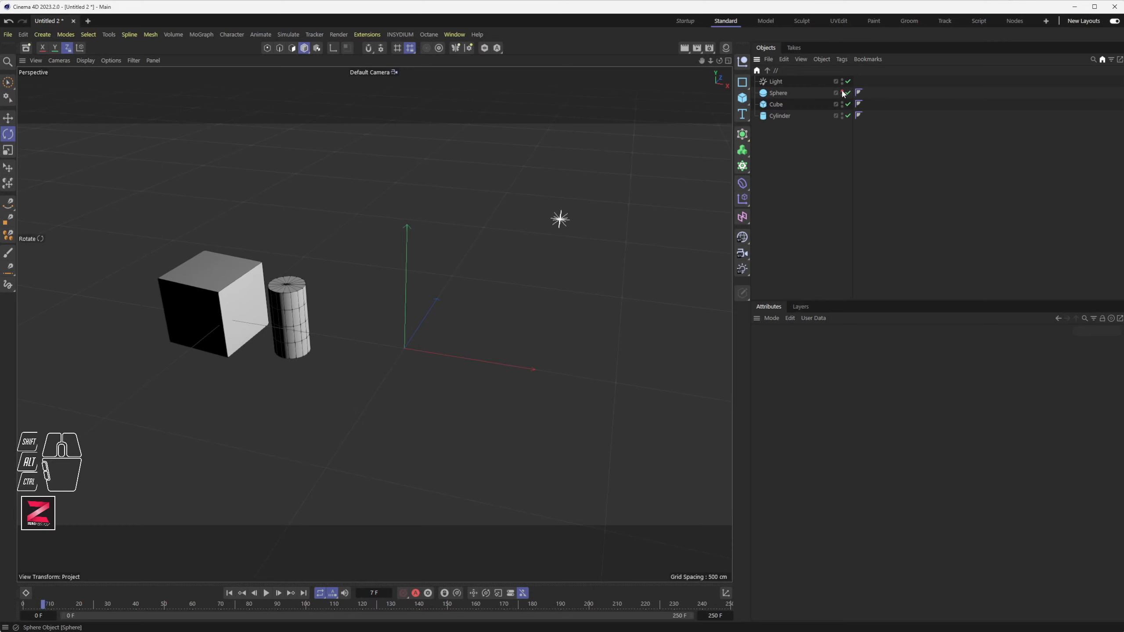
{"action": "left_click", "coordinate": [842, 93]}
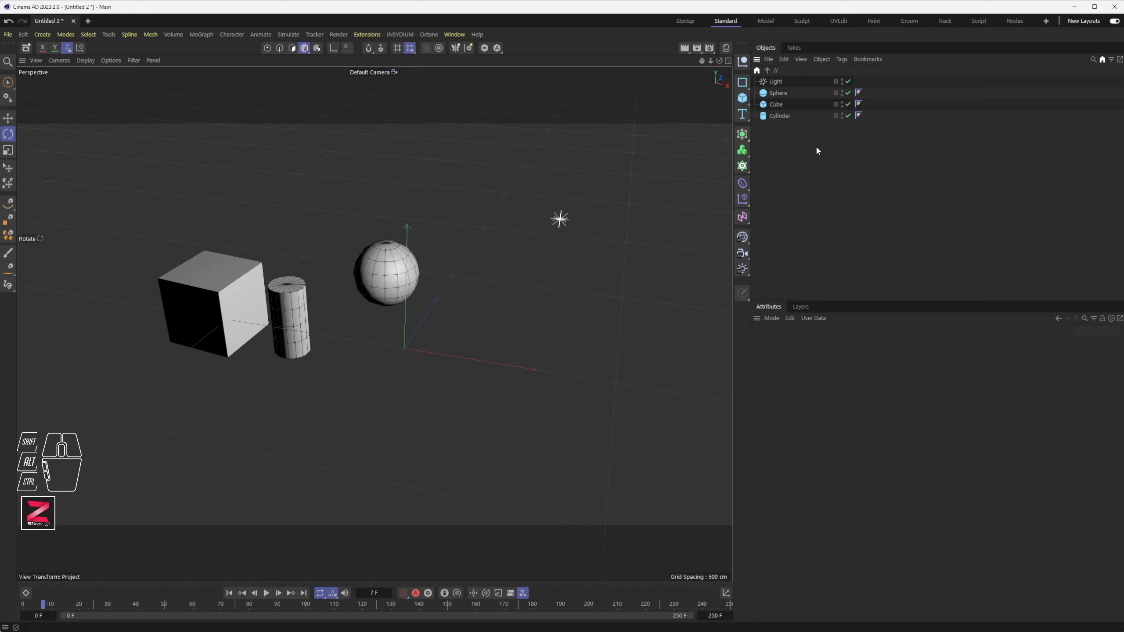
Step: Turn off the Sphere's renderer visibility and render the view, and render again with the setting back at default
{"action": "left_click", "coordinate": [842, 95]}
{"action": "left_click", "coordinate": [843, 95]}
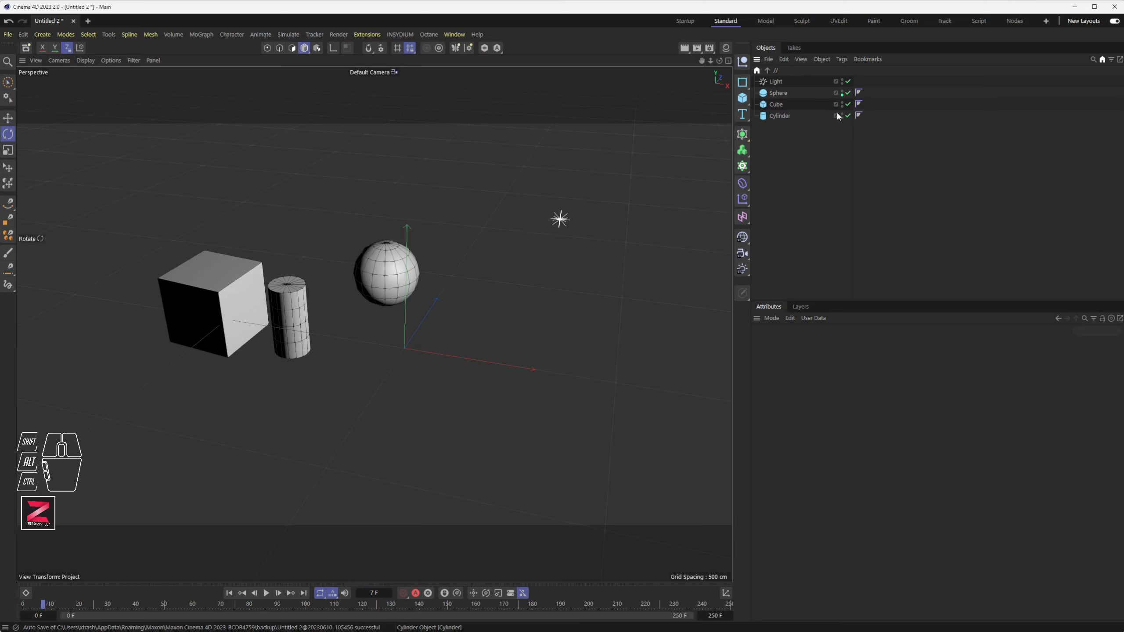
{"action": "left_click", "coordinate": [843, 96]}
{"action": "left_click", "coordinate": [684, 49]}
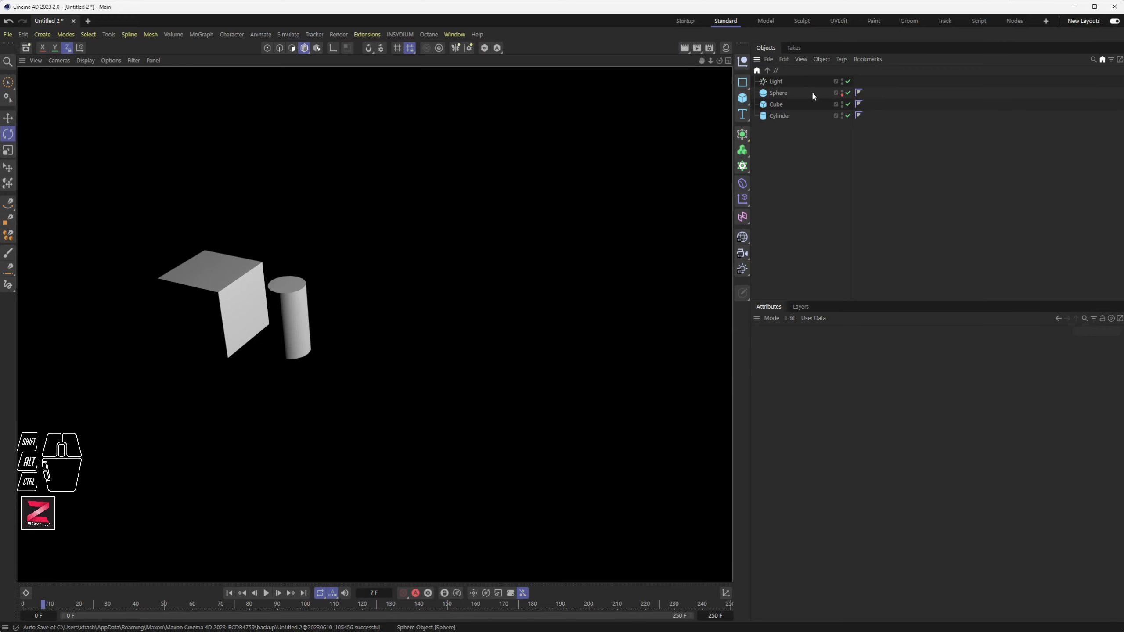
{"action": "left_click", "coordinate": [842, 96]}
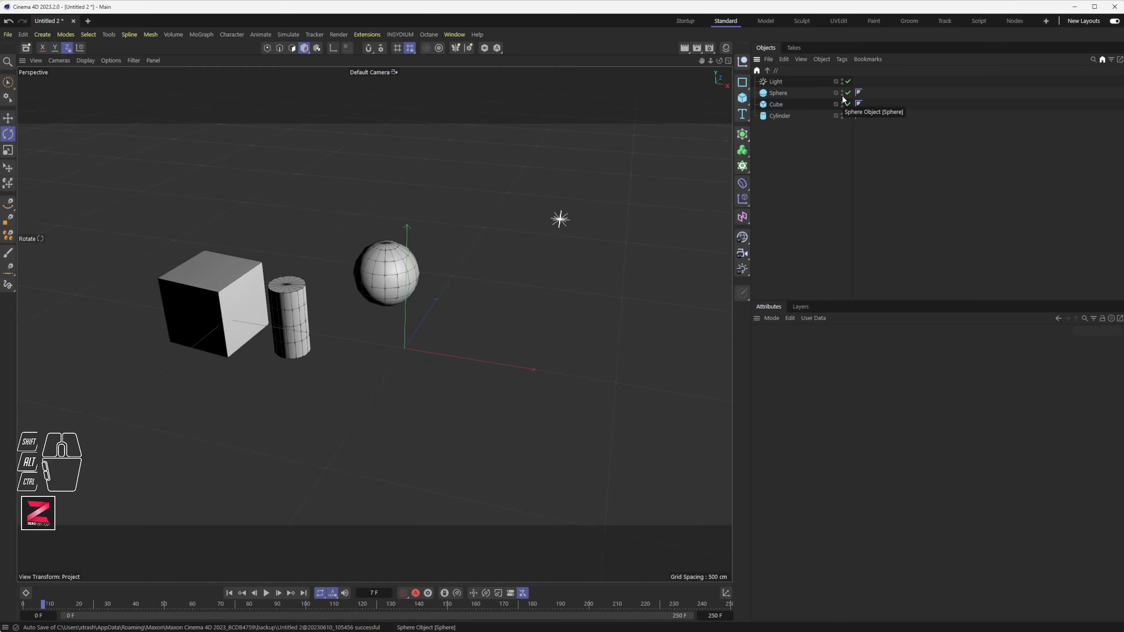
{"action": "left_click", "coordinate": [684, 47]}
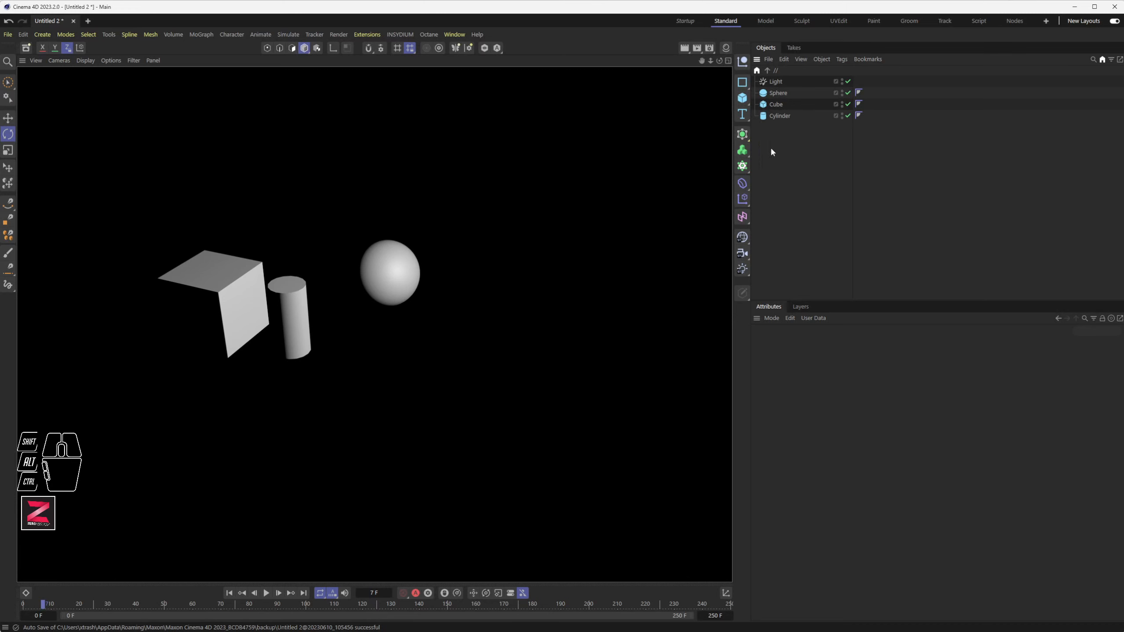
Step: Group the Sphere, Cube and Cylinder under a new null with Group Objects
{"action": "left_click", "coordinate": [821, 91]}
{"action": "left_click", "coordinate": [782, 93]}
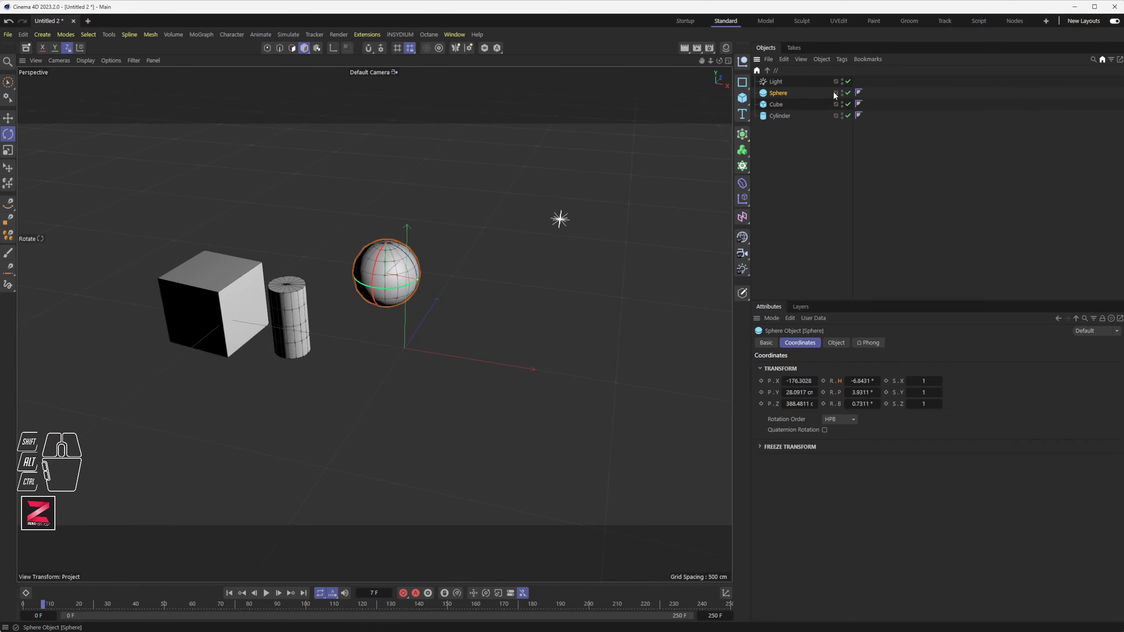
{"action": "left_click", "coordinate": [776, 105], "text": "shift"}
{"action": "left_click", "coordinate": [778, 116], "text": "shift"}
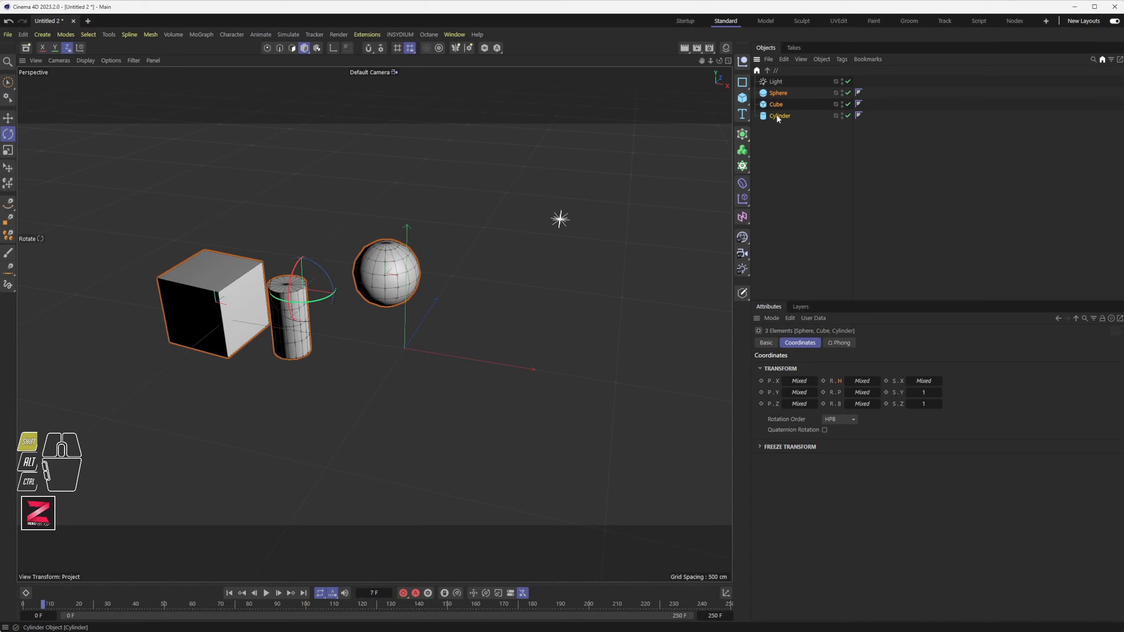
{"action": "left_click", "coordinate": [821, 59]}
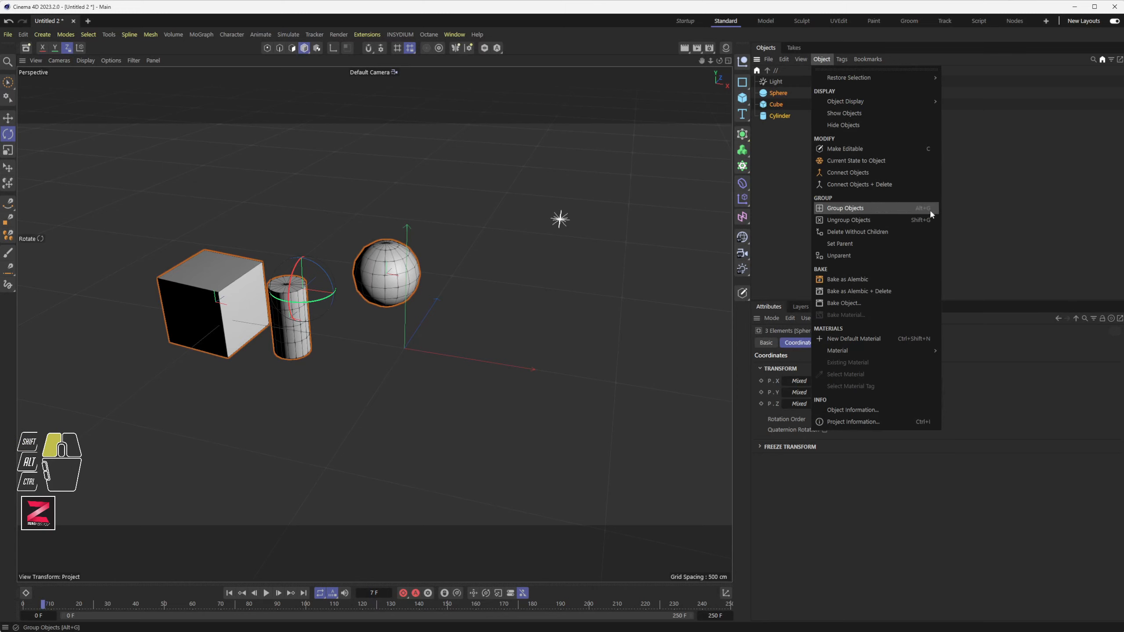
{"action": "left_click", "coordinate": [913, 208]}
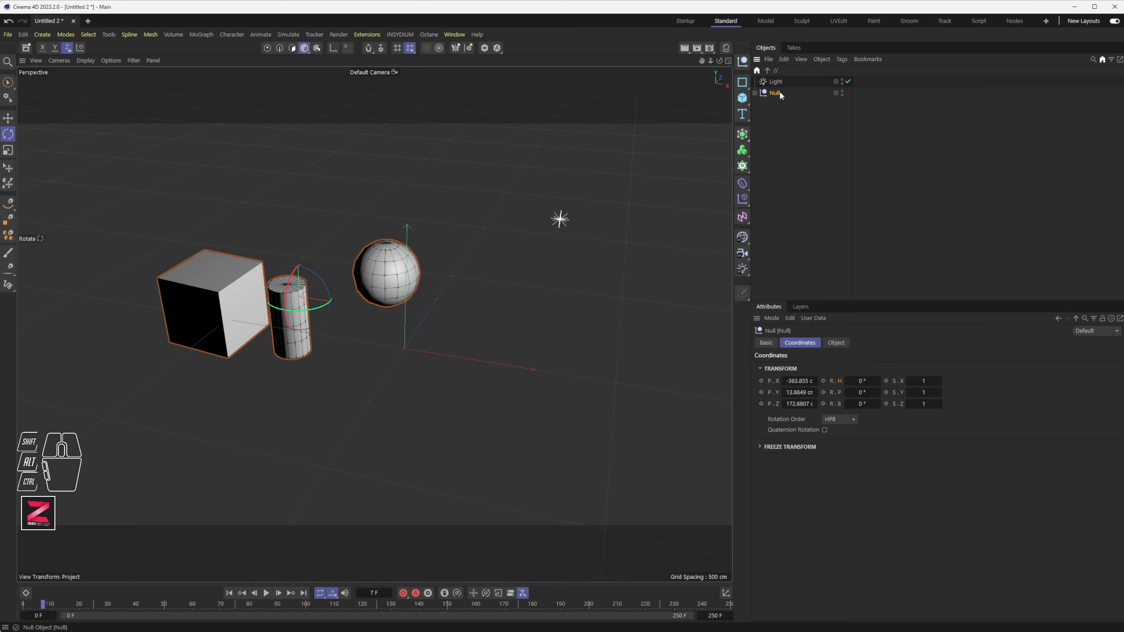
Step: Expand the new null's hierarchy and rename the null Groupe
{"action": "left_click", "coordinate": [755, 93]}
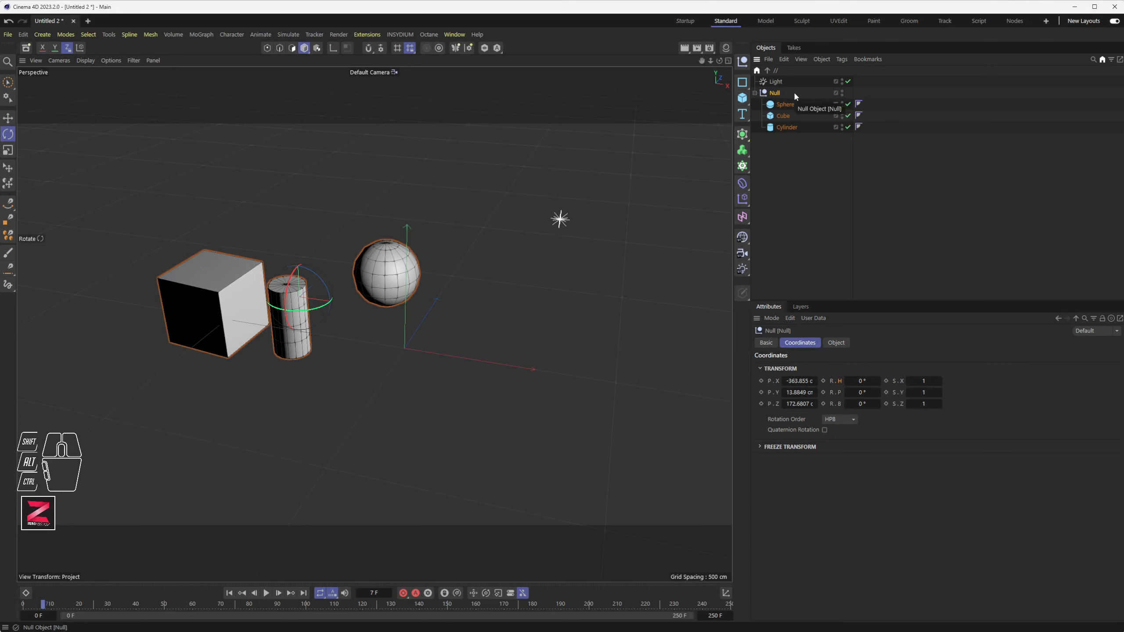
{"action": "double_click", "coordinate": [775, 93]}
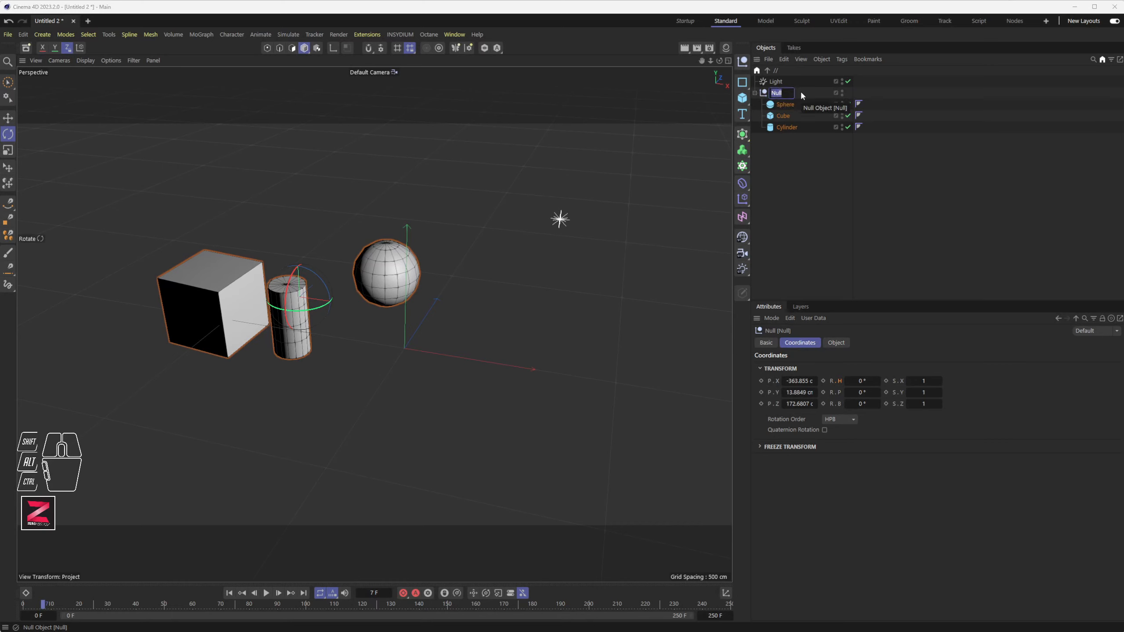
{"action": "type", "text": "Groupe"}
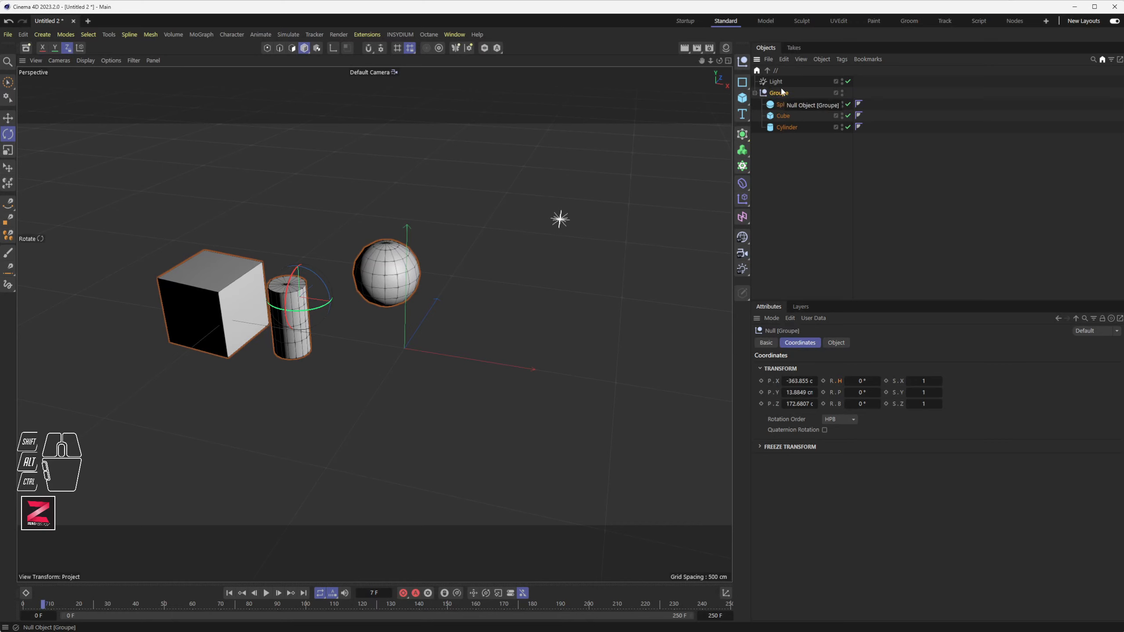
{"action": "key", "text": "Return"}
Step: Turn off Groupe's renderer visibility and force the Cube's on, rendering the view to compare each change
{"action": "left_click", "coordinate": [843, 96]}
{"action": "left_click", "coordinate": [686, 49]}
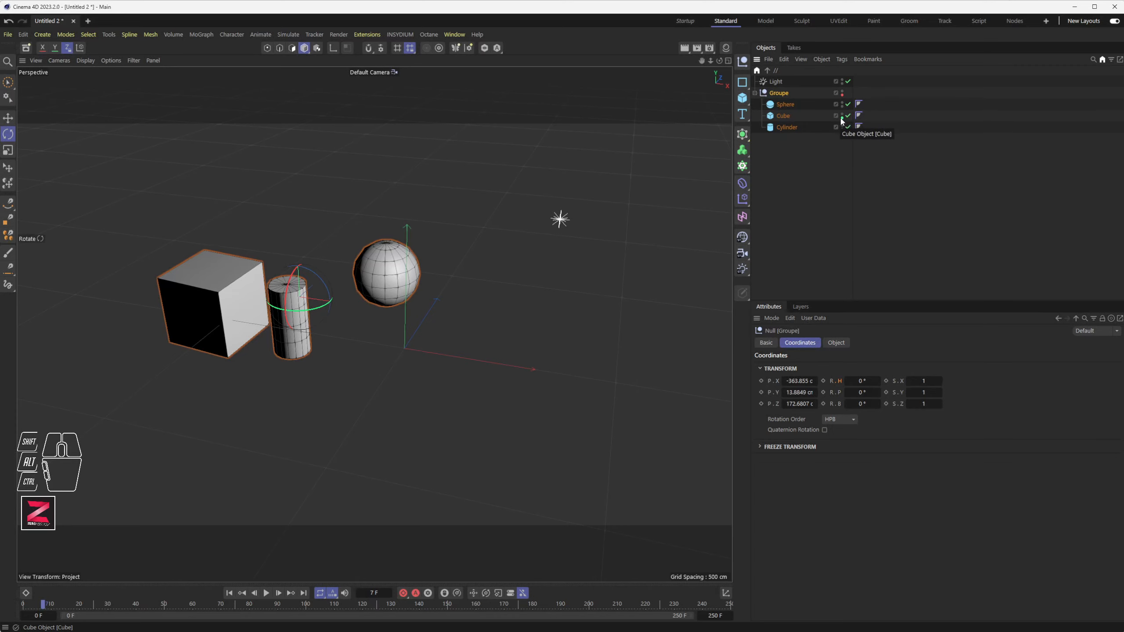
{"action": "left_click", "coordinate": [684, 50]}
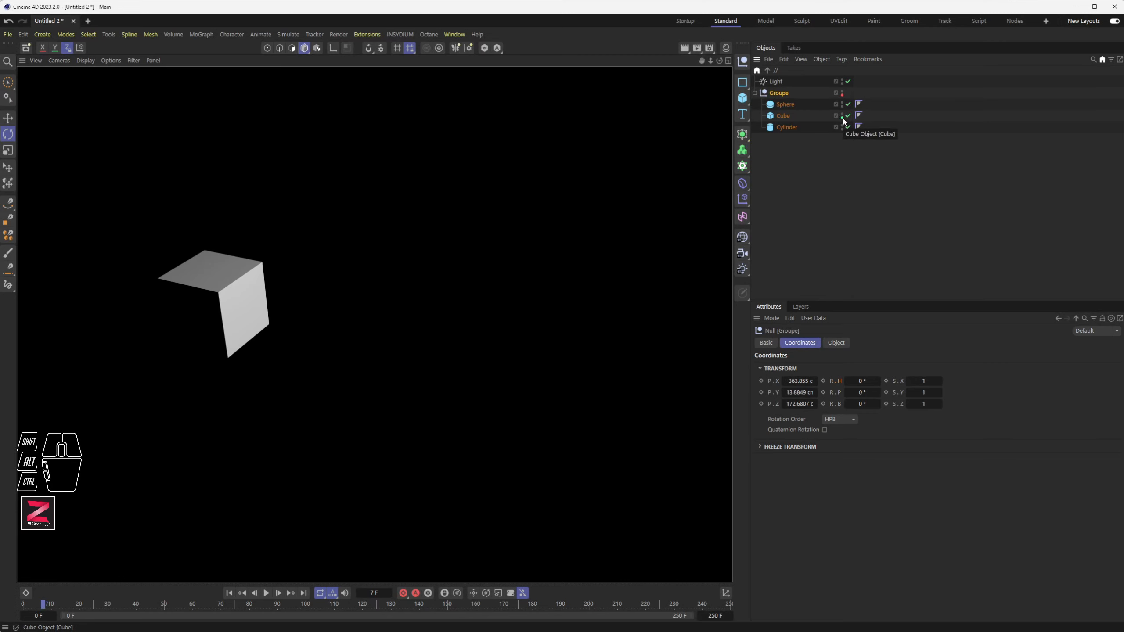
Step: In the Cube's basic properties, switch Viewport Visibility through On and Off, ending at Default
{"action": "left_click", "coordinate": [783, 116]}
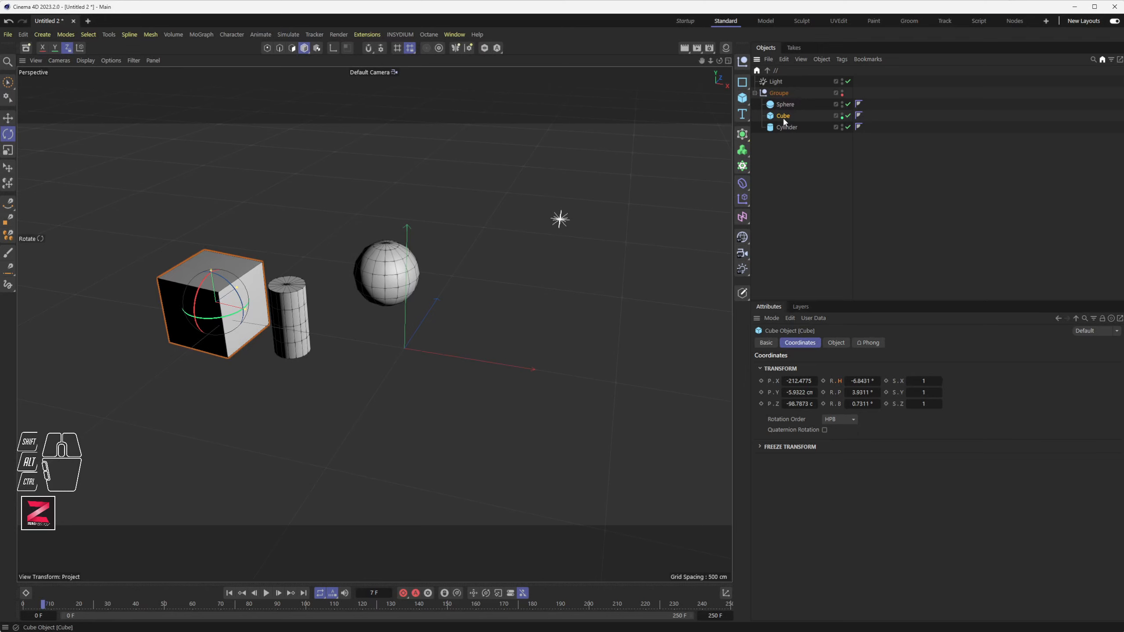
{"action": "left_click", "coordinate": [765, 344]}
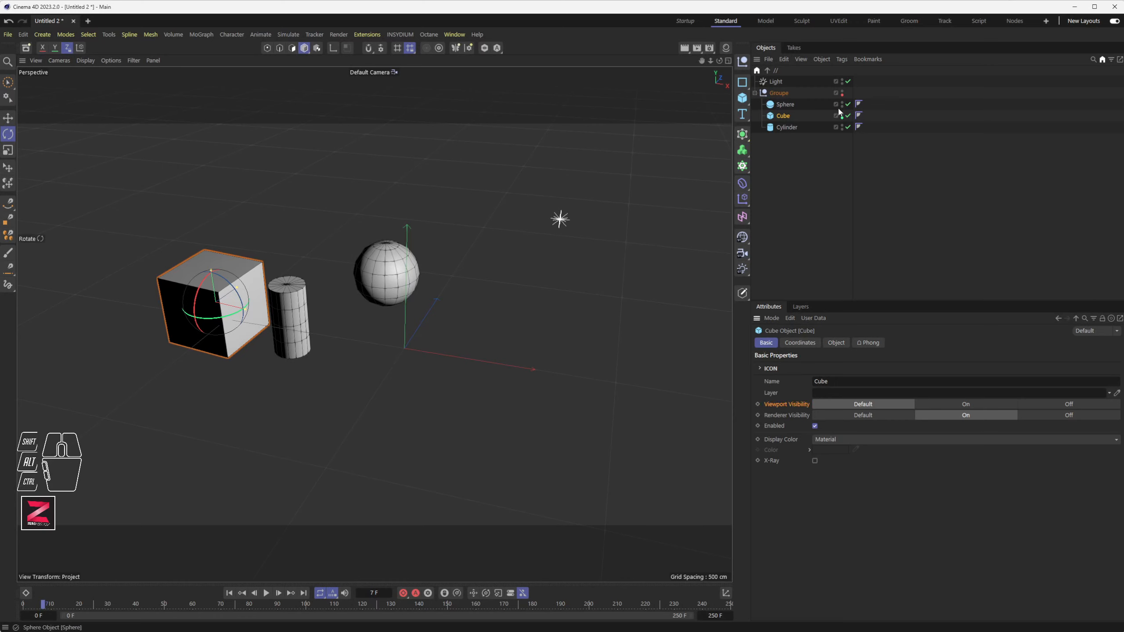
{"action": "left_click", "coordinate": [955, 404]}
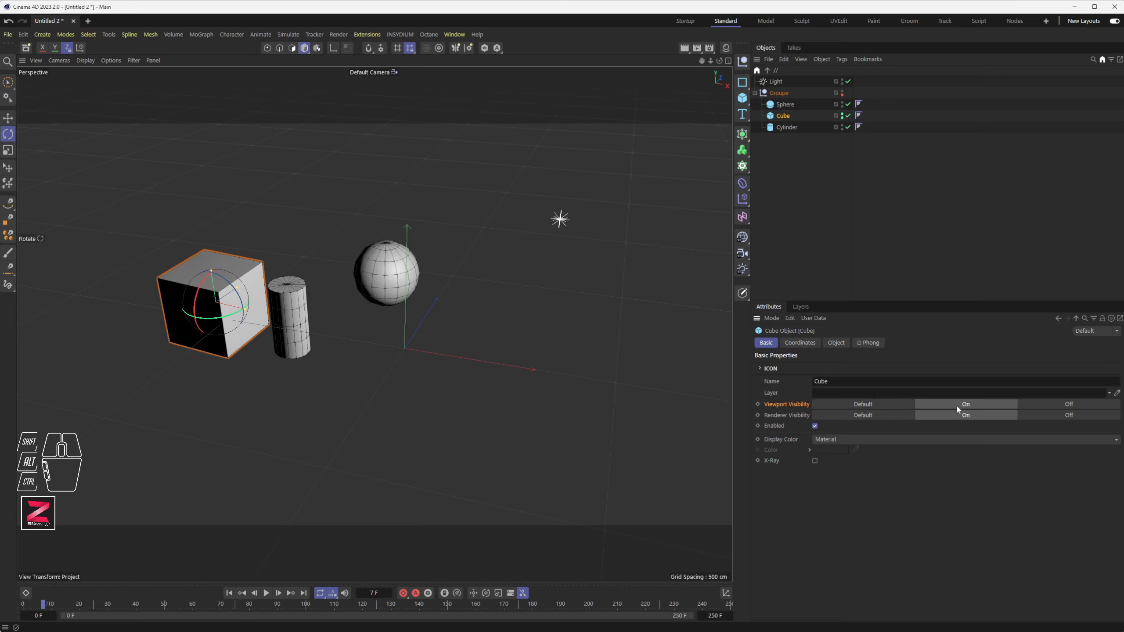
{"action": "left_click", "coordinate": [1069, 404]}
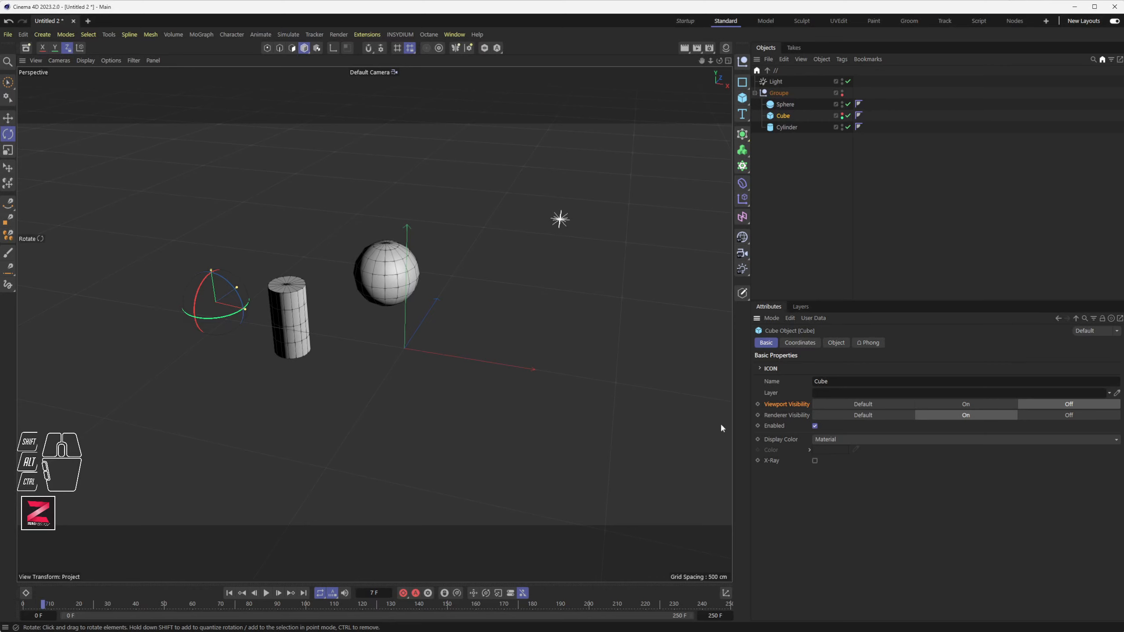
{"action": "left_click", "coordinate": [880, 405]}
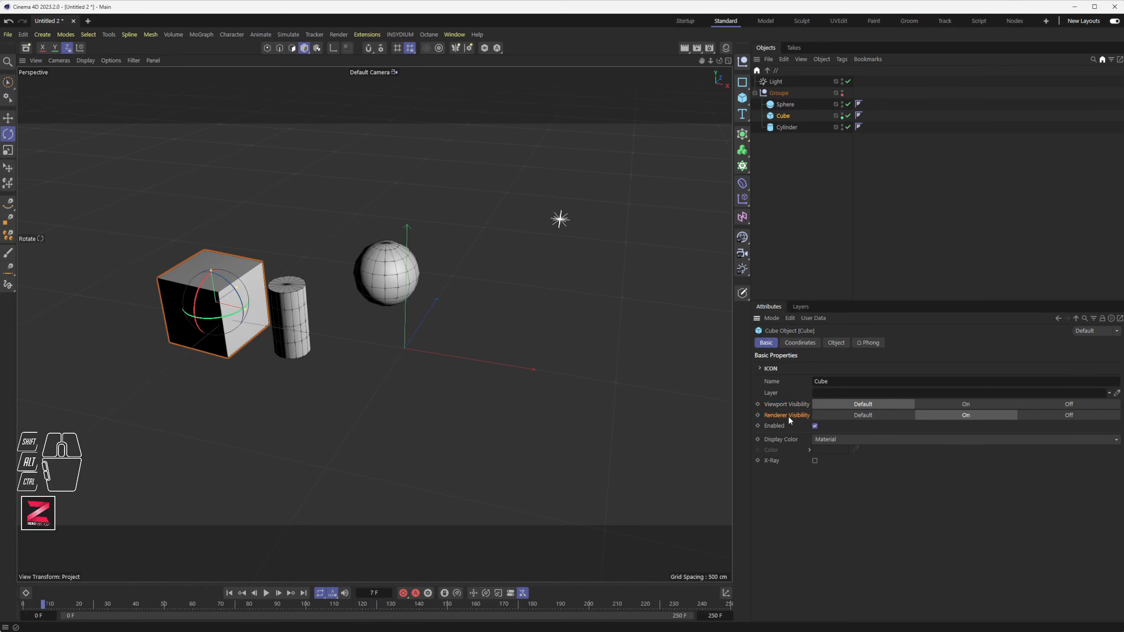
Step: Switch the Cube's Renderer Visibility through Default and On, ending at Off
{"action": "left_click", "coordinate": [860, 415]}
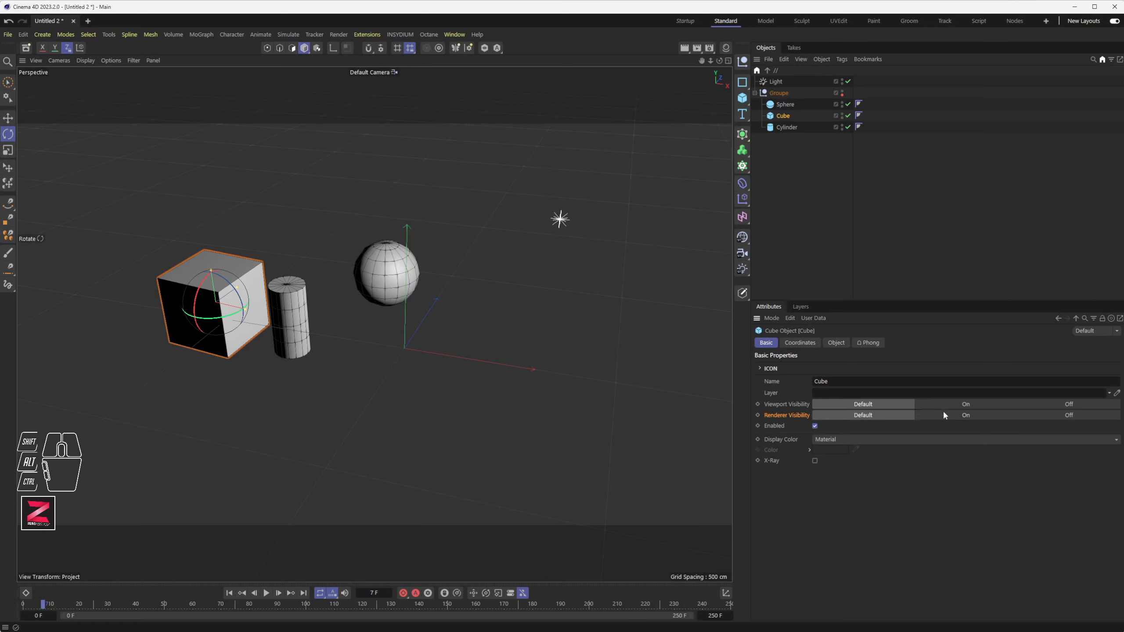
{"action": "left_click", "coordinate": [969, 416]}
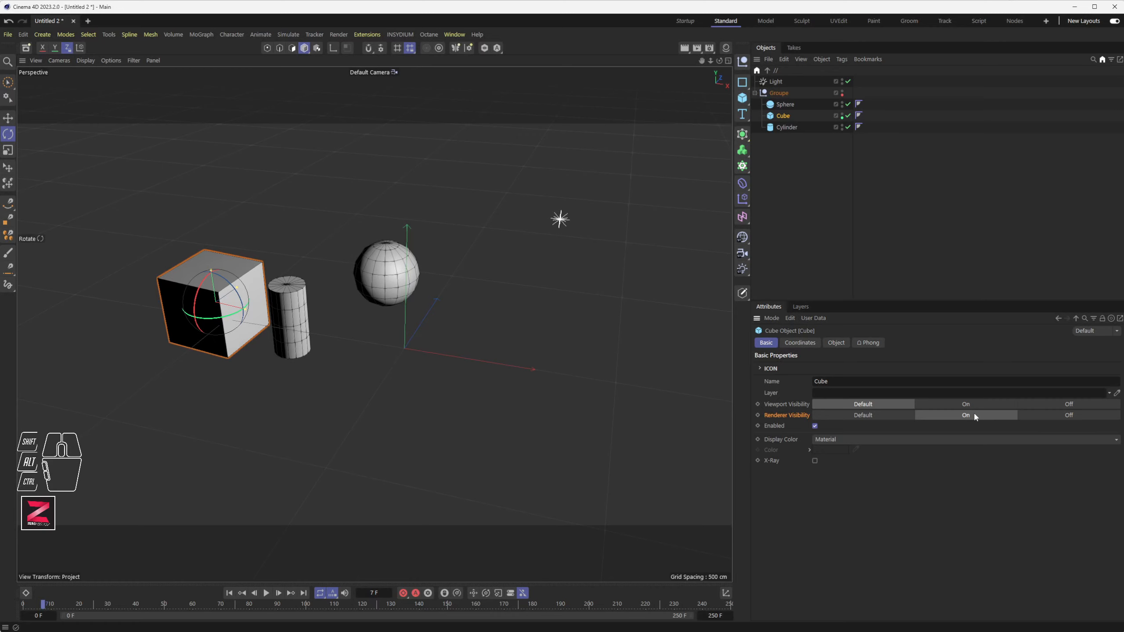
{"action": "left_click", "coordinate": [1058, 418]}
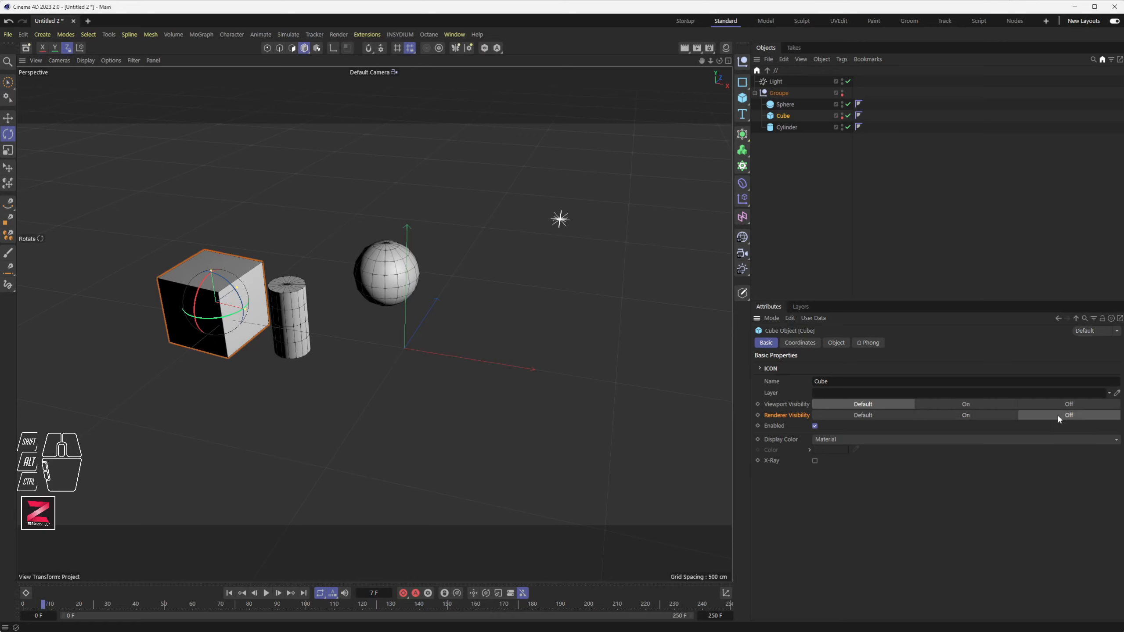
Step: Reset Groupe's renderer visibility to default and render the view
{"action": "left_click", "coordinate": [842, 95]}
{"action": "left_click", "coordinate": [778, 94]}
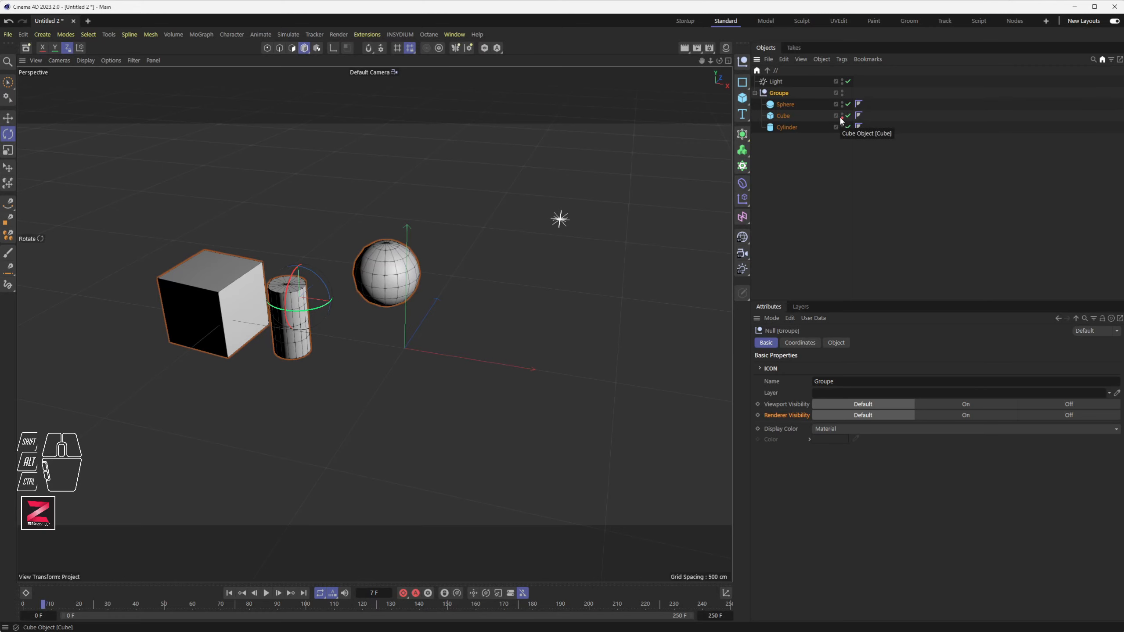
{"action": "left_click", "coordinate": [685, 48]}
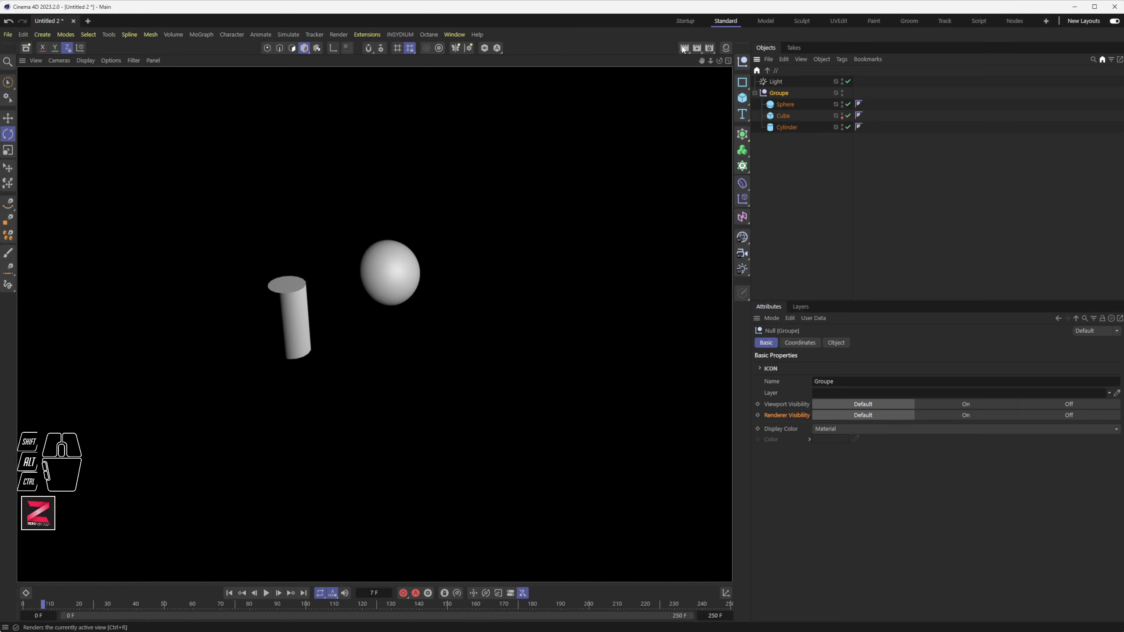
Step: Stretch the Cube to an X size of 376 cm in its object properties
{"action": "left_click", "coordinate": [783, 116]}
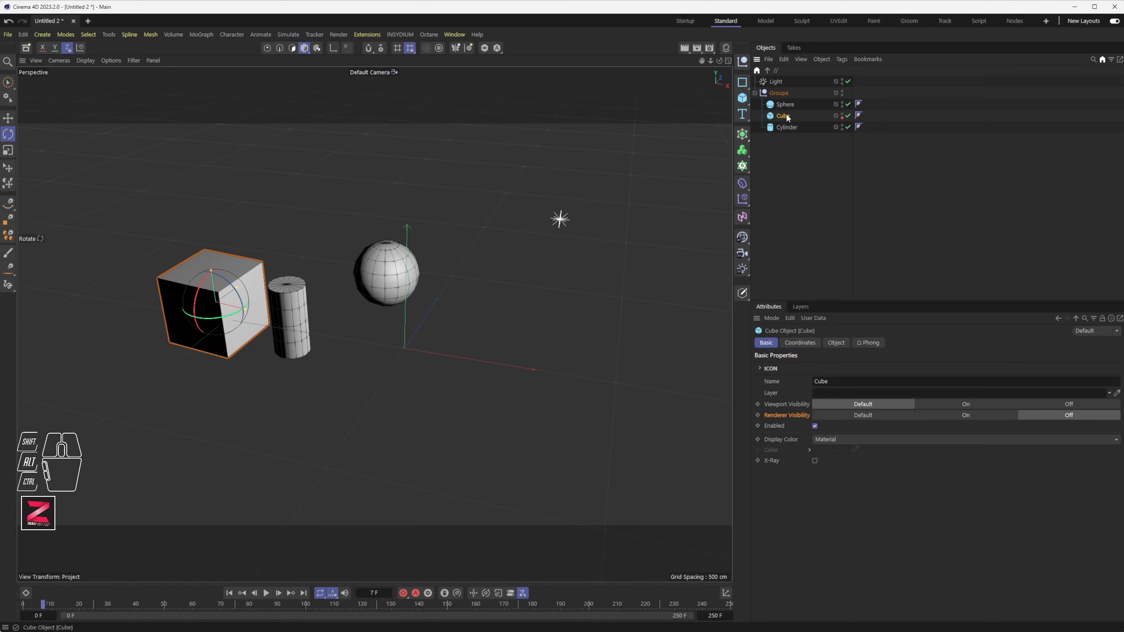
{"action": "left_click", "coordinate": [836, 343]}
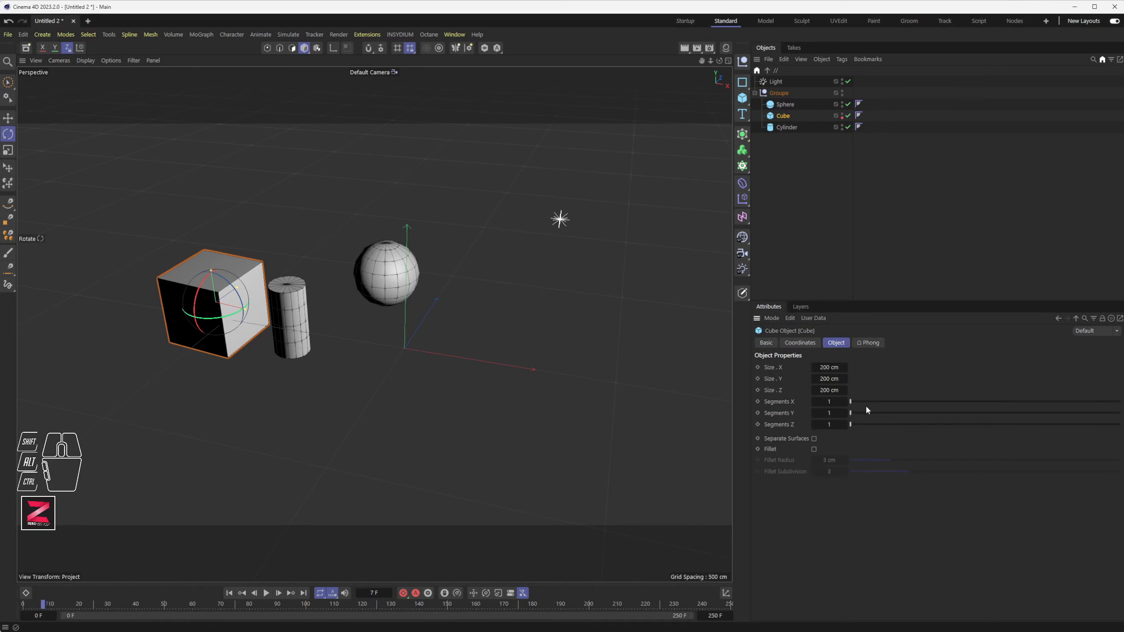
{"action": "left_click_drag", "start_coordinate": [828, 372], "coordinate": [635, 371]}
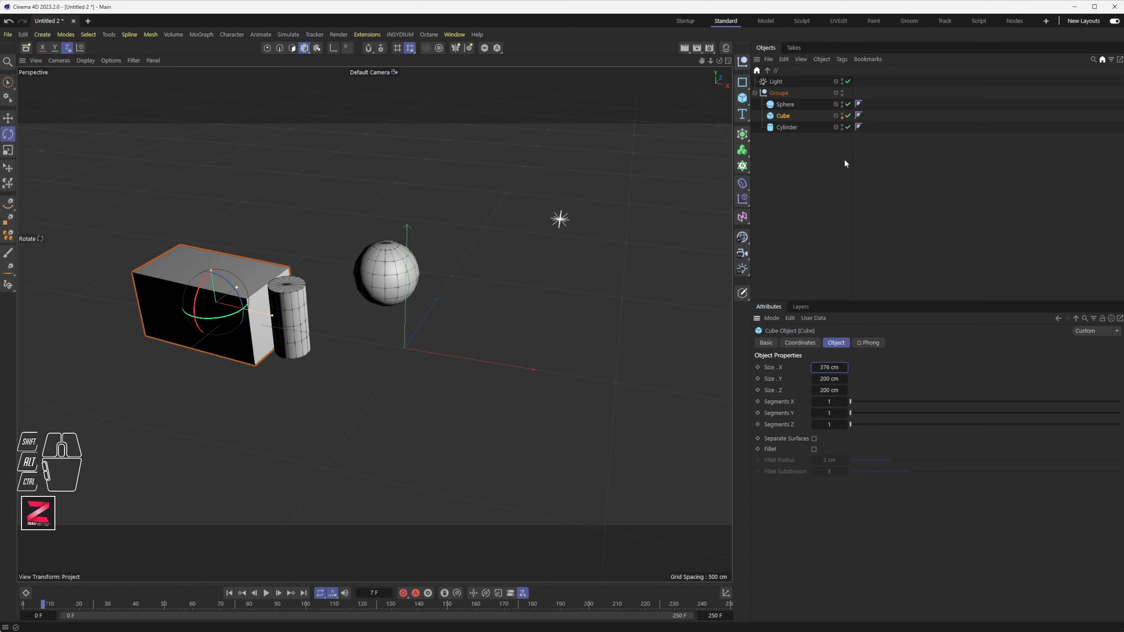
Step: Disable the Cube, enable it again, and clear the object selection
{"action": "left_click", "coordinate": [848, 117]}
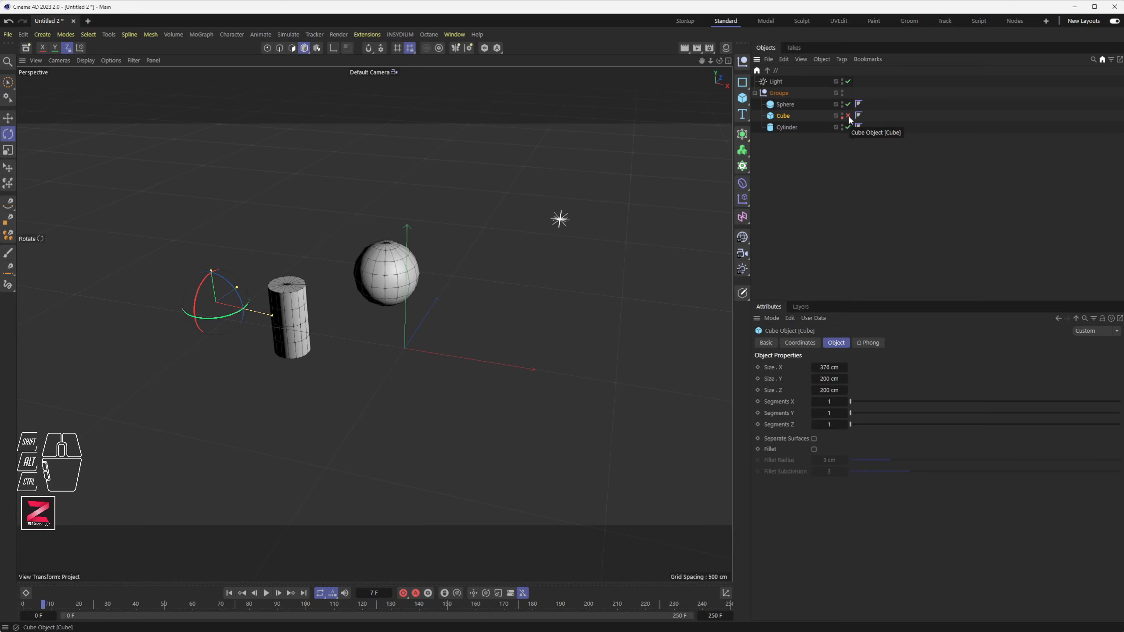
{"action": "left_click", "coordinate": [848, 116]}
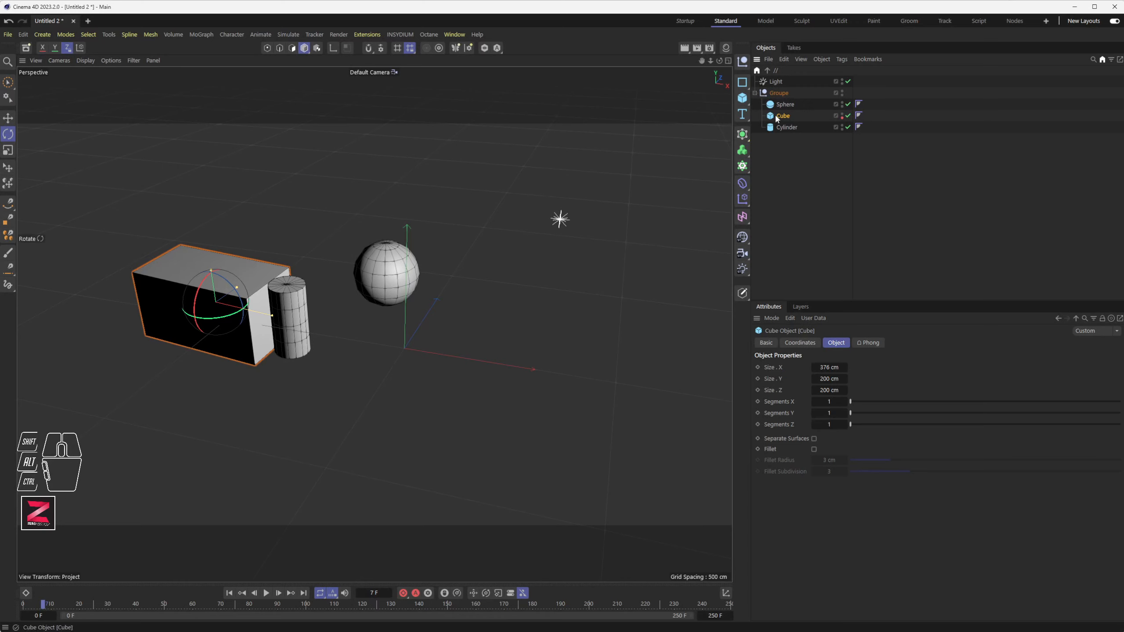
{"action": "left_click", "coordinate": [806, 166]}
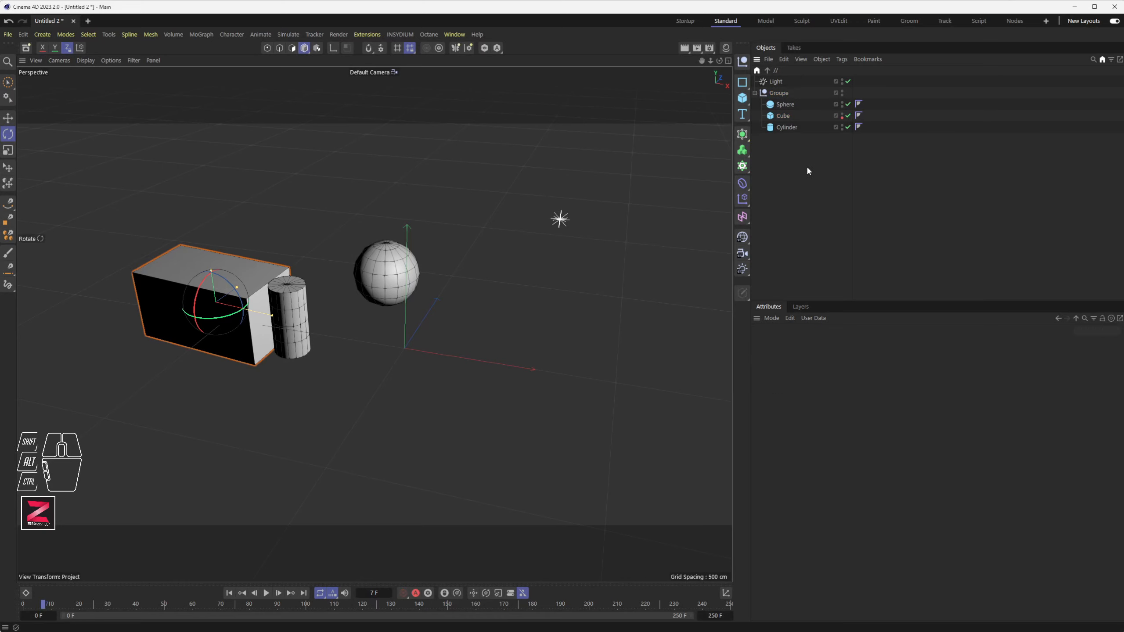
Step: Duplicate the Cube out of Groupe to the top level, and select the original and the copy in turn
{"action": "left_click", "coordinate": [783, 117]}
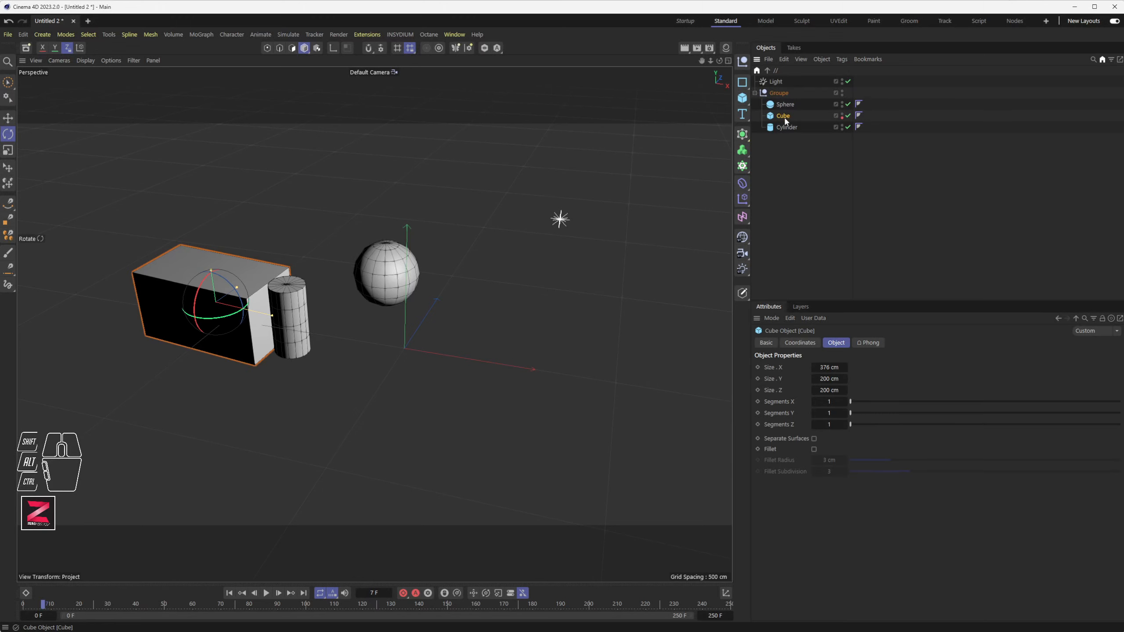
{"action": "left_click_drag", "start_coordinate": [786, 121], "coordinate": [795, 206]}
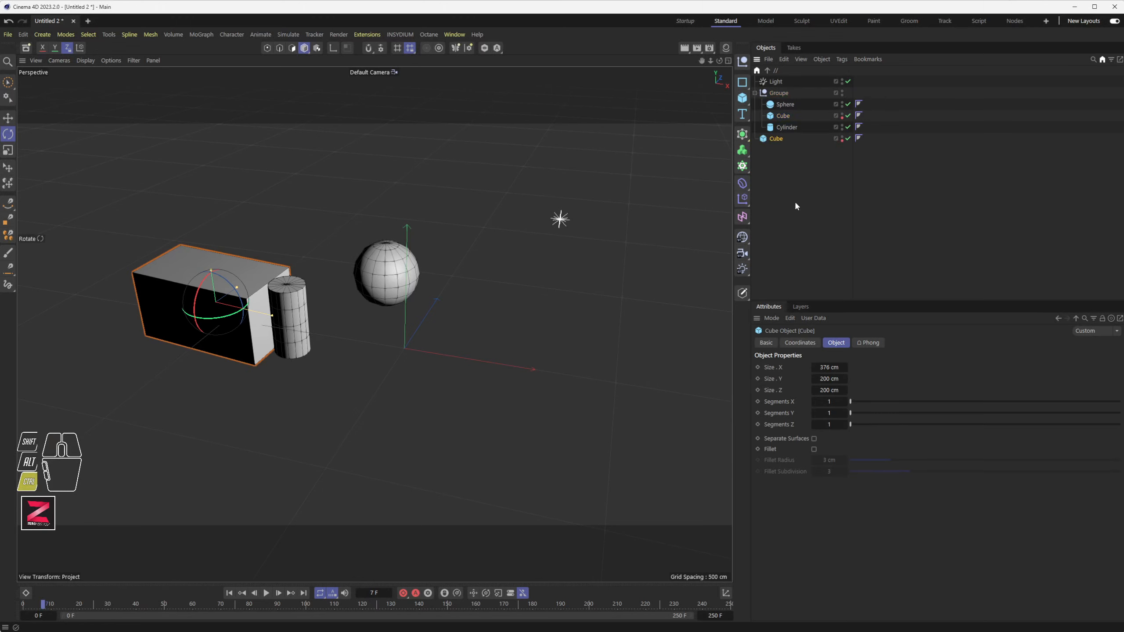
{"action": "left_click", "coordinate": [781, 116]}
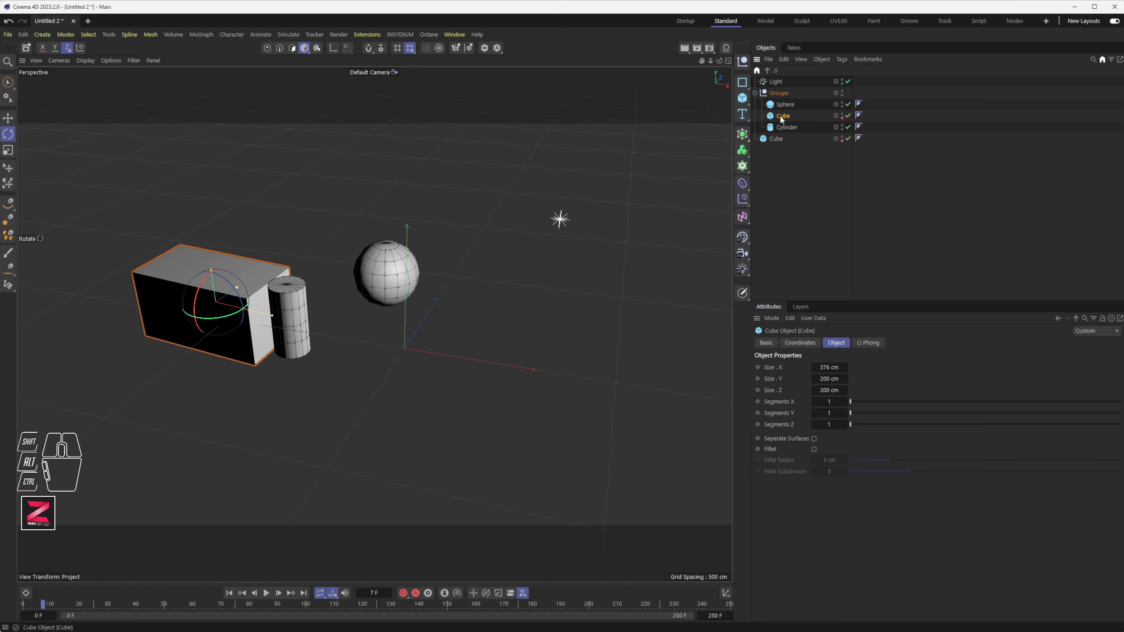
{"action": "left_click", "coordinate": [775, 140]}
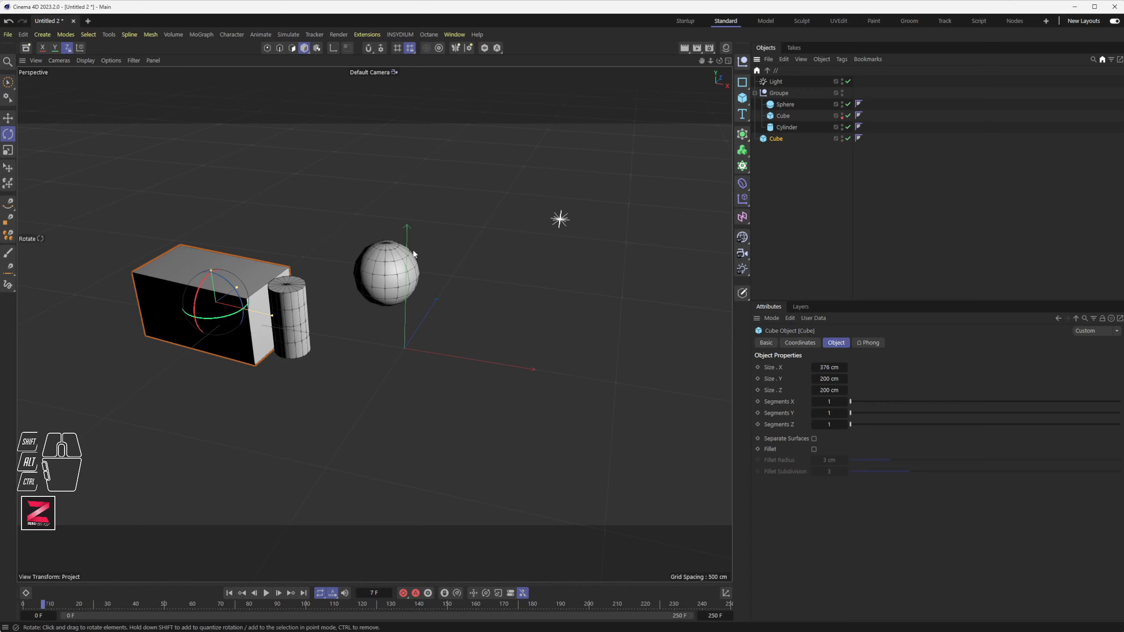
Step: Make the duplicated top-level Cube editable, and cycle its viewport visibility through On and Off back to Default
{"action": "left_click", "coordinate": [743, 294]}
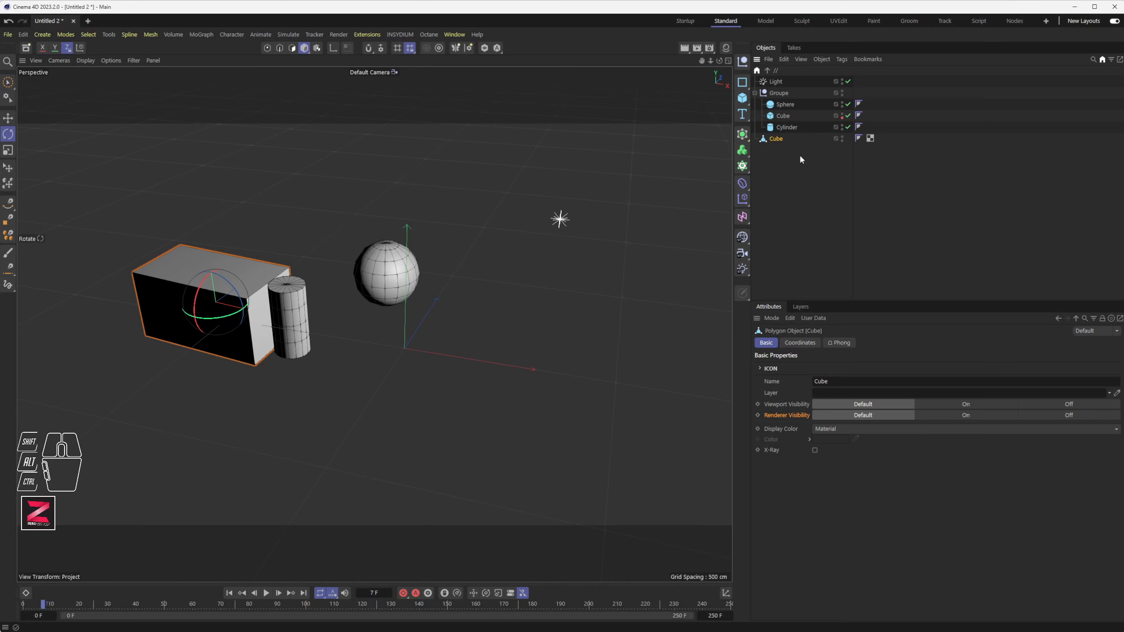
{"action": "left_click", "coordinate": [842, 139]}
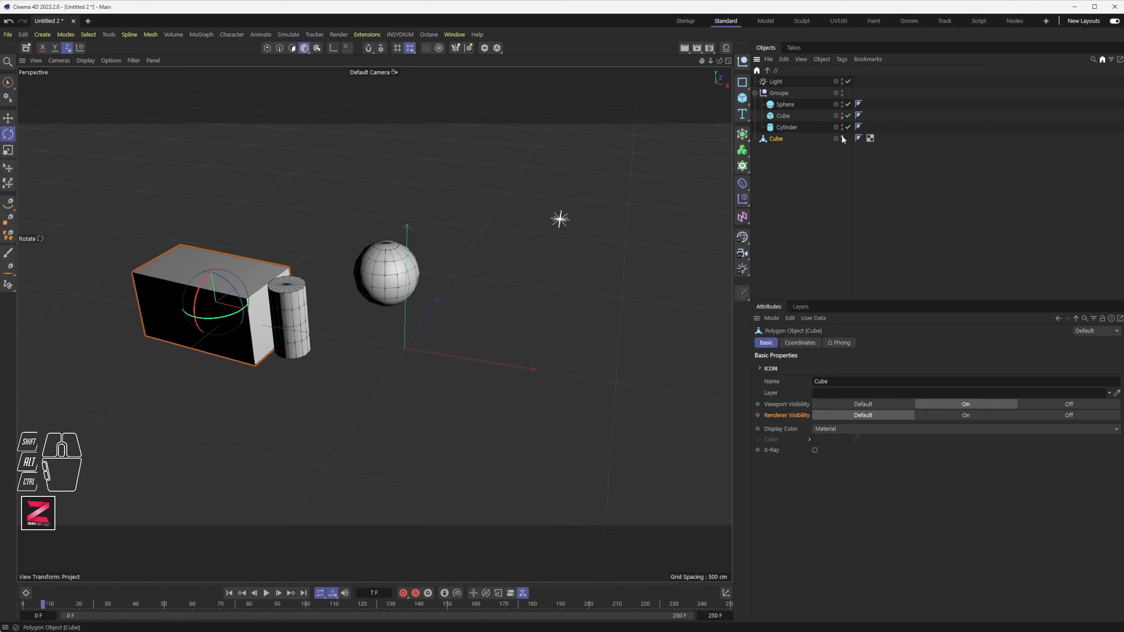
{"action": "left_click", "coordinate": [842, 138]}
{"action": "left_click", "coordinate": [842, 138]}
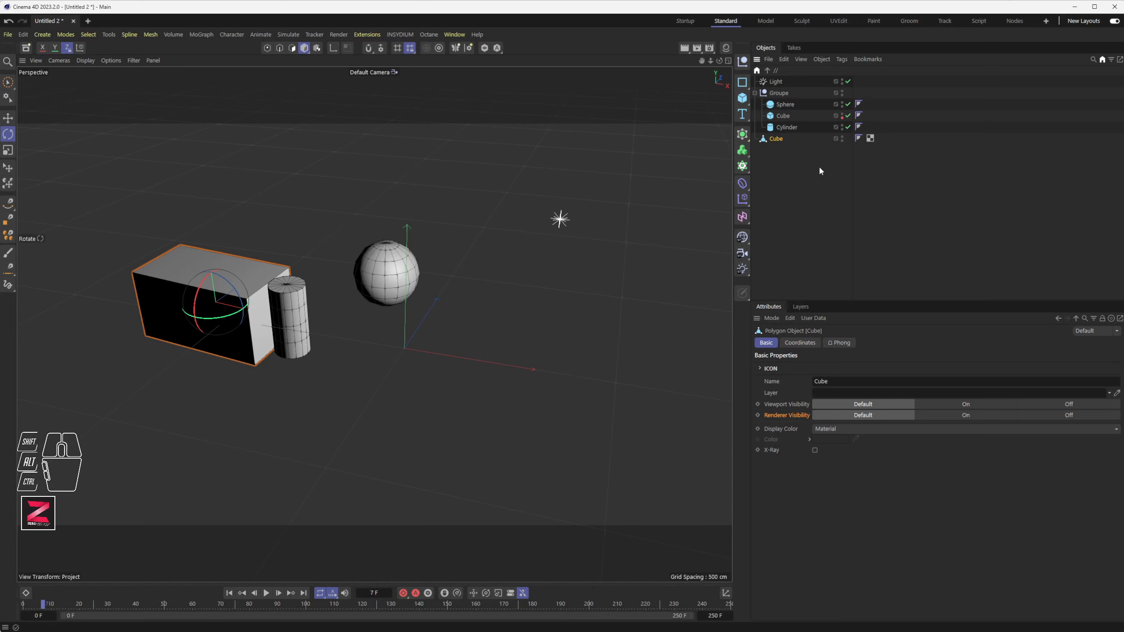
Step: Reselect the editable Cube and move it out in front of Groupe's parametric Cube
{"action": "left_click", "coordinate": [850, 140]}
{"action": "left_click", "coordinate": [850, 139]}
{"action": "left_click", "coordinate": [849, 138]}
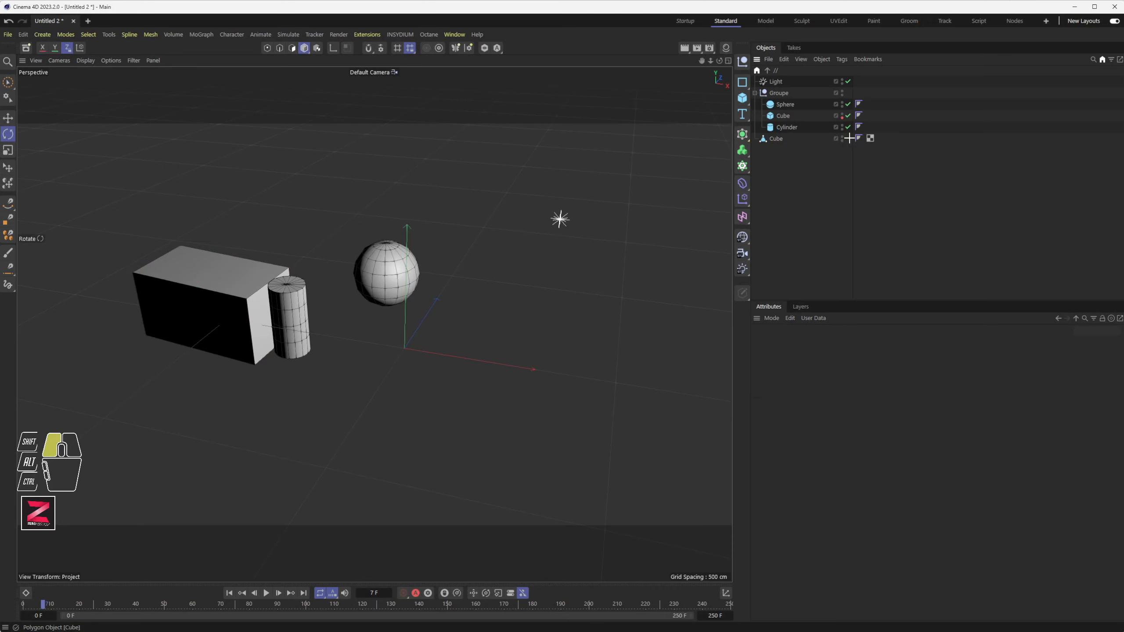
{"action": "left_click", "coordinate": [777, 139]}
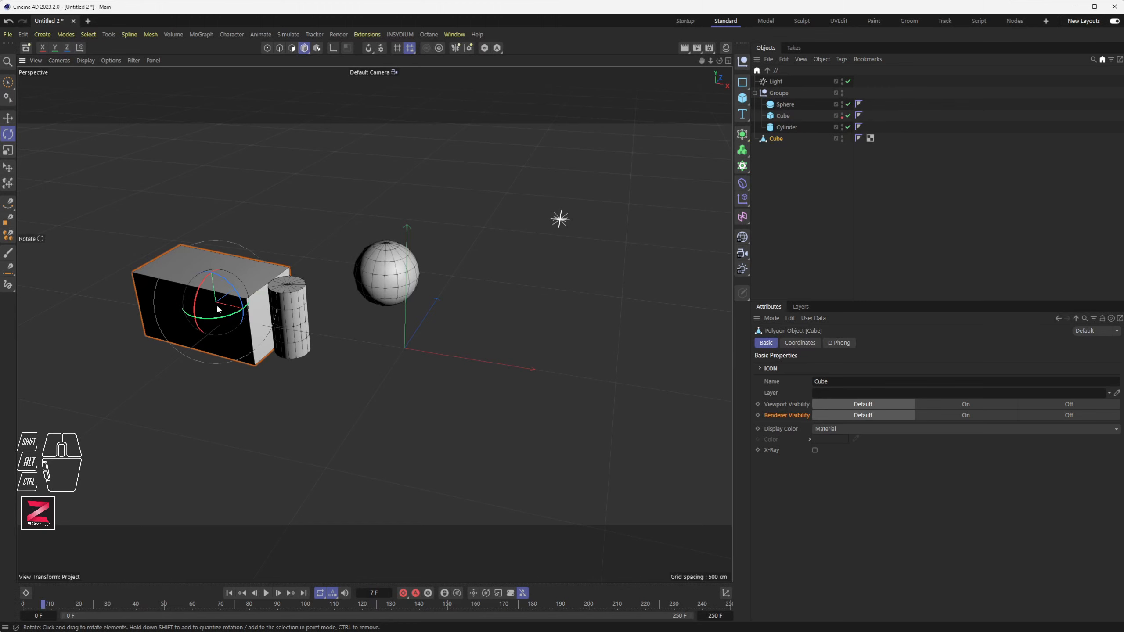
{"action": "key", "text": "e"}
{"action": "left_click_drag", "start_coordinate": [214, 312], "coordinate": [135, 374]}
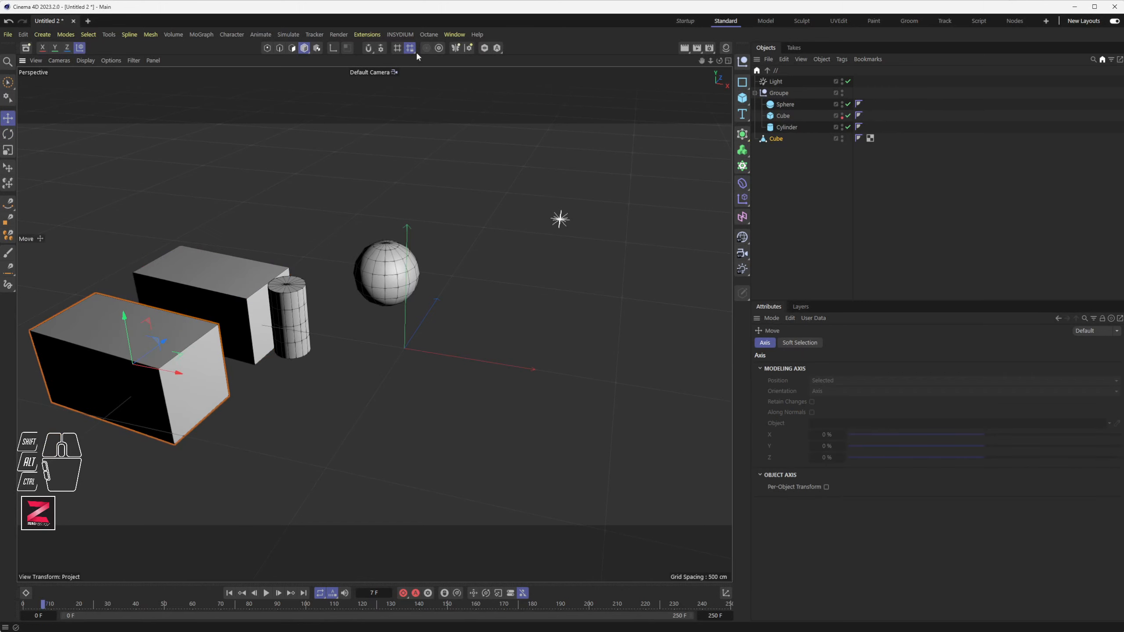
Step: Lower one upper edge of the editable Cube in edge mode to form a slope, and return to model mode
{"action": "left_click", "coordinate": [267, 48]}
{"action": "left_click", "coordinate": [279, 48]}
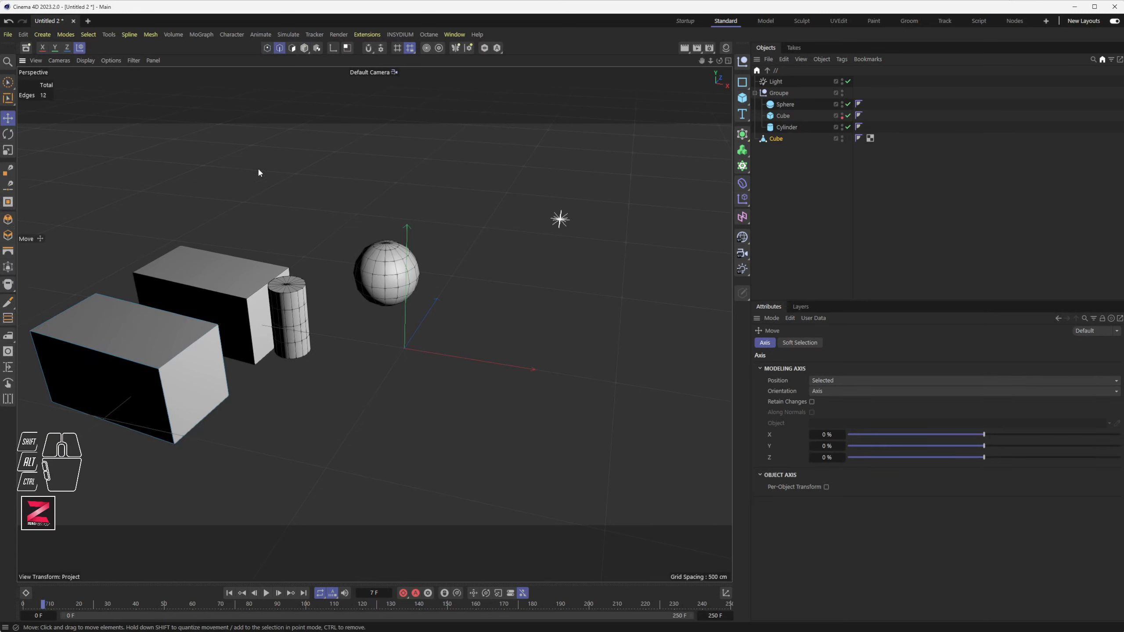
{"action": "left_click", "coordinate": [181, 352]}
{"action": "left_click_drag", "start_coordinate": [187, 324], "coordinate": [193, 375]}
{"action": "left_click", "coordinate": [306, 49]}
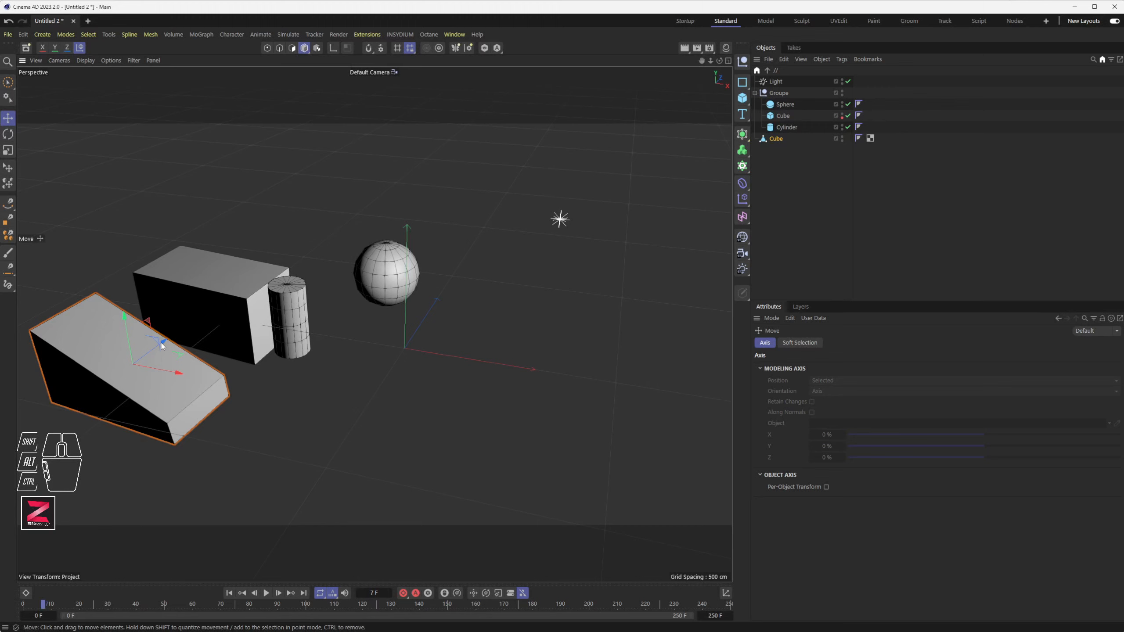
Step: Select Groupe's parametric Cube and set its X size to 322 cm
{"action": "left_click", "coordinate": [229, 296]}
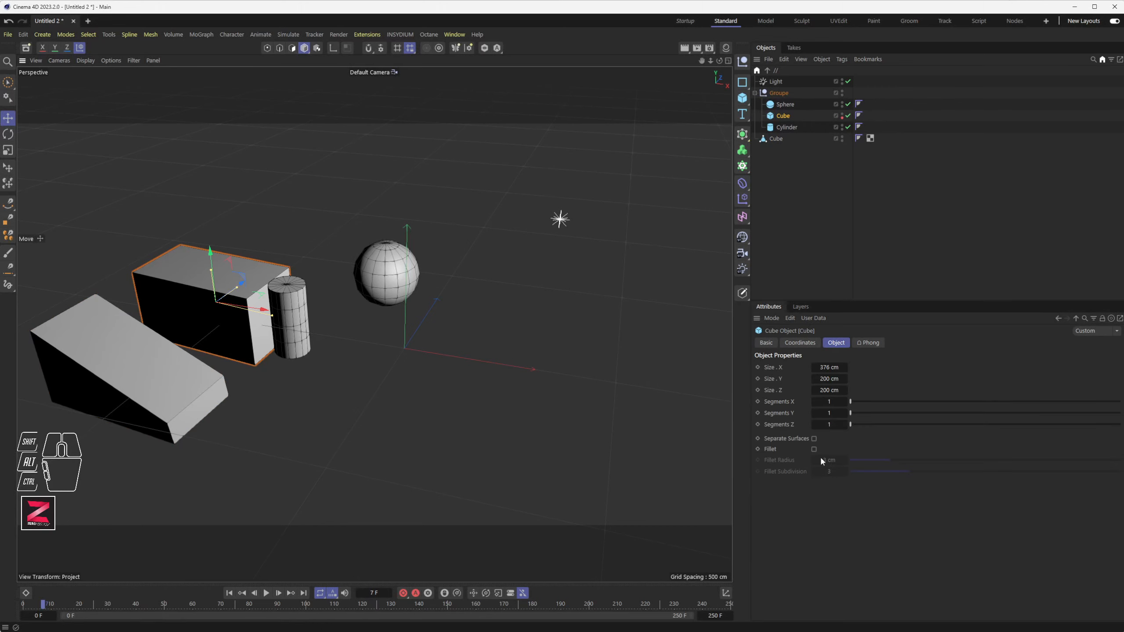
{"action": "left_click_drag", "start_coordinate": [829, 365], "coordinate": [572, 253]}
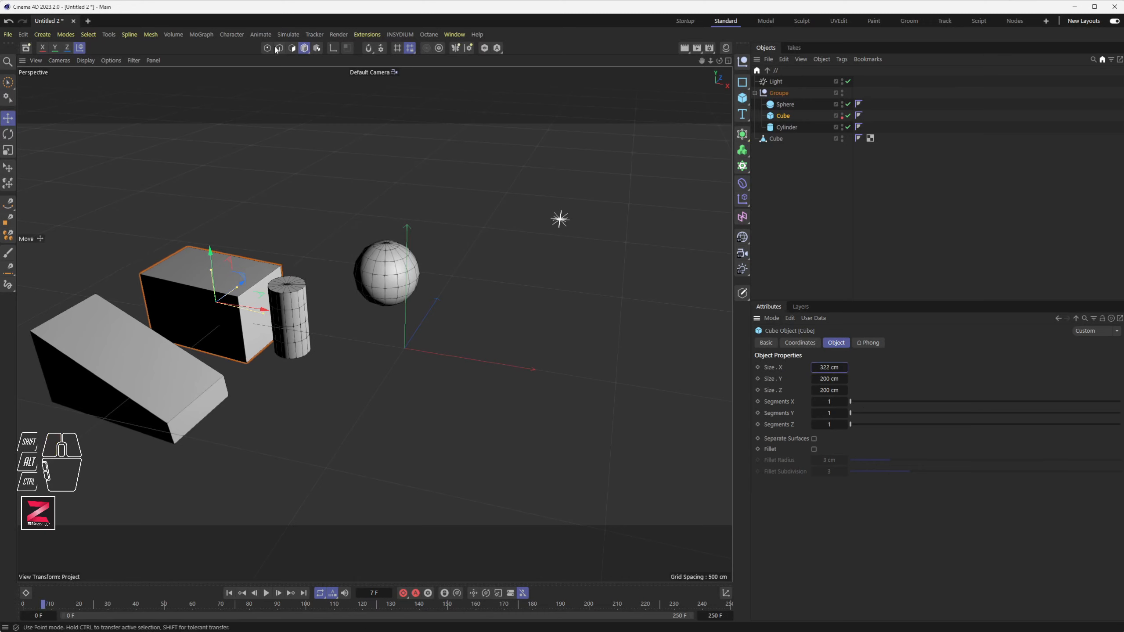
Step: Switch the parametric Cube to polygon mode and back to model mode, and disable and re-enable it
{"action": "left_click", "coordinate": [292, 48]}
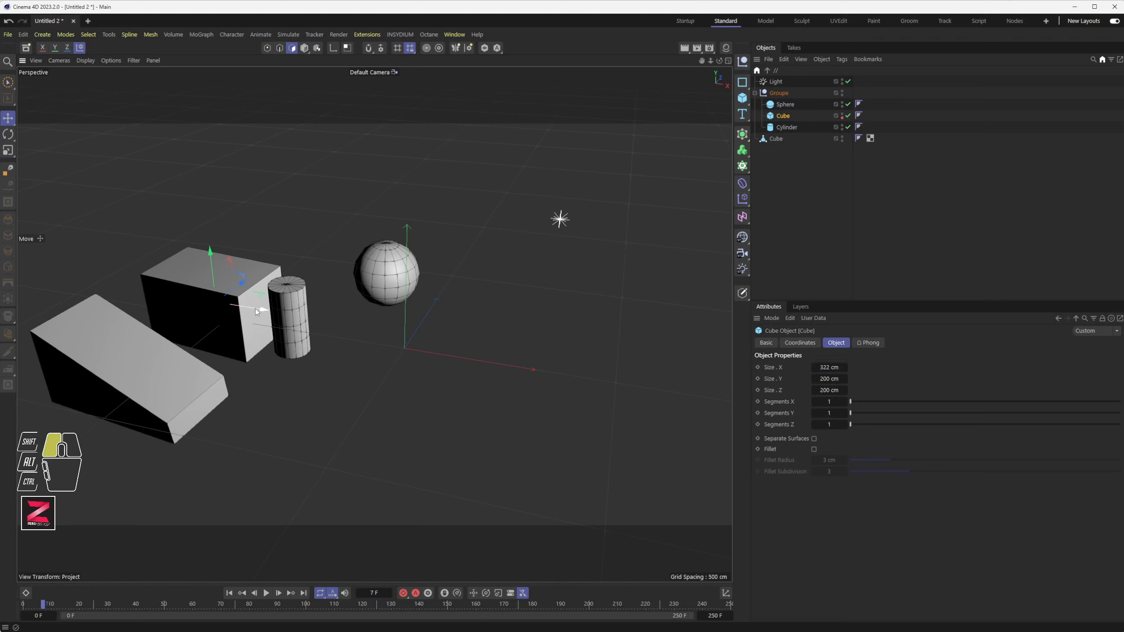
{"action": "left_click", "coordinate": [304, 49]}
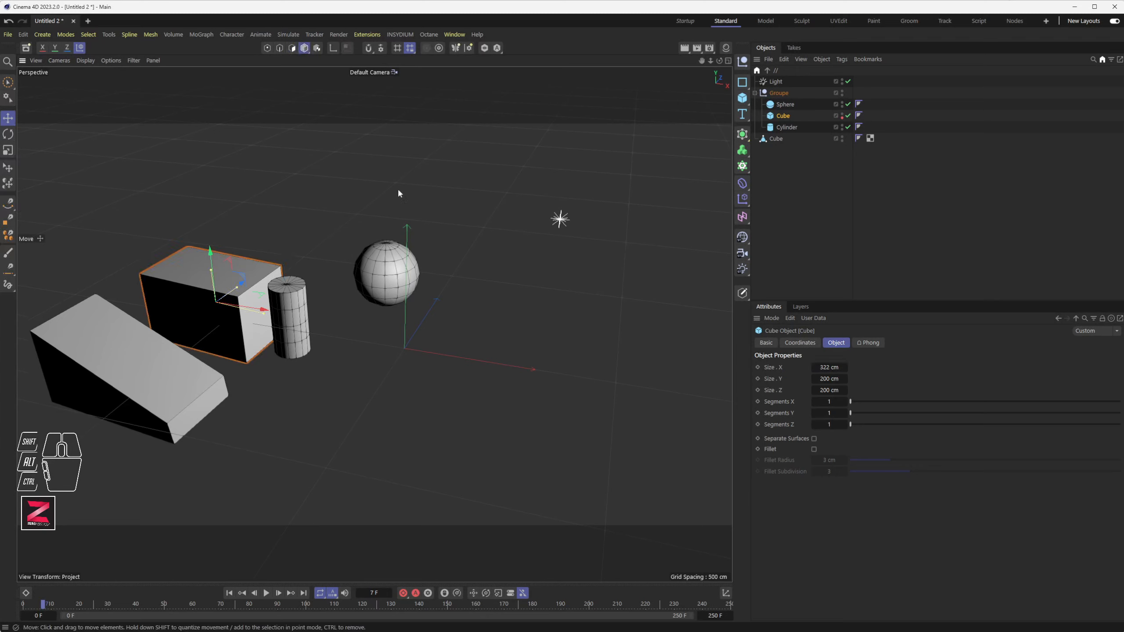
{"action": "left_click", "coordinate": [847, 116]}
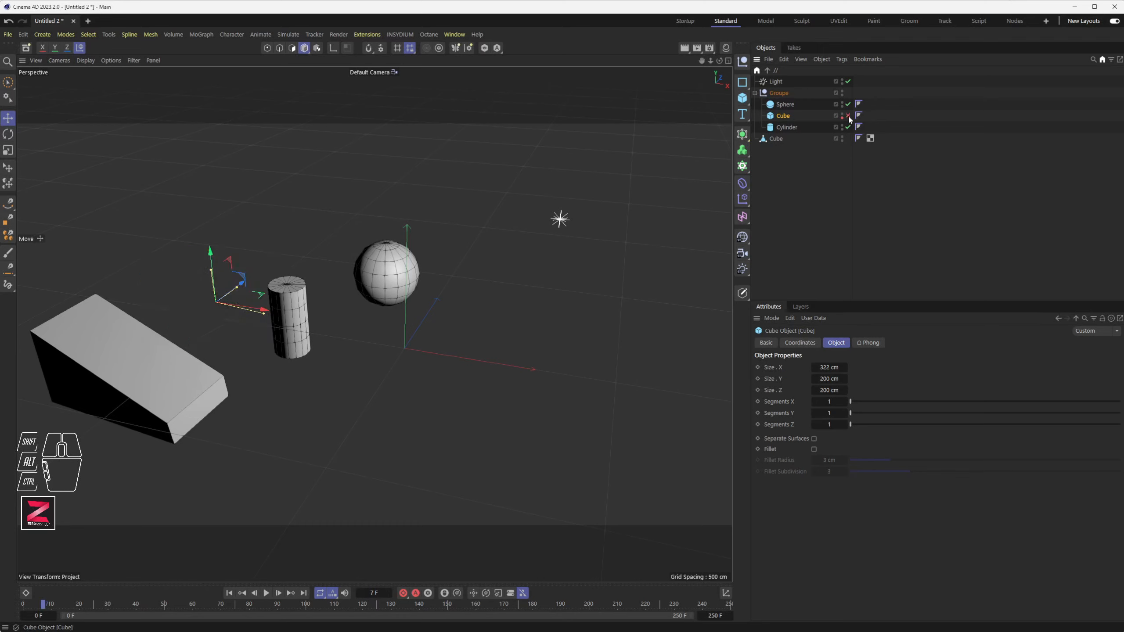
{"action": "left_click", "coordinate": [848, 117]}
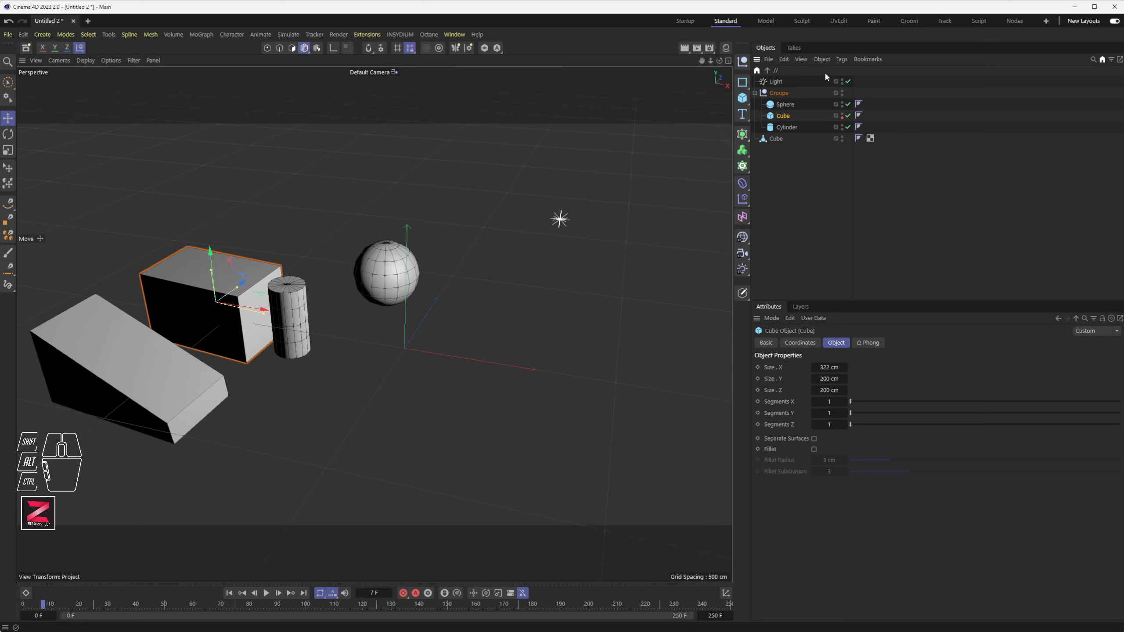
Step: Open a second Objects manager window, resize it, and unfold Groupe in it
{"action": "left_click", "coordinate": [1122, 61]}
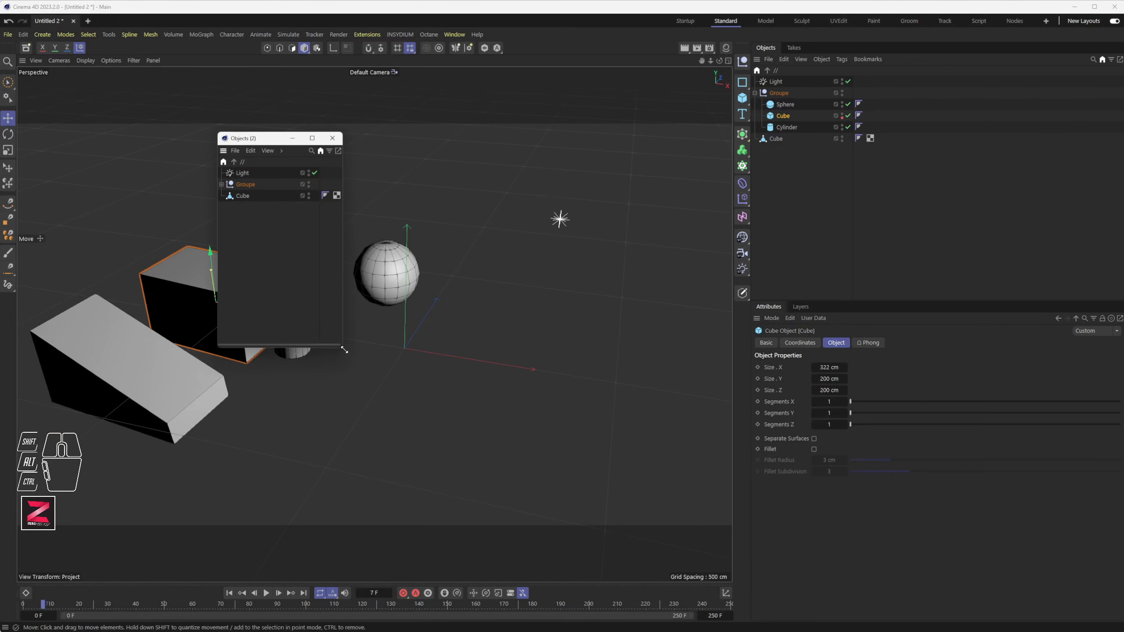
{"action": "left_click_drag", "start_coordinate": [344, 350], "coordinate": [567, 424]}
{"action": "left_click", "coordinate": [221, 184]}
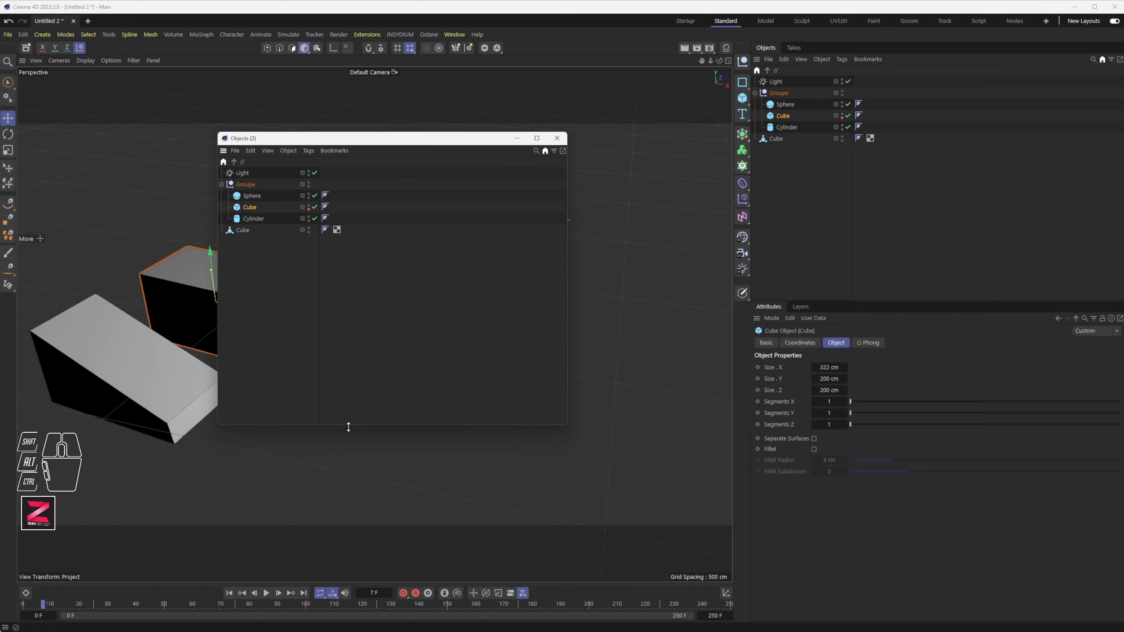
{"action": "left_click_drag", "start_coordinate": [348, 427], "coordinate": [348, 326]}
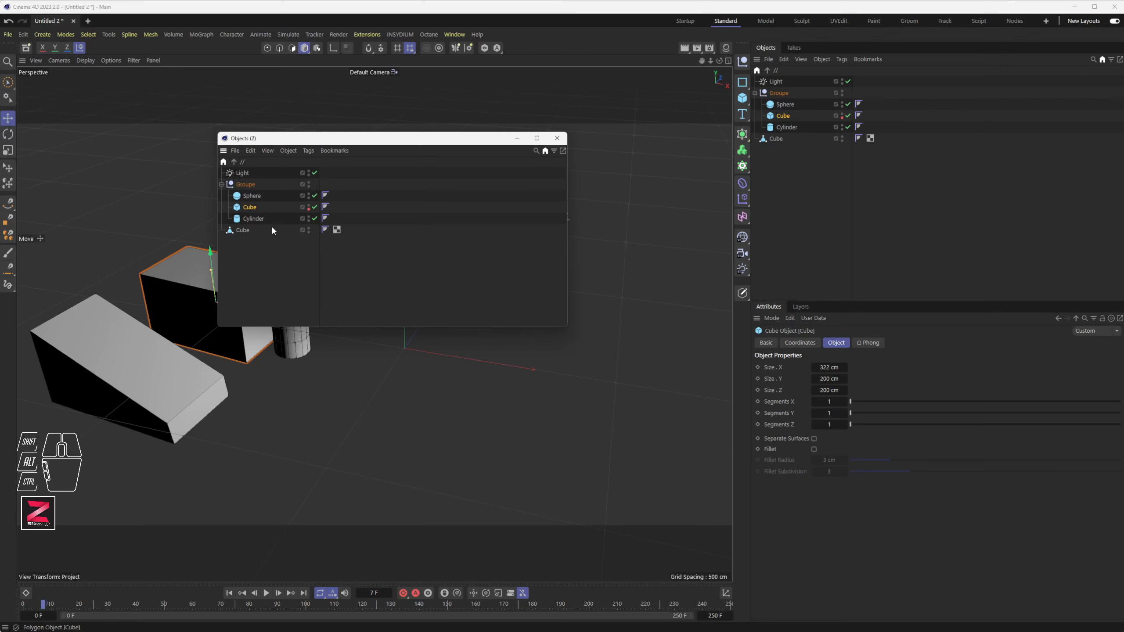
Step: Set Groupe as the root of the second Objects manager window
{"action": "left_click", "coordinate": [250, 186]}
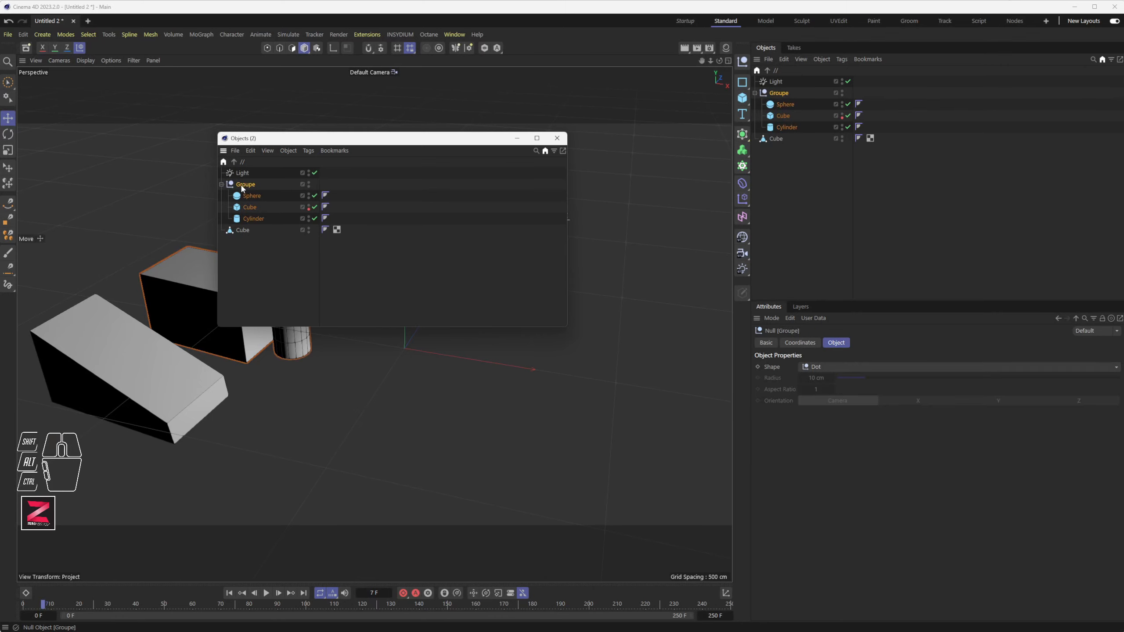
{"action": "left_click", "coordinate": [288, 151]}
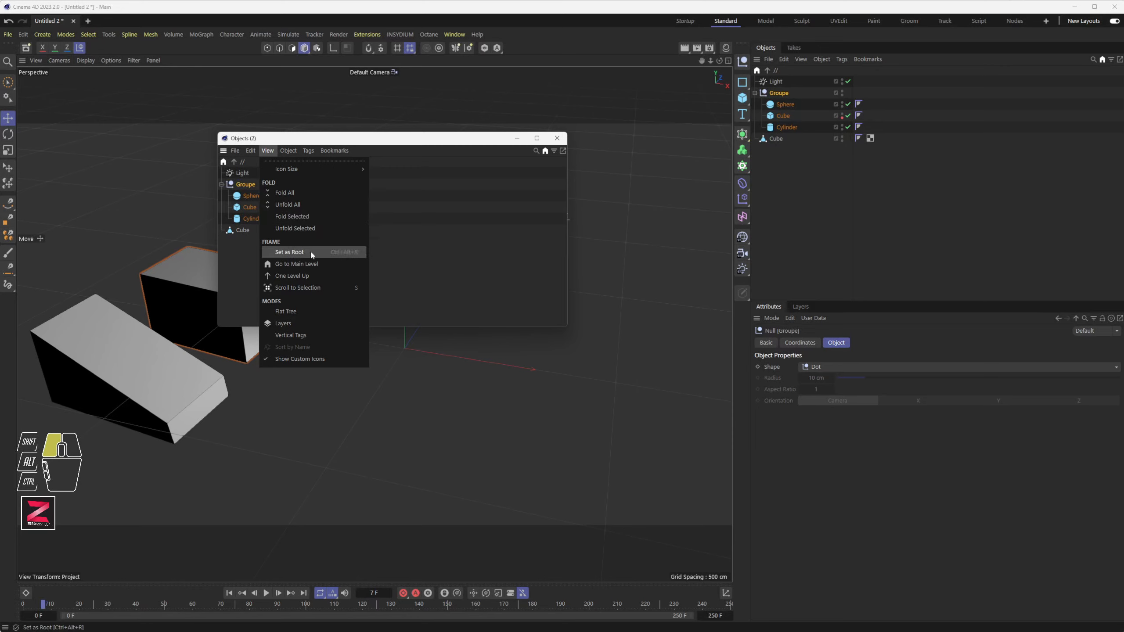
{"action": "left_click", "coordinate": [288, 252]}
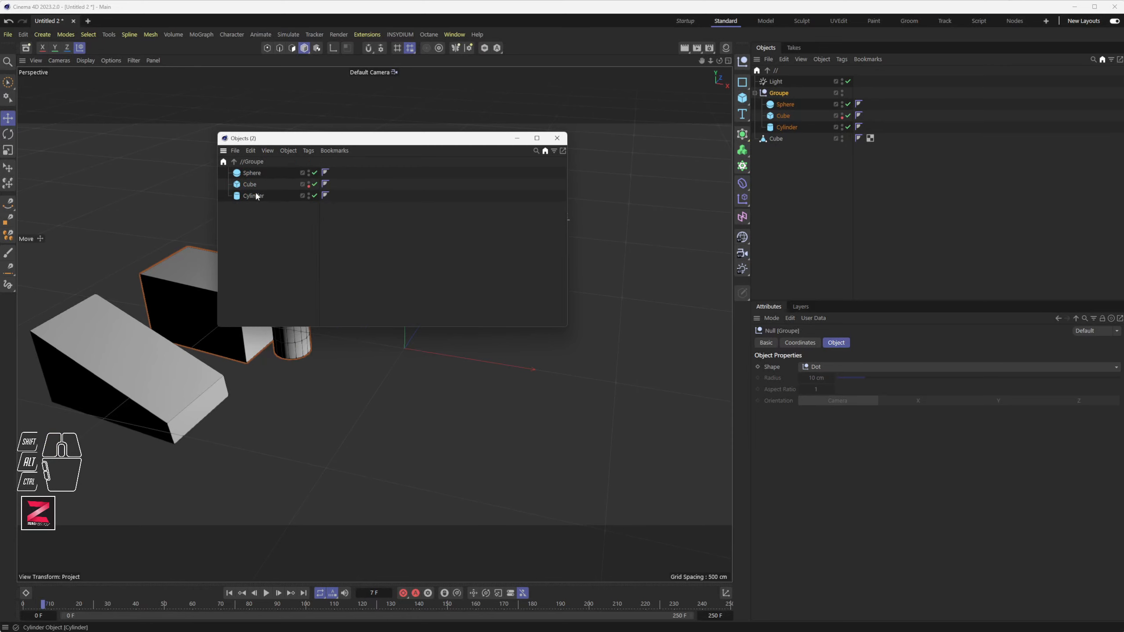
Step: Hide and show the path bar of the second Objects manager, and close that window
{"action": "left_click", "coordinate": [545, 152]}
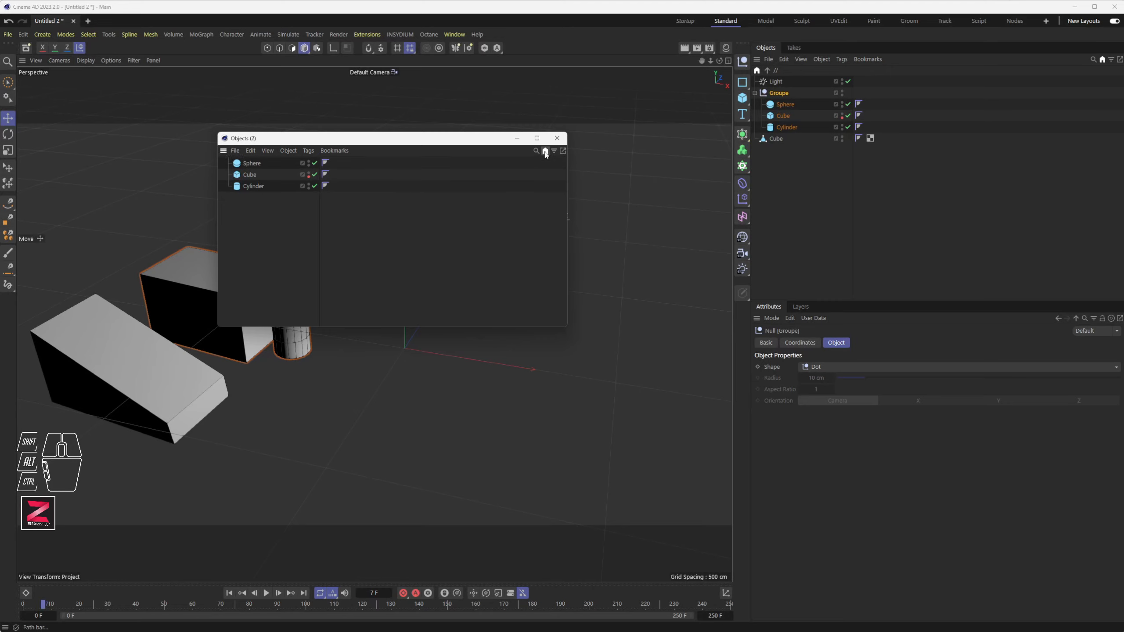
{"action": "left_click", "coordinate": [545, 151]}
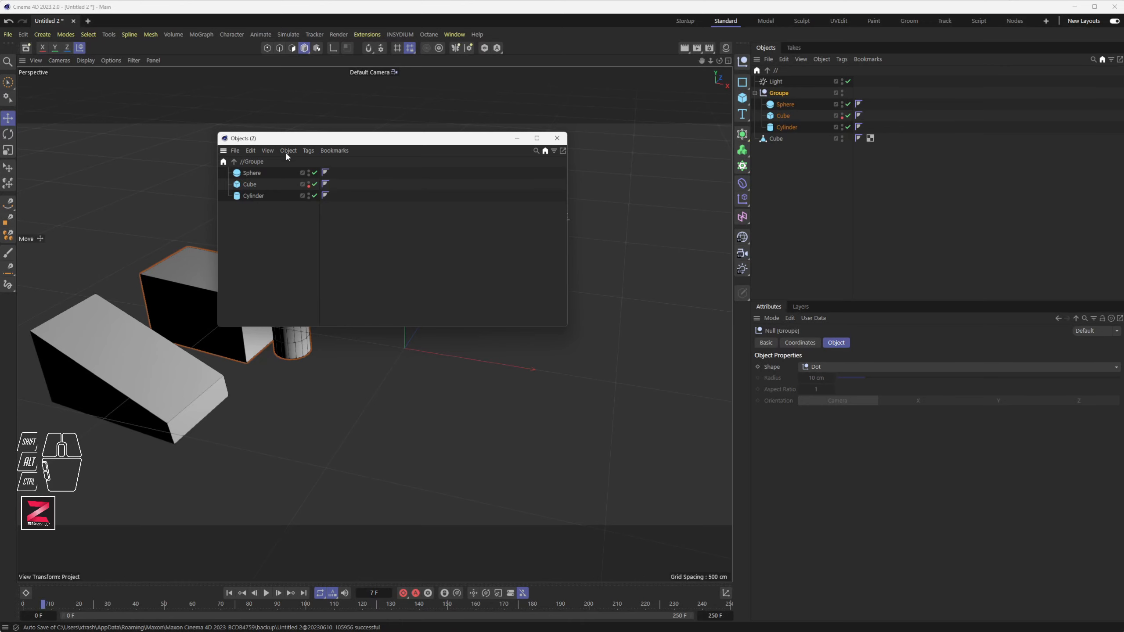
{"action": "left_click", "coordinate": [557, 140]}
Step: Inspect the Phong tags of the Sphere and Groupe's Cube and the editable Cube's UVW tag, and clear the selection
{"action": "left_click", "coordinate": [767, 149]}
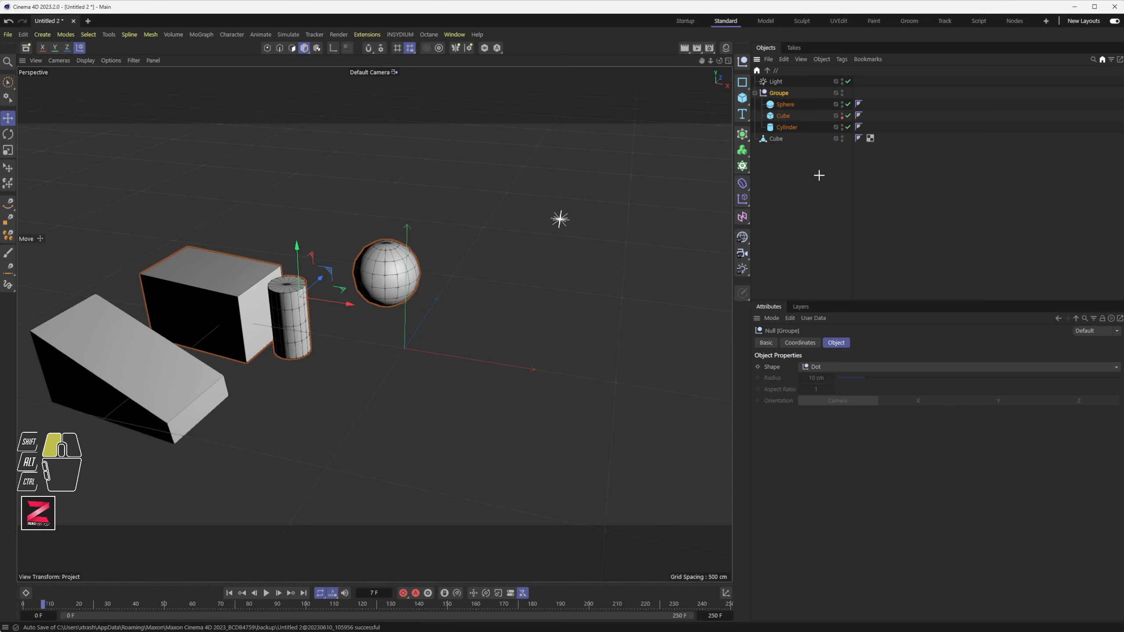
{"action": "left_click", "coordinate": [861, 104]}
{"action": "left_click", "coordinate": [859, 115]}
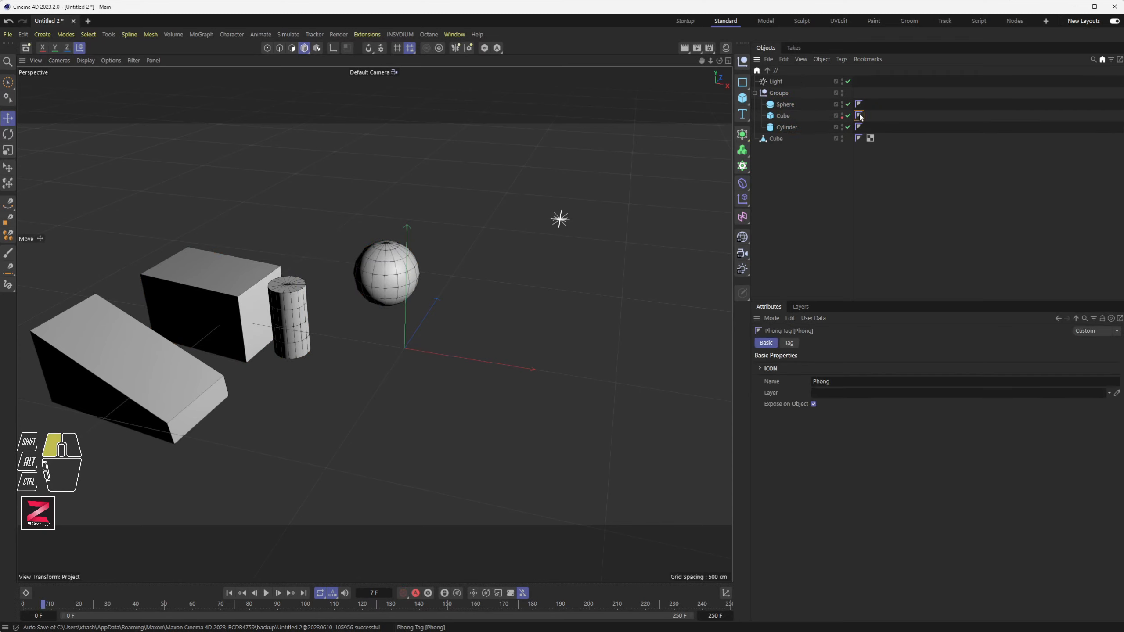
{"action": "left_click", "coordinate": [870, 138]}
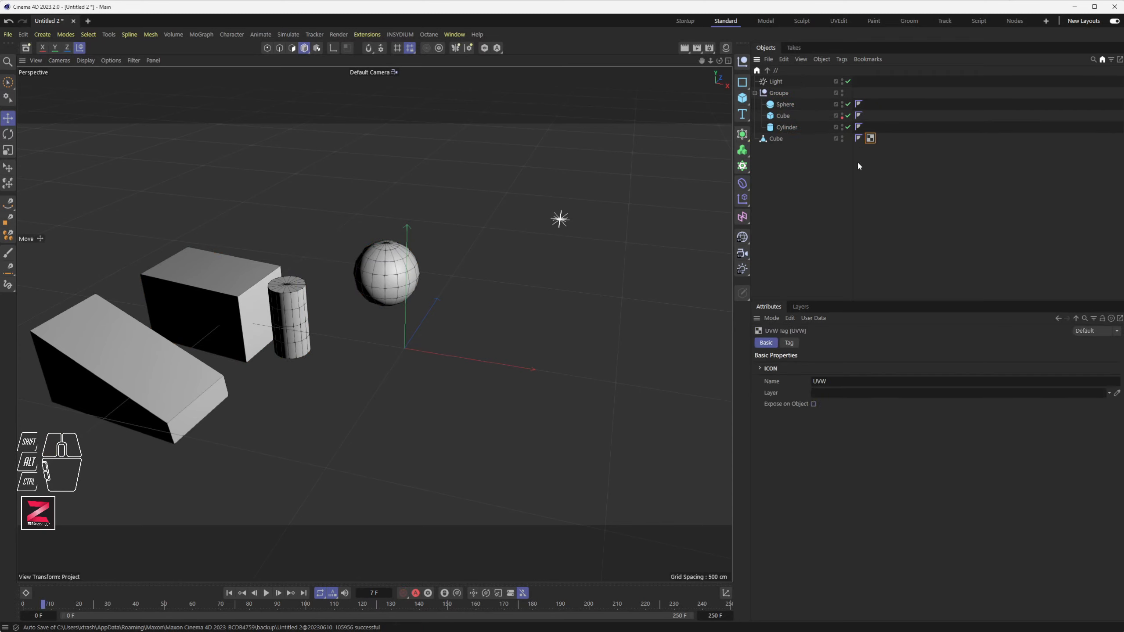
{"action": "left_click", "coordinate": [890, 153]}
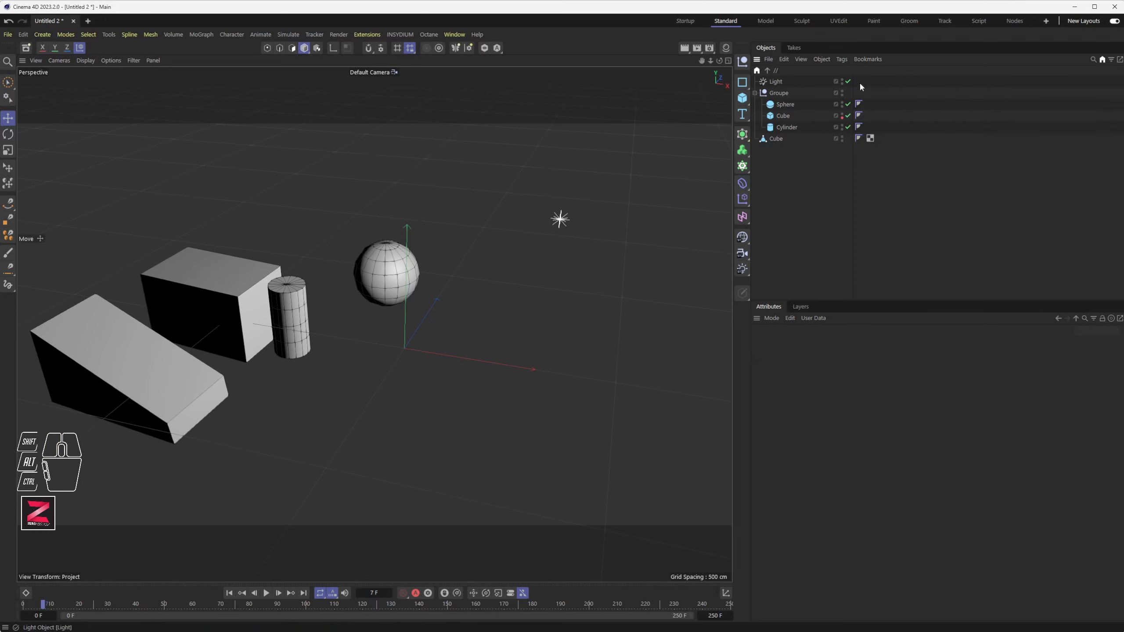
Step: Select the Sphere, the Light, and the Sphere again in turn
{"action": "left_click", "coordinate": [797, 105]}
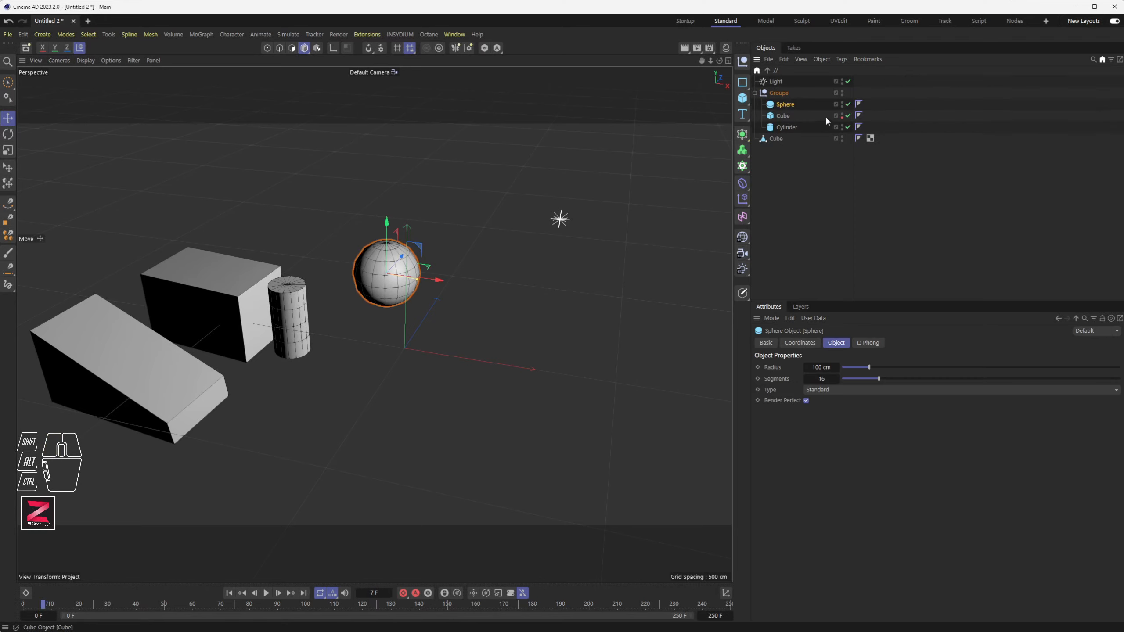
{"action": "left_click", "coordinate": [777, 83]}
{"action": "left_click", "coordinate": [783, 105]}
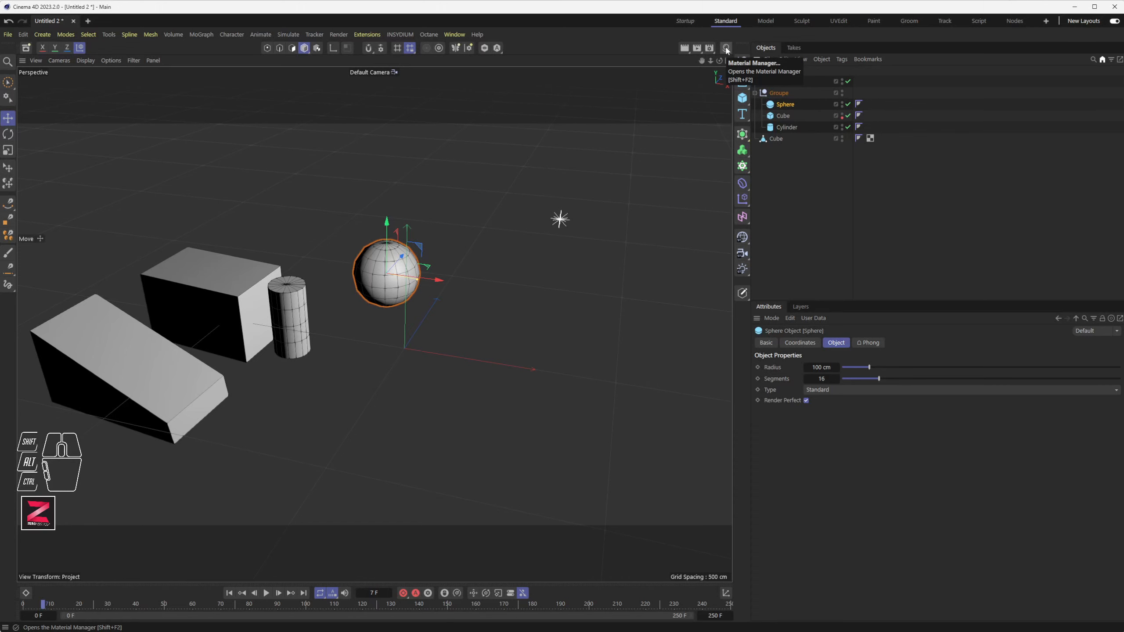
Step: Open the Material Manager and create a new material
{"action": "left_click", "coordinate": [451, 36]}
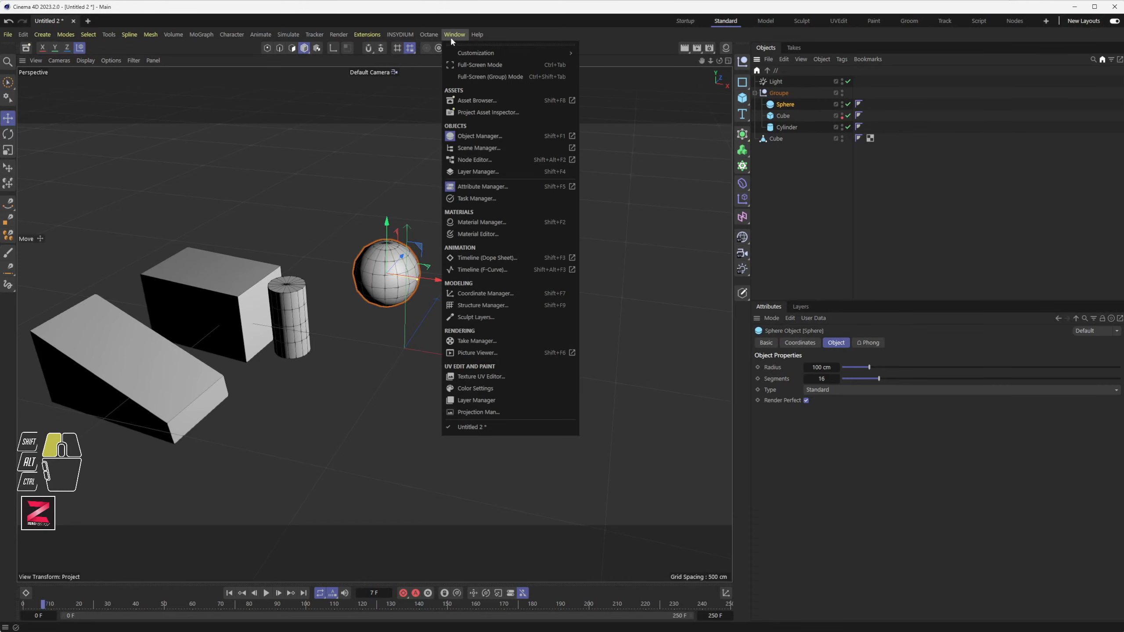
{"action": "left_click", "coordinate": [477, 222]}
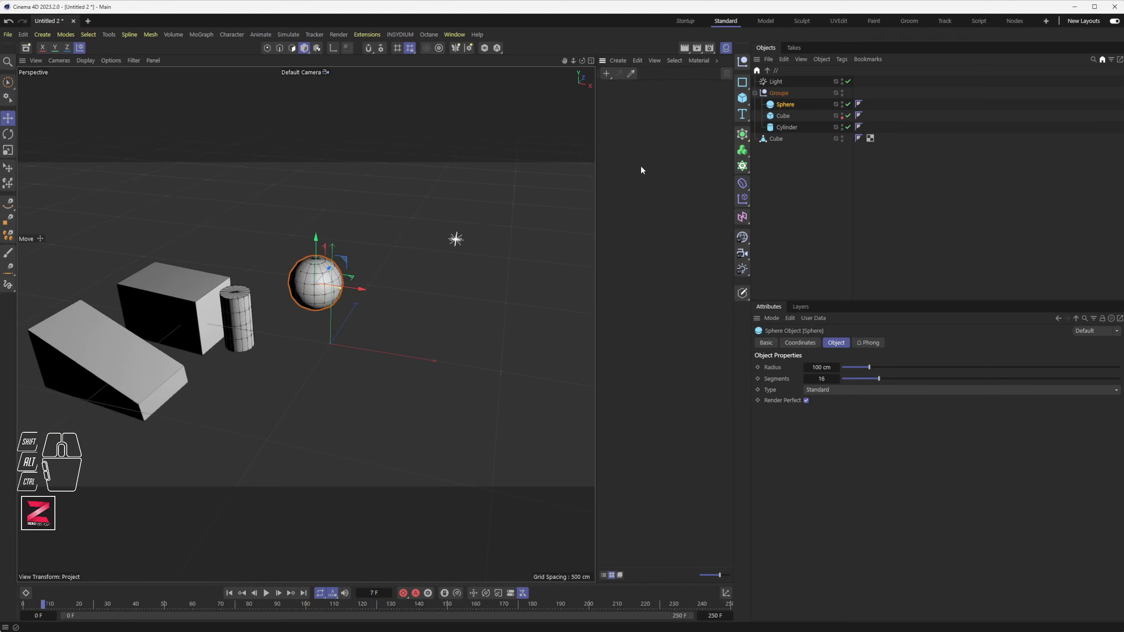
{"action": "left_click", "coordinate": [606, 73]}
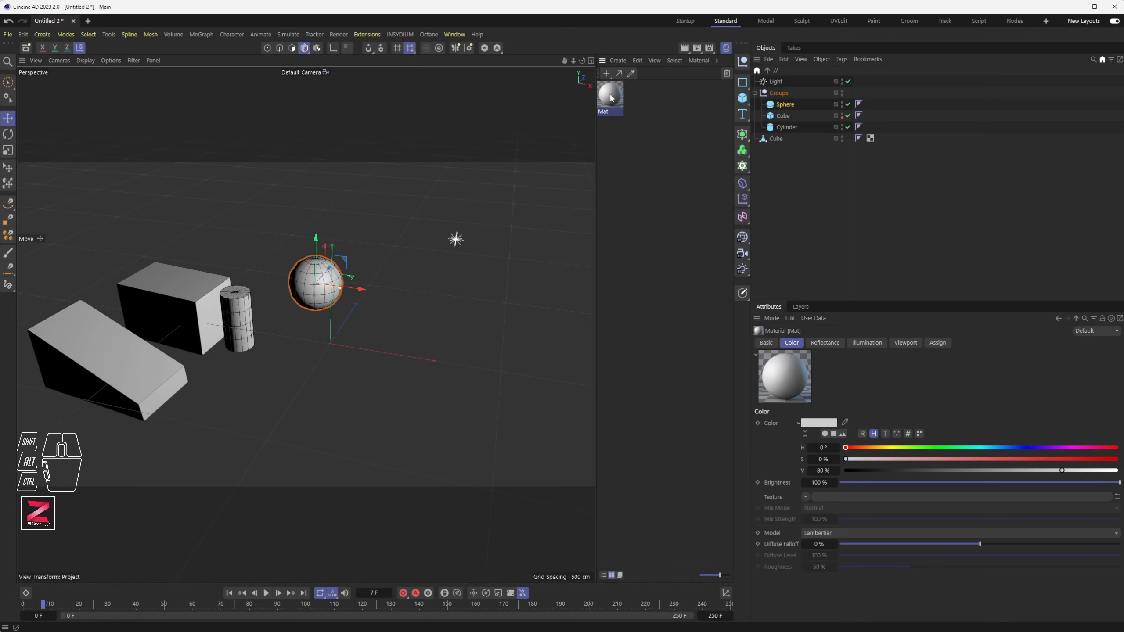
Step: Color the new material red with hue 350° and saturation 93%, and apply it to Groupe's Cube
{"action": "left_click_drag", "start_coordinate": [869, 448], "coordinate": [1108, 447]}
{"action": "left_click", "coordinate": [1102, 459]}
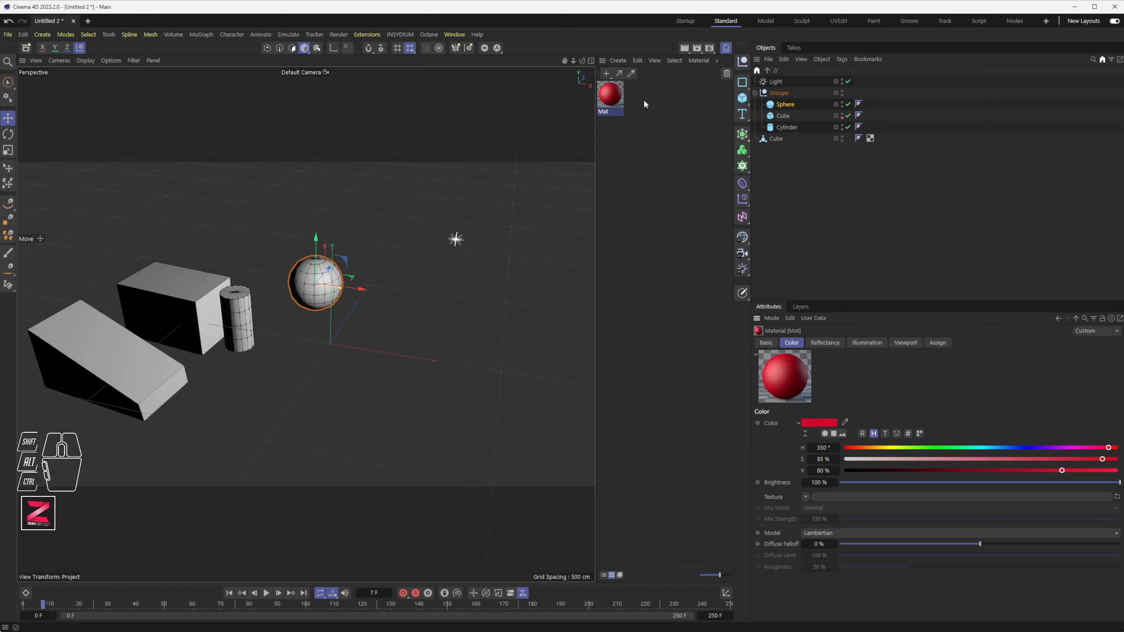
{"action": "left_click_drag", "start_coordinate": [611, 96], "coordinate": [785, 115]}
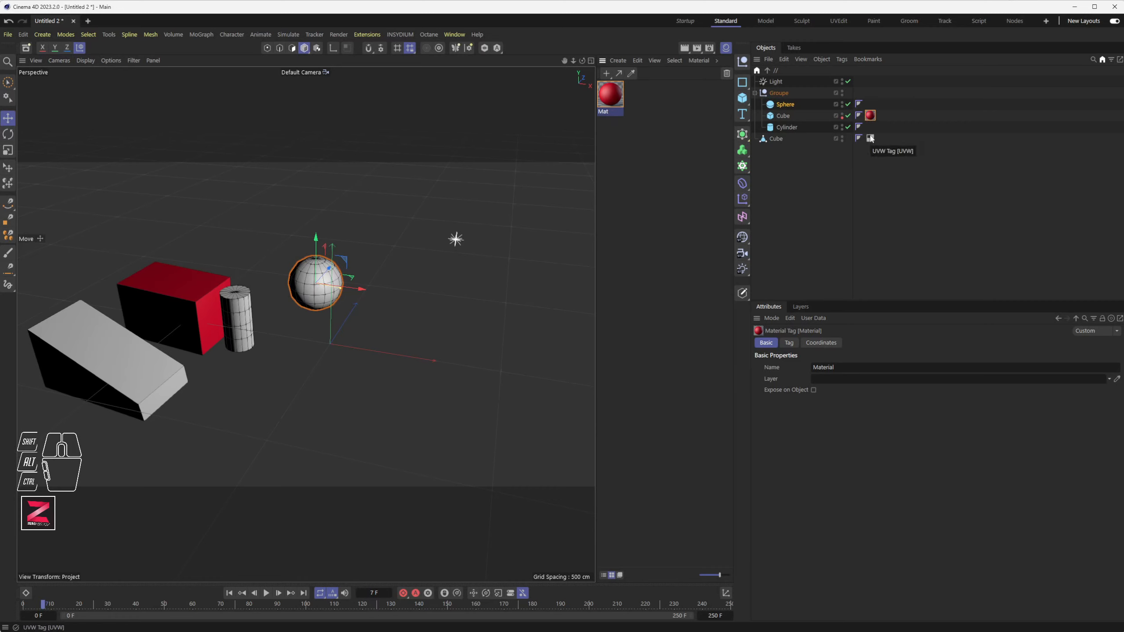
Step: Render the view and reset the renderer visibility of Groupe's Cube to default
{"action": "left_click", "coordinate": [684, 48]}
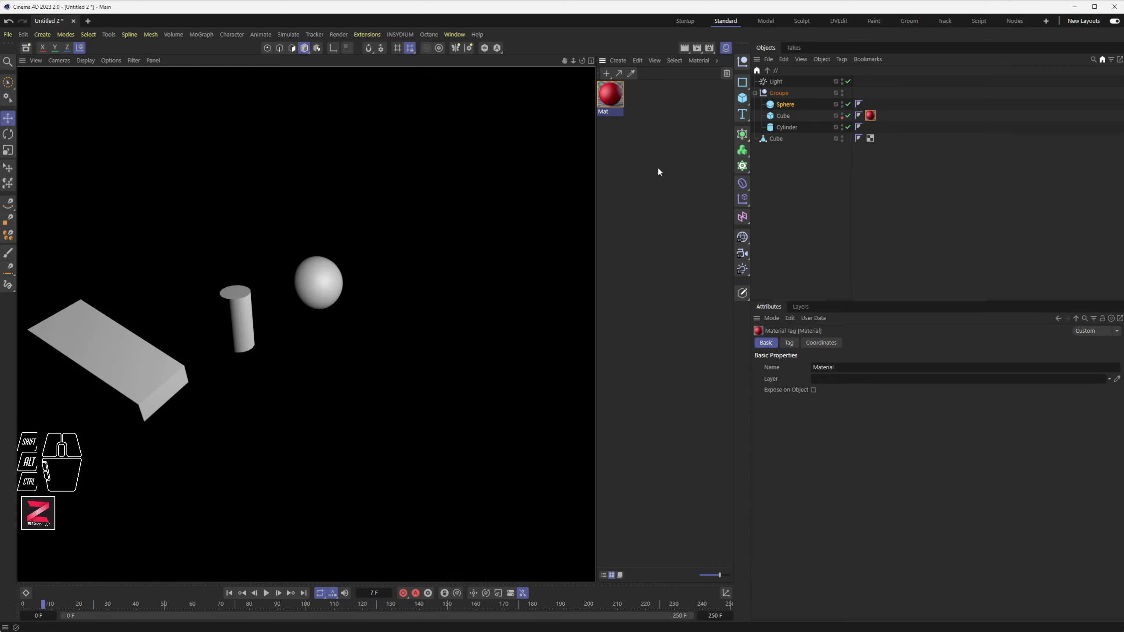
{"action": "left_click", "coordinate": [842, 118]}
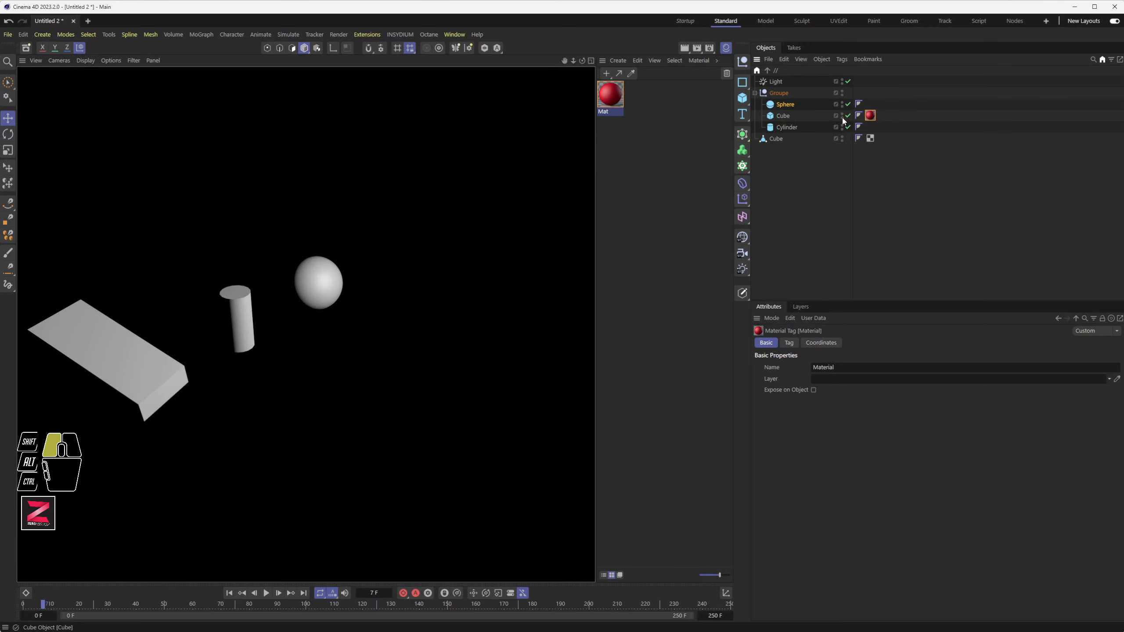
Step: Render the view again and select the material tag on Groupe's Cube
{"action": "left_click", "coordinate": [689, 52]}
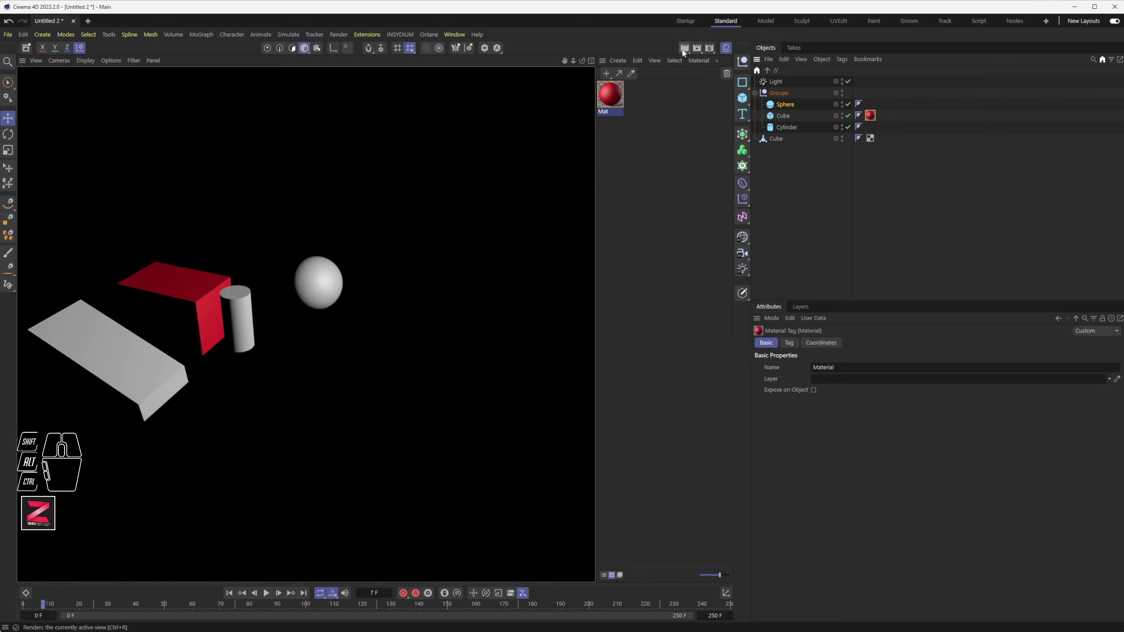
{"action": "left_click", "coordinate": [796, 171]}
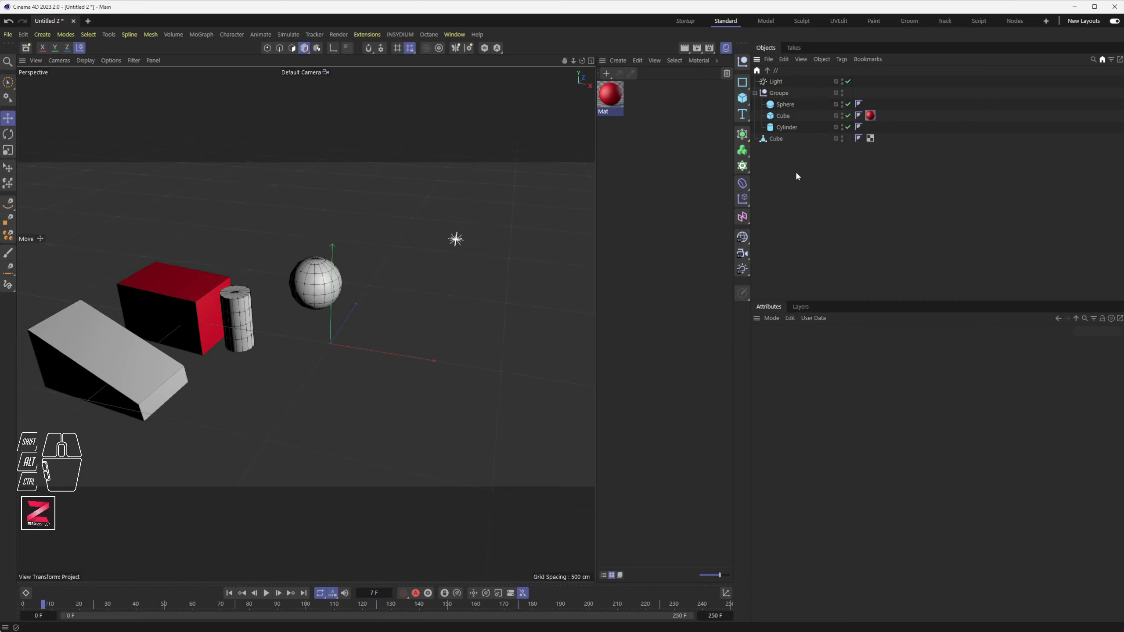
{"action": "left_click", "coordinate": [872, 115]}
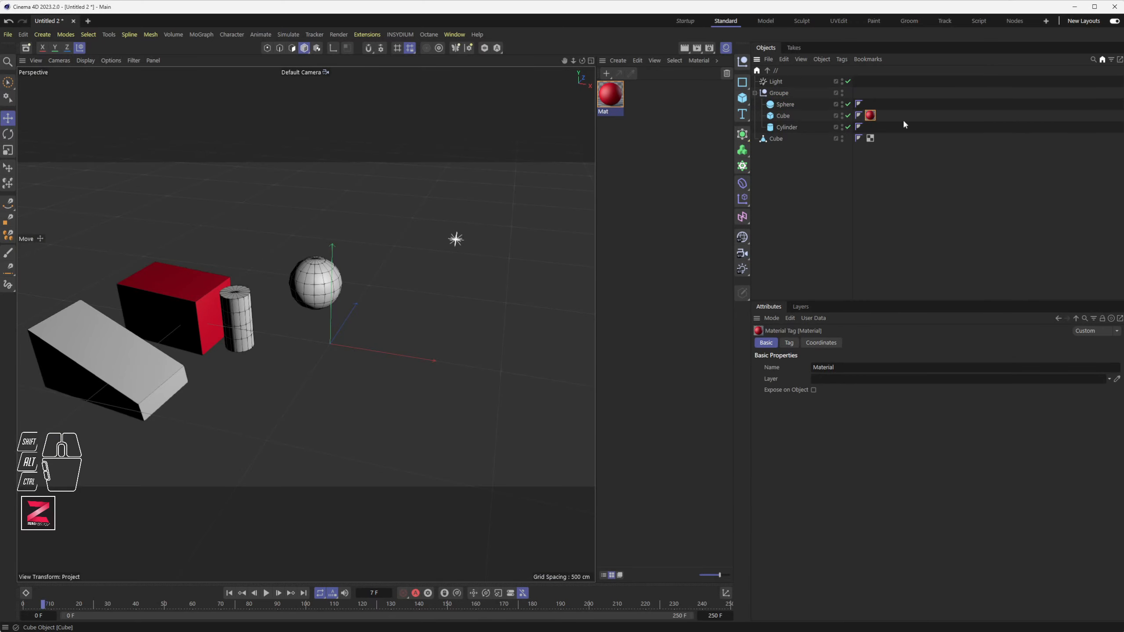
Step: Browse the available tag categories, including Other Tags, without adding a tag
{"action": "left_click", "coordinate": [842, 59]}
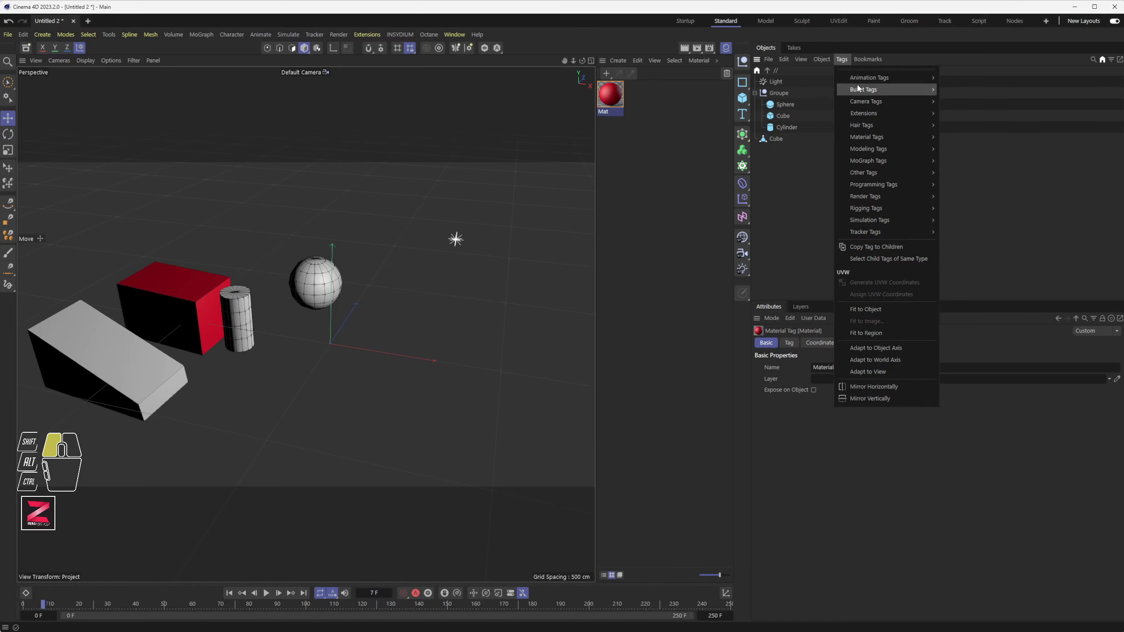
{"action": "mouse_move", "coordinate": [849, 172]}
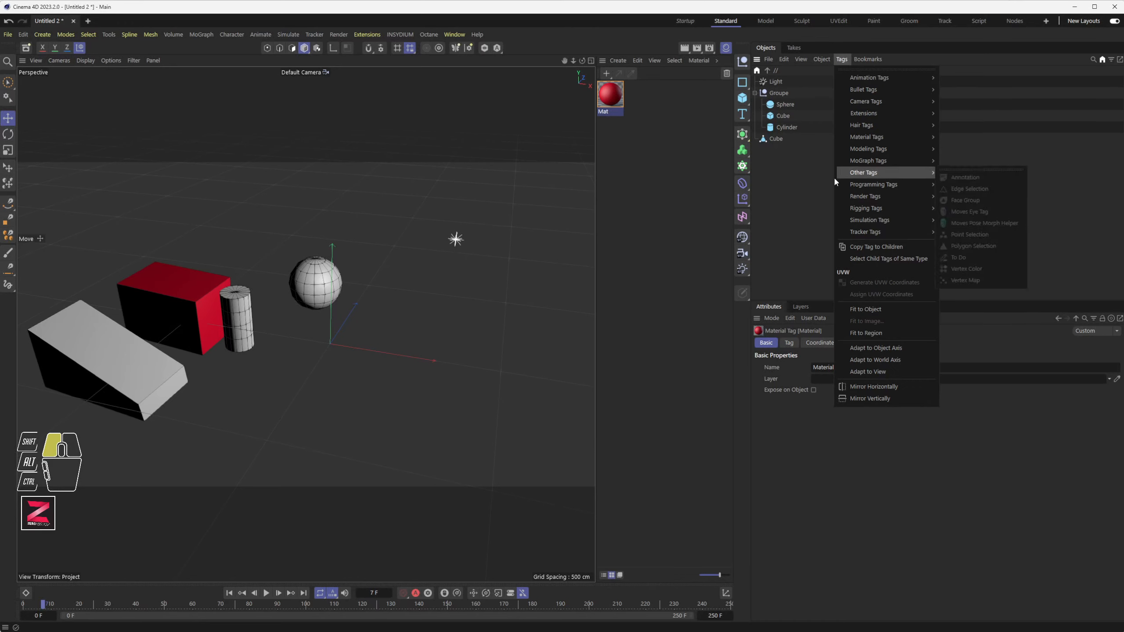
{"action": "left_click", "coordinate": [804, 186]}
Step: Add a Vibrate animation tag to the Cube inside Groupe
{"action": "left_click", "coordinate": [783, 116]}
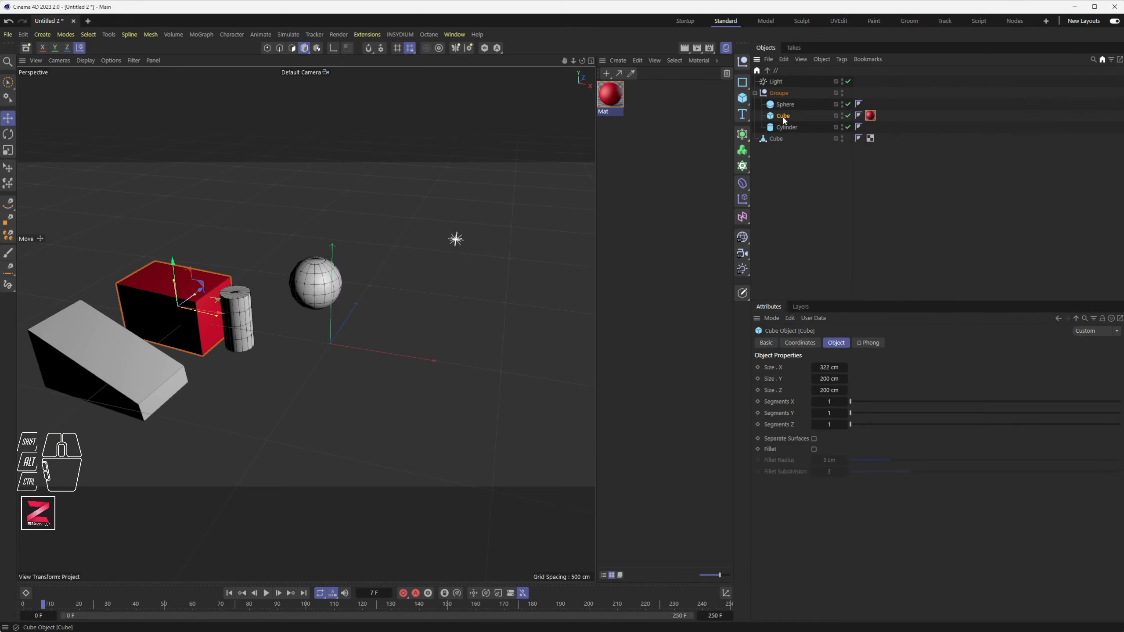
{"action": "right_click", "coordinate": [783, 120]}
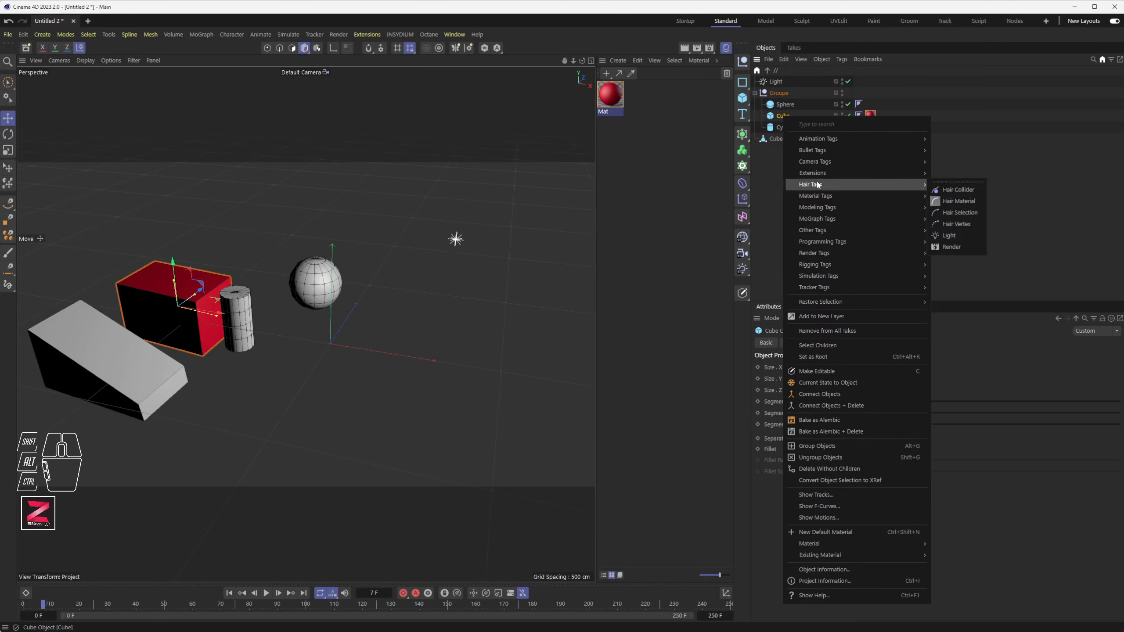
{"action": "mouse_move", "coordinate": [855, 137]}
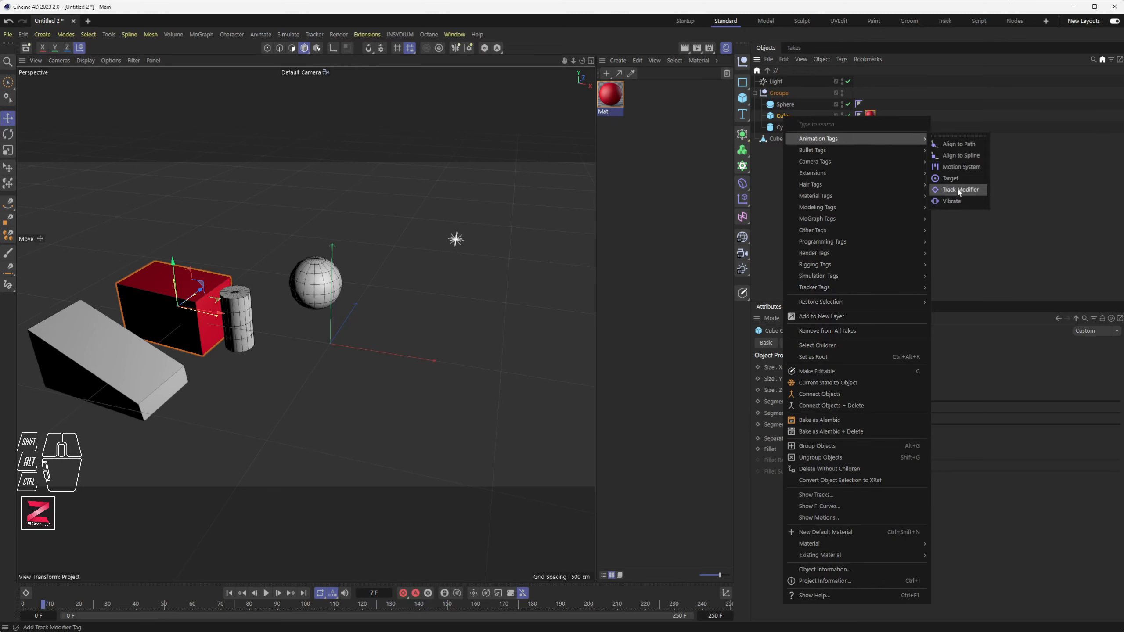
{"action": "left_click", "coordinate": [955, 202]}
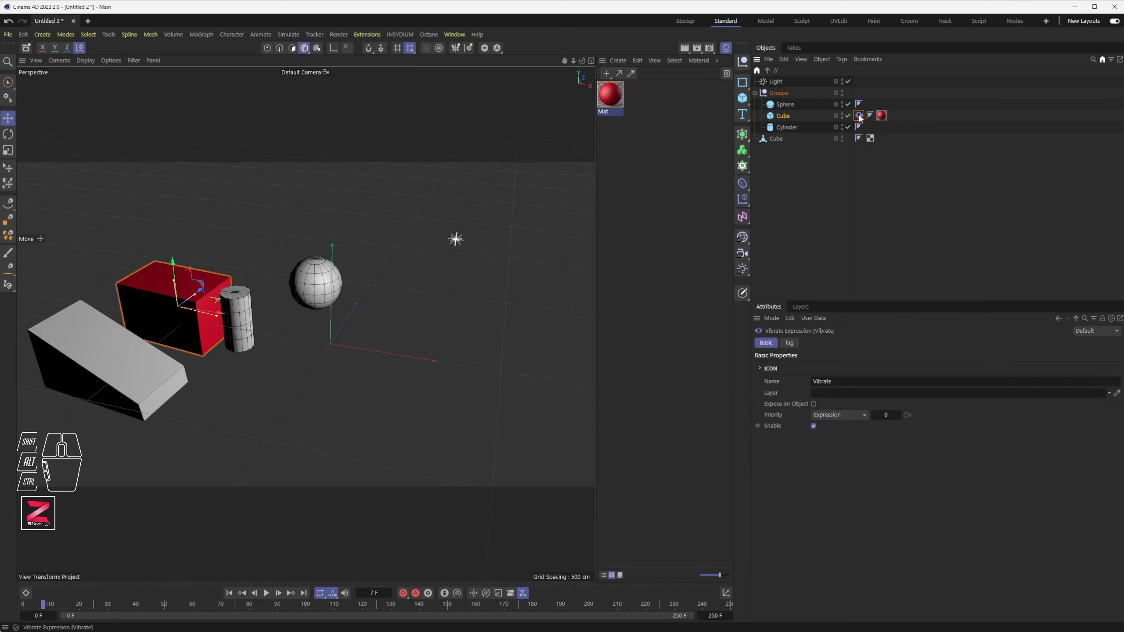
Step: Enable position vibration on the Vibrate tag with amplitudes of 199 cm in X and 83 cm in Y
{"action": "left_click", "coordinate": [790, 344]}
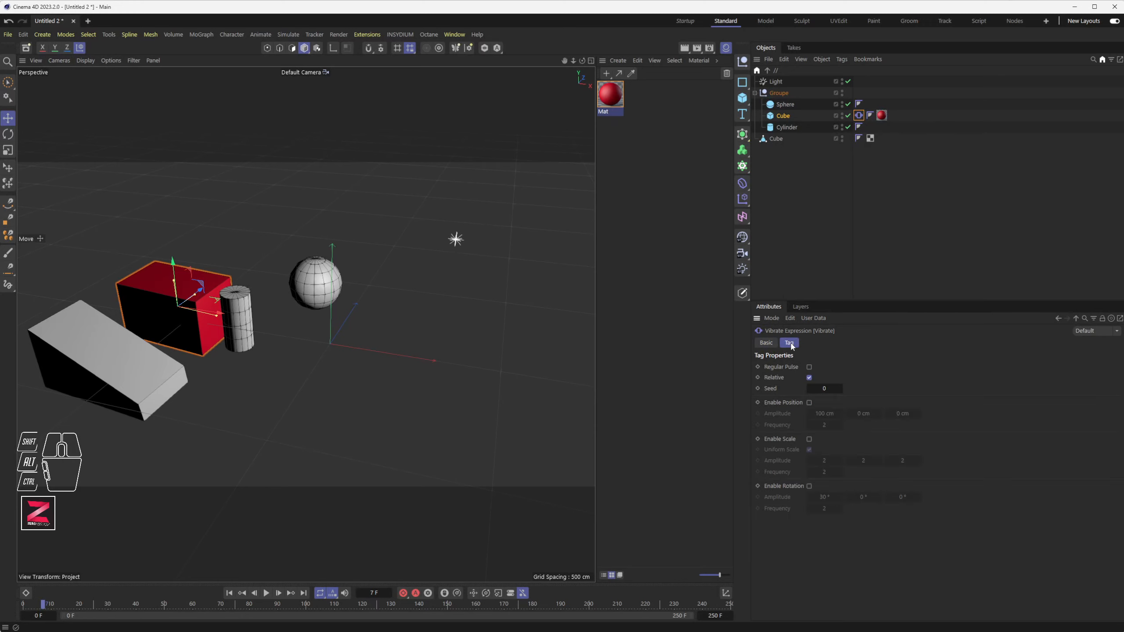
{"action": "left_click", "coordinate": [809, 403]}
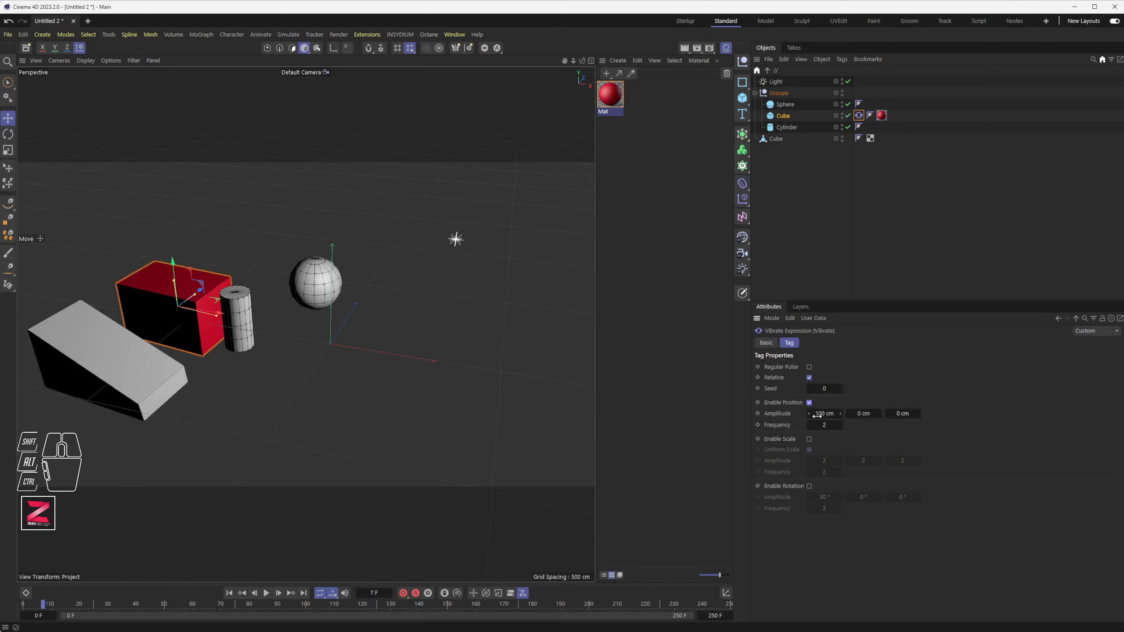
{"action": "left_click_drag", "start_coordinate": [828, 415], "coordinate": [884, 416]}
Step: Play the animation from the first frame to preview the Cube's vibration, and stop it
{"action": "left_click", "coordinate": [229, 593]}
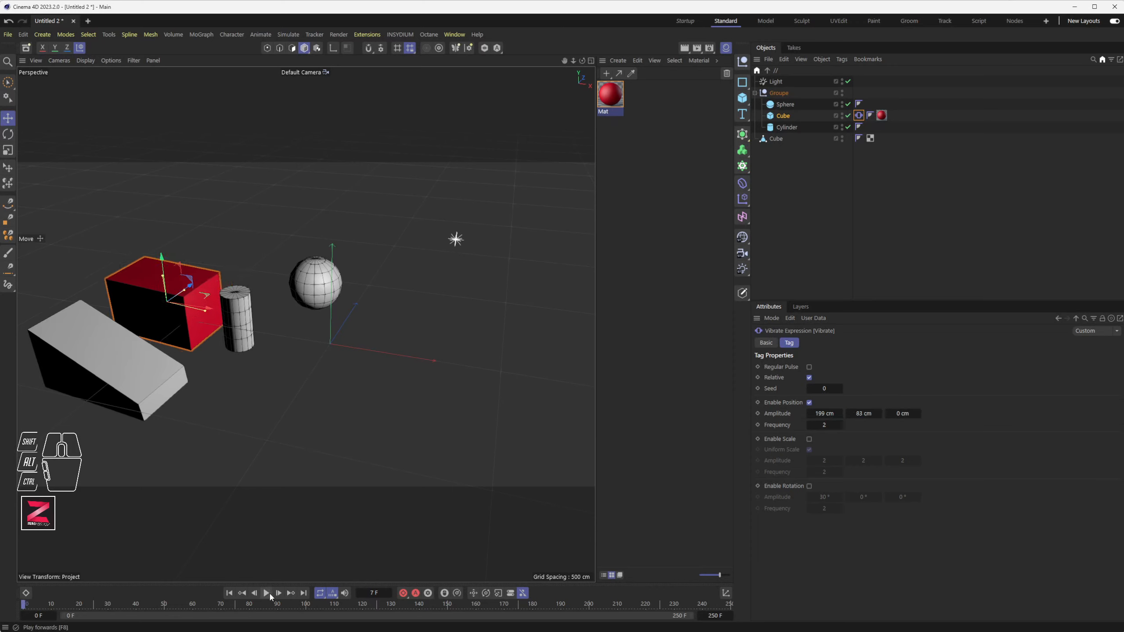
{"action": "left_click", "coordinate": [268, 593]}
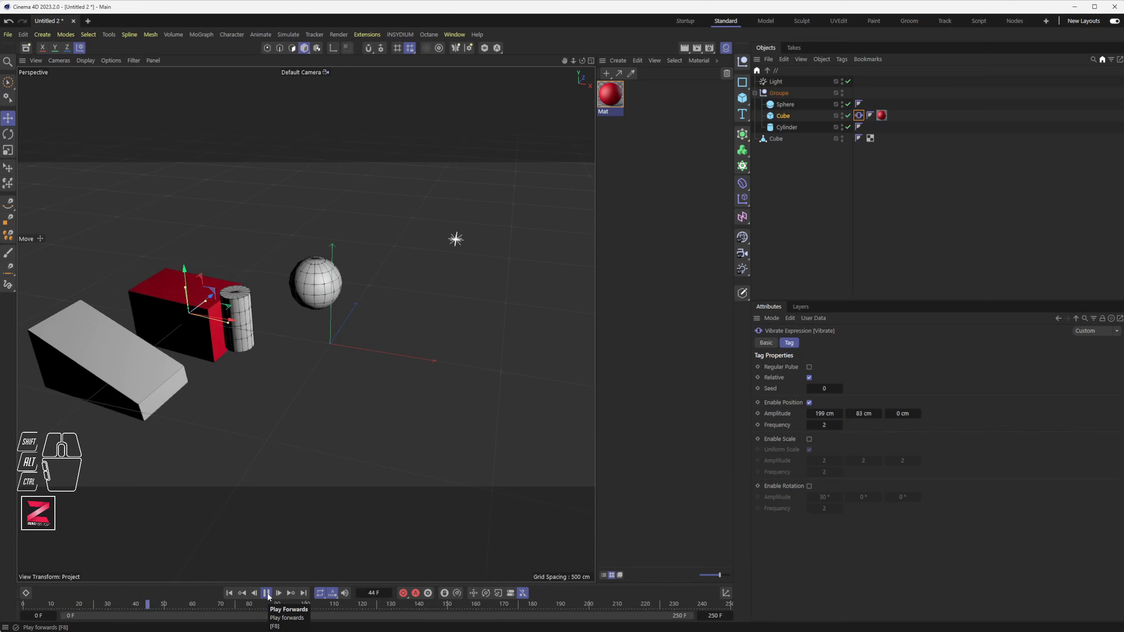
{"action": "left_click", "coordinate": [267, 594]}
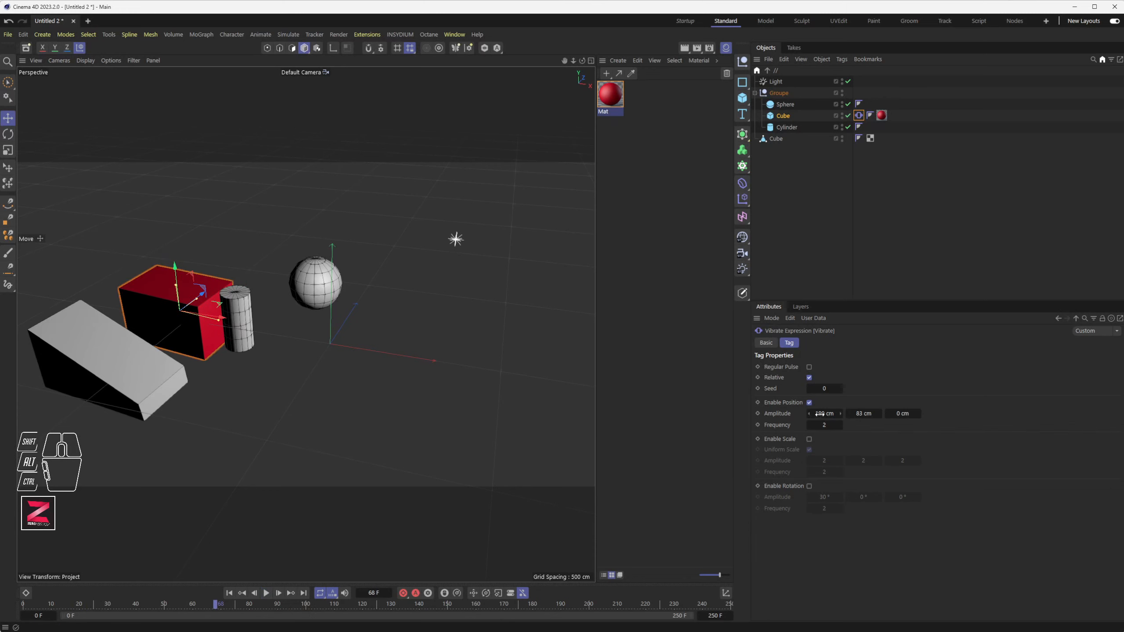
Step: Set the Vibrate tag's X position amplitude to 467 cm and preview the motion
{"action": "mouse_move", "coordinate": [818, 413]}
{"action": "left_mouse_down"}
{"action": "mouse_move", "coordinate": [845, 414]}
{"action": "mouse_move", "coordinate": [816, 410]}
{"action": "left_mouse_up"}
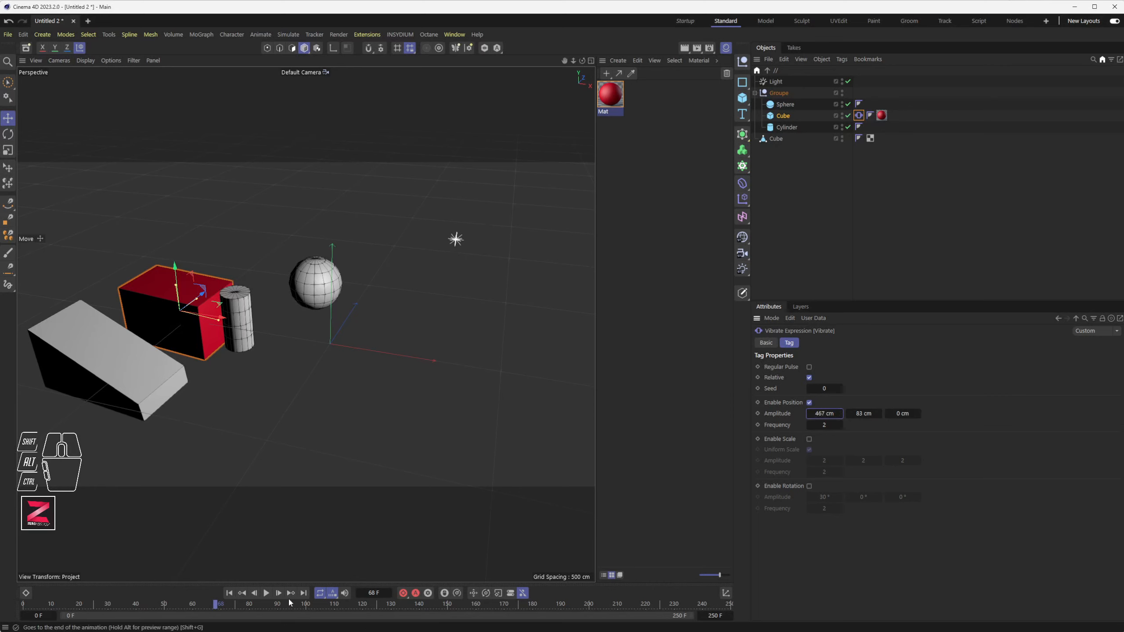
{"action": "left_click", "coordinate": [266, 594]}
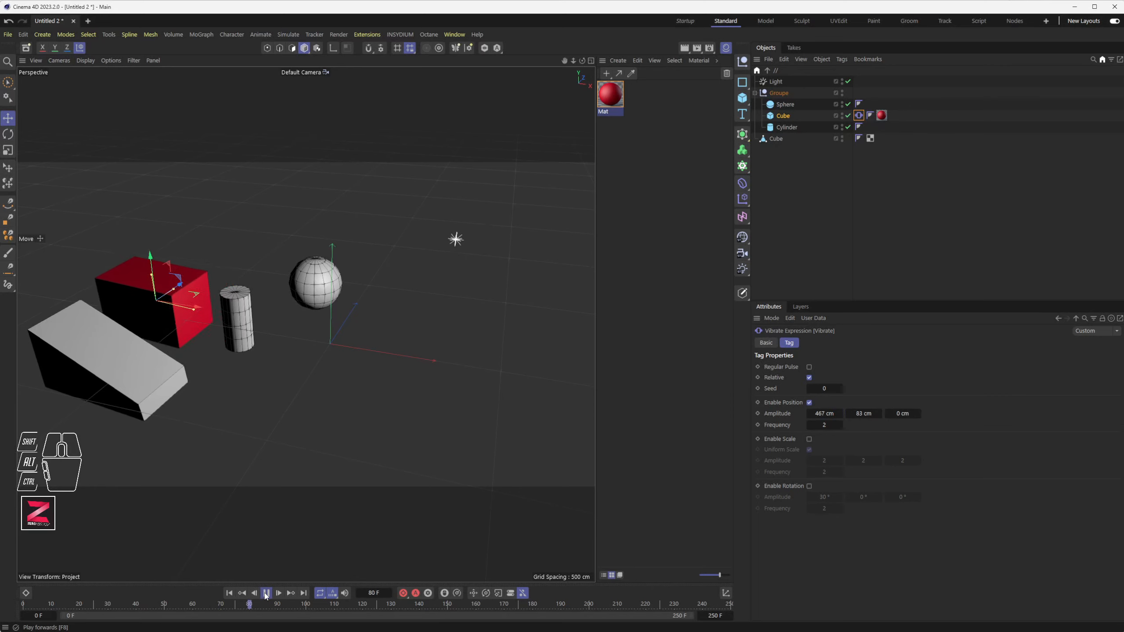
{"action": "left_click", "coordinate": [266, 594]}
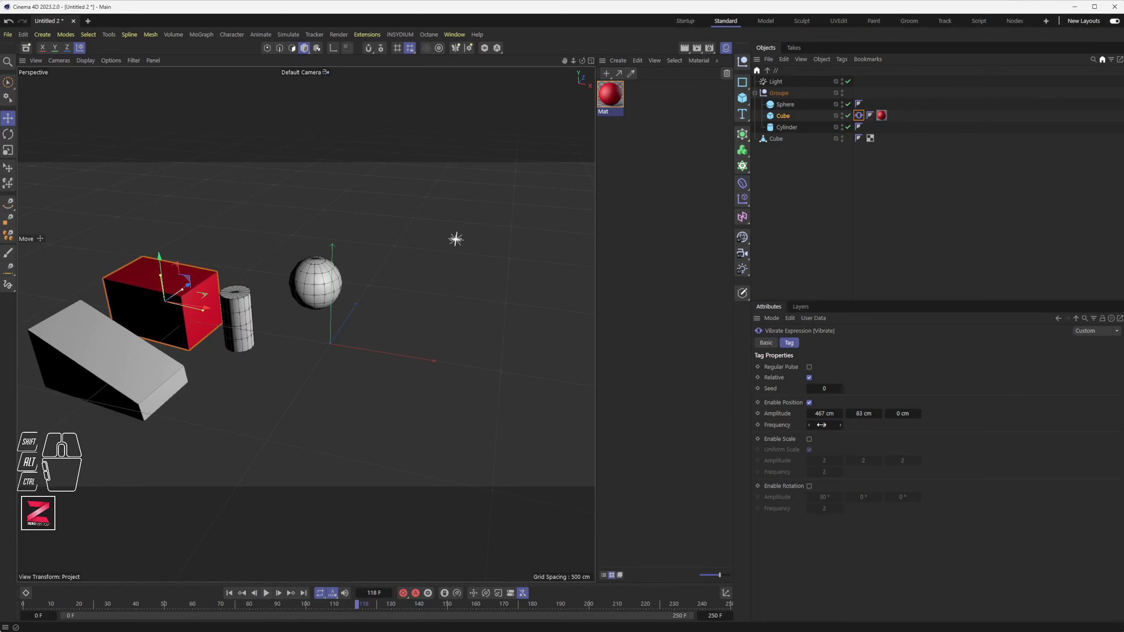
Step: Increase the Vibrate tag's X position amplitude to 1096 cm and preview the motion
{"action": "left_click_drag", "start_coordinate": [824, 413], "coordinate": [826, 413]}
{"action": "left_click", "coordinate": [266, 593]}
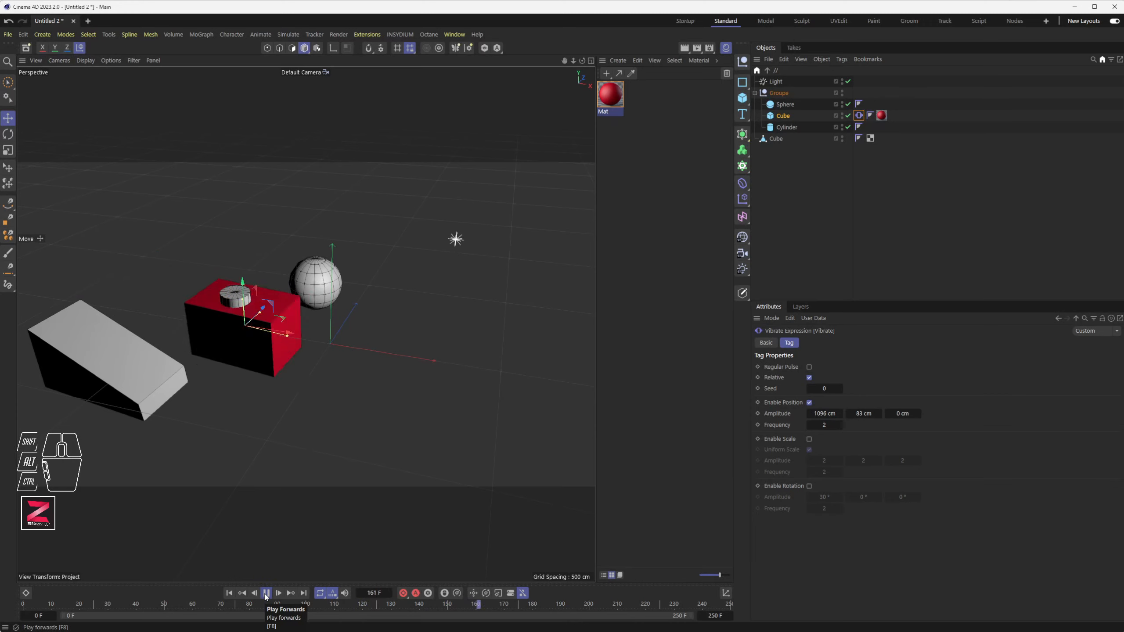
{"action": "left_click", "coordinate": [266, 594]}
Step: Set the position vibration frequency to 1 and play the animation
{"action": "left_click", "coordinate": [825, 427]}
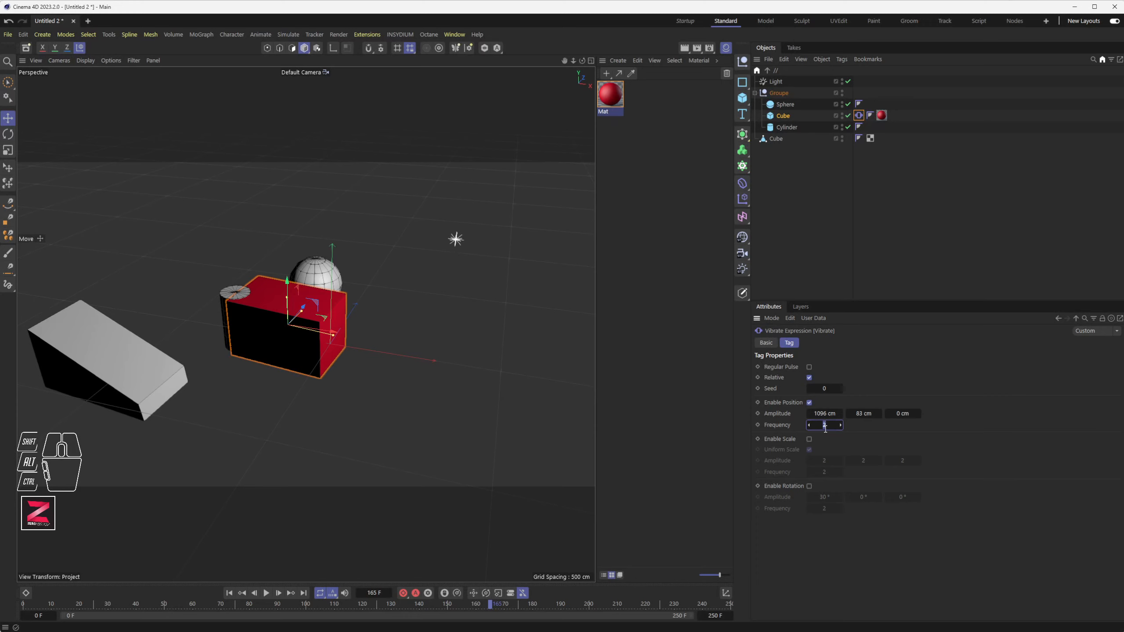
{"action": "type", "text": "1"}
{"action": "key", "text": "Return"}
{"action": "left_click", "coordinate": [266, 593]}
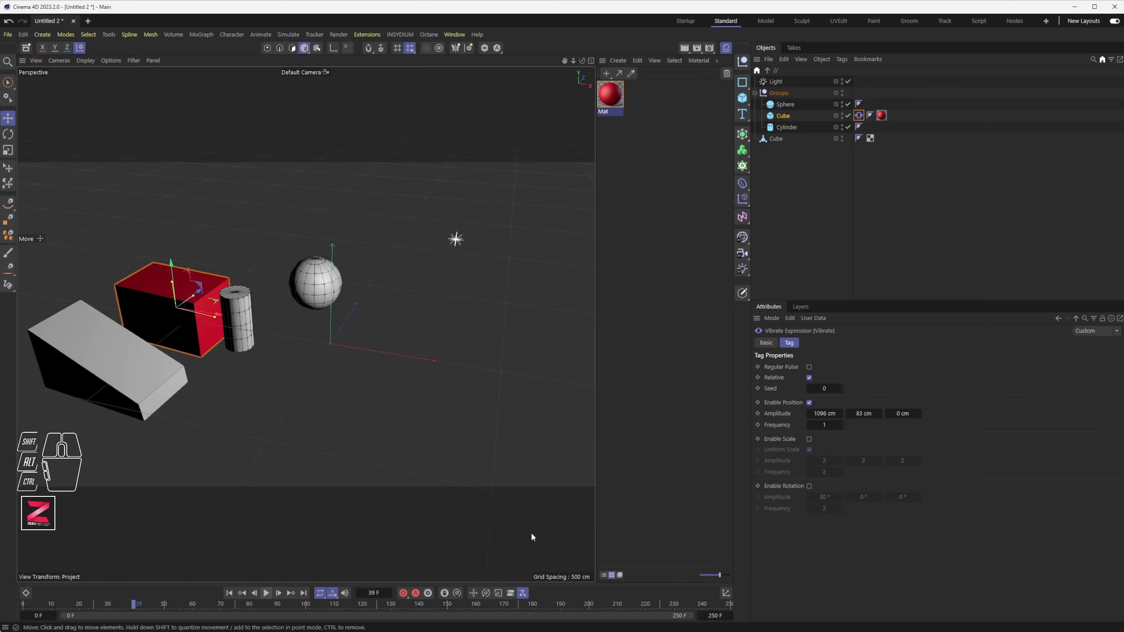
Step: Lower the position vibration frequency to 0.5 and preview the slower motion
{"action": "left_click", "coordinate": [825, 426]}
{"action": "type", "text": "0.5"}
{"action": "key", "text": "Return"}
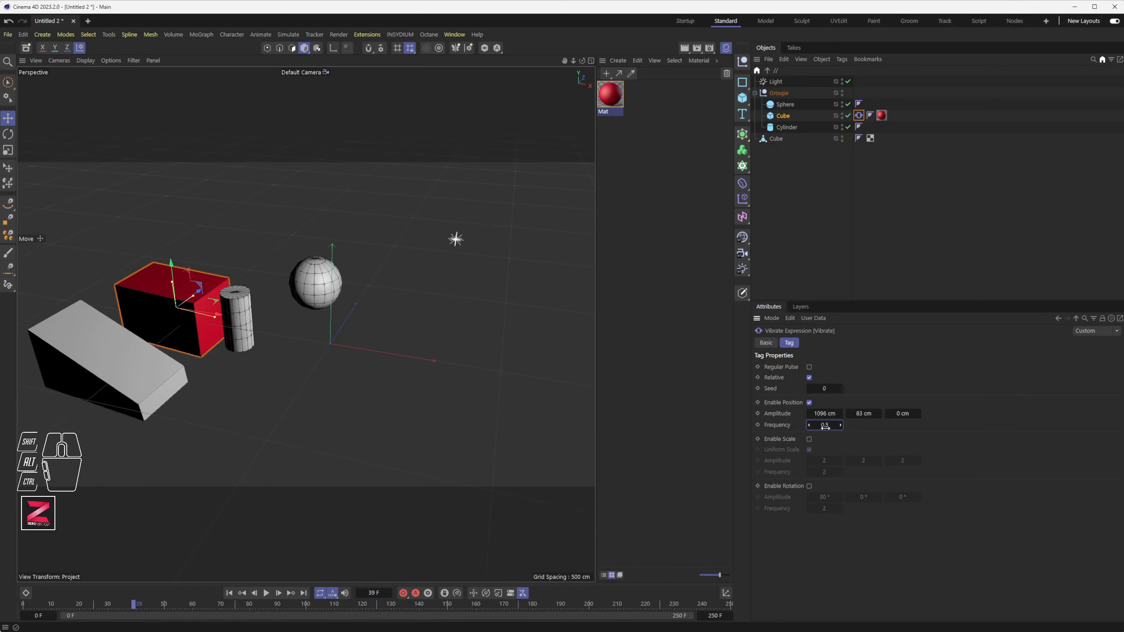
{"action": "left_click", "coordinate": [267, 593]}
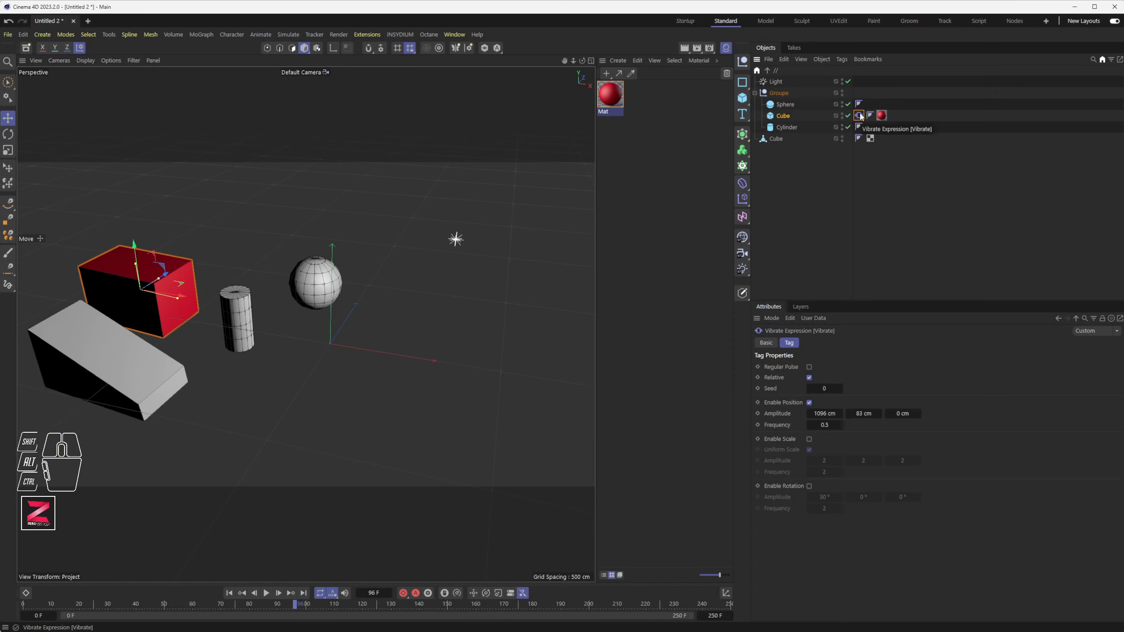
Step: Disable position vibration on the Vibrate tag, enable scale vibration instead, and preview the animation
{"action": "left_click", "coordinate": [808, 403]}
{"action": "left_click", "coordinate": [809, 439]}
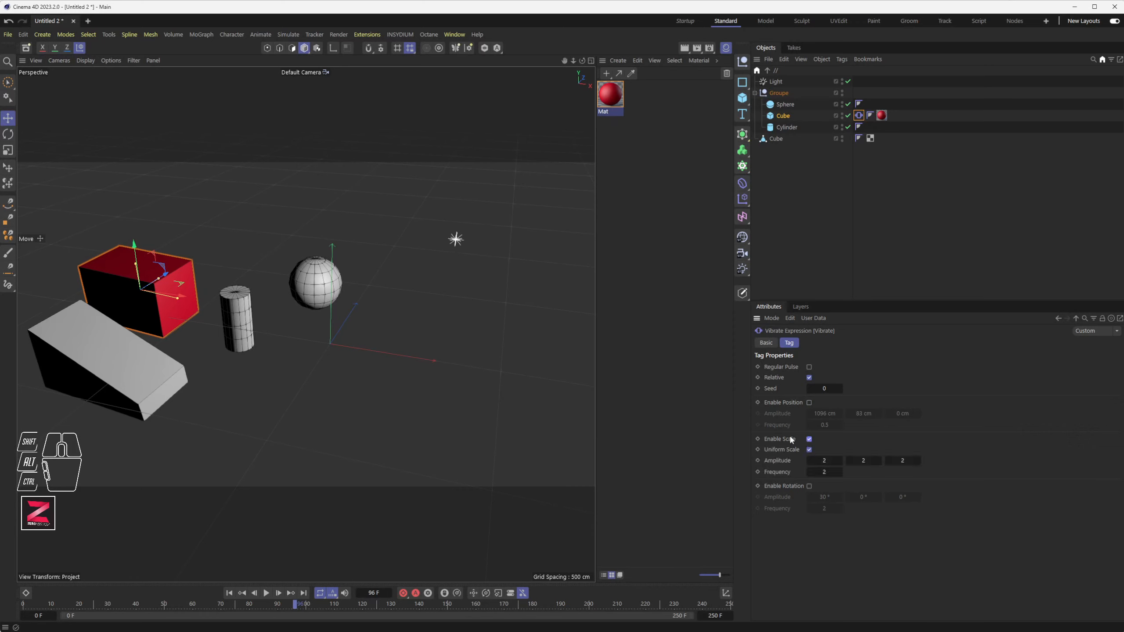
{"action": "left_click", "coordinate": [266, 593]}
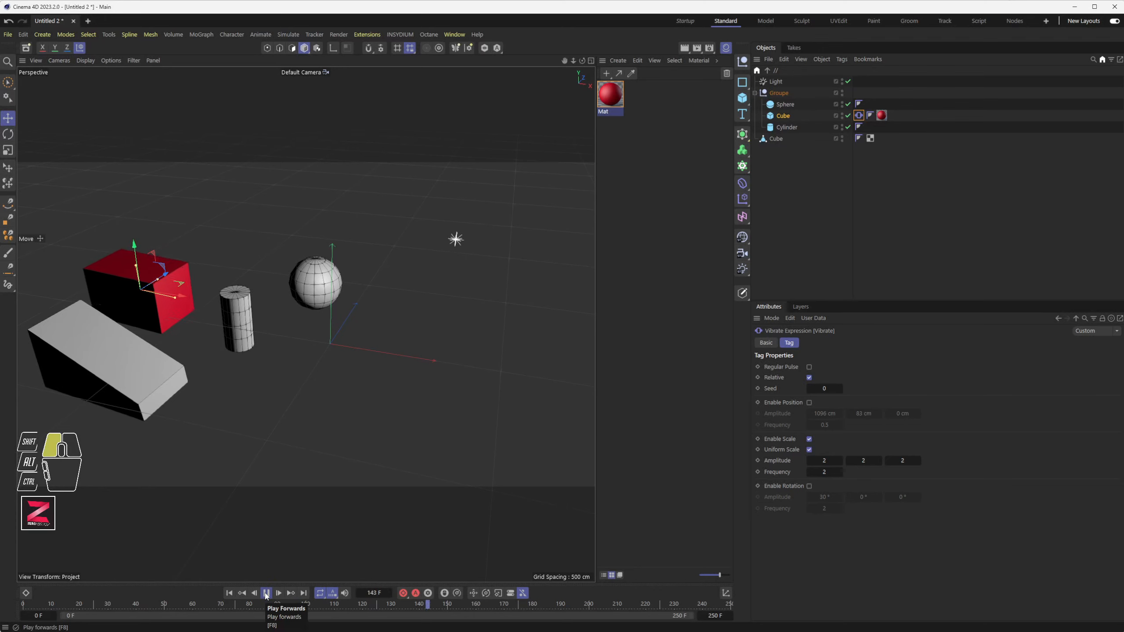
{"action": "left_click", "coordinate": [266, 593]}
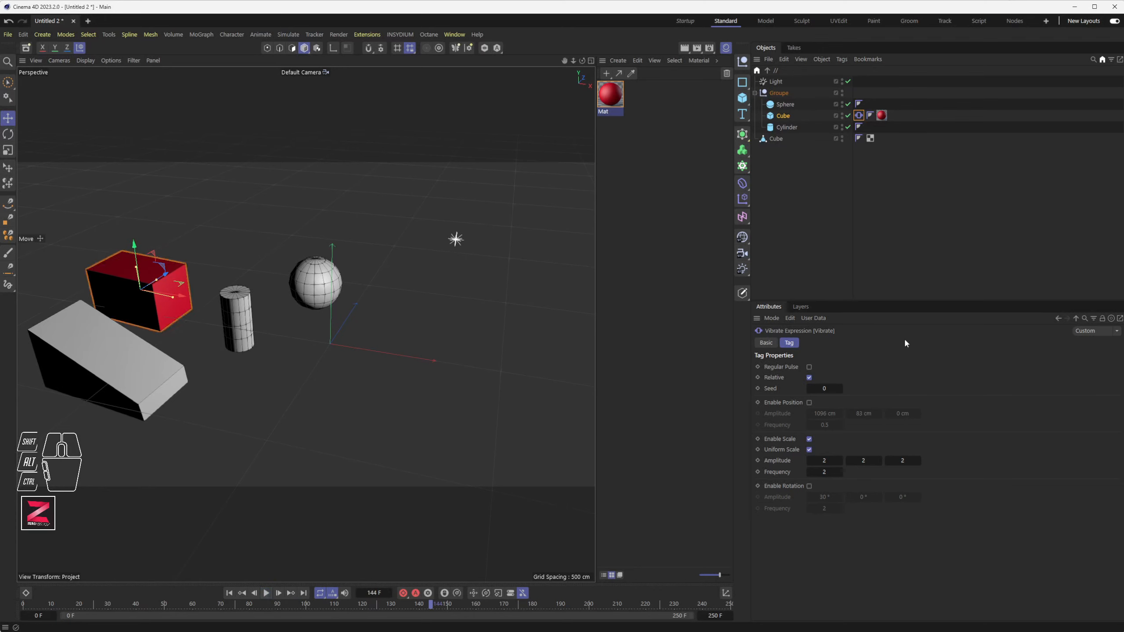
Step: Turn off the Vibrate tag's Enable option in its basic properties and play the animation to check the Cube
{"action": "left_click", "coordinate": [862, 156]}
{"action": "left_click", "coordinate": [860, 117]}
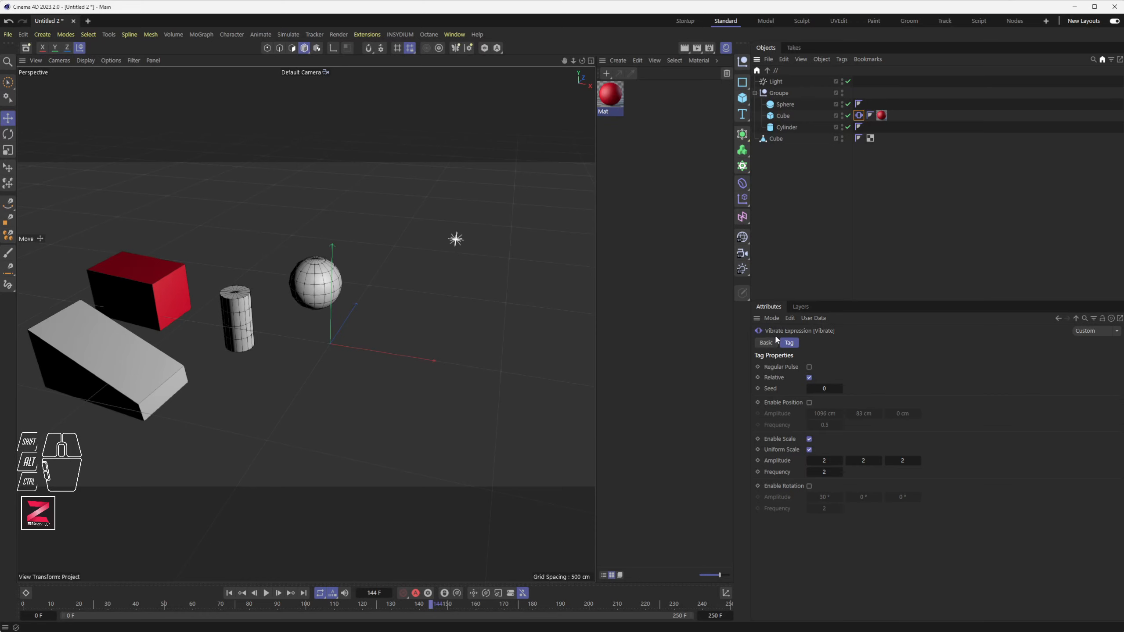
{"action": "left_click", "coordinate": [767, 343]}
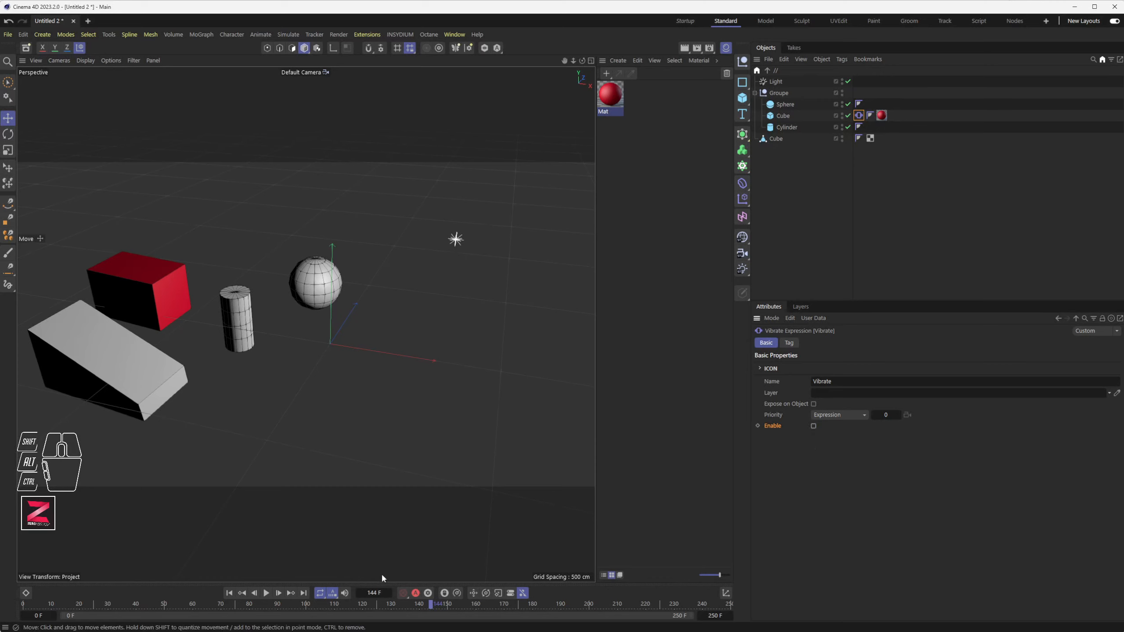
{"action": "left_click", "coordinate": [266, 593]}
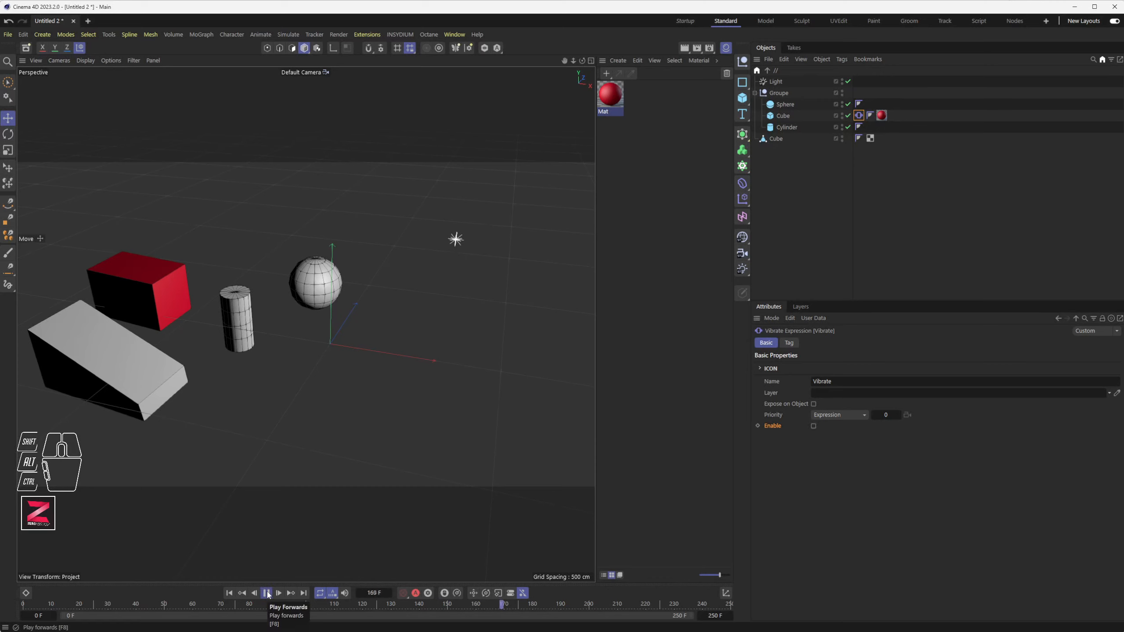
{"action": "left_click", "coordinate": [267, 593]}
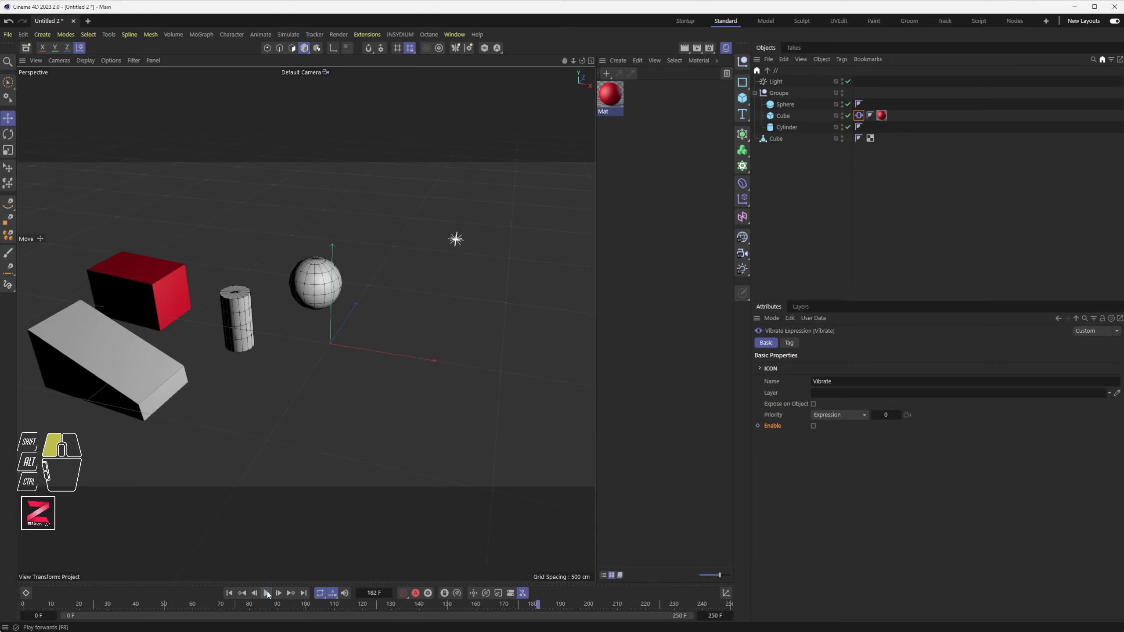
Step: Review the Vibrate tag's vibration settings and turn its Enable option back on
{"action": "left_click", "coordinate": [788, 343]}
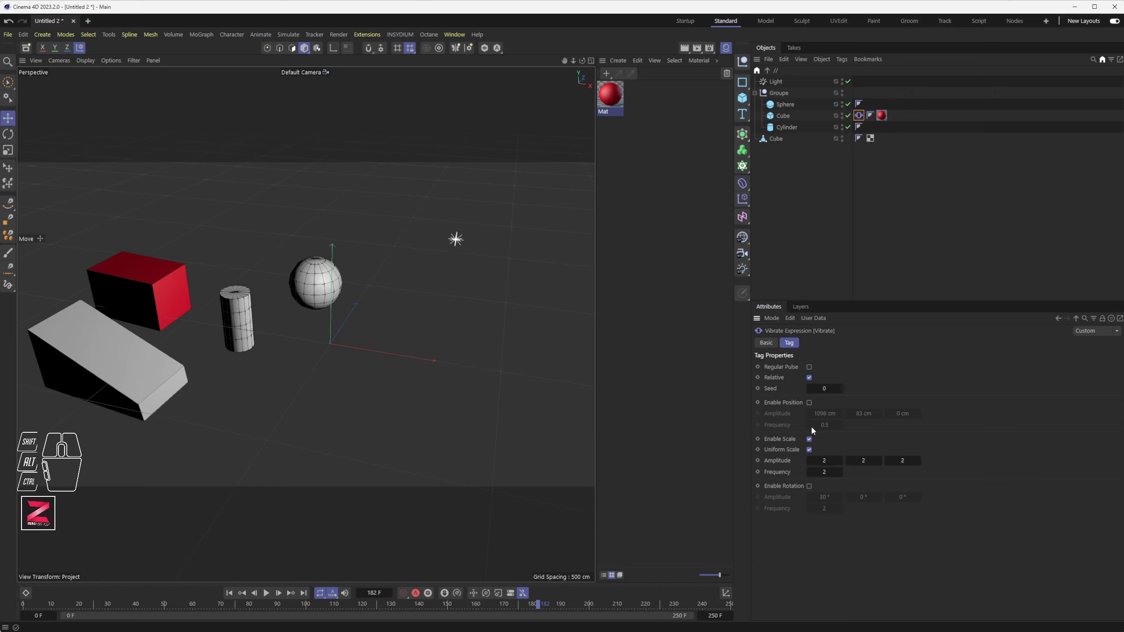
{"action": "left_click", "coordinate": [767, 344]}
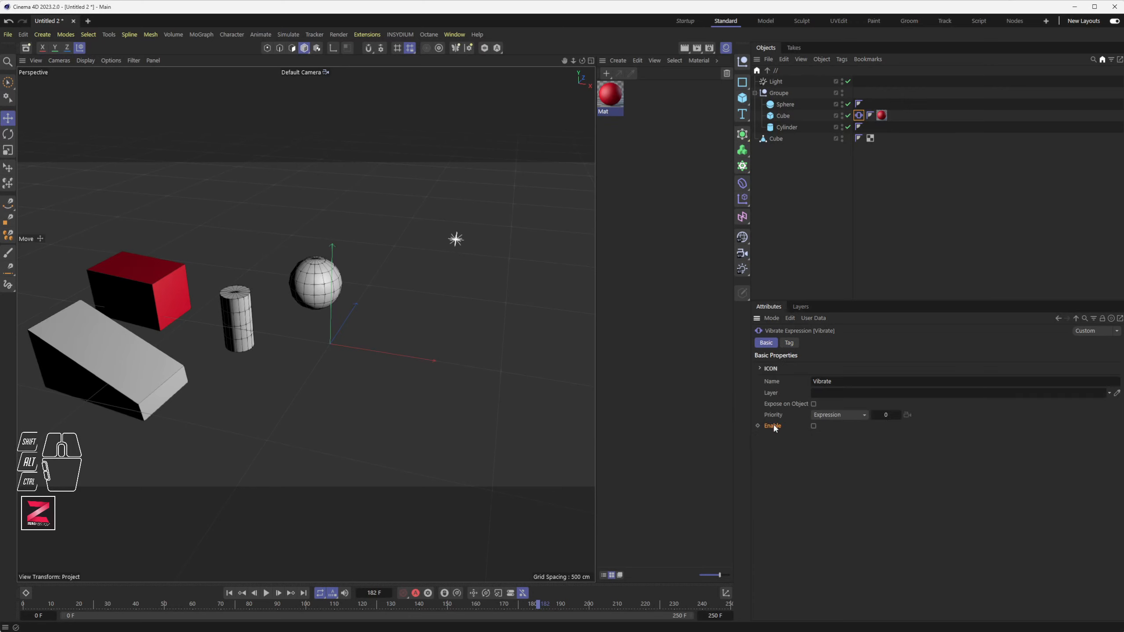
{"action": "left_click", "coordinate": [813, 426]}
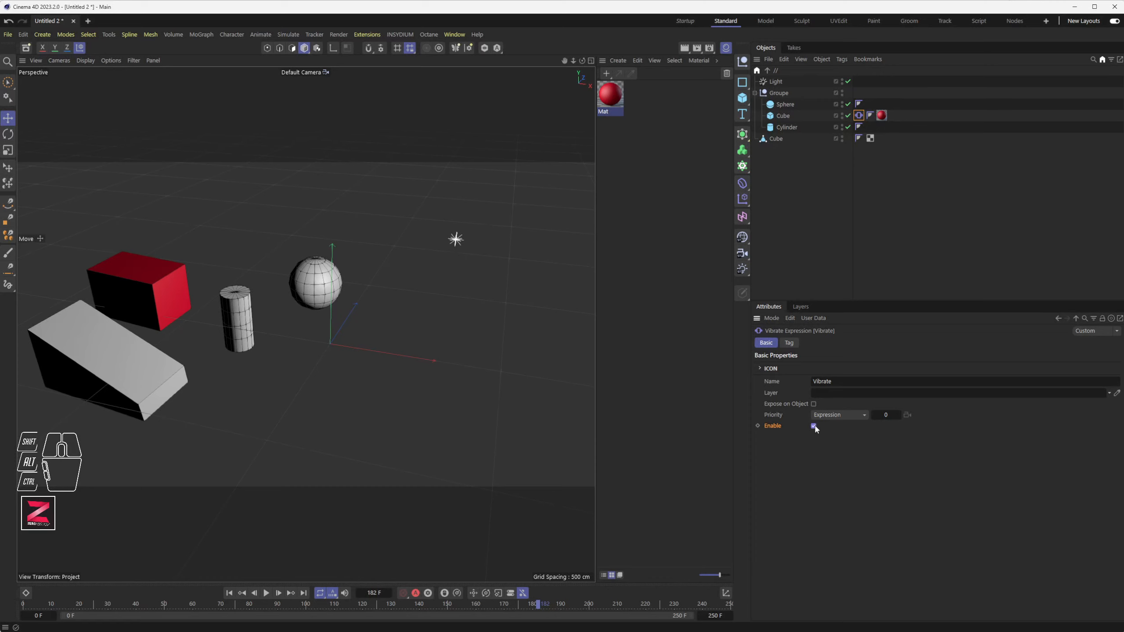
Step: Reselect the Vibrate tag to view its basic properties, and clear the selection
{"action": "left_click", "coordinate": [881, 217]}
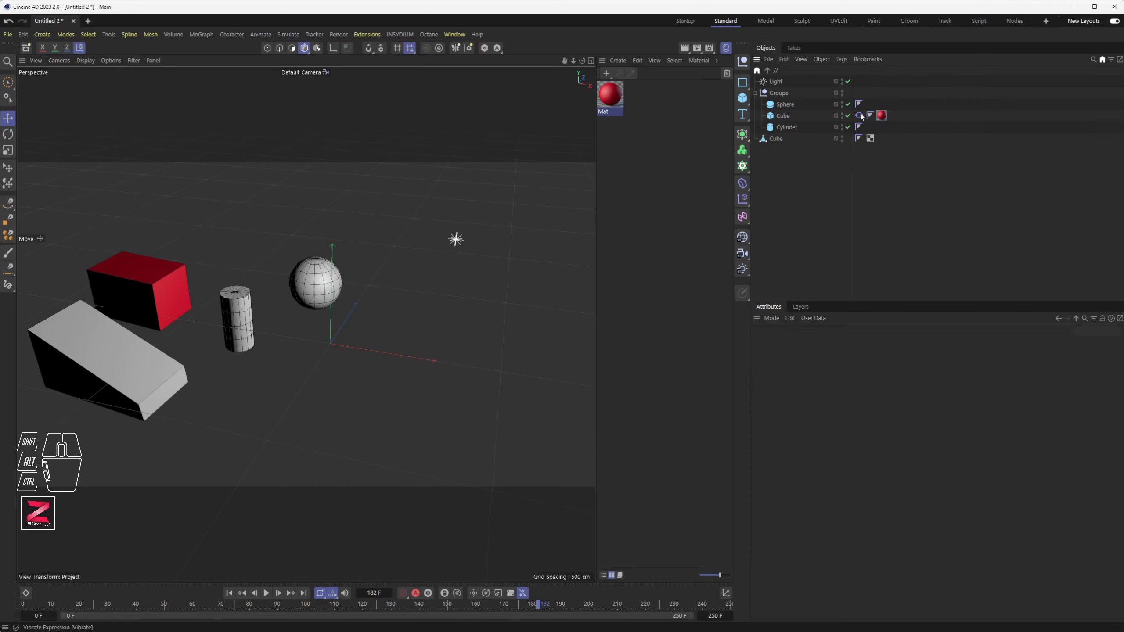
{"action": "left_click", "coordinate": [859, 116]}
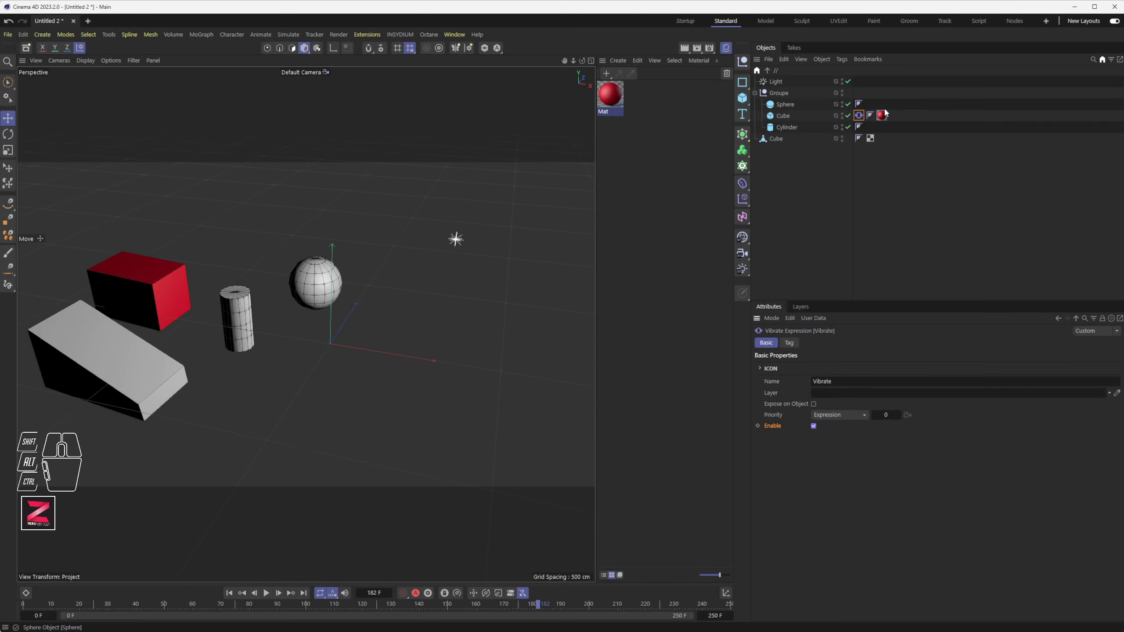
{"action": "left_click", "coordinate": [947, 214]}
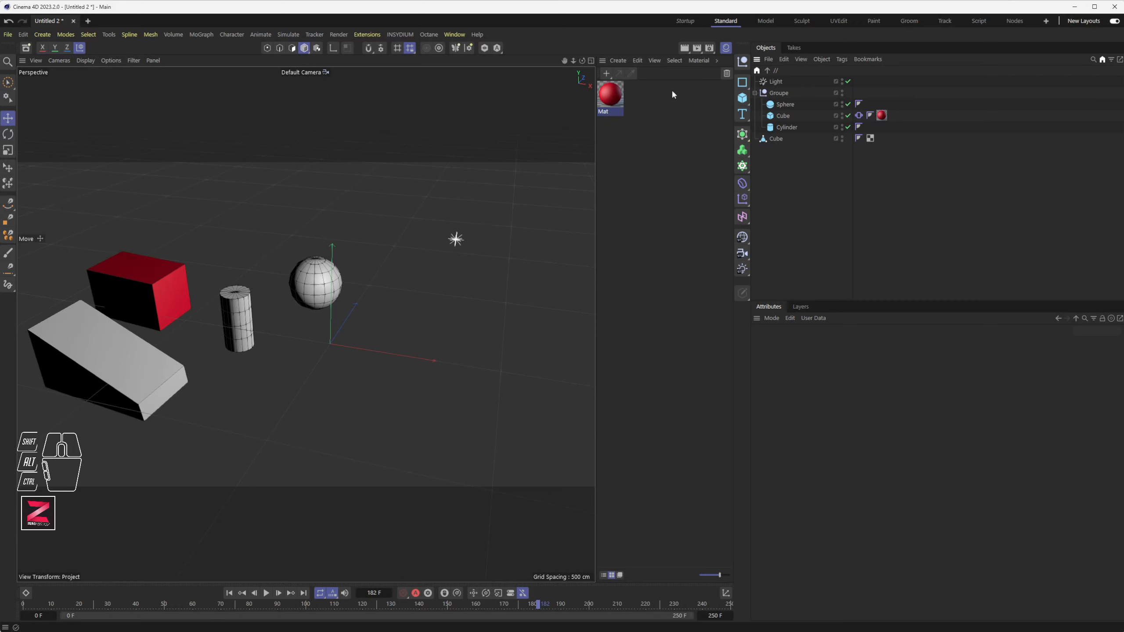
Step: Create a new default material, apply it to the Cube inside Groupe as a second material tag, and render the view
{"action": "left_click", "coordinate": [606, 73]}
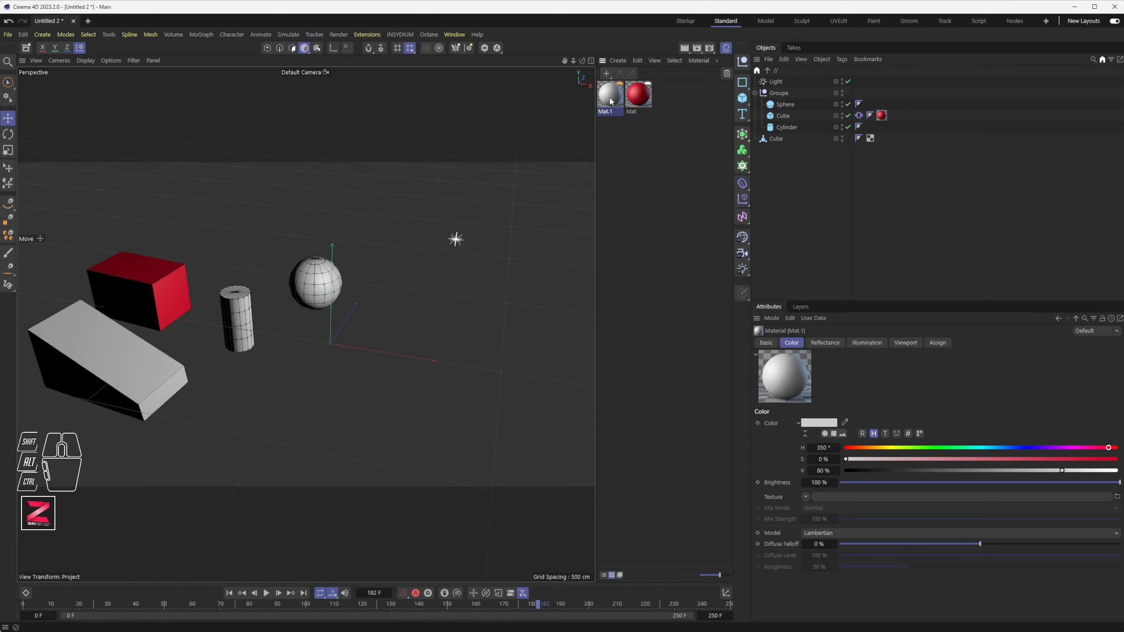
{"action": "left_click_drag", "start_coordinate": [610, 101], "coordinate": [786, 118]}
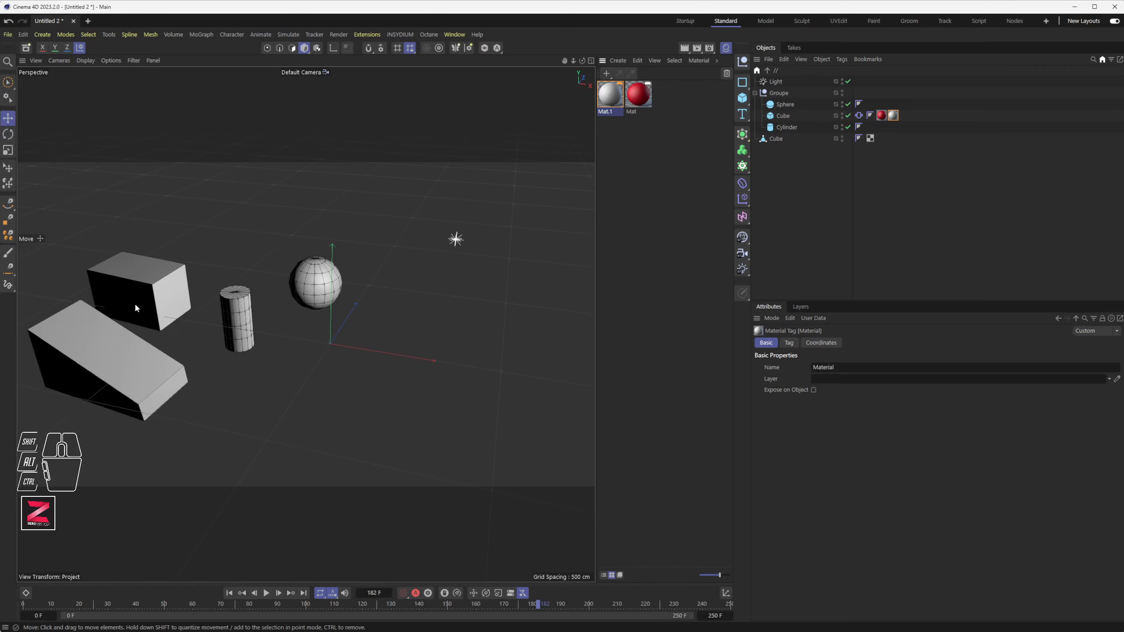
{"action": "left_click", "coordinate": [686, 48]}
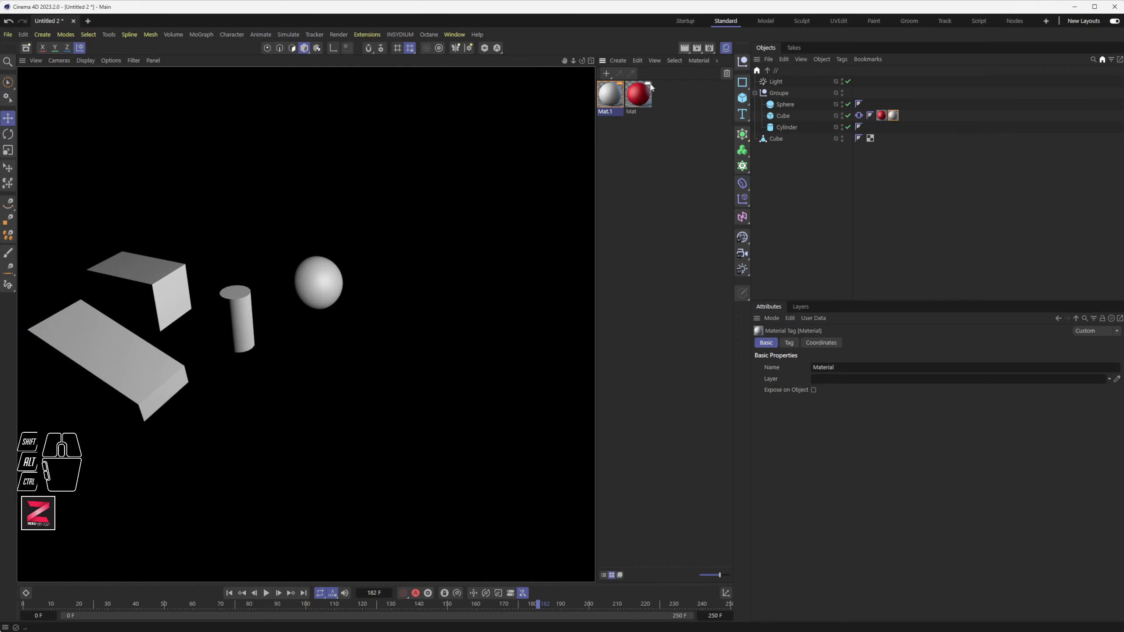
{"action": "left_click", "coordinate": [451, 207]}
Step: Reorder the grouped Cube's material tags so the red Mat tag comes after Mat.1, and render the view
{"action": "left_click", "coordinate": [787, 117]}
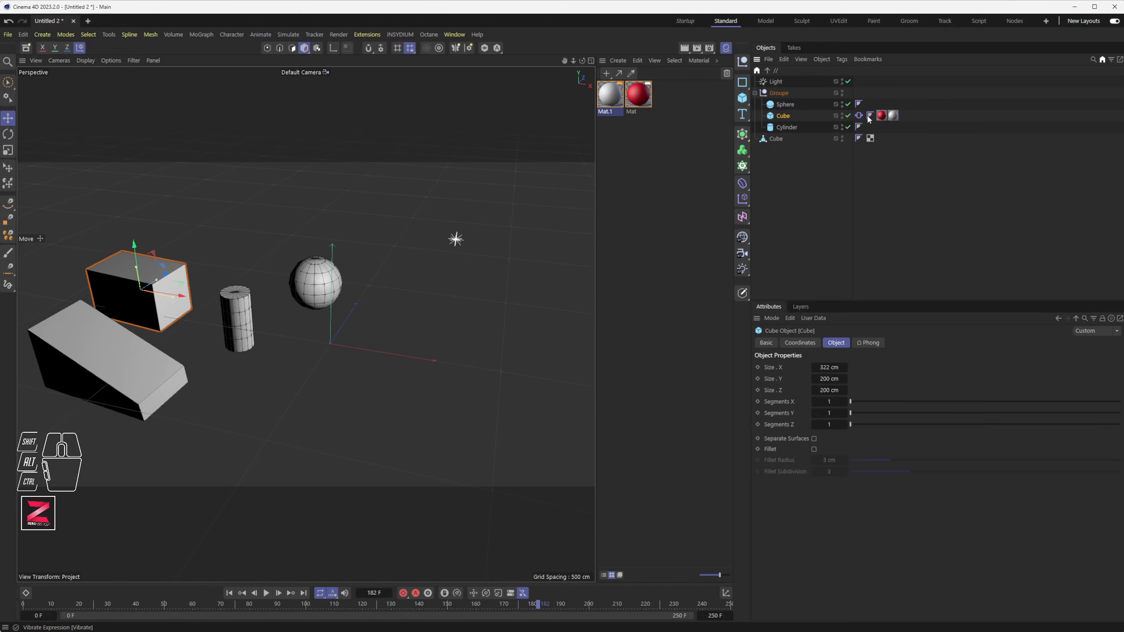
{"action": "left_click", "coordinate": [882, 116]}
{"action": "left_click_drag", "start_coordinate": [882, 118], "coordinate": [901, 114]}
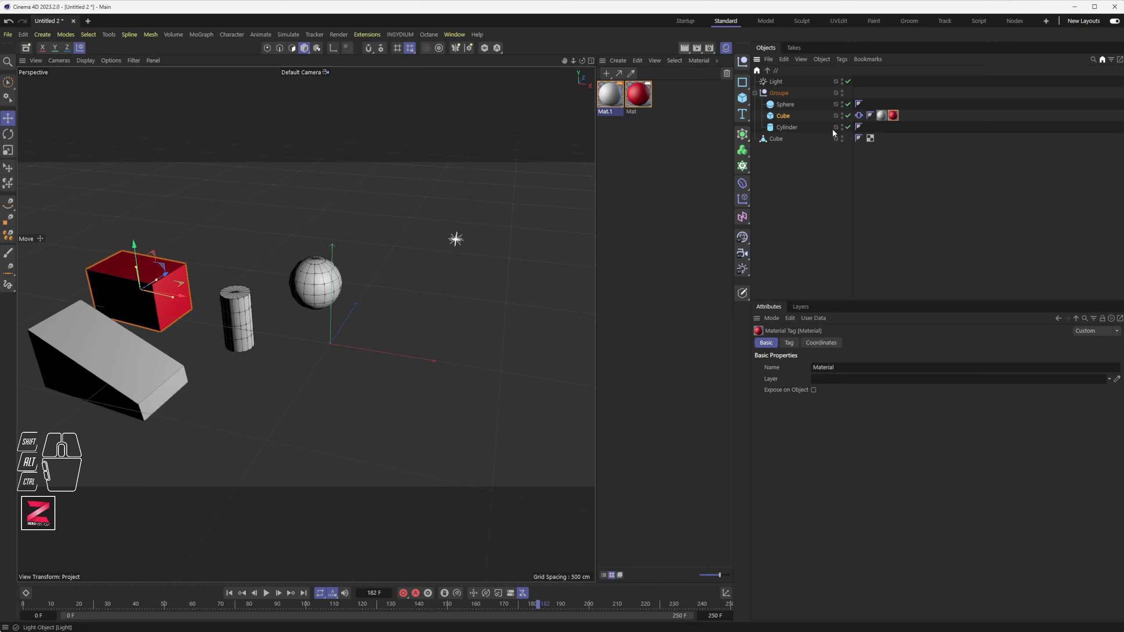
{"action": "left_click", "coordinate": [881, 115]}
{"action": "left_click", "coordinate": [893, 115]}
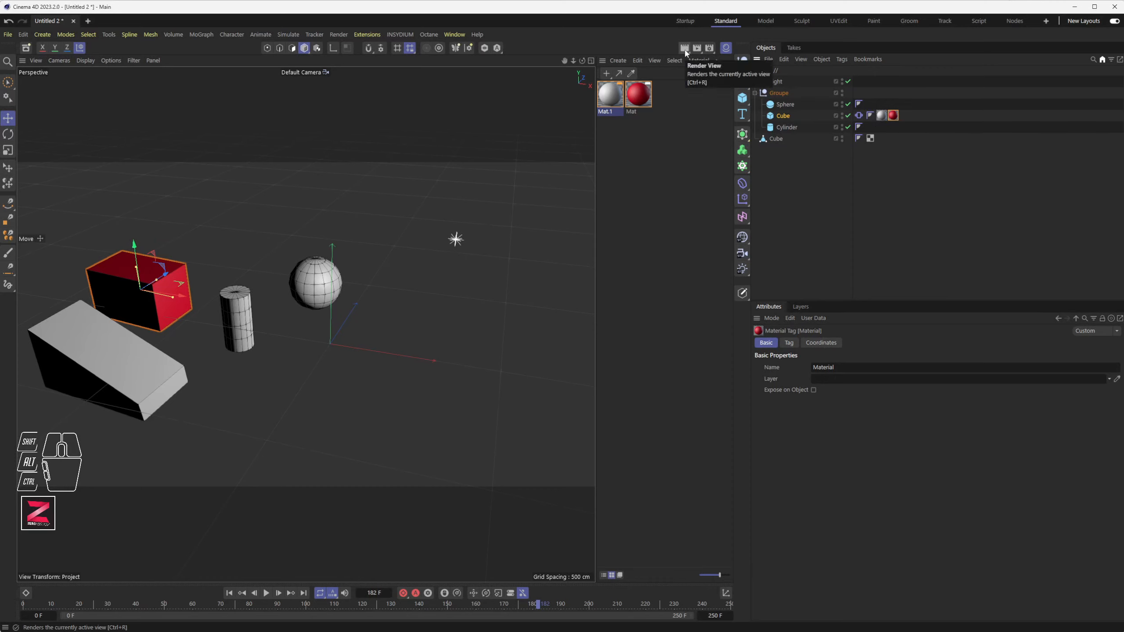
{"action": "left_click", "coordinate": [685, 52]}
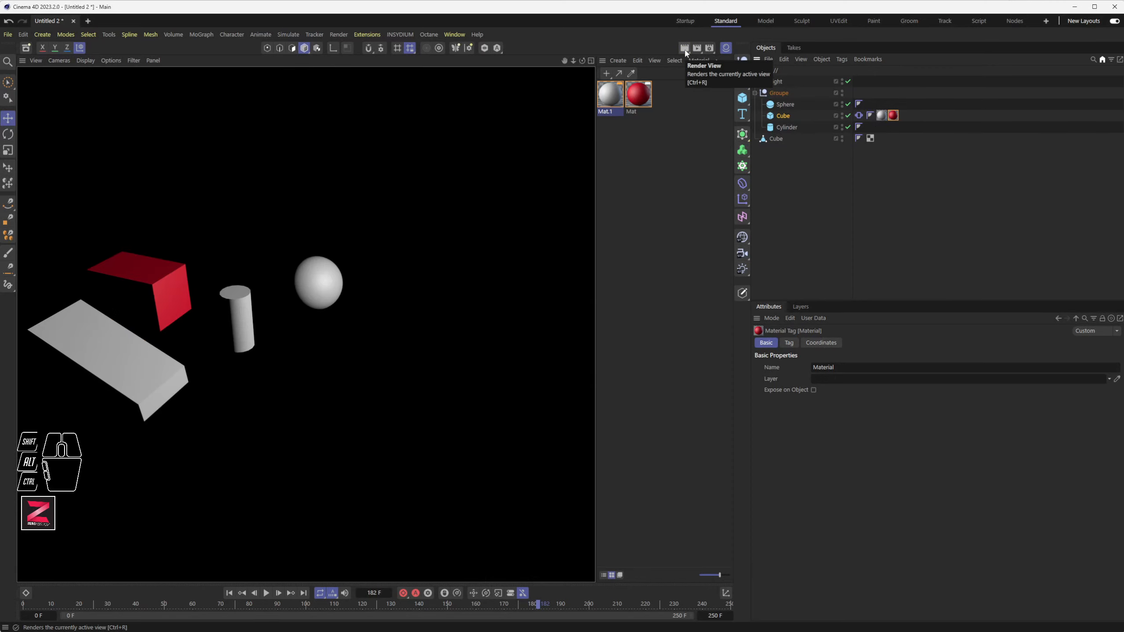
{"action": "left_click", "coordinate": [883, 115]}
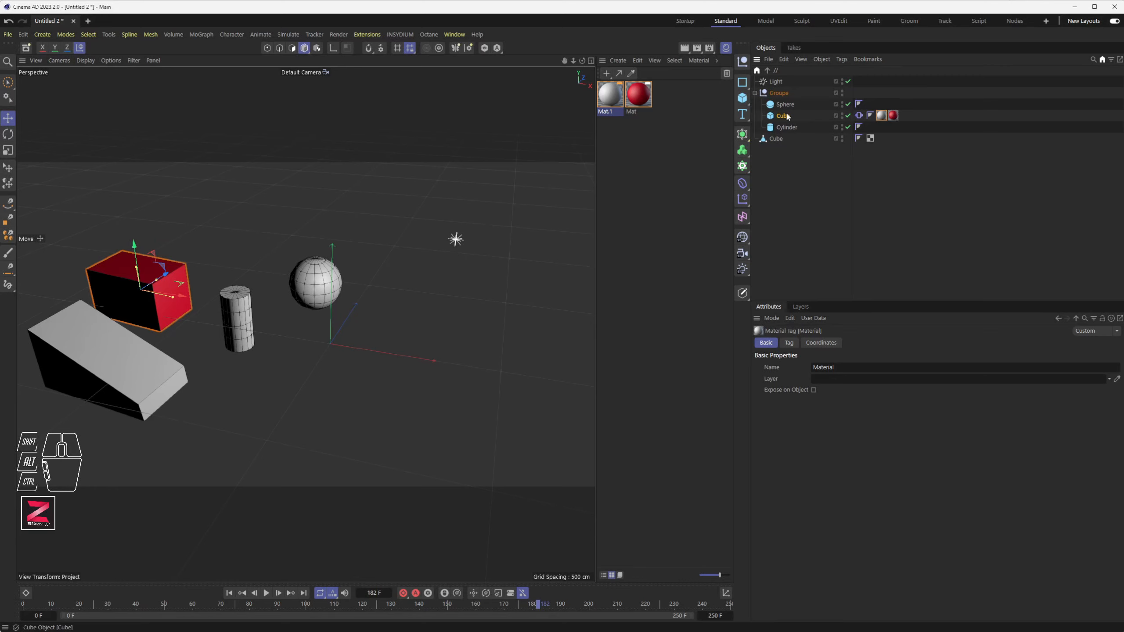
Step: Select the sloped top face and the long side face of the polygon Cube with Brush Selection in Polygon mode
{"action": "left_click", "coordinate": [776, 140]}
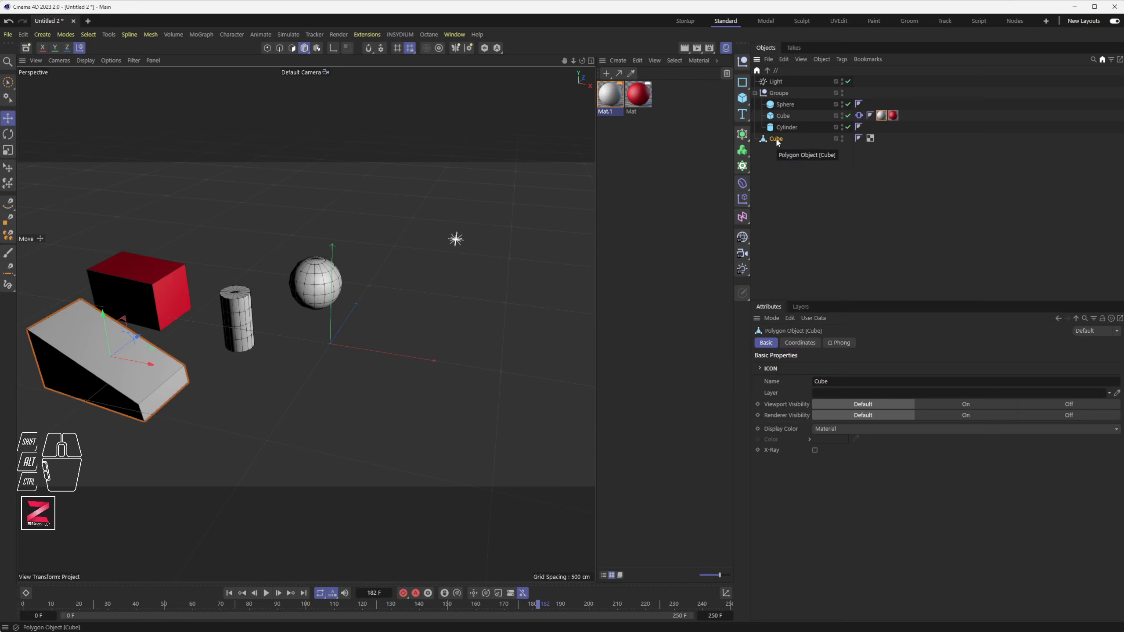
{"action": "left_click", "coordinate": [292, 48]}
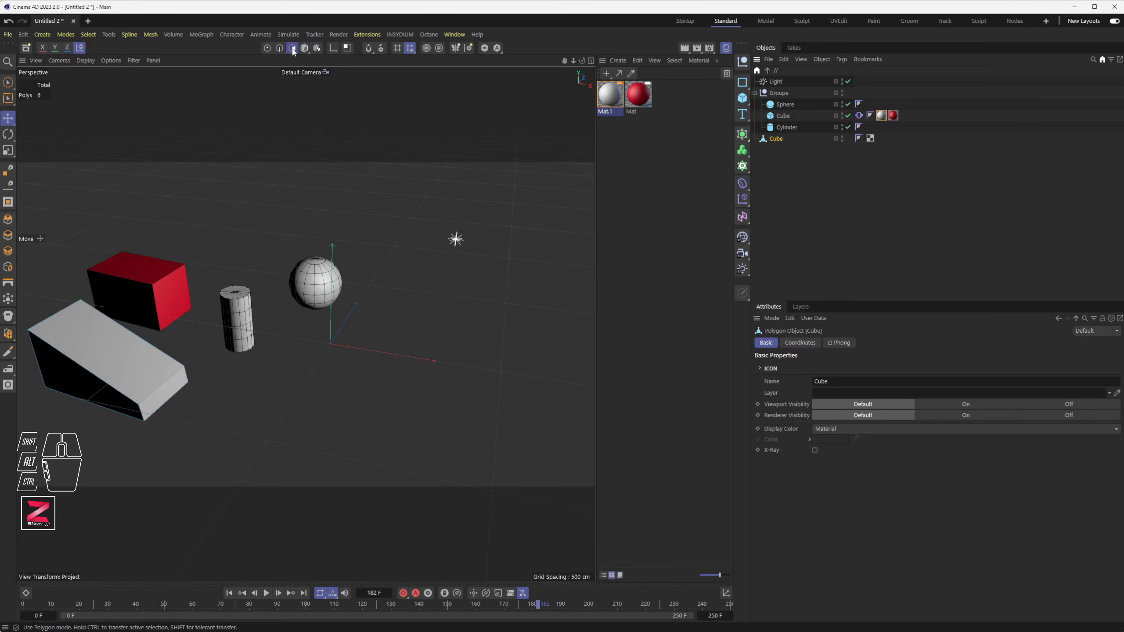
{"action": "left_click", "coordinate": [159, 400]}
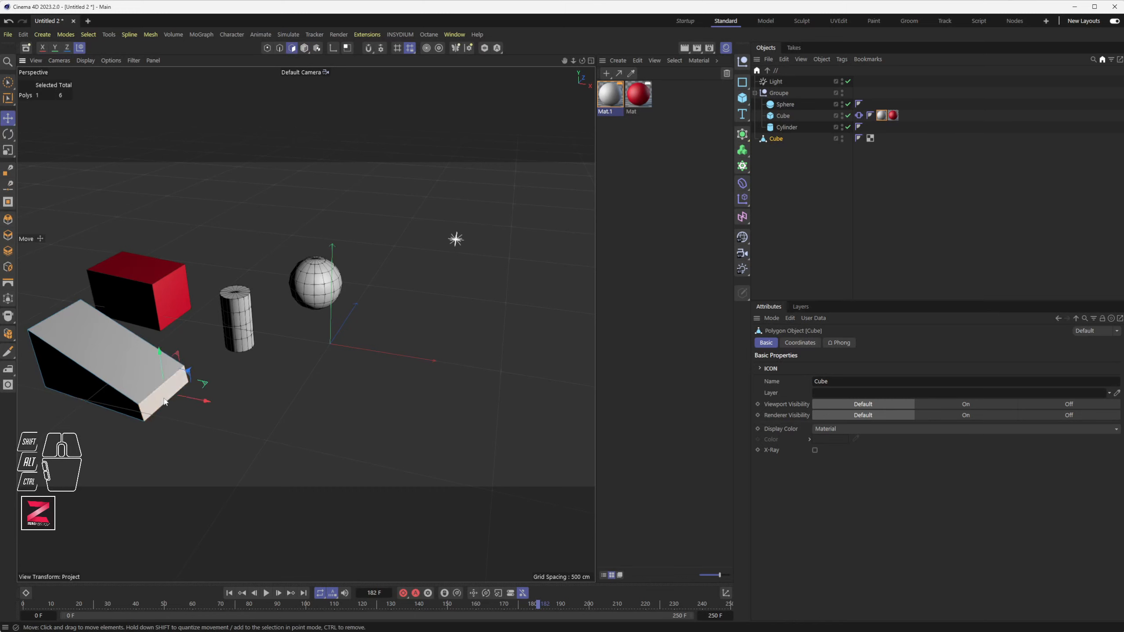
{"action": "left_click", "coordinate": [9, 81]}
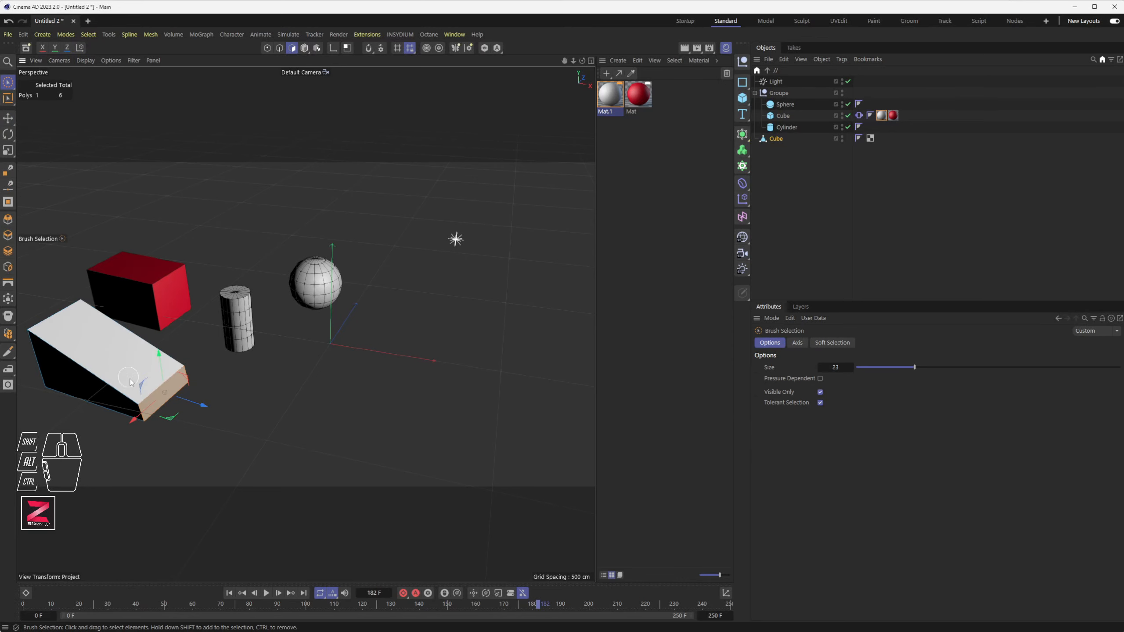
{"action": "middle_click_drag", "start_coordinate": [216, 358], "coordinate": [322, 319], "text": "alt"}
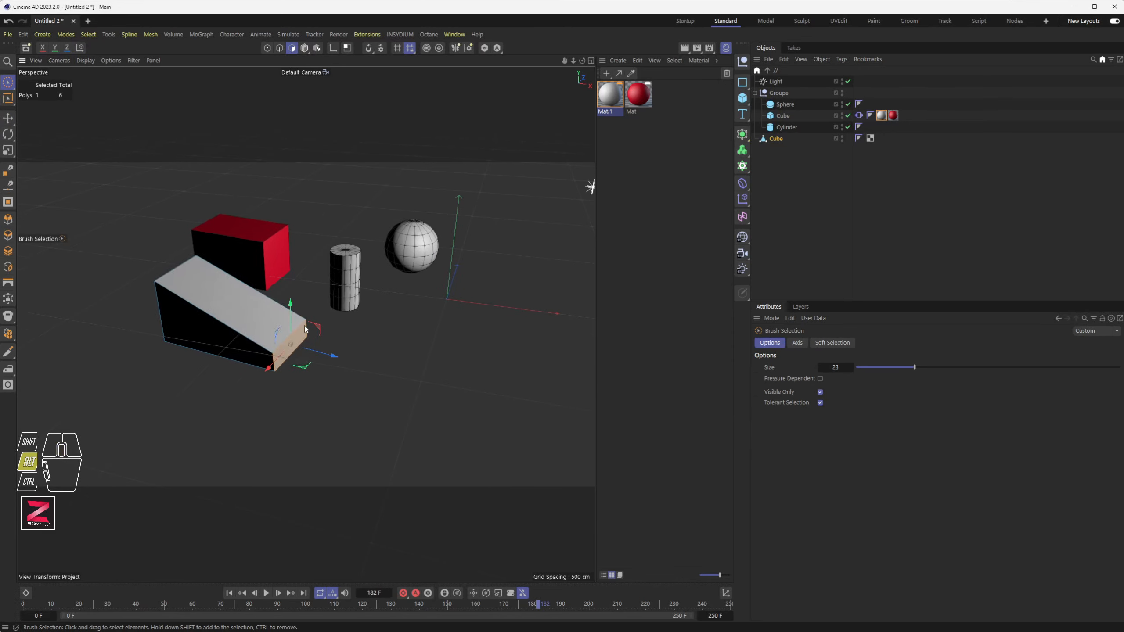
{"action": "mouse_move", "coordinate": [286, 337]}
{"action": "left_mouse_down", "text": "alt"}
{"action": "mouse_move", "coordinate": [299, 313]}
{"action": "mouse_move", "coordinate": [273, 330]}
{"action": "mouse_move", "coordinate": [205, 332]}
{"action": "mouse_move", "coordinate": [265, 329]}
{"action": "left_mouse_up", "text": "alt"}
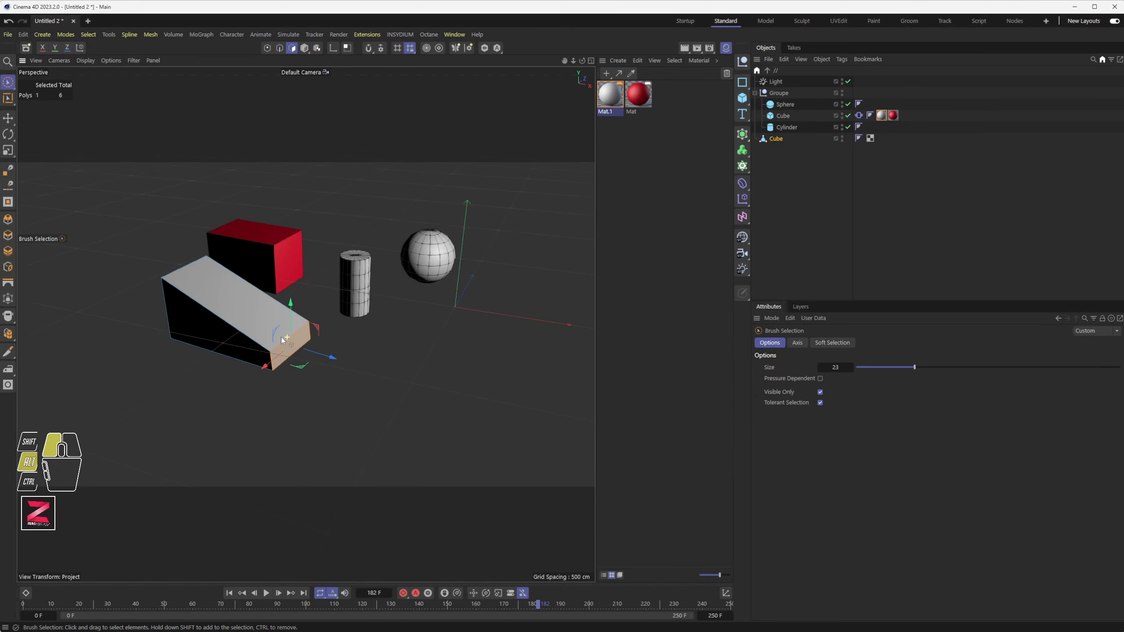
{"action": "left_click", "coordinate": [191, 330]}
{"action": "left_click_drag", "start_coordinate": [192, 329], "coordinate": [207, 303]}
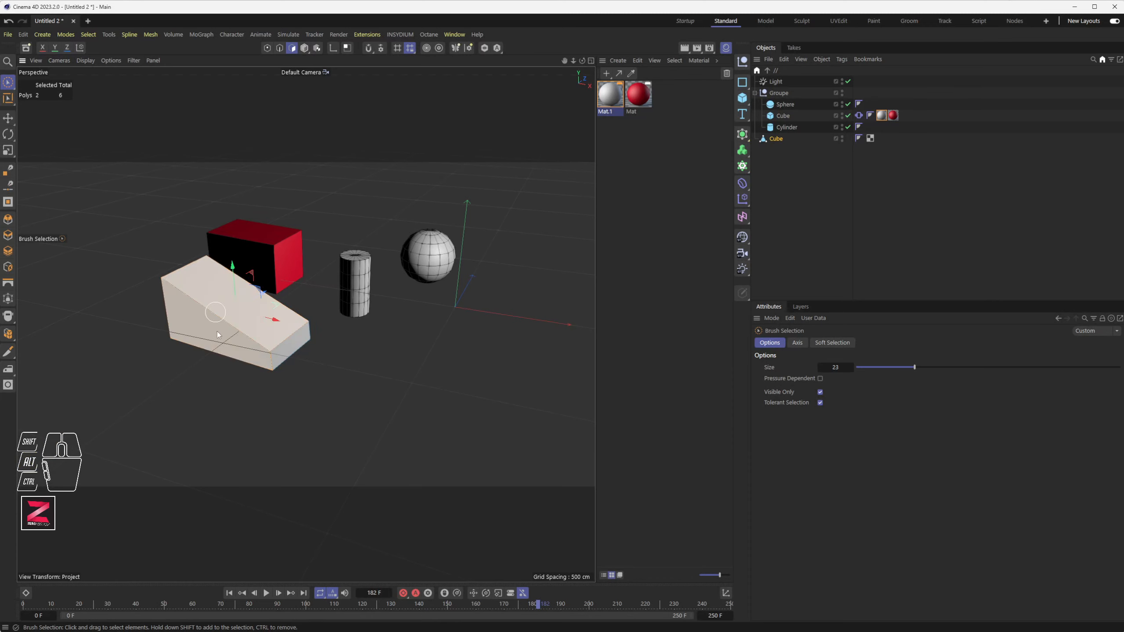
{"action": "mouse_move", "coordinate": [234, 366]}
{"action": "middle_mouse_down", "text": "alt"}
{"action": "mouse_move", "coordinate": [280, 351]}
{"action": "mouse_move", "coordinate": [275, 385]}
{"action": "middle_mouse_up", "text": "alt"}
{"action": "left_click_drag", "start_coordinate": [274, 387], "coordinate": [266, 363], "text": "alt"}
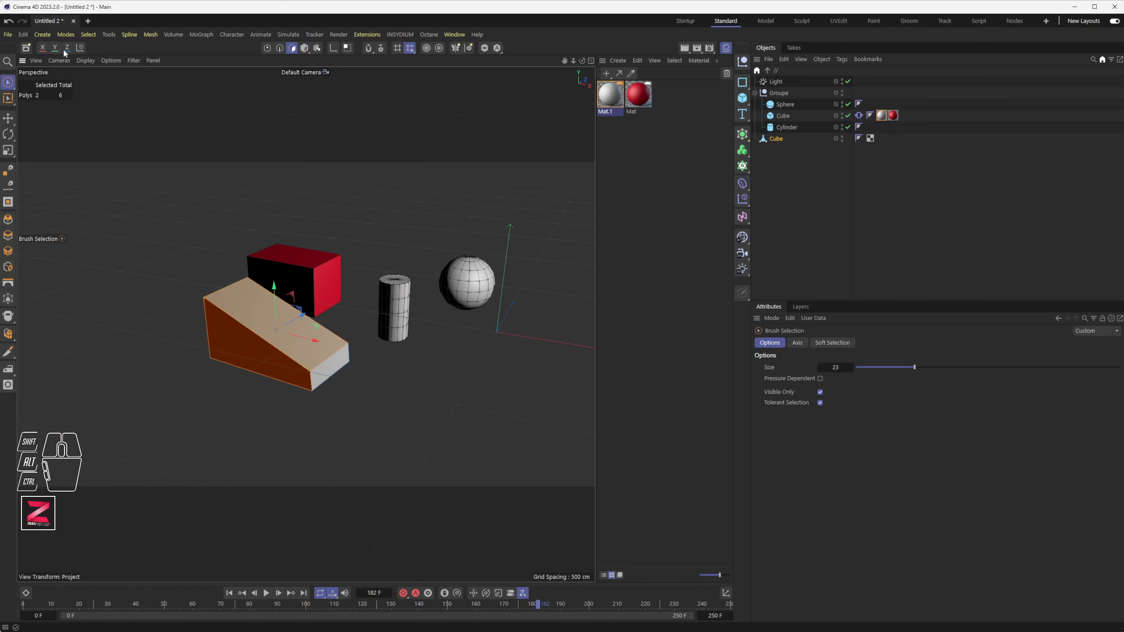
Step: Store the selected faces in a selection tag and rename the tag Polygon Selection Red
{"action": "left_click", "coordinate": [43, 35]}
{"action": "mouse_move", "coordinate": [61, 36]}
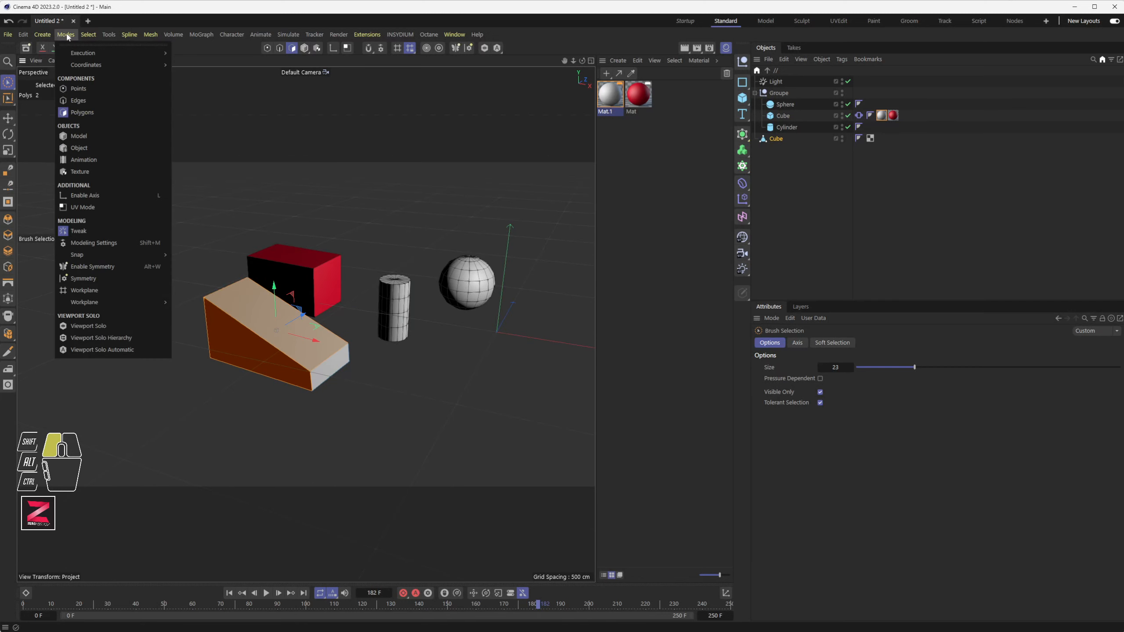
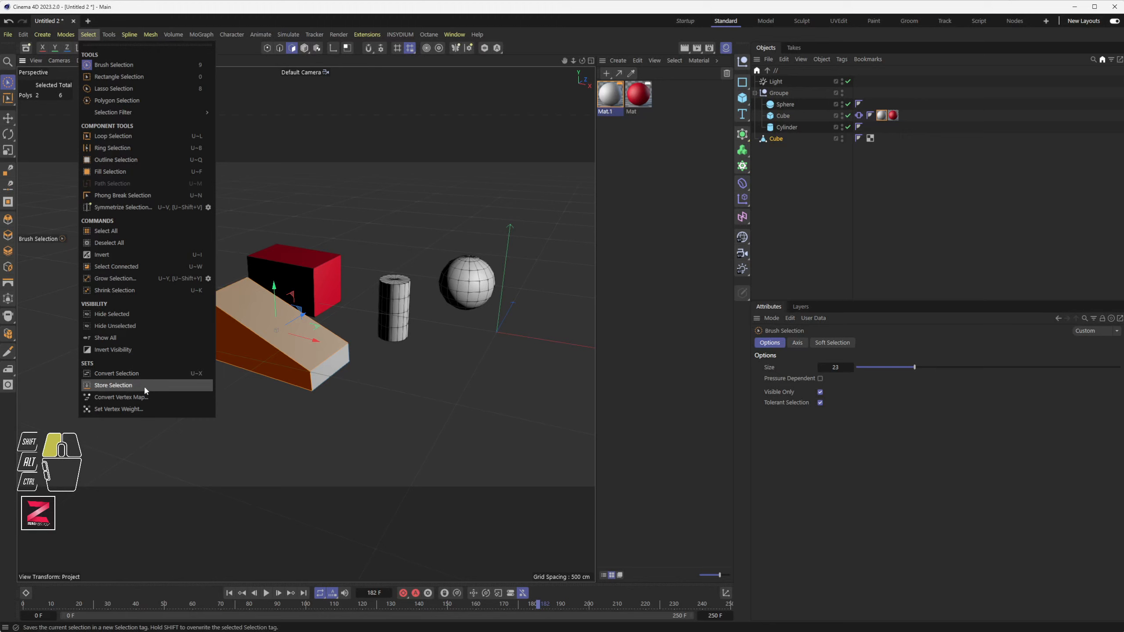
{"action": "left_click", "coordinate": [121, 386]}
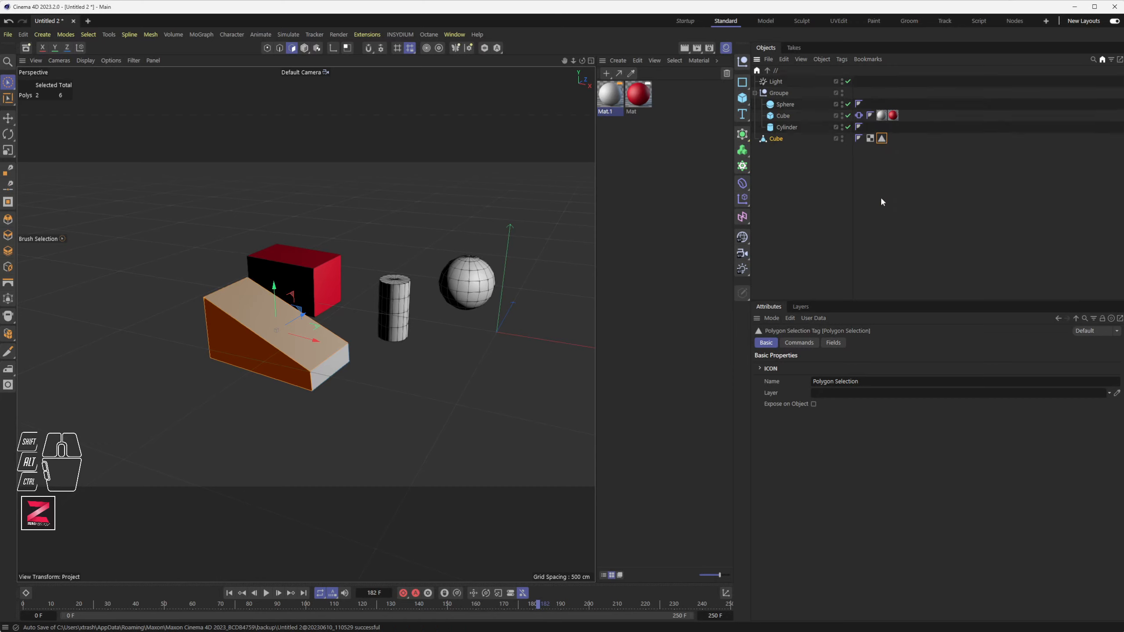
{"action": "left_click_drag", "start_coordinate": [814, 381], "coordinate": [875, 381]}
{"action": "left_click", "coordinate": [878, 381]}
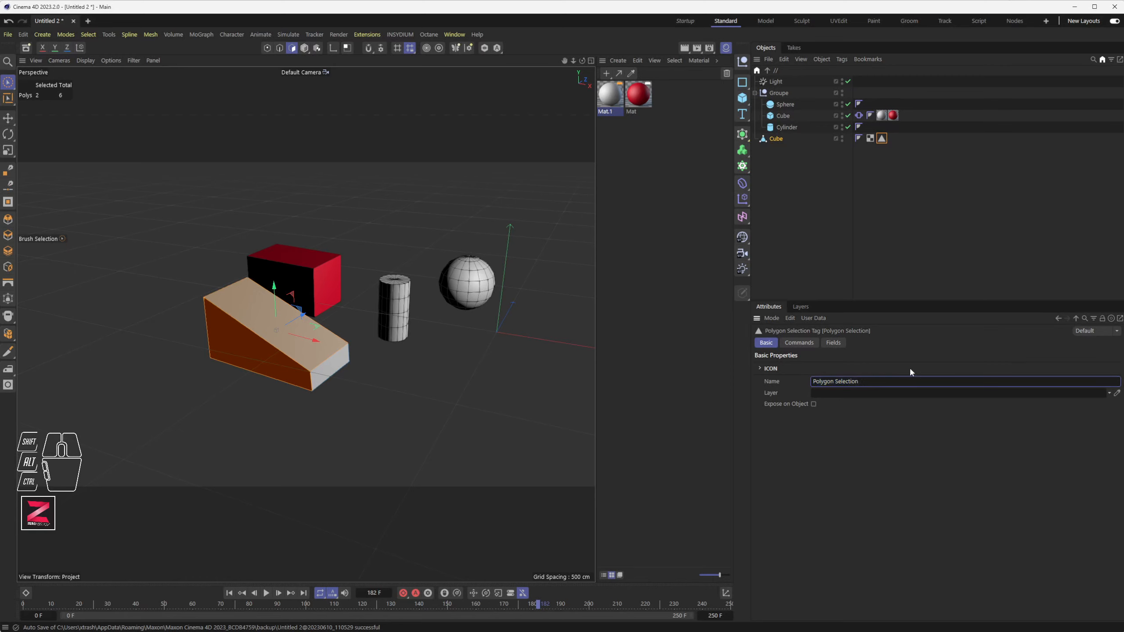
{"action": "type", "text": "Rec"}
{"action": "key", "text": "Return"}
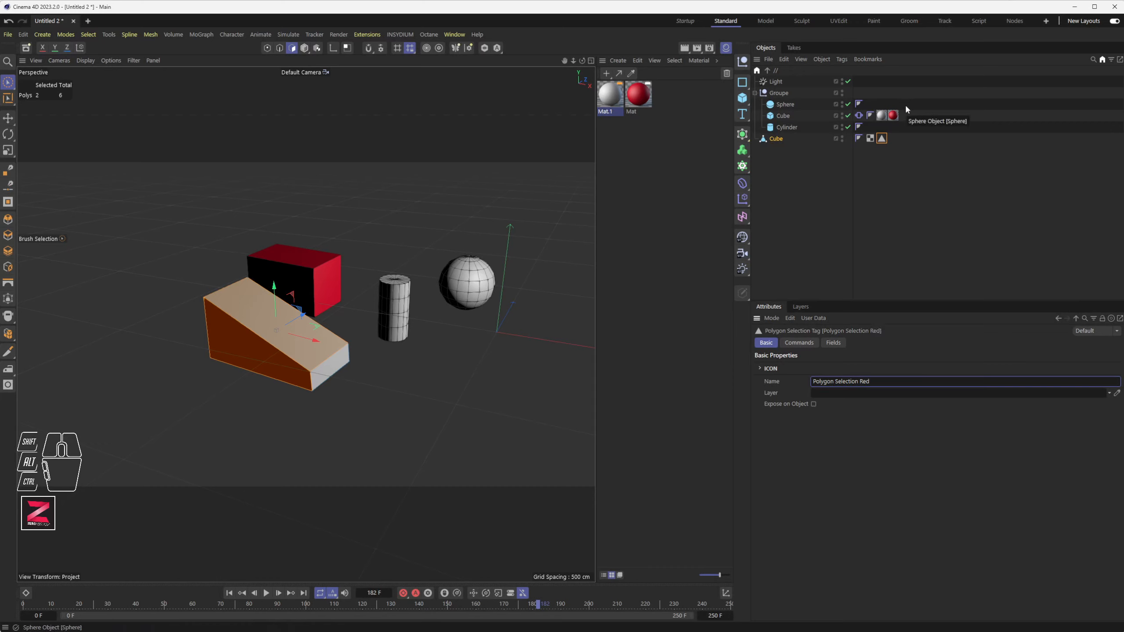
Step: Try moving and copying the red material tag from the grouped Cube to the polygon Cube, undoing each attempt
{"action": "left_click", "coordinate": [894, 116]}
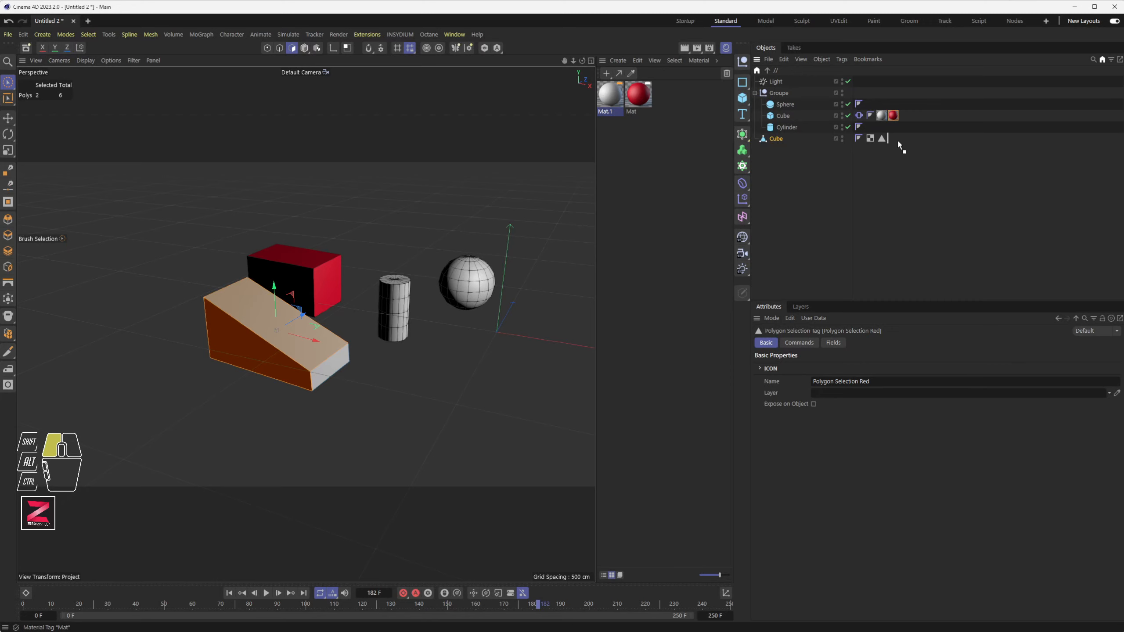
{"action": "left_click_drag", "start_coordinate": [898, 142], "coordinate": [897, 140]}
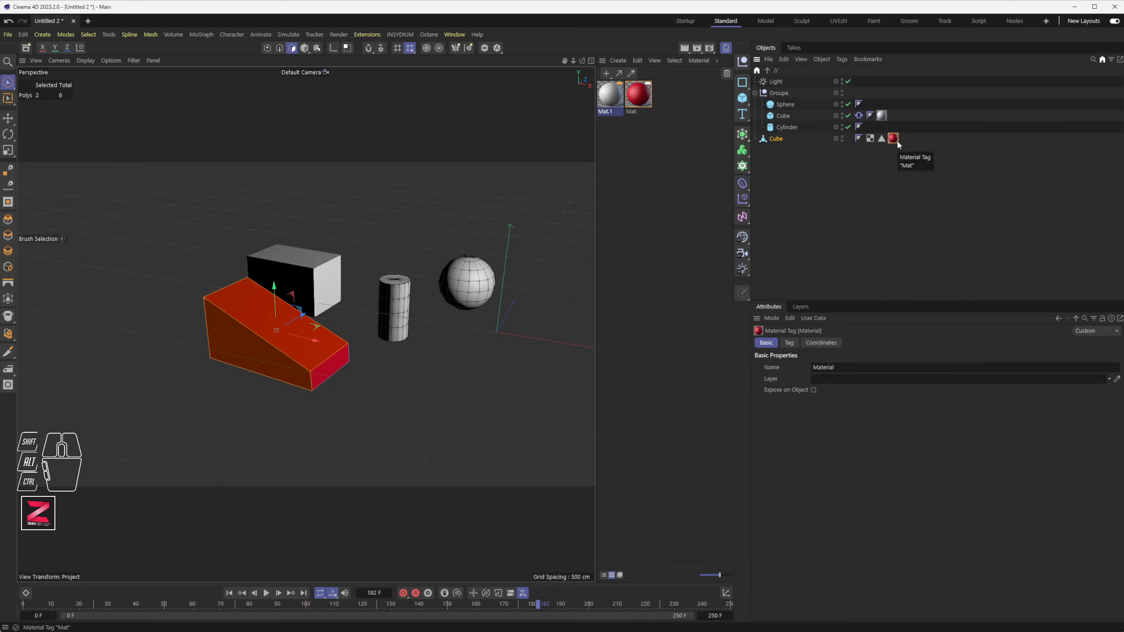
{"action": "key", "text": "ctrl+z"}
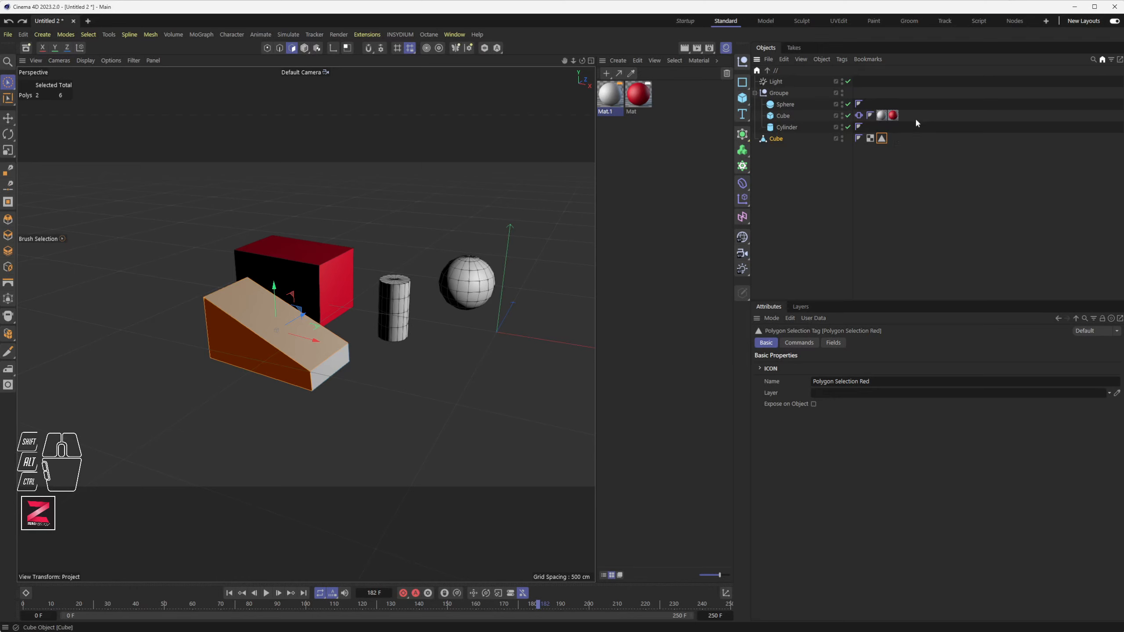
{"action": "left_click_drag", "start_coordinate": [892, 116], "coordinate": [899, 142], "text": "ctrl"}
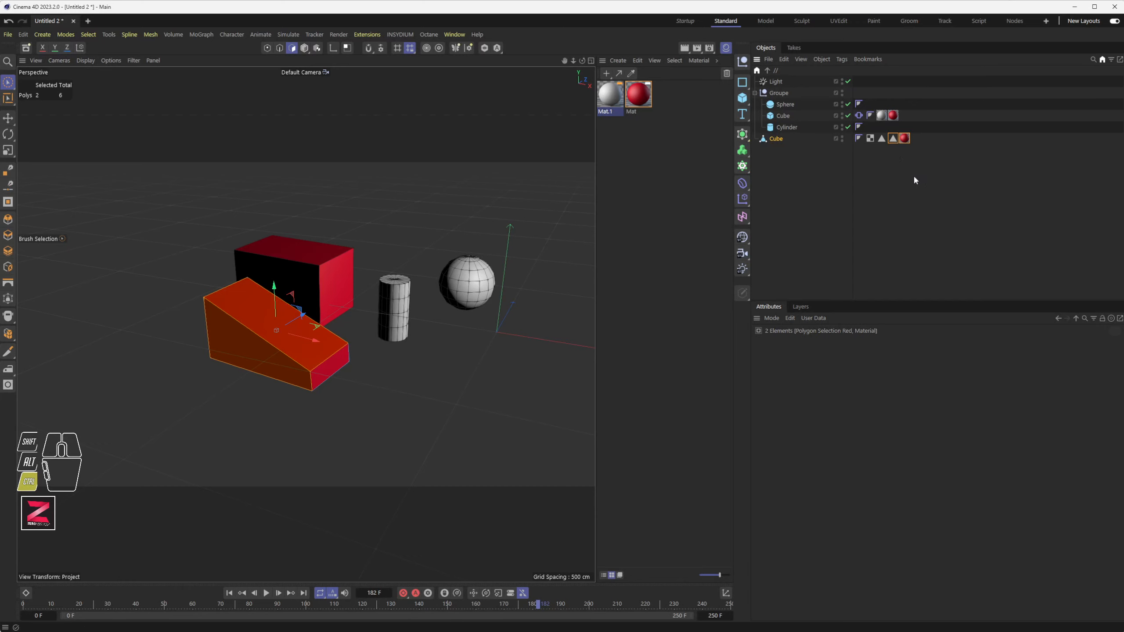
{"action": "key", "text": "ctrl+z"}
Step: Apply the red Mat material to the polygon Cube in Model mode, and render the view with the grouped Cube disabled
{"action": "left_click", "coordinate": [885, 151]}
{"action": "left_click", "coordinate": [882, 138]}
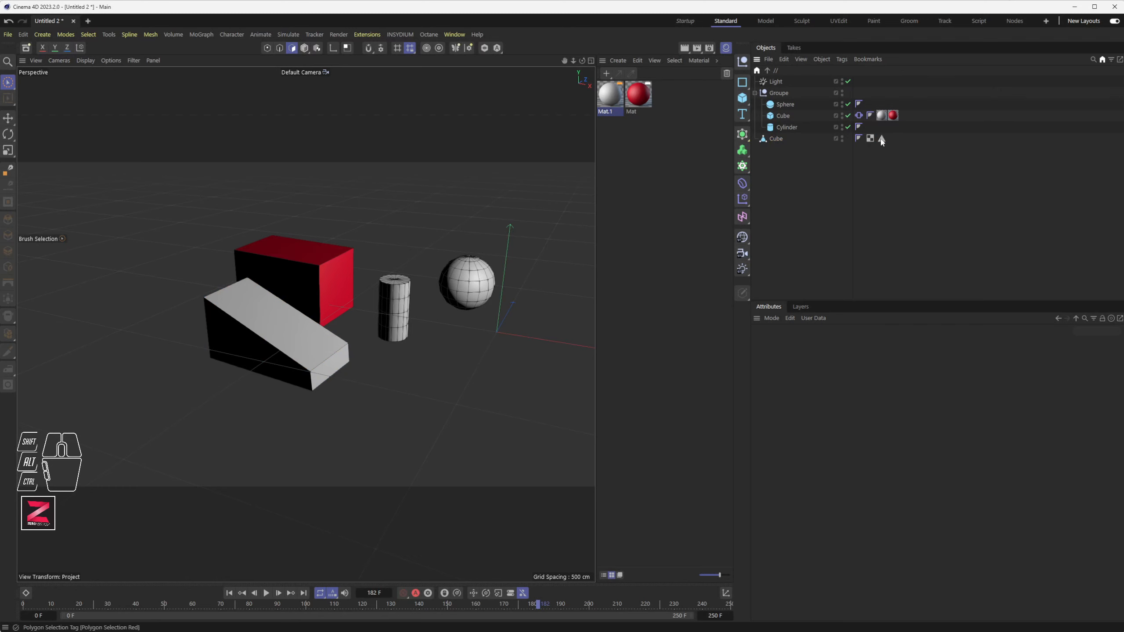
{"action": "left_click", "coordinate": [304, 48]}
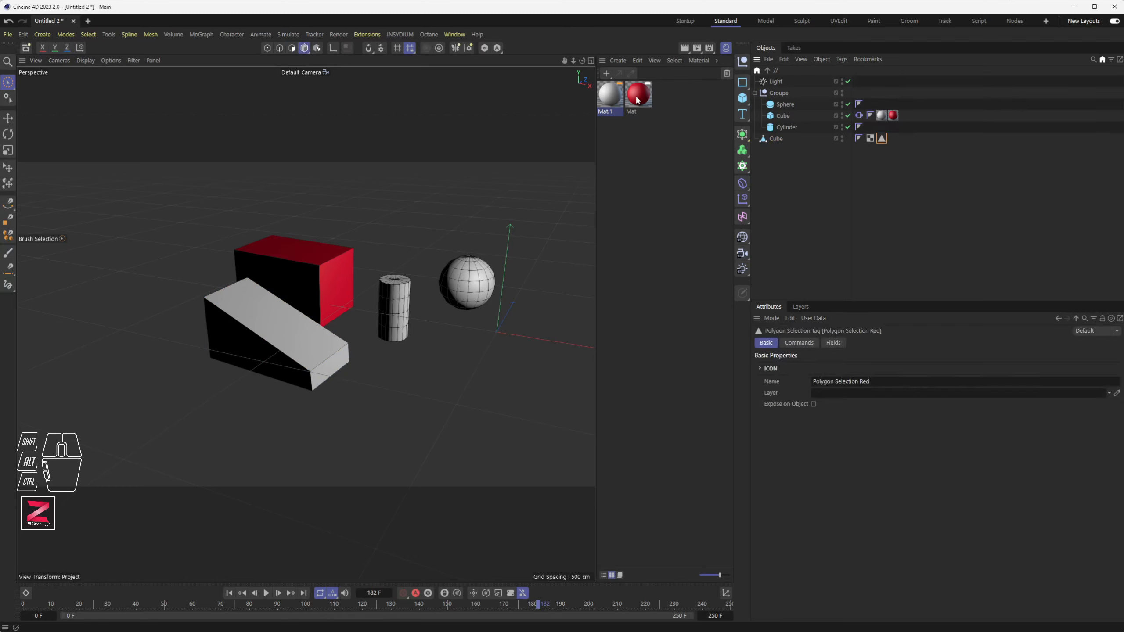
{"action": "left_click_drag", "start_coordinate": [636, 99], "coordinate": [703, 97]}
{"action": "left_click_drag", "start_coordinate": [837, 142], "coordinate": [779, 142]}
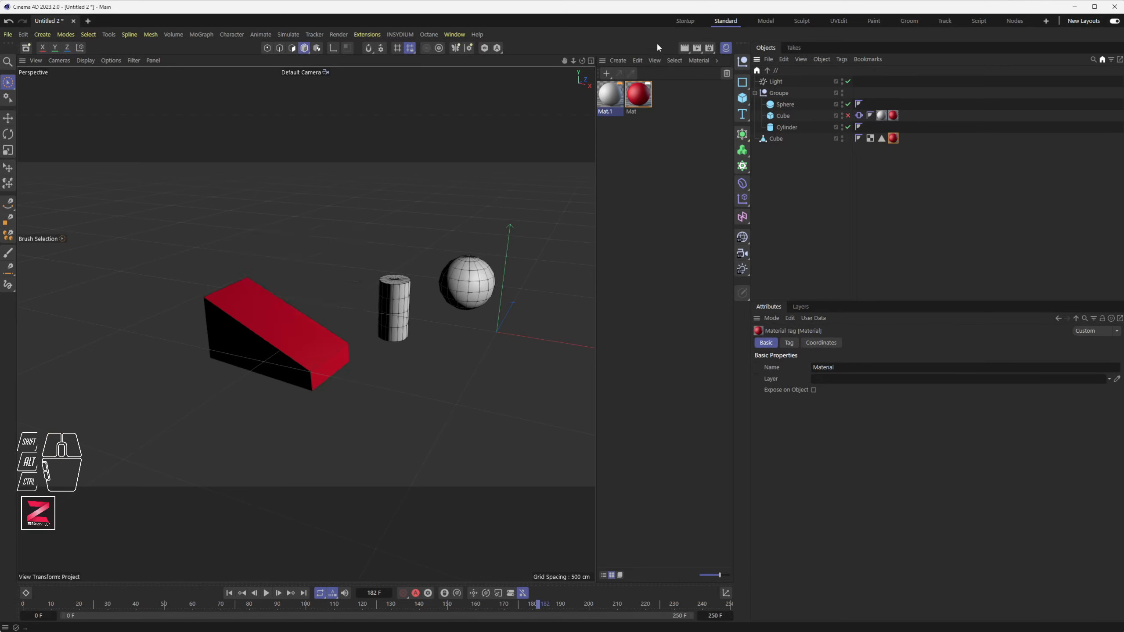
{"action": "left_click", "coordinate": [684, 48]}
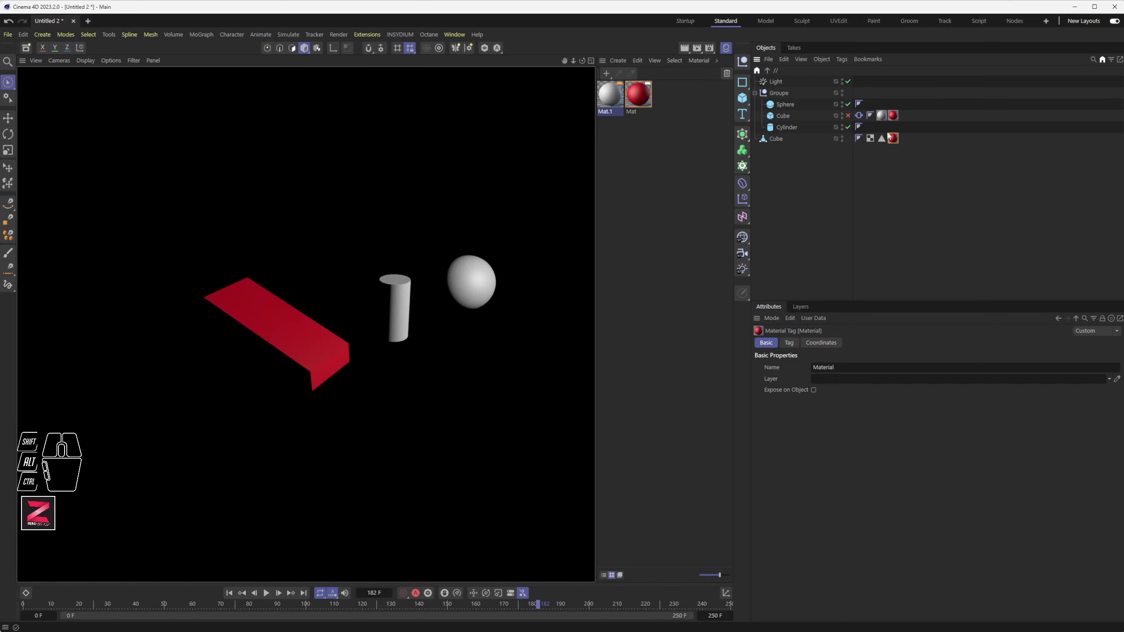
Step: Restrict the polygon Cube's red material tag to the Polygon Selection Red selection, and render the view
{"action": "left_click", "coordinate": [784, 139]}
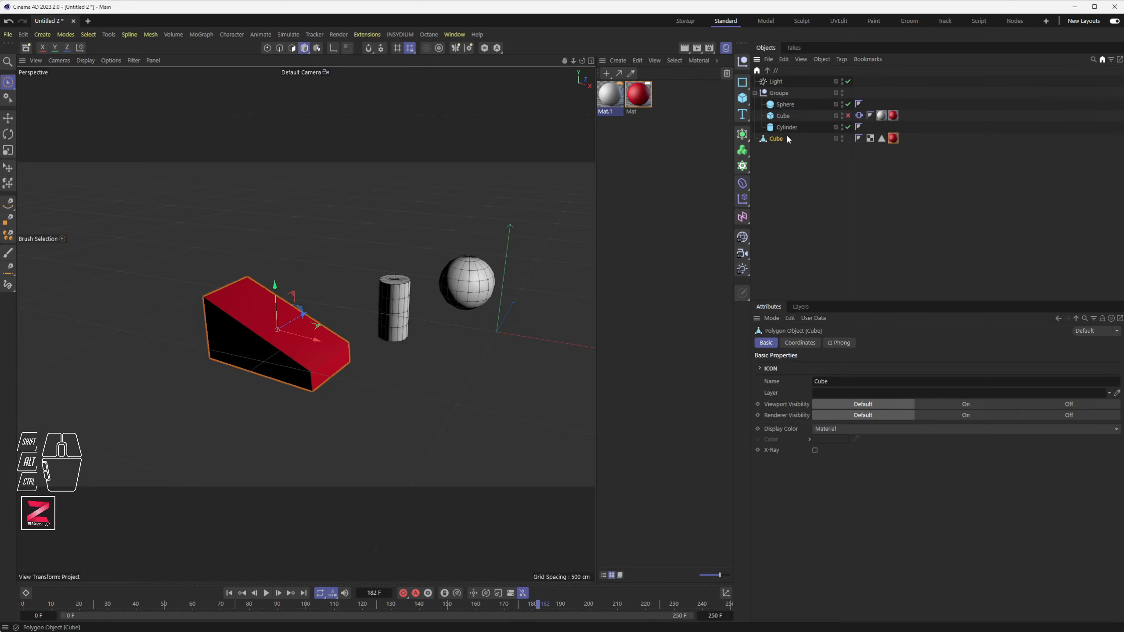
{"action": "left_click", "coordinate": [893, 138]}
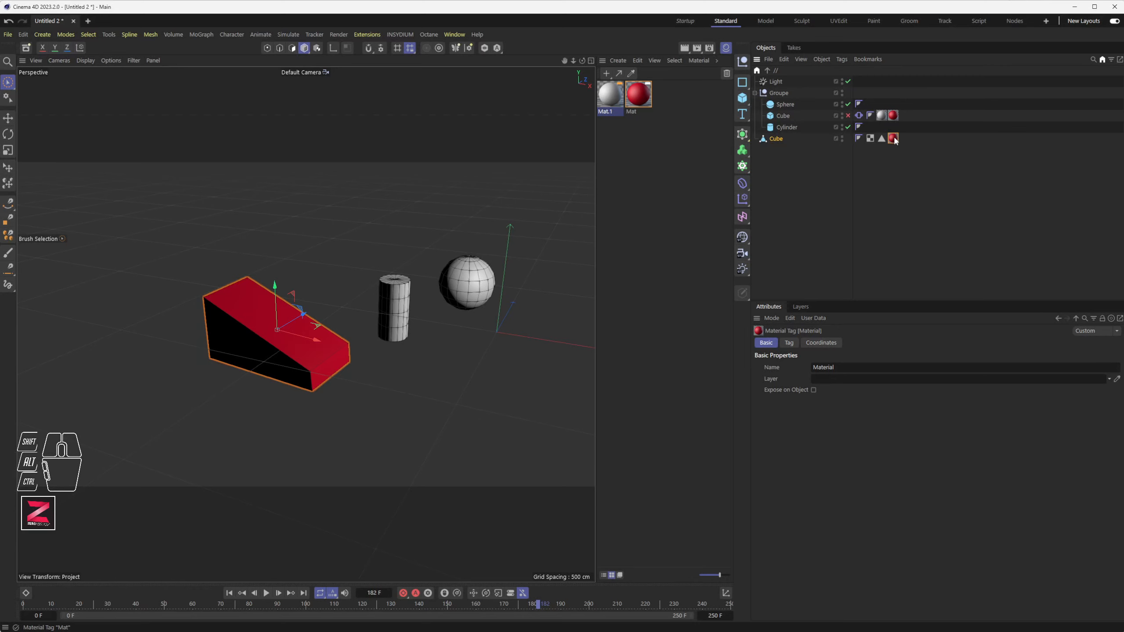
{"action": "left_click", "coordinate": [881, 139]}
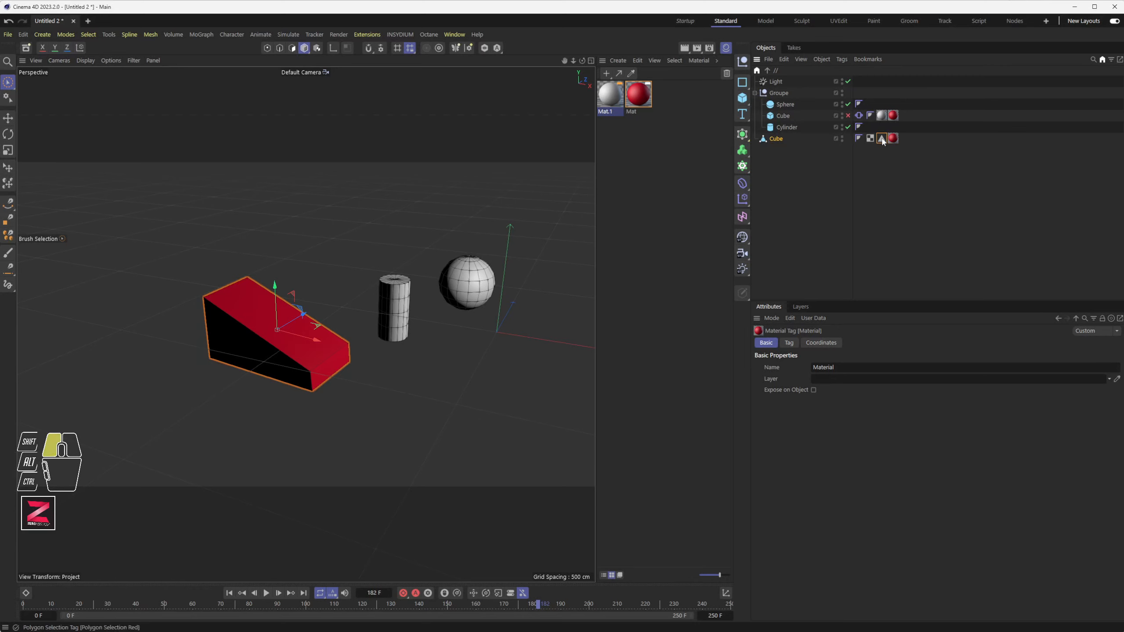
{"action": "left_click_drag", "start_coordinate": [844, 340], "coordinate": [828, 310]}
{"action": "left_click", "coordinate": [789, 343]}
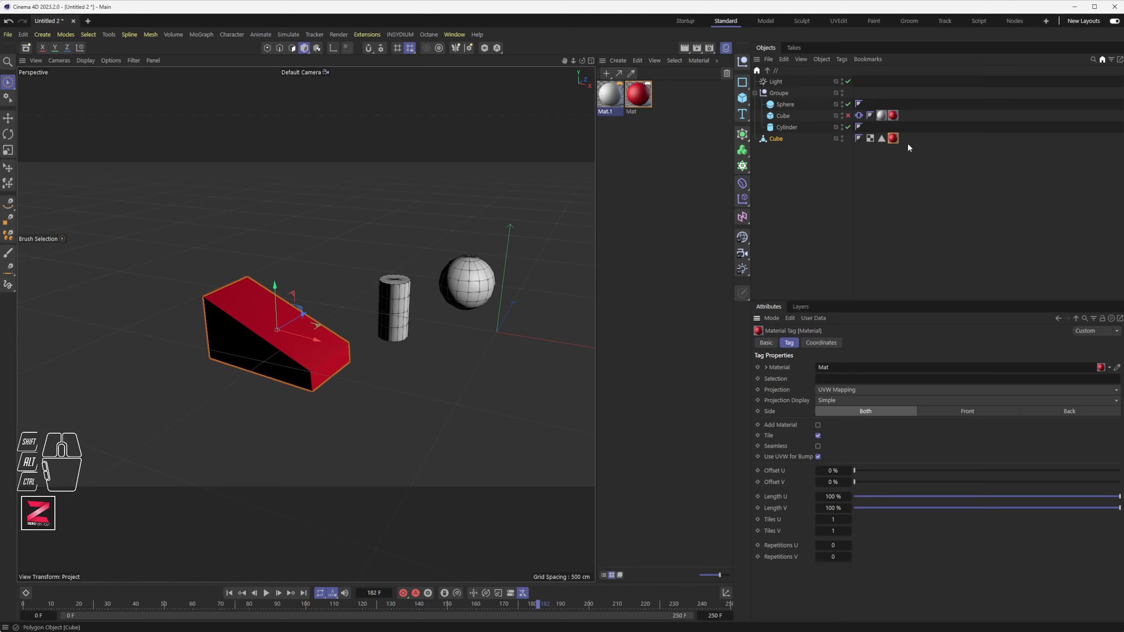
{"action": "left_click", "coordinate": [893, 139]}
{"action": "left_click", "coordinate": [881, 139]}
{"action": "left_click_drag", "start_coordinate": [894, 299], "coordinate": [834, 378]}
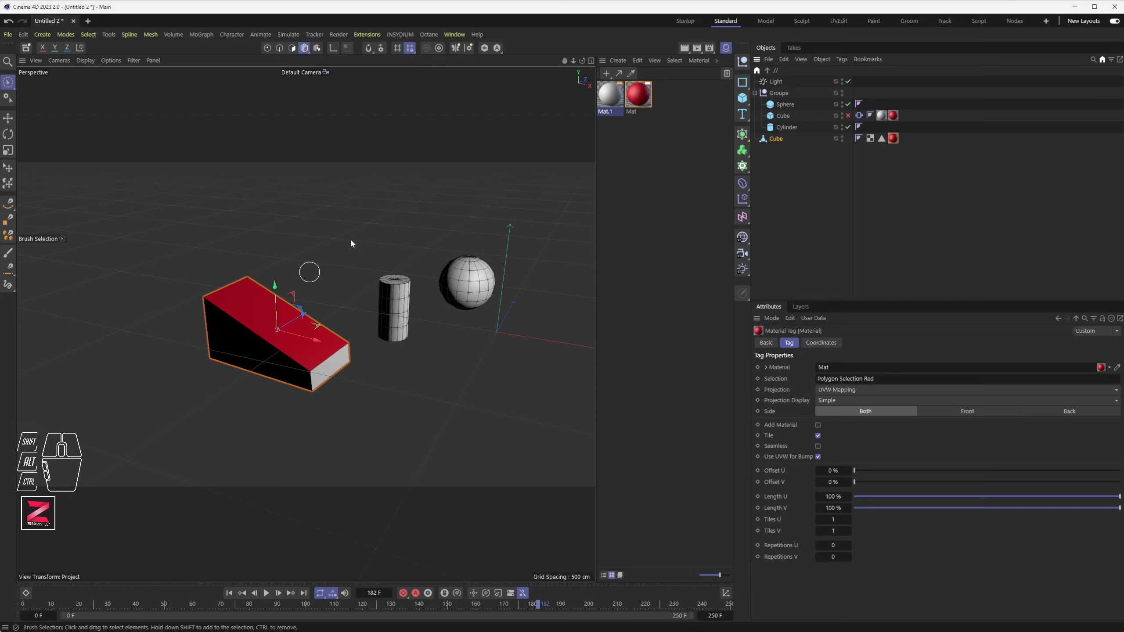
{"action": "left_click", "coordinate": [685, 48]}
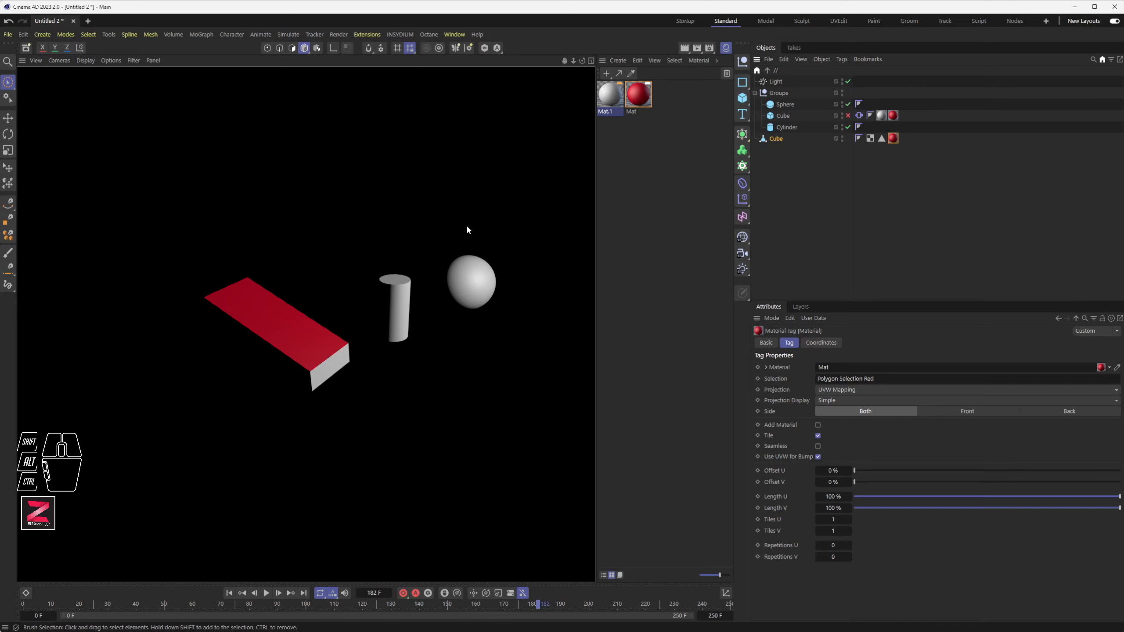
Step: Delete the Light object from the scene and look at the polygon Cube's faces
{"action": "middle_click", "coordinate": [386, 234]}
{"action": "middle_click", "coordinate": [234, 228]}
{"action": "left_click_drag", "start_coordinate": [321, 254], "coordinate": [353, 246], "text": "alt"}
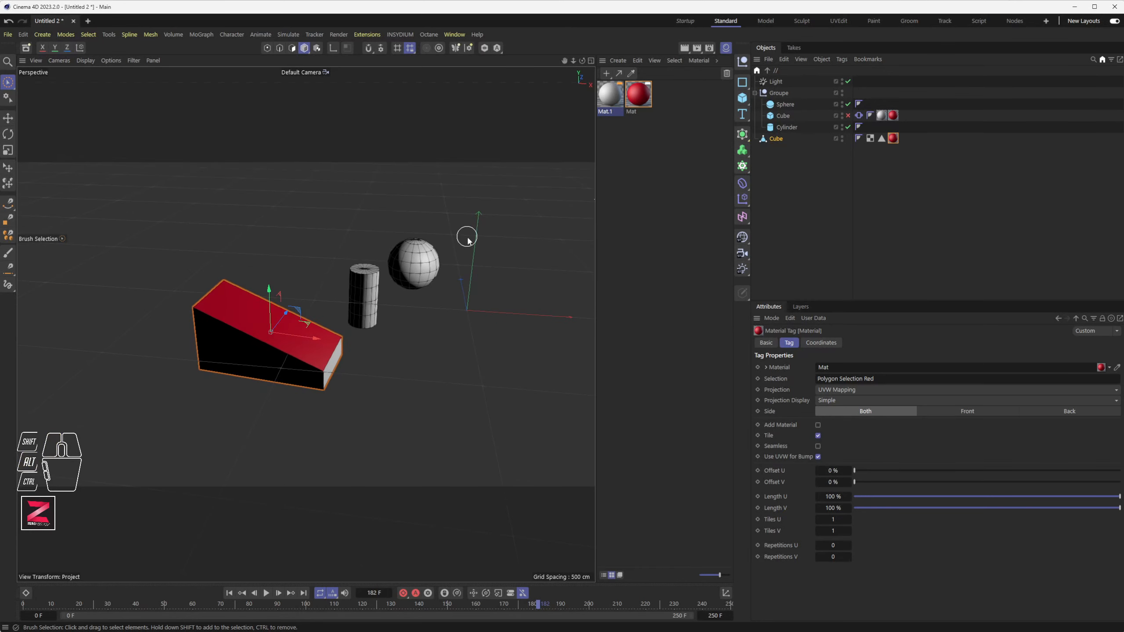
{"action": "left_click", "coordinate": [776, 82]}
{"action": "key", "text": "Delete"}
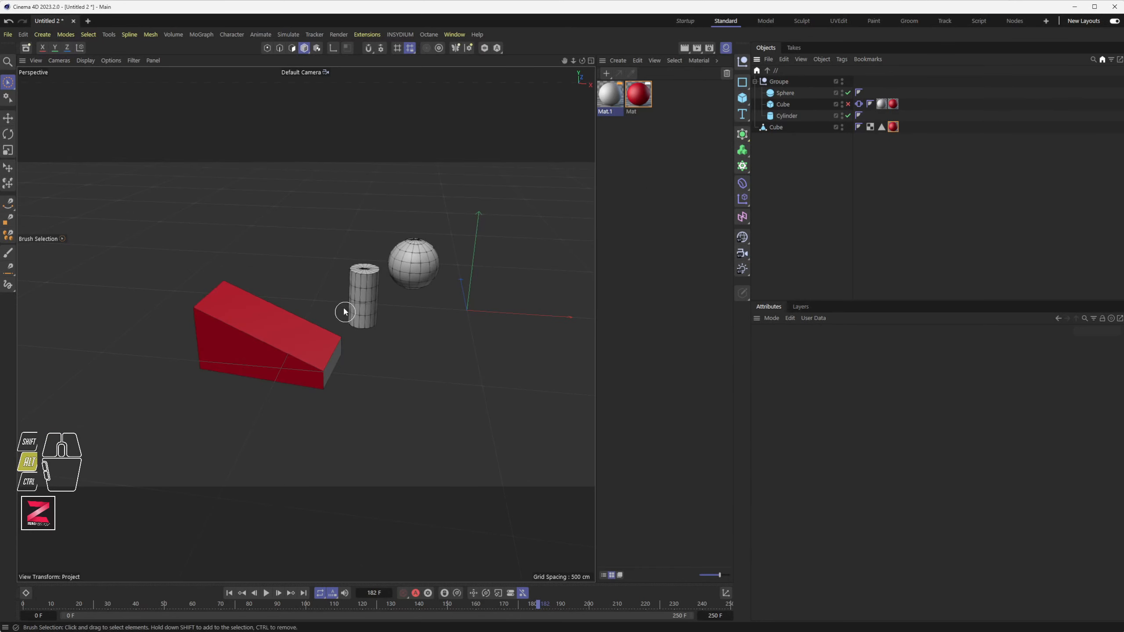
{"action": "left_click_drag", "start_coordinate": [345, 312], "coordinate": [264, 314], "text": "alt"}
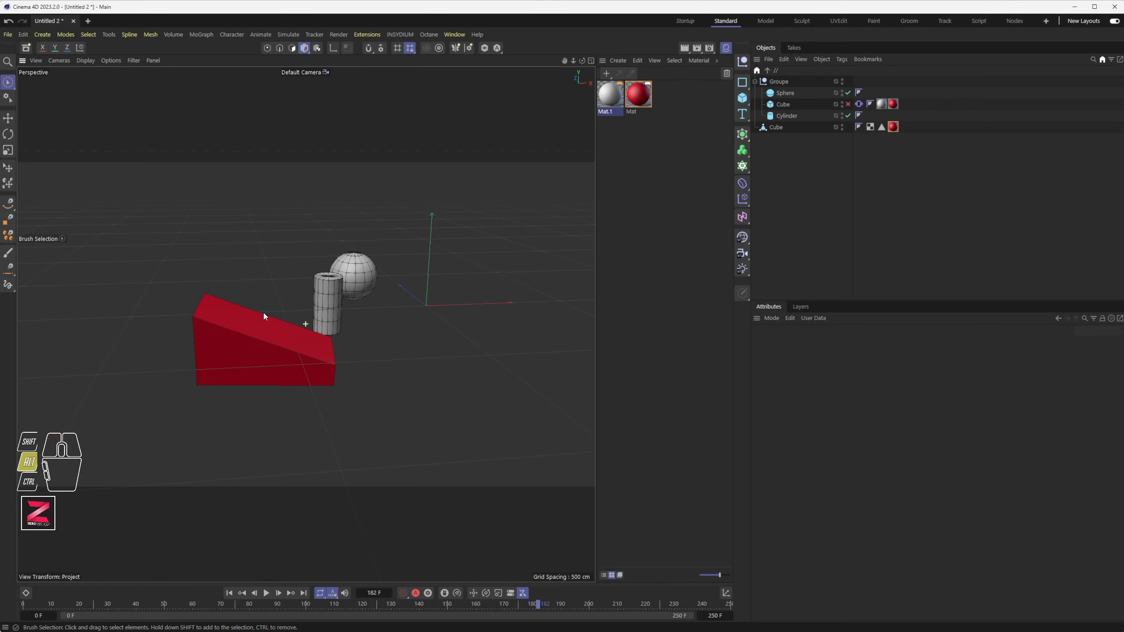
Step: Recolor the Mat.1 material yellow-green with hue 70°, saturation 100% and value 97%
{"action": "left_click", "coordinate": [609, 101]}
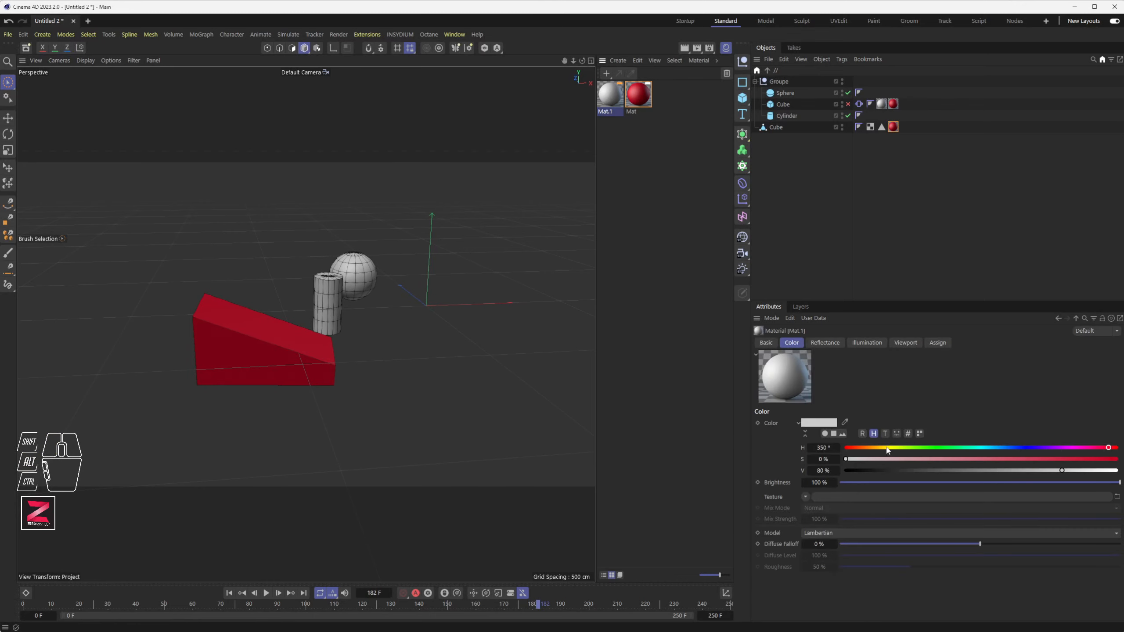
{"action": "left_click_drag", "start_coordinate": [887, 448], "coordinate": [898, 448]}
{"action": "left_click_drag", "start_coordinate": [980, 460], "coordinate": [1108, 470]}
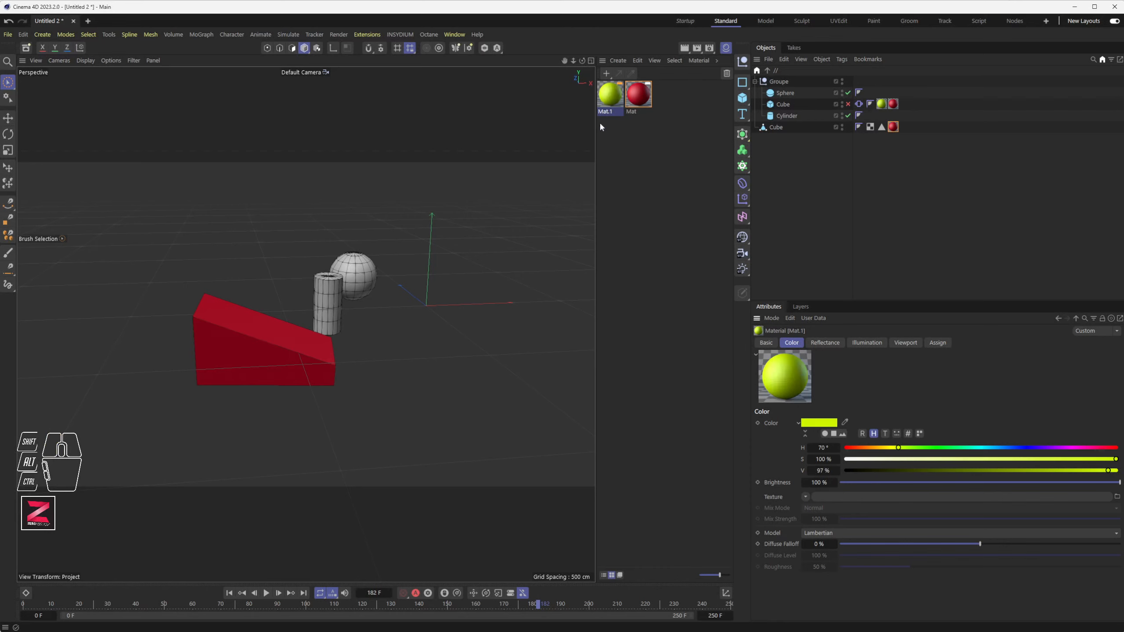
Step: Apply Mat.1 to the polygon Cube and move its tag ahead of the selection tag and the red material tag
{"action": "left_click_drag", "start_coordinate": [609, 93], "coordinate": [609, 93]}
{"action": "left_click_drag", "start_coordinate": [767, 130], "coordinate": [772, 129]}
{"action": "left_click_drag", "start_coordinate": [409, 303], "coordinate": [378, 353], "text": "alt"}
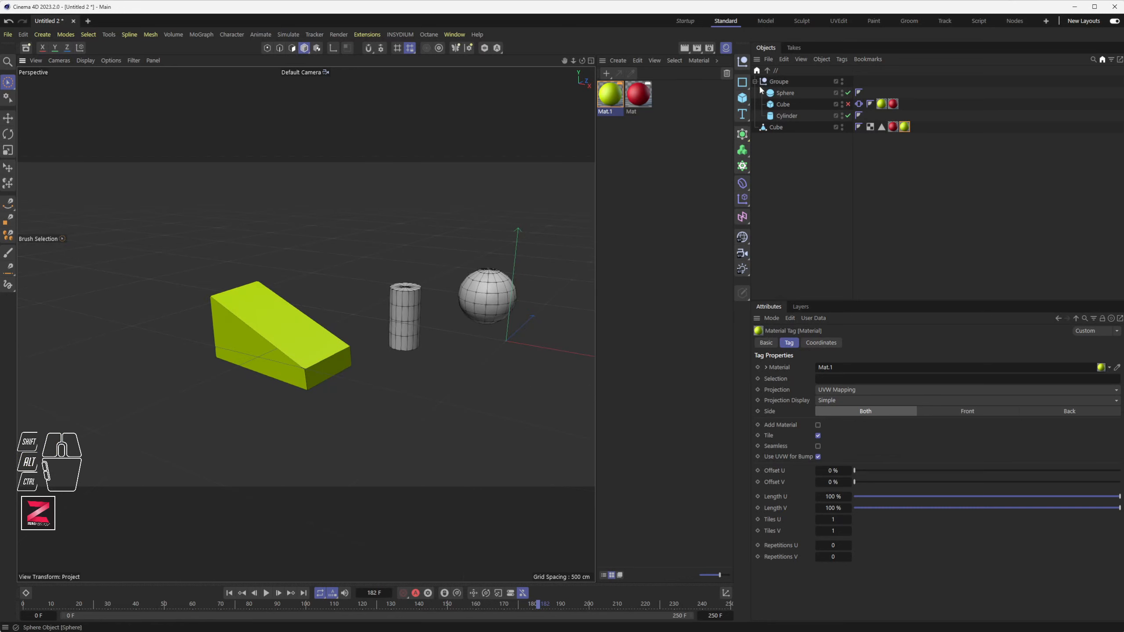
{"action": "left_click_drag", "start_coordinate": [291, 407], "coordinate": [316, 393], "text": "alt"}
{"action": "left_click", "coordinate": [905, 127]}
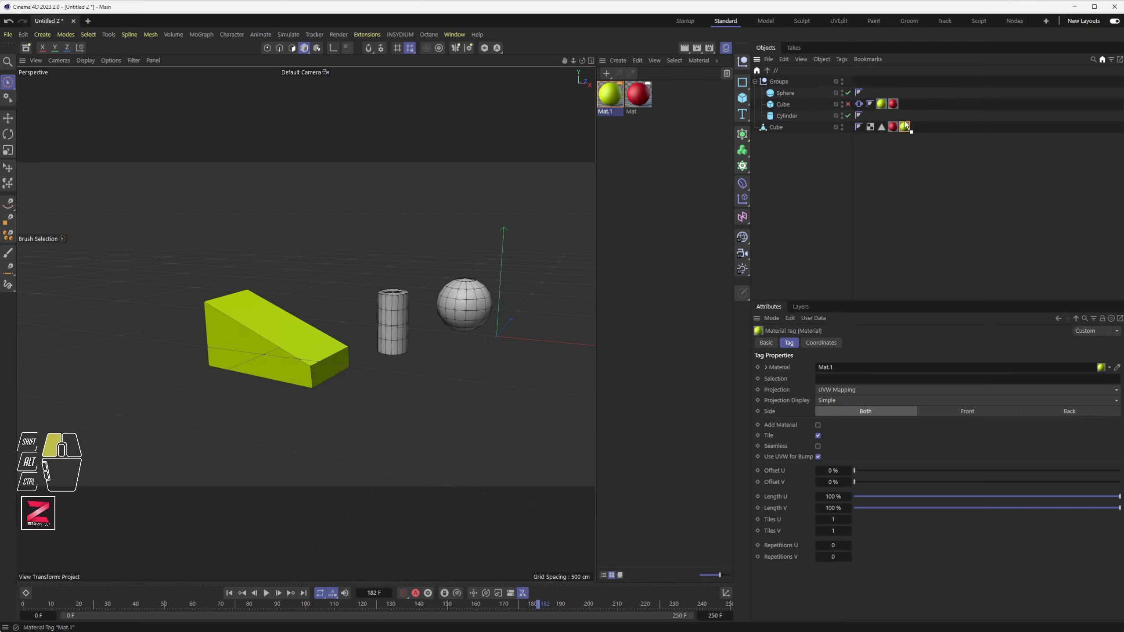
{"action": "left_click_drag", "start_coordinate": [876, 132], "coordinate": [876, 133]}
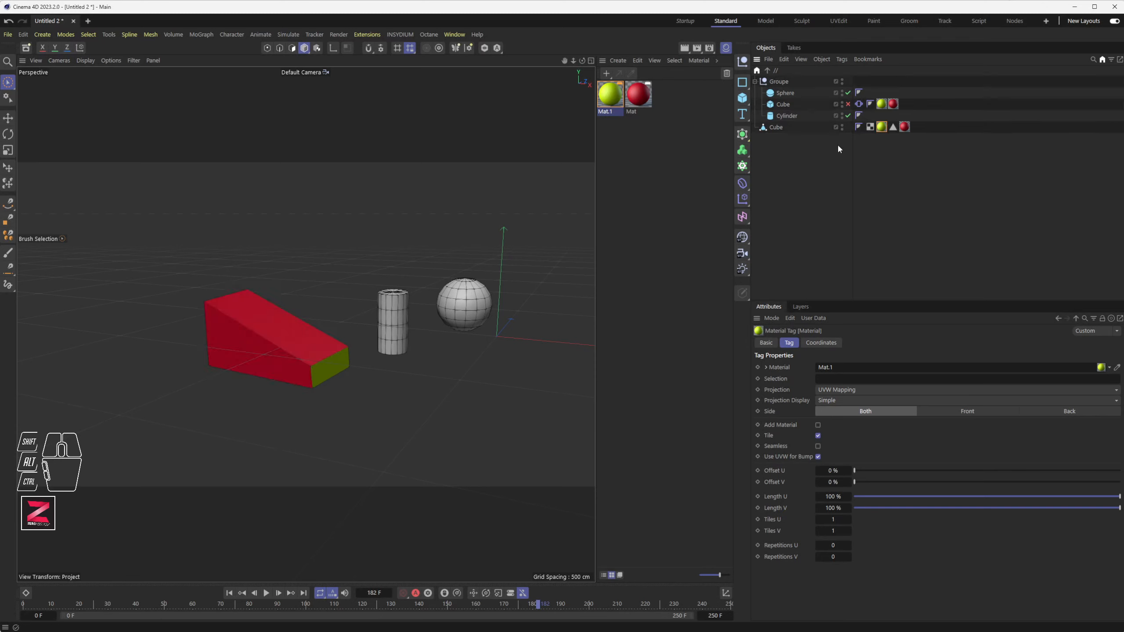
Step: Review the polygon Cube's red material tag and its polygon selection tag, and render the view
{"action": "left_click", "coordinate": [776, 126]}
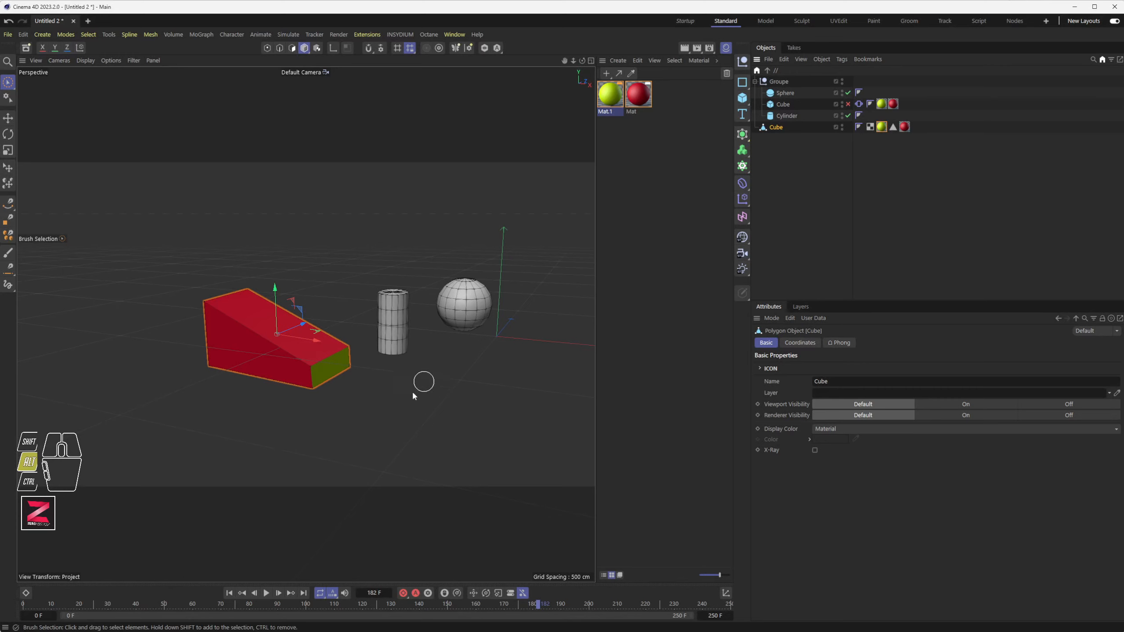
{"action": "mouse_move", "coordinate": [422, 384]}
{"action": "left_mouse_down", "text": "alt"}
{"action": "mouse_move", "coordinate": [318, 284]}
{"action": "mouse_move", "coordinate": [366, 296]}
{"action": "mouse_move", "coordinate": [427, 377]}
{"action": "left_mouse_up", "text": "alt"}
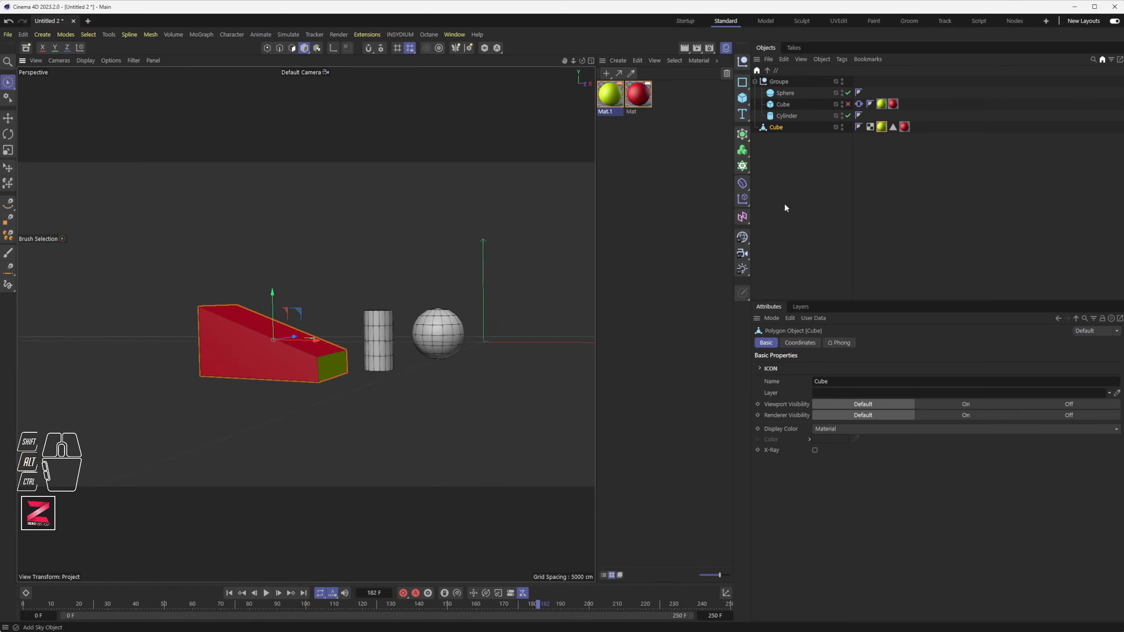
{"action": "left_click", "coordinate": [907, 129]}
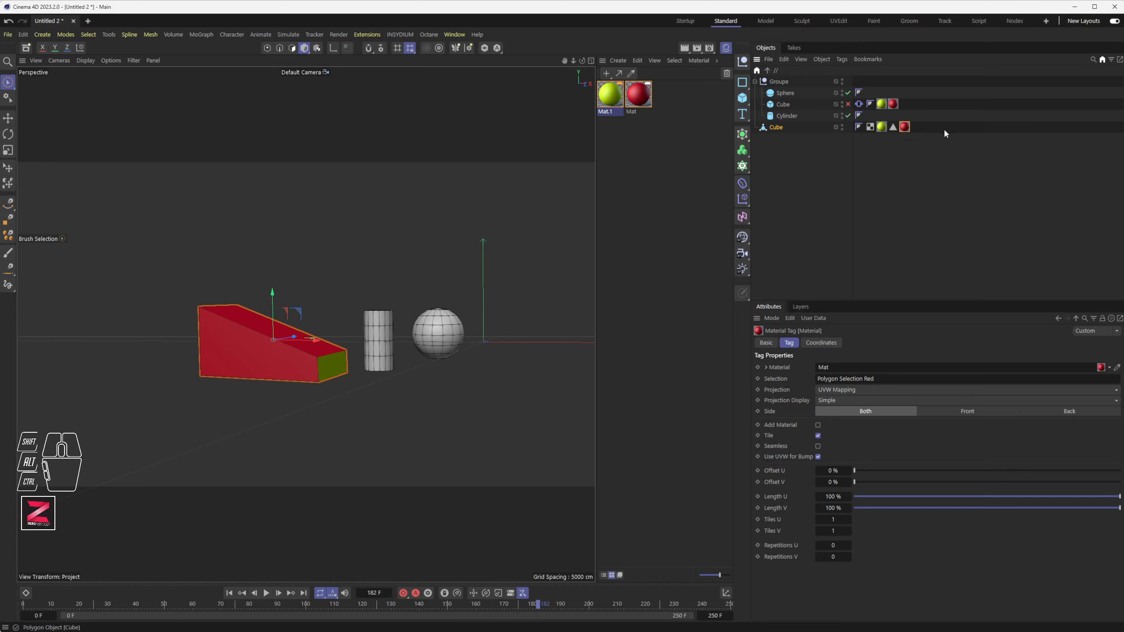
{"action": "left_click", "coordinate": [766, 344]}
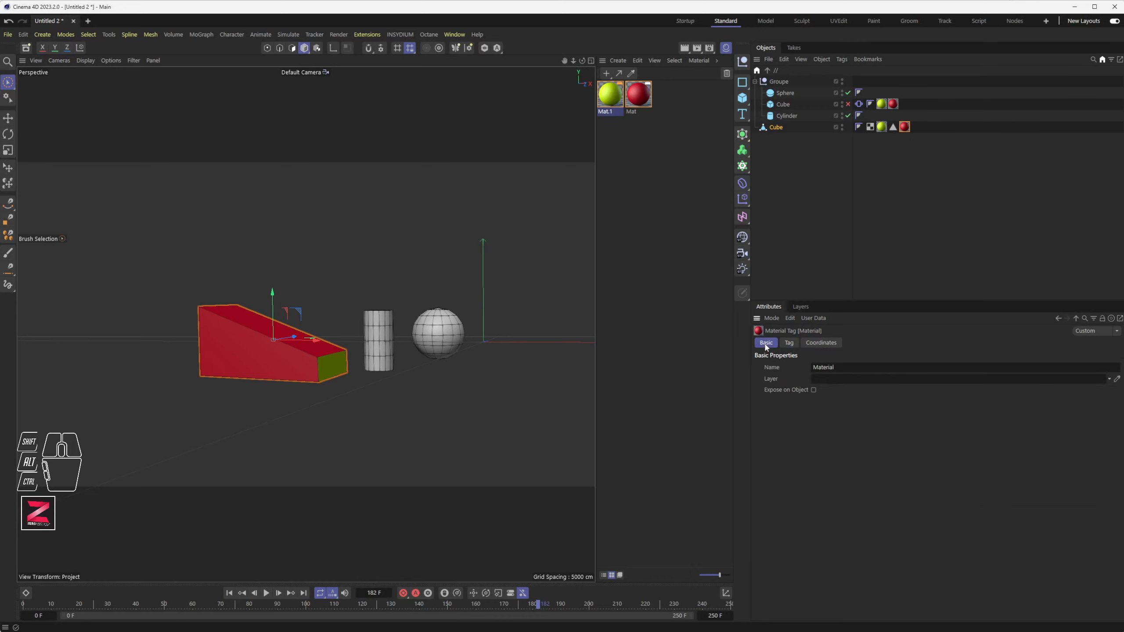
{"action": "left_click", "coordinate": [893, 127]}
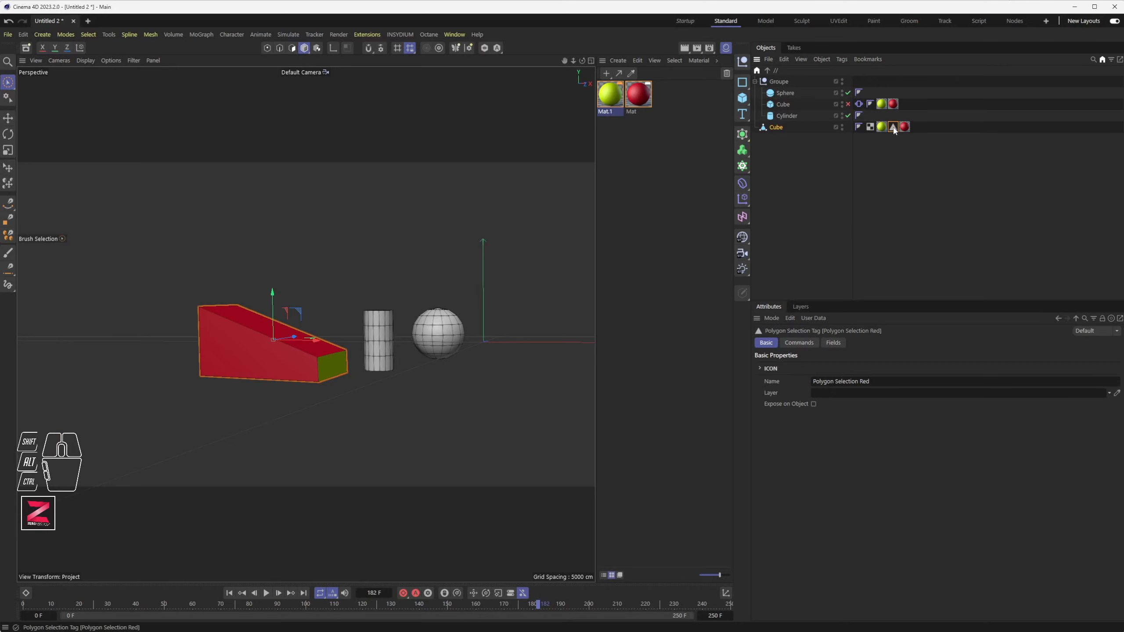
{"action": "left_click", "coordinate": [904, 127]}
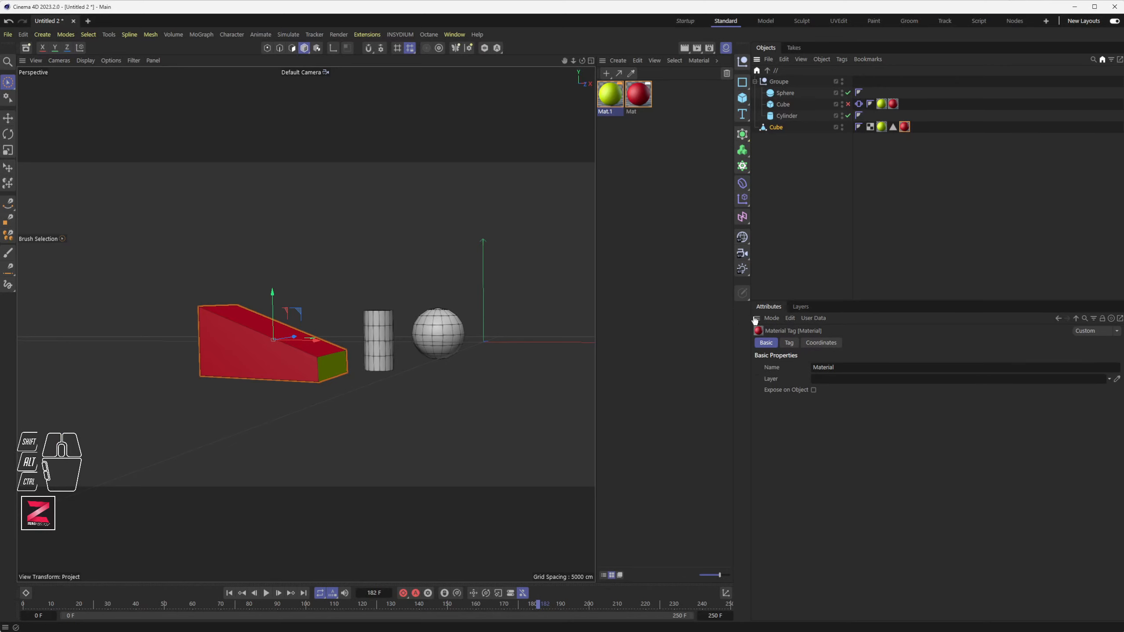
{"action": "left_click", "coordinate": [786, 345]}
{"action": "left_click_drag", "start_coordinate": [419, 282], "coordinate": [420, 305], "text": "alt"}
{"action": "left_click", "coordinate": [684, 47]}
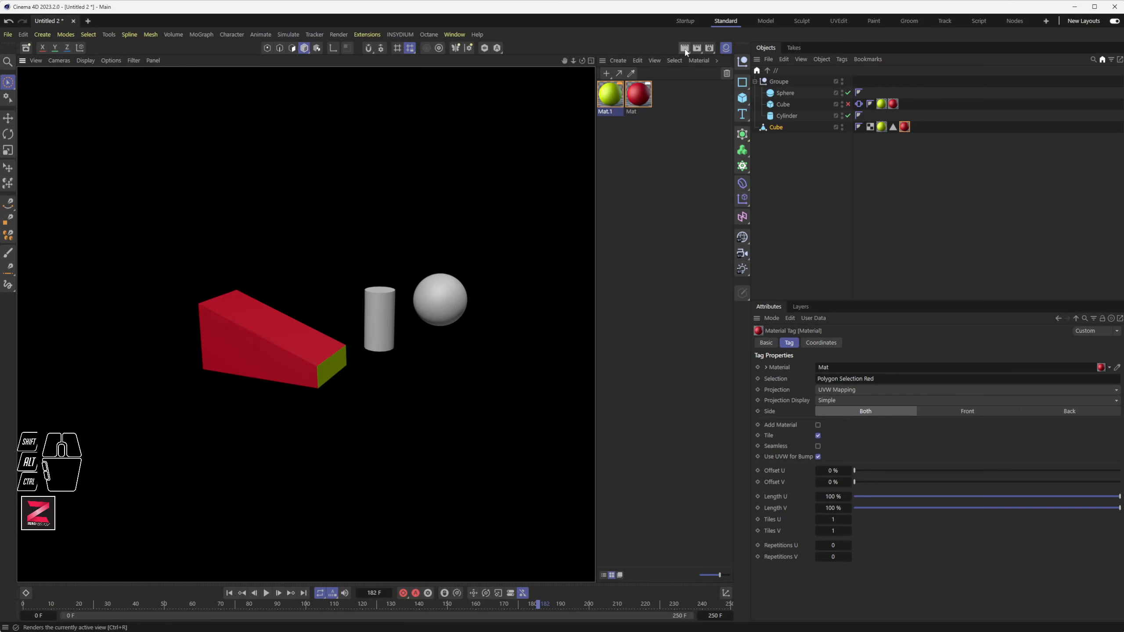
{"action": "left_click", "coordinate": [633, 197]}
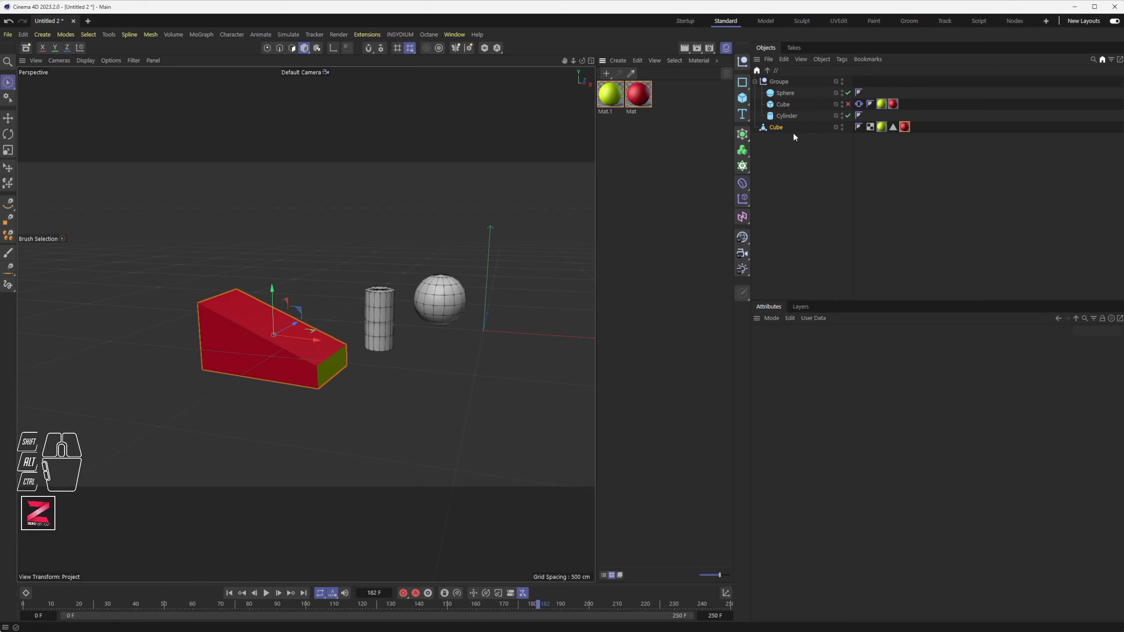
Step: Add a Cloner object to the scene
{"action": "left_click", "coordinate": [742, 135]}
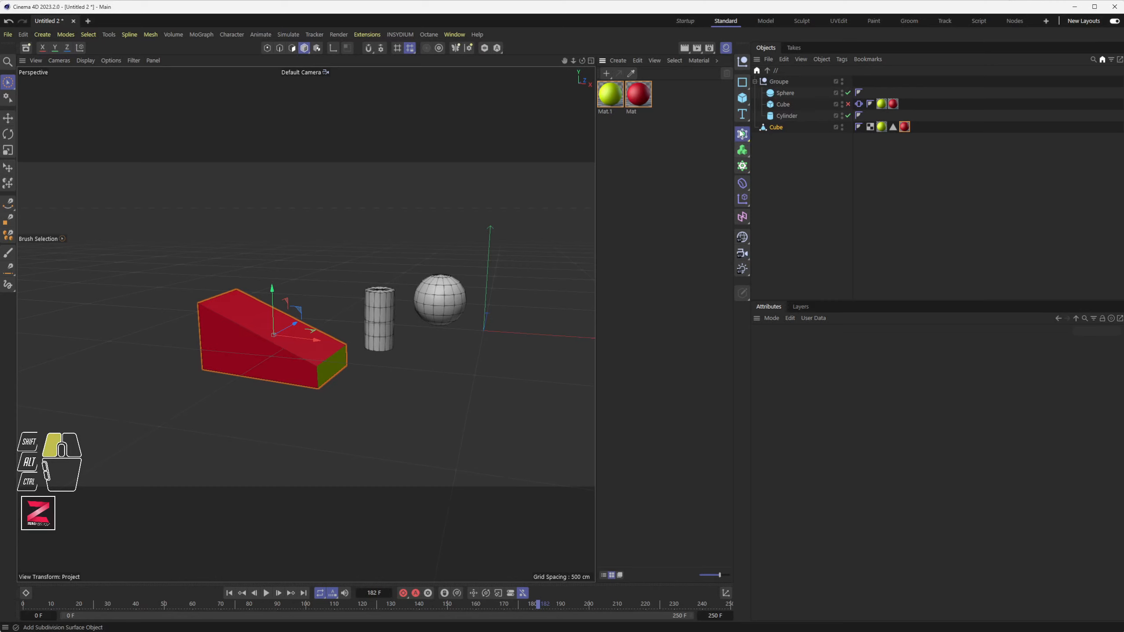
{"action": "left_click_drag", "start_coordinate": [740, 133], "coordinate": [796, 176]}
{"action": "left_click", "coordinate": [743, 152]}
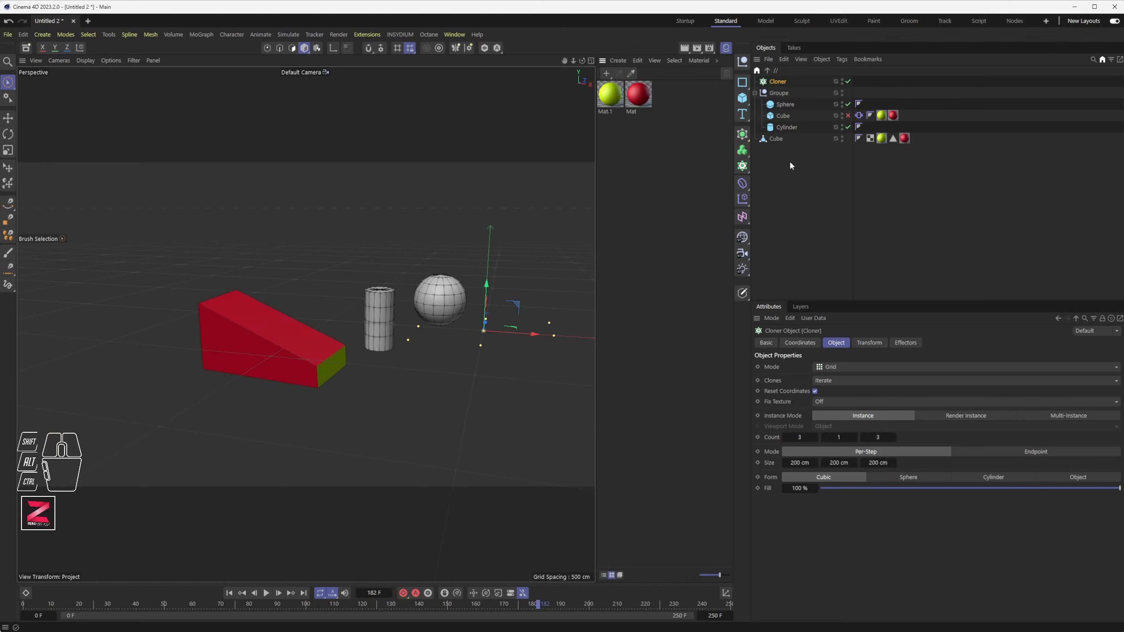
{"action": "middle_click_drag", "start_coordinate": [349, 279], "coordinate": [342, 300], "text": "alt"}
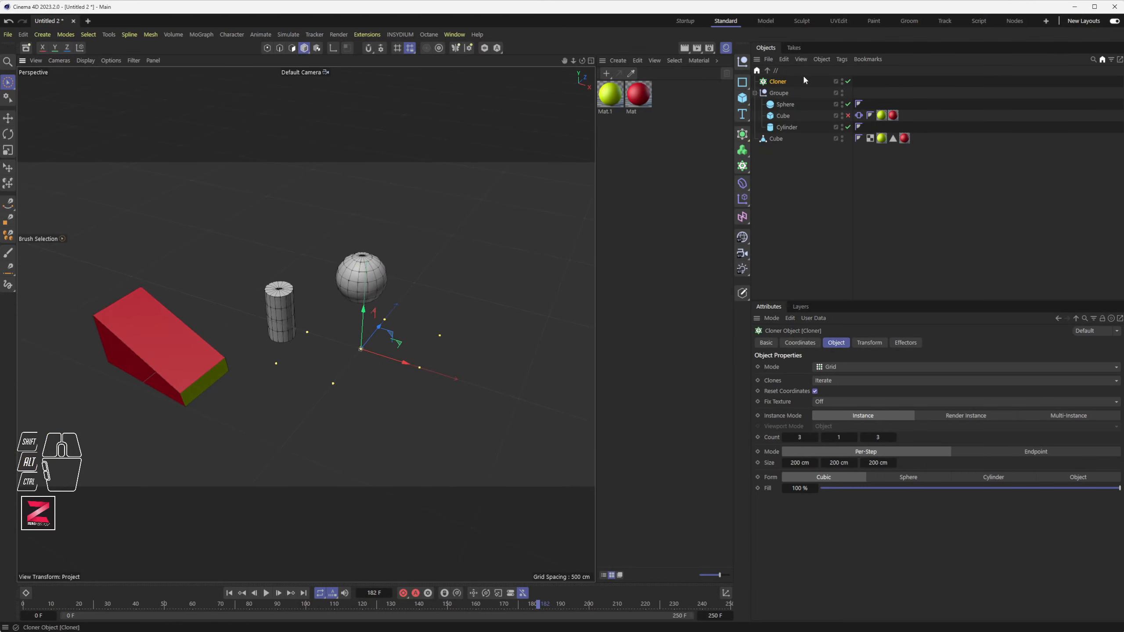
Step: Switch the empty Cloner off and back on, and render the view
{"action": "left_click", "coordinate": [849, 82]}
{"action": "left_click", "coordinate": [849, 82]}
{"action": "left_click", "coordinate": [683, 49]}
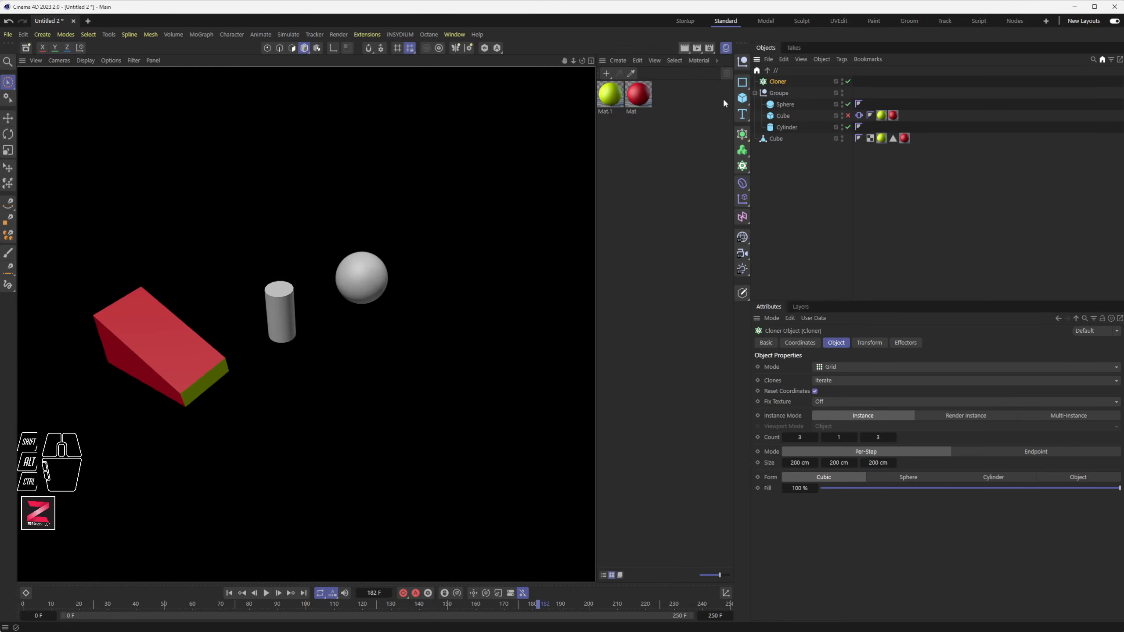
{"action": "left_click", "coordinate": [809, 186]}
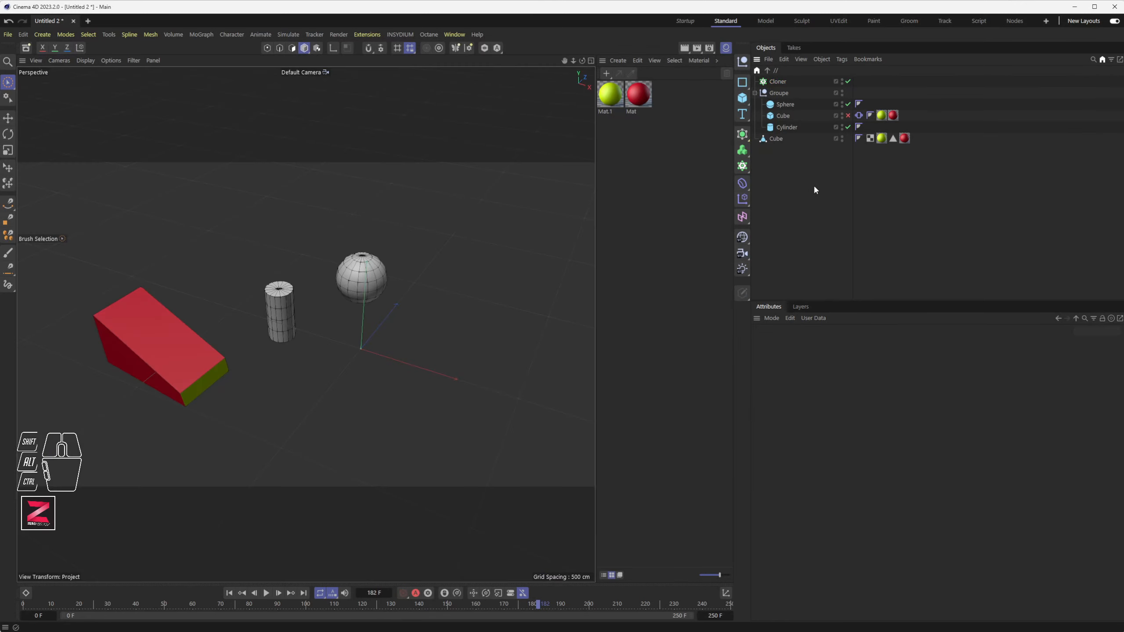
Step: Make the Sphere a child of the Cloner and set the grid size to 306, 532 and 422 cm
{"action": "left_click", "coordinate": [778, 83]}
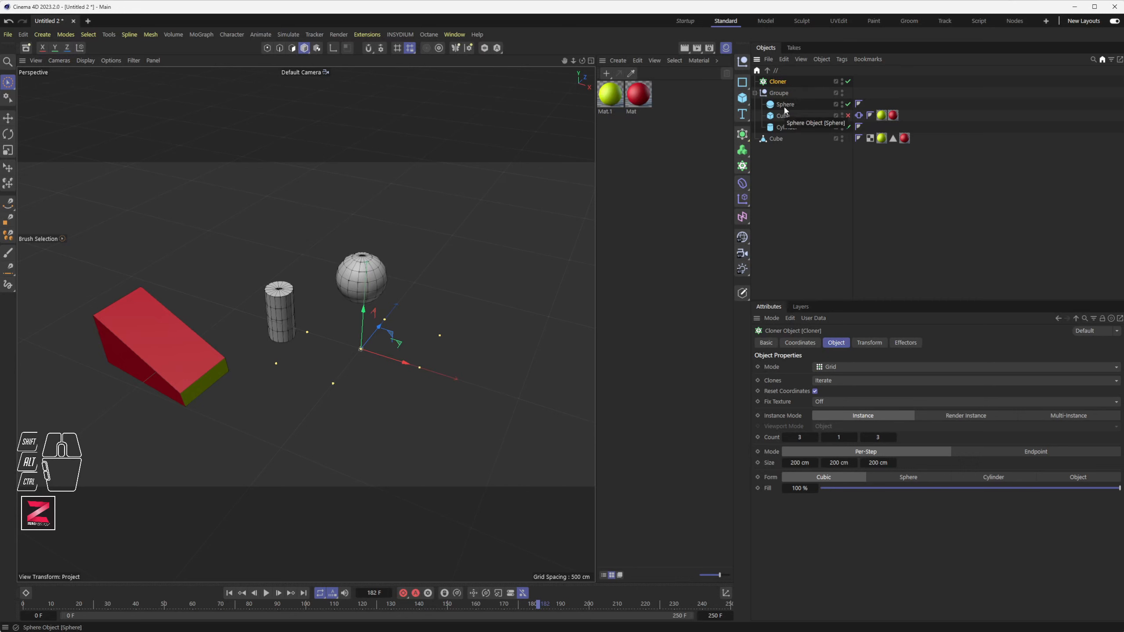
{"action": "left_click_drag", "start_coordinate": [786, 105], "coordinate": [783, 82]}
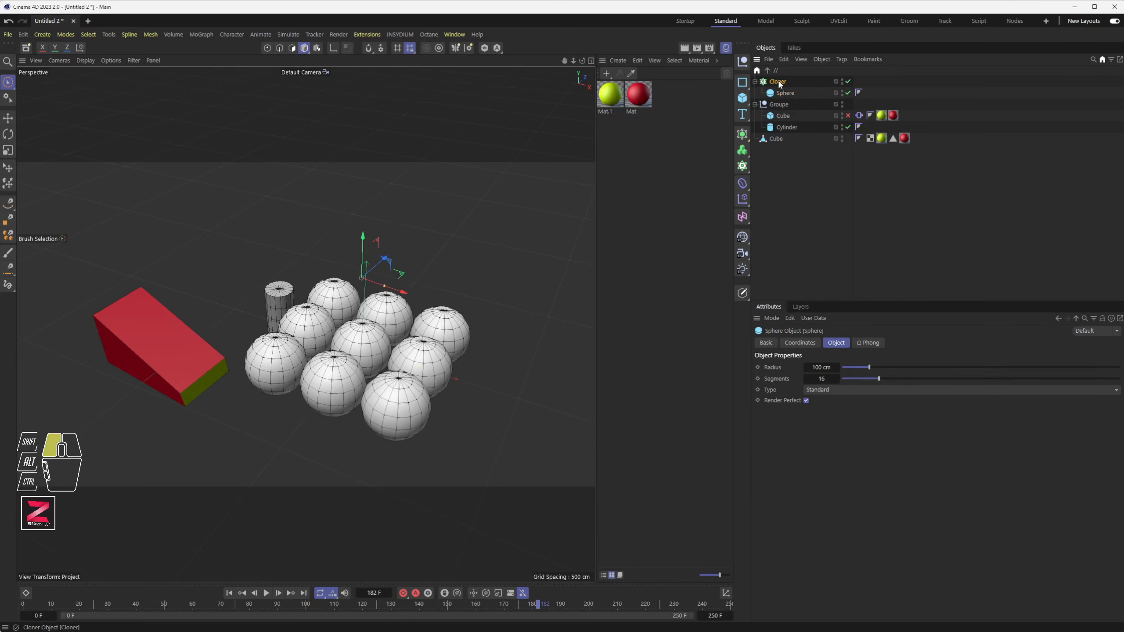
{"action": "left_click", "coordinate": [778, 82]}
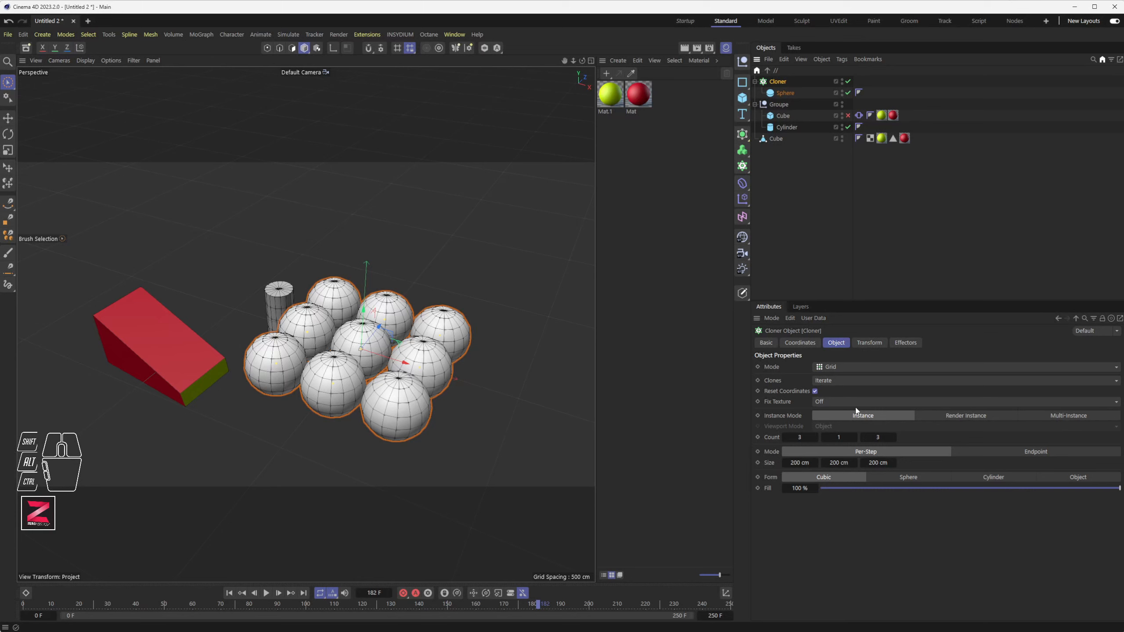
{"action": "left_click_drag", "start_coordinate": [832, 458], "coordinate": [878, 463]}
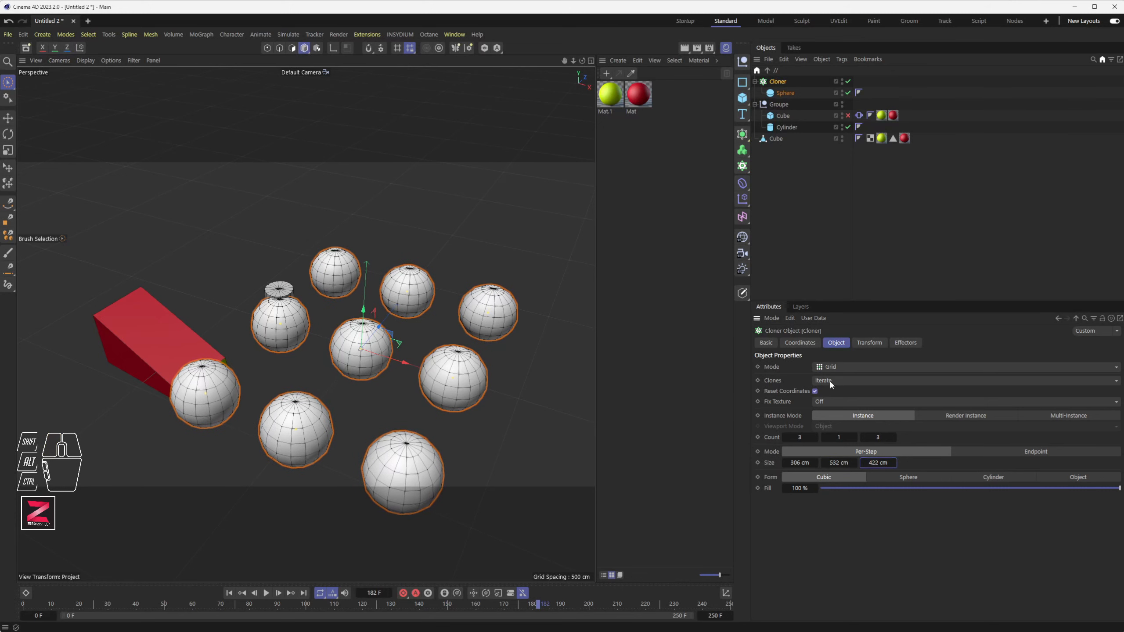
Step: Switch the Cloner to Radial mode with a radius of 435 cm on the XZ plane
{"action": "left_click", "coordinate": [837, 367]}
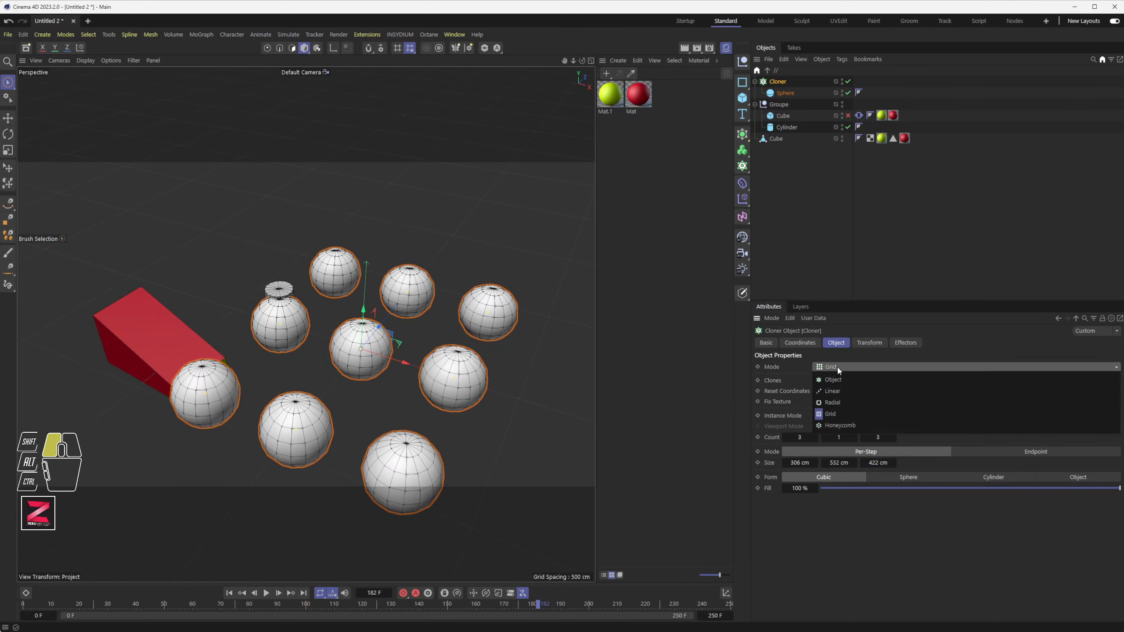
{"action": "left_click", "coordinate": [843, 402]}
{"action": "left_click_drag", "start_coordinate": [847, 437], "coordinate": [964, 456]}
{"action": "left_click", "coordinate": [963, 463]}
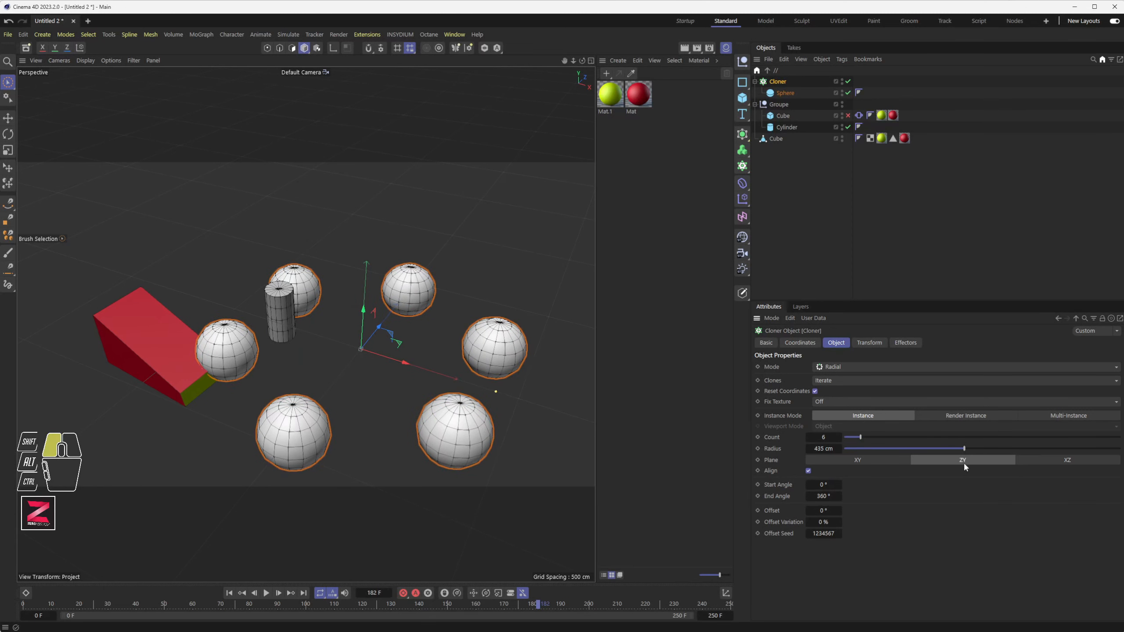
{"action": "left_click", "coordinate": [1057, 462]}
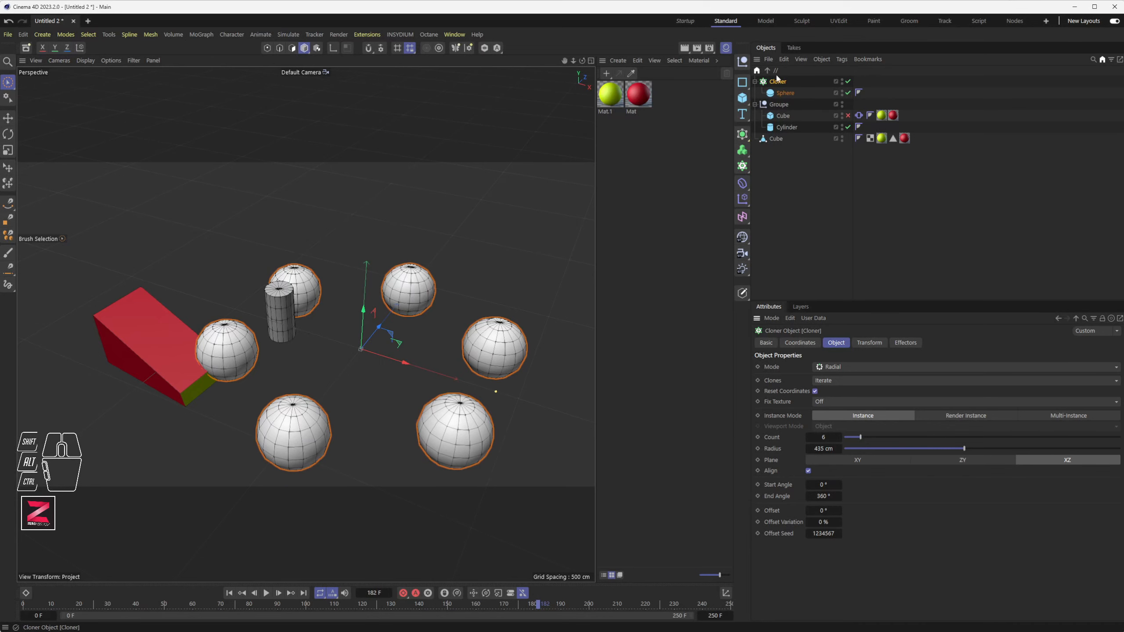
Step: Move the grouped Cube into the Cloner above the Sphere and enable it
{"action": "left_click", "coordinate": [783, 92]}
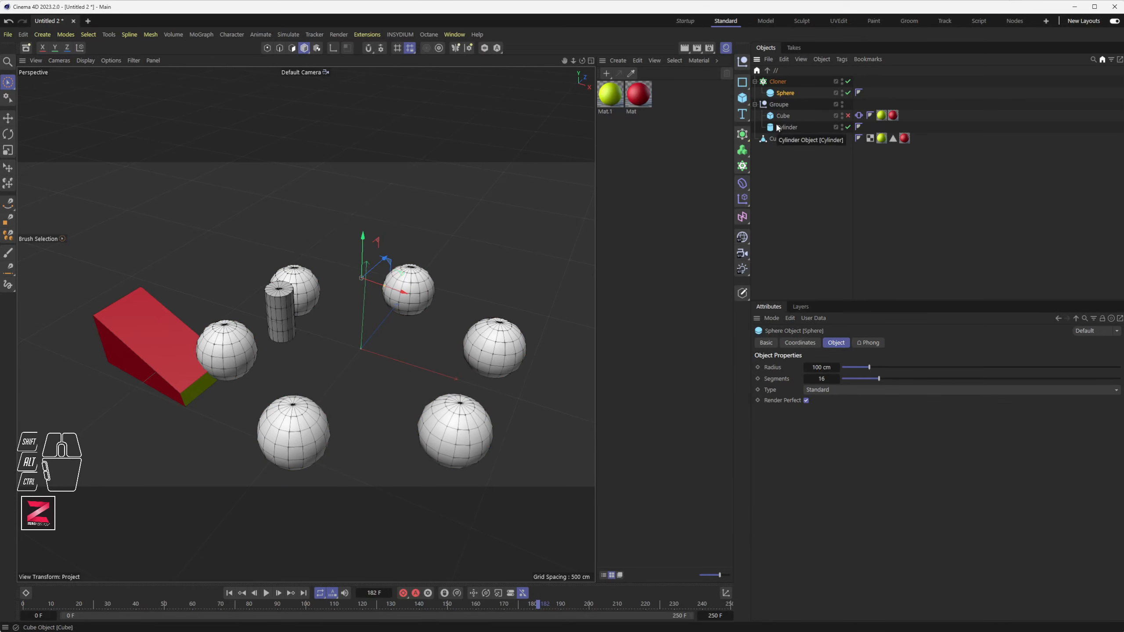
{"action": "left_click_drag", "start_coordinate": [783, 115], "coordinate": [785, 92]}
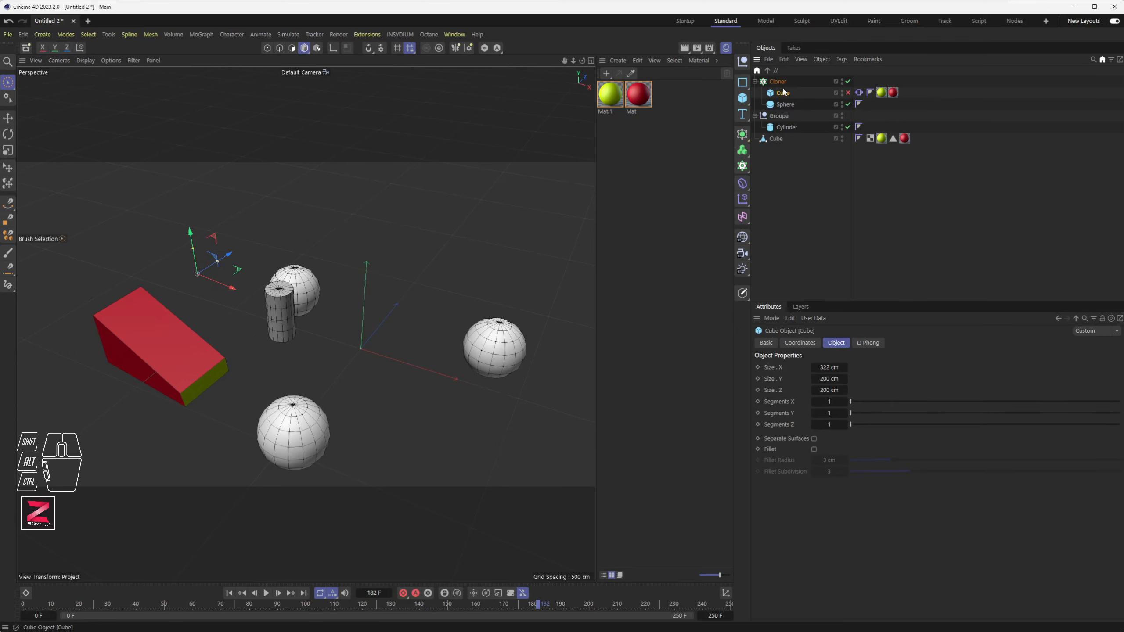
{"action": "left_click", "coordinate": [847, 92]}
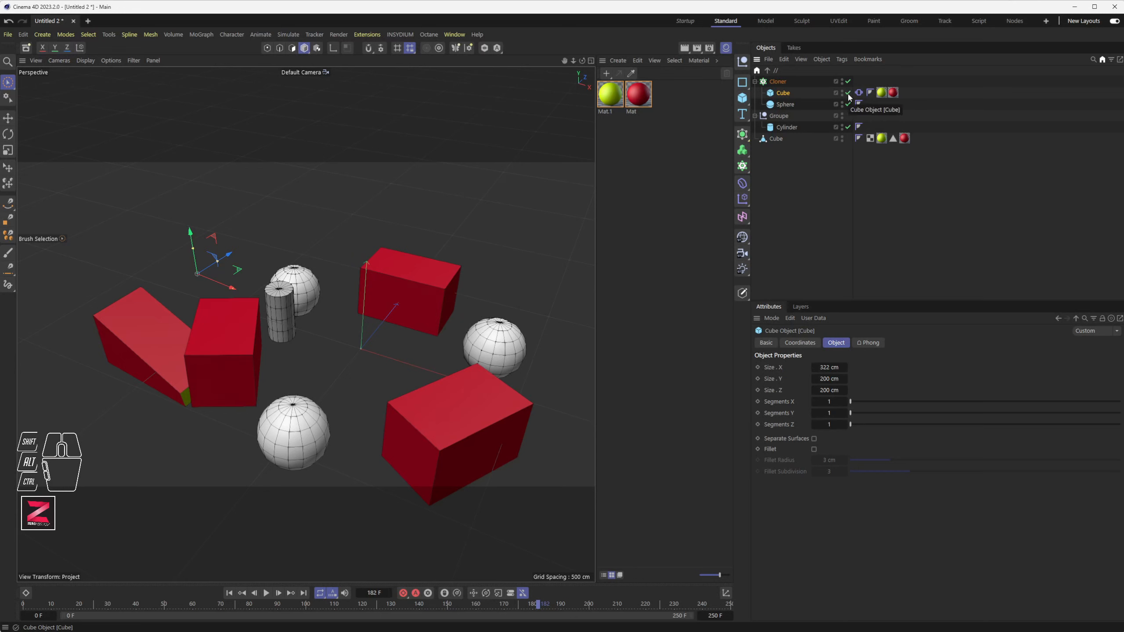
Step: Set the cloned Cube's size to 176 cm in X, 116 cm in Y and 169 cm in Z
{"action": "left_click", "coordinate": [781, 83]}
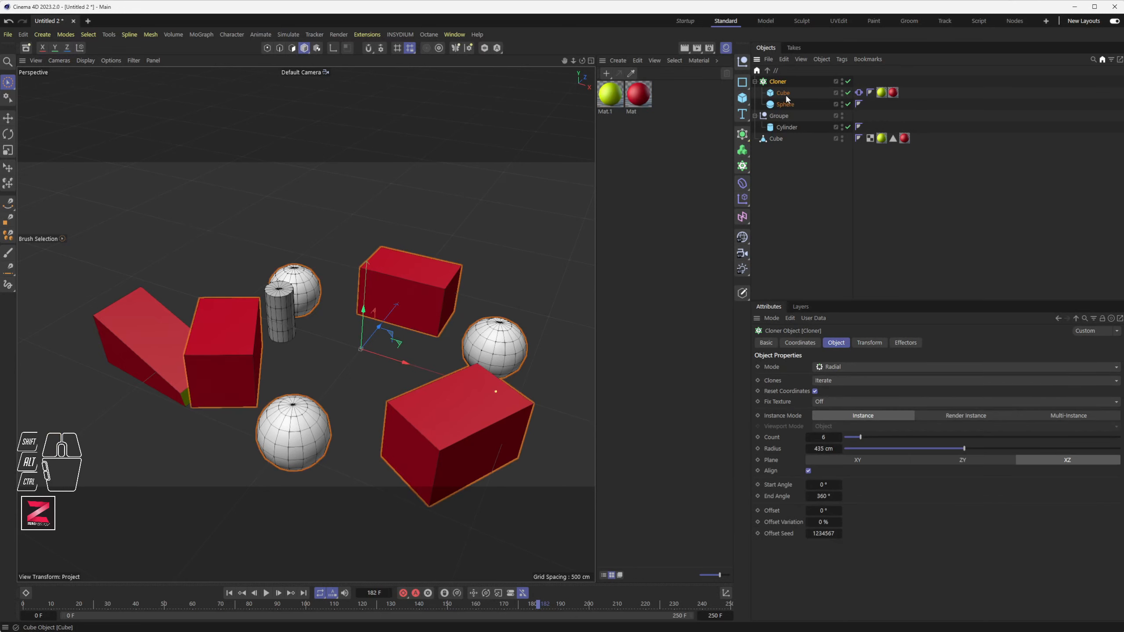
{"action": "left_click", "coordinate": [784, 94]}
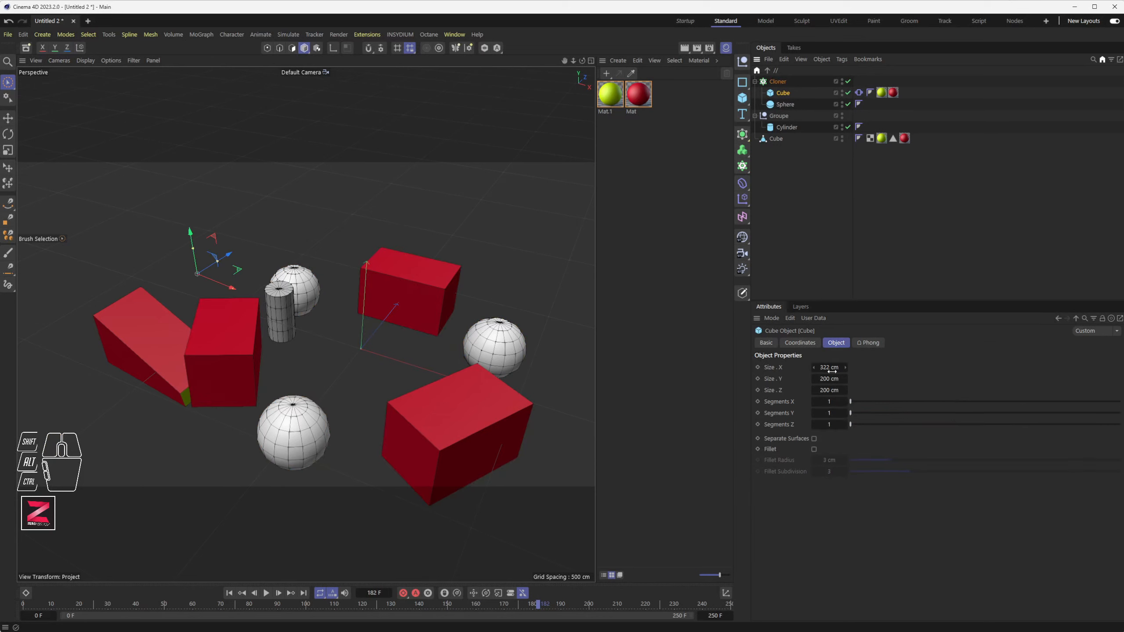
{"action": "left_click_drag", "start_coordinate": [832, 371], "coordinate": [792, 371]}
{"action": "mouse_move", "coordinate": [846, 379]}
{"action": "left_mouse_down"}
{"action": "mouse_move", "coordinate": [823, 379]}
{"action": "mouse_move", "coordinate": [831, 390]}
{"action": "left_mouse_up"}
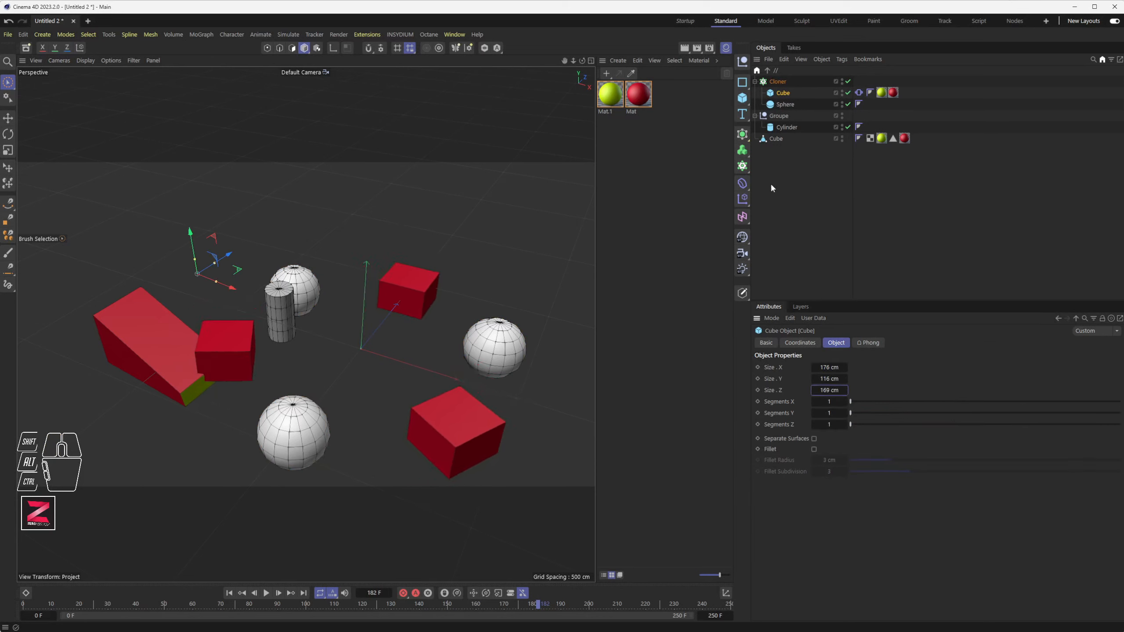
Step: Set the Cloner's count to 10
{"action": "left_click", "coordinate": [786, 82]}
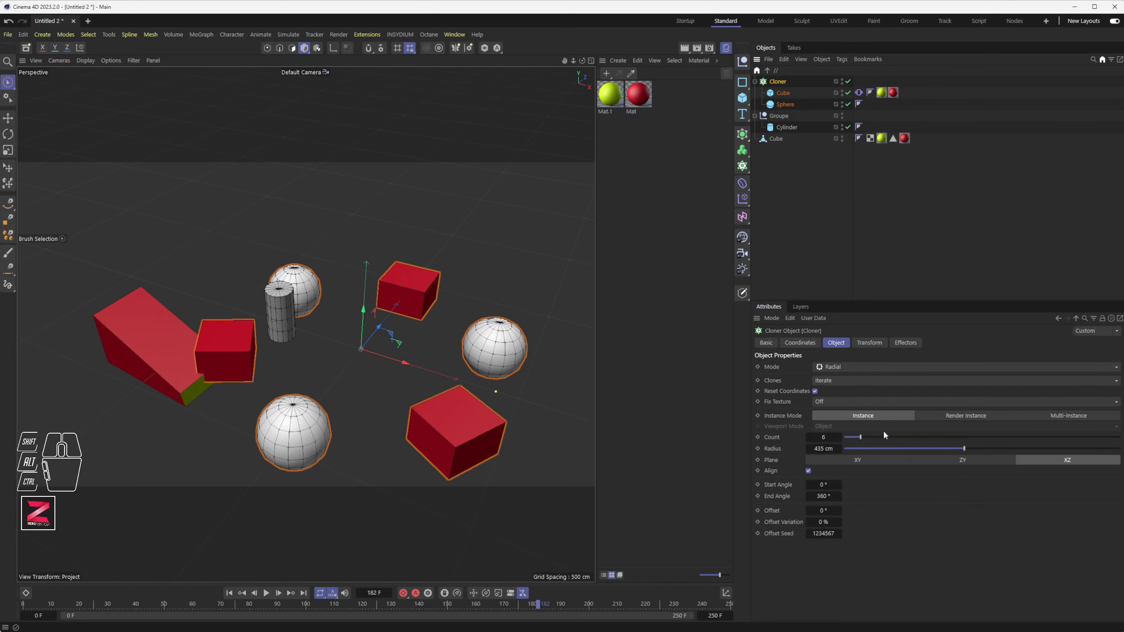
{"action": "left_click_drag", "start_coordinate": [885, 435], "coordinate": [871, 436]}
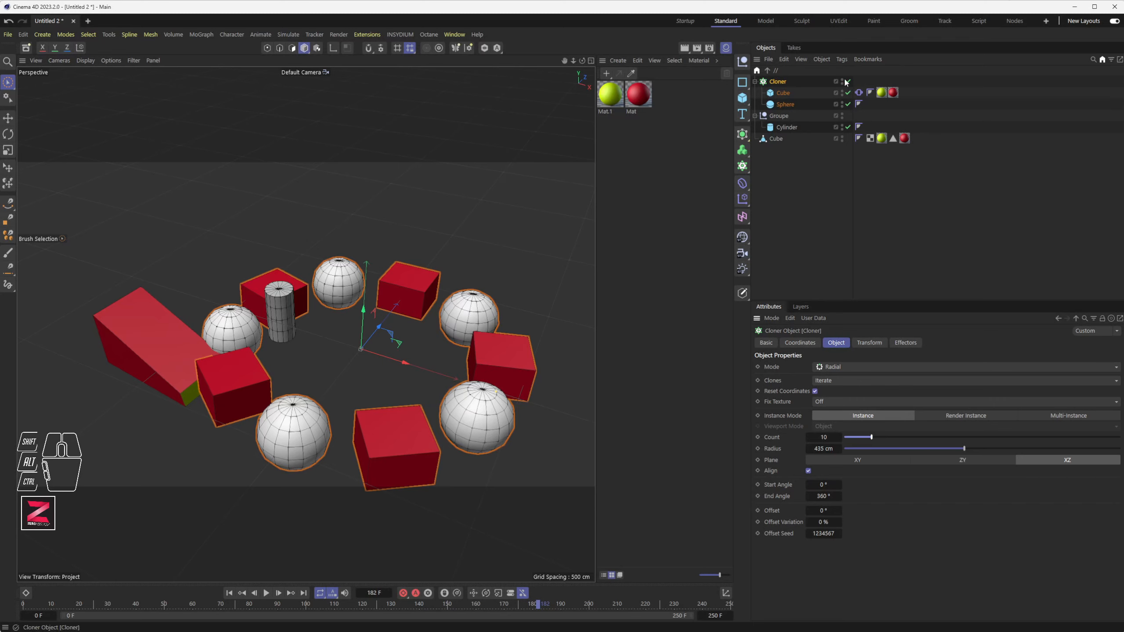
{"action": "left_click", "coordinate": [776, 84]}
{"action": "left_click", "coordinate": [783, 94]}
{"action": "left_click", "coordinate": [781, 84]}
Step: Turn the Cloner off and on to compare originals with clones, and render the view
{"action": "left_click", "coordinate": [848, 82]}
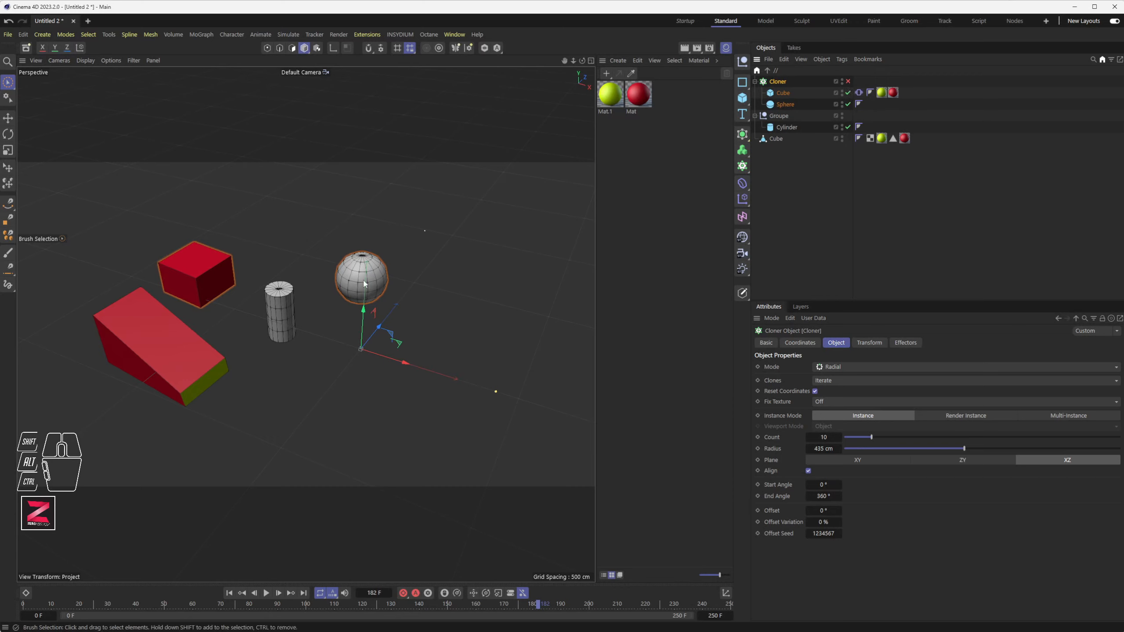
{"action": "left_click", "coordinate": [848, 82]}
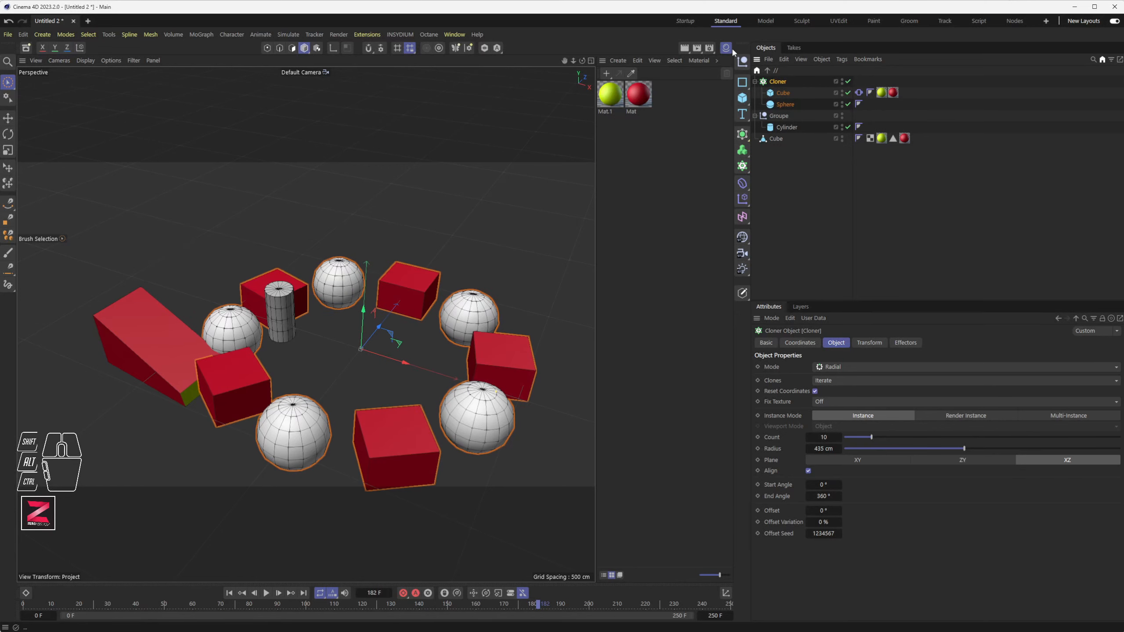
{"action": "left_click", "coordinate": [683, 48]}
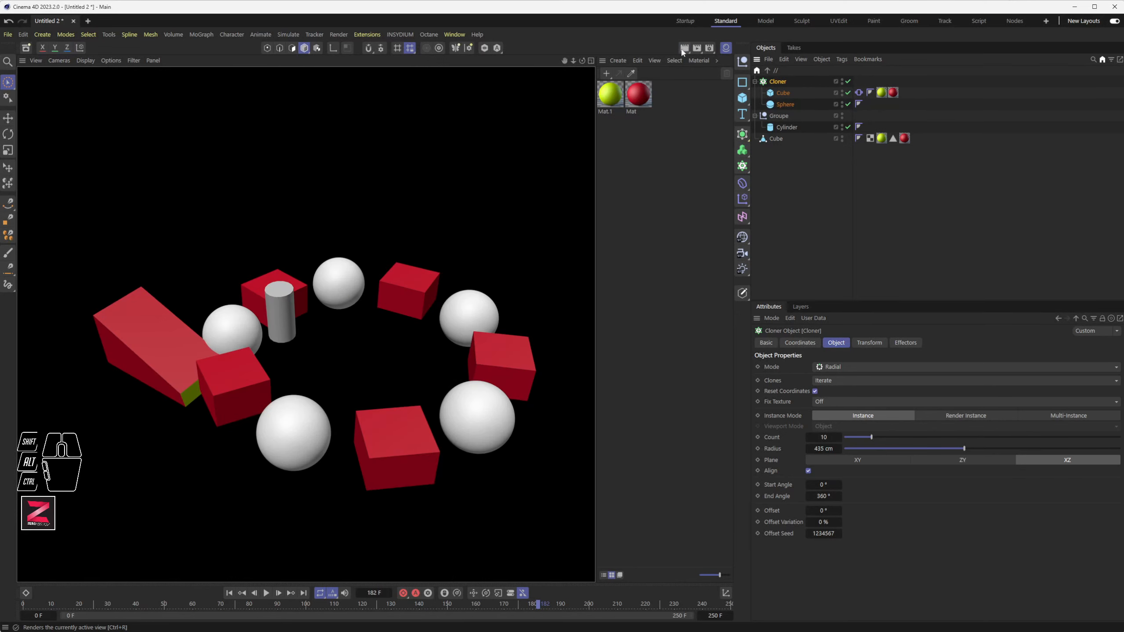
{"action": "left_click", "coordinate": [437, 221]}
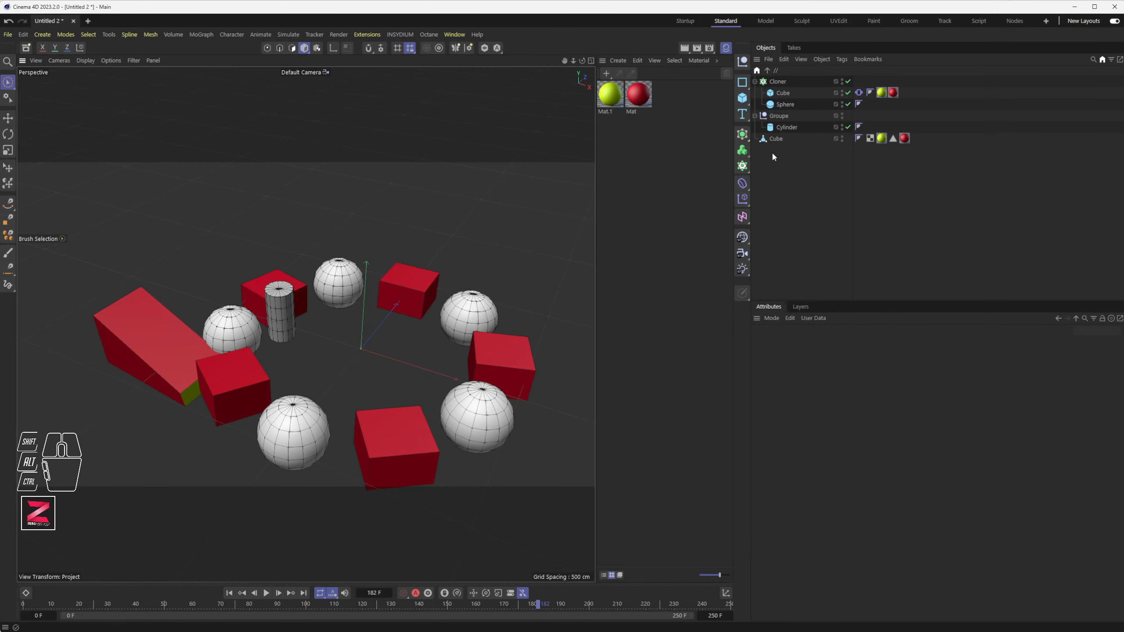